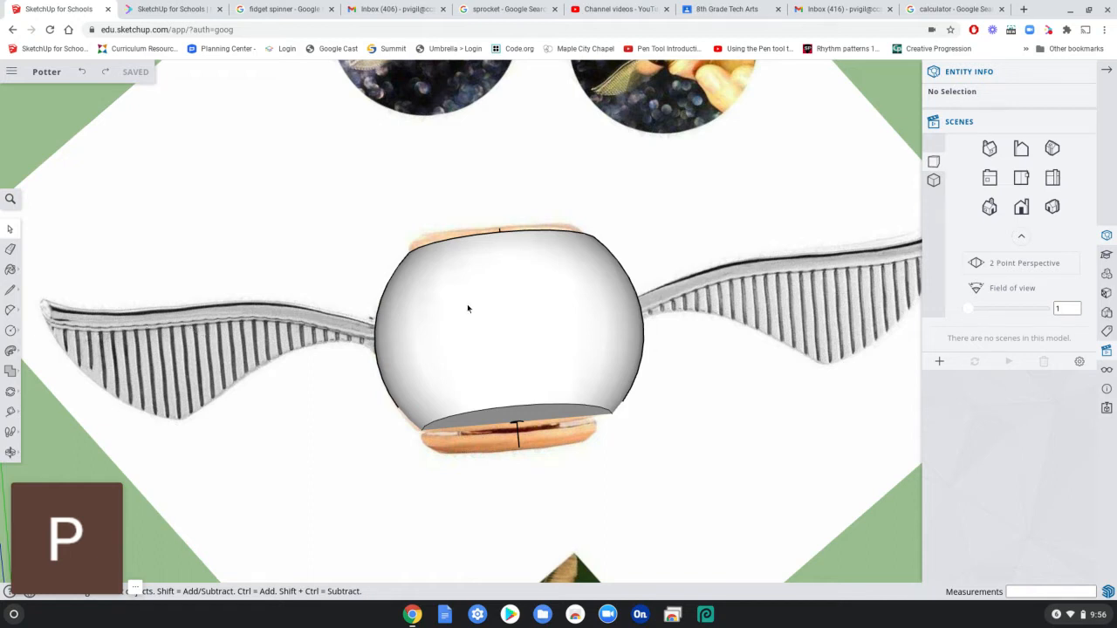
{"action": "left_click", "coordinate": [534, 325]}
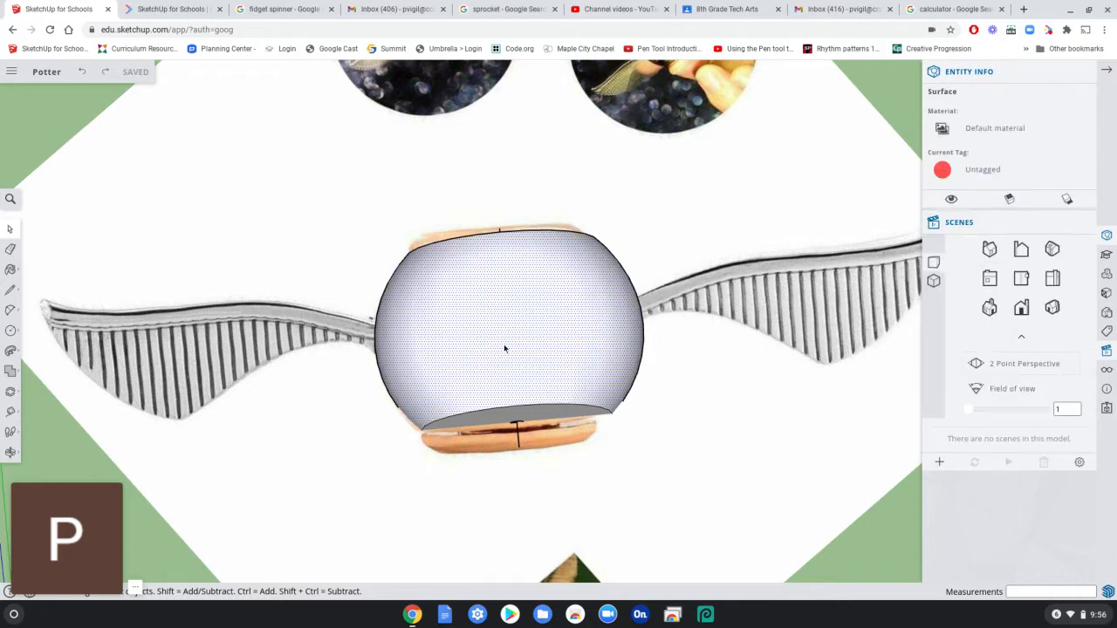
{"action": "scroll", "coordinate": [504, 344], "scroll_direction": "down", "scroll_amount": 3}
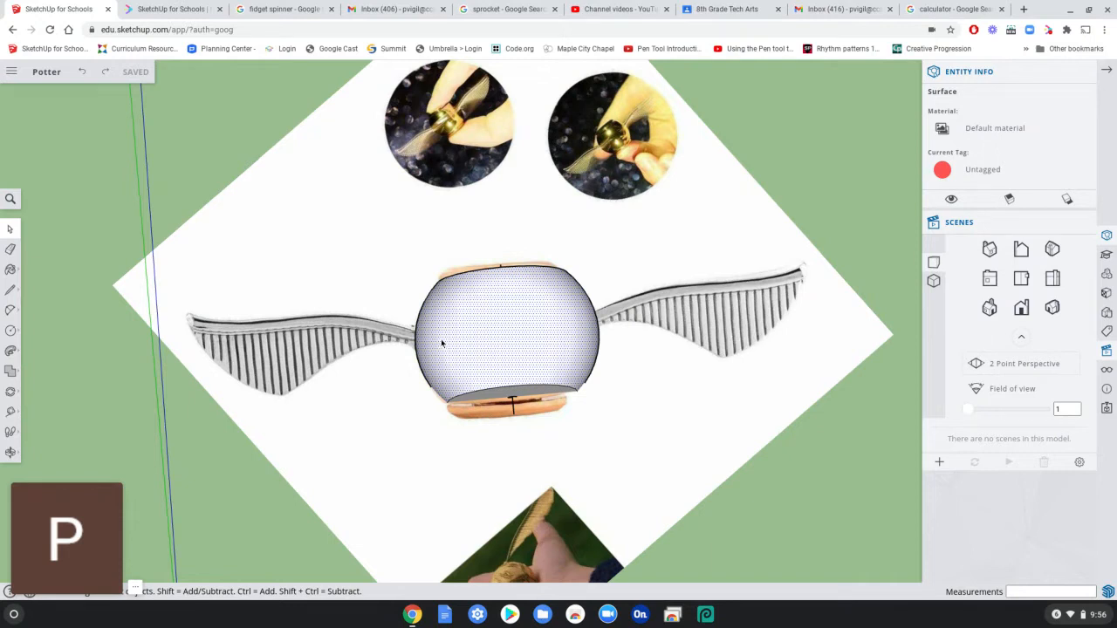
{"action": "scroll", "coordinate": [624, 390], "scroll_direction": "down", "scroll_amount": 2}
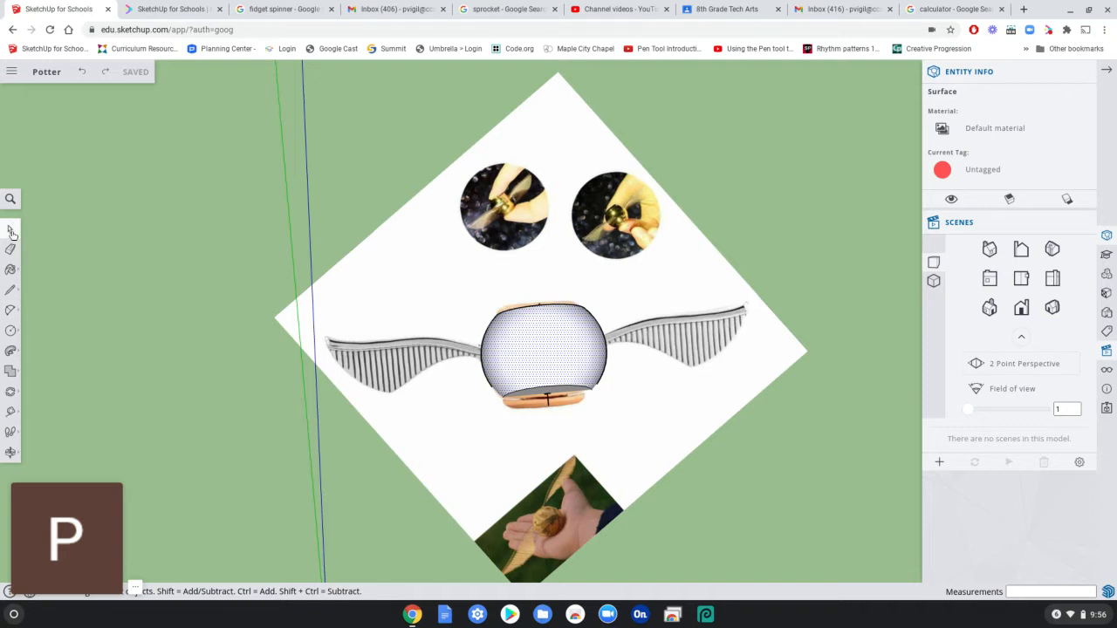
{"action": "left_click", "coordinate": [859, 218]}
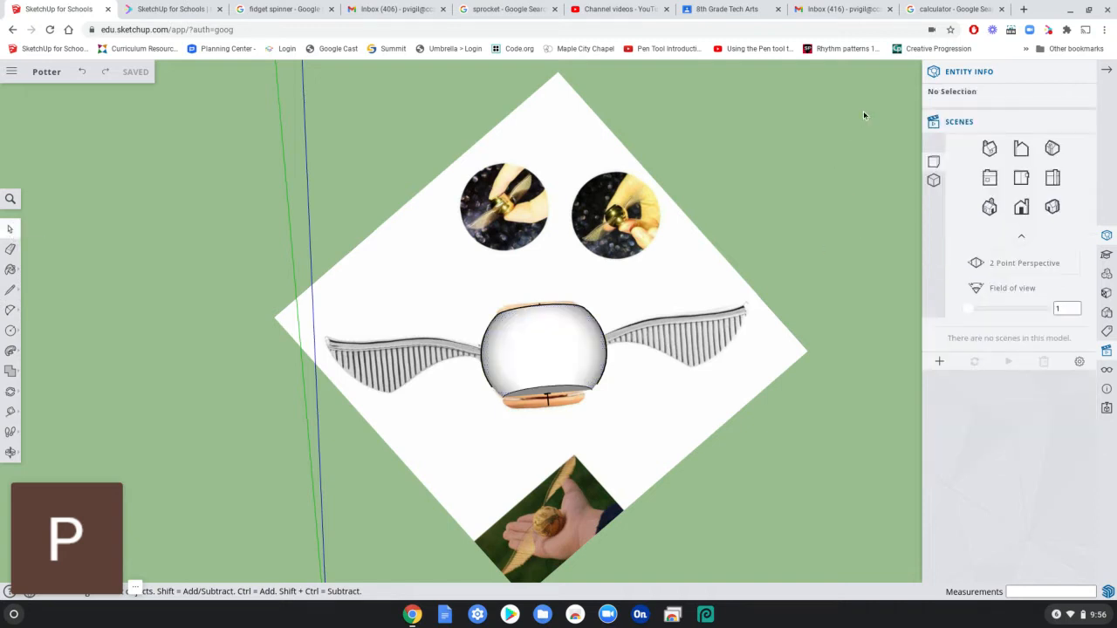
- Move the whole round body with all its edges 500 mm along the red axis, clear of the reference image
{"action": "left_click_drag", "start_coordinate": [623, 377], "coordinate": [254, 580]}
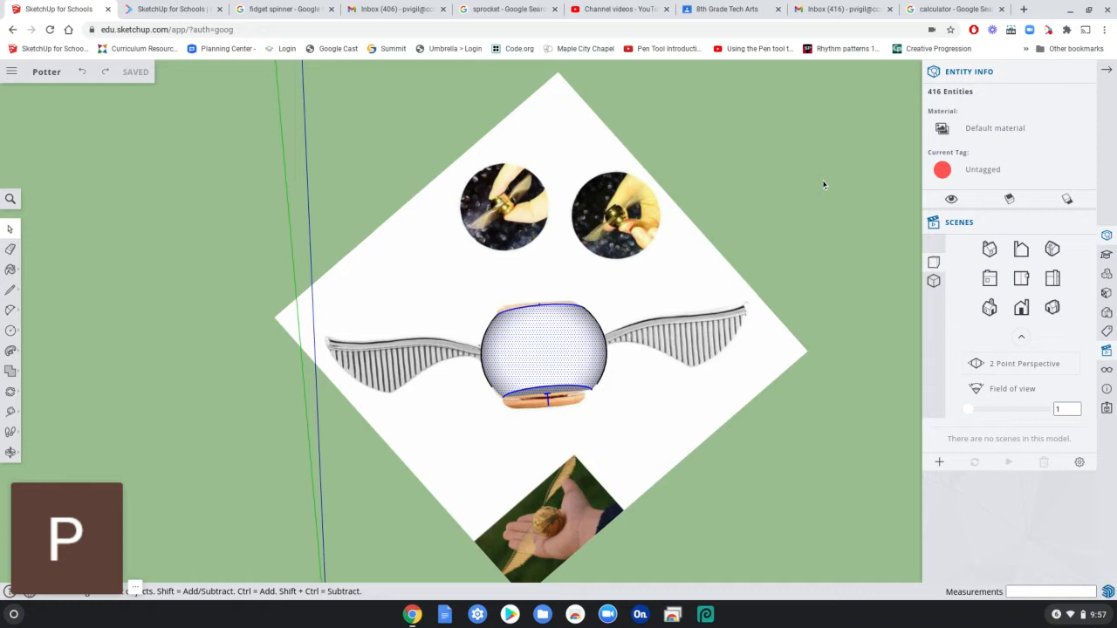
{"action": "left_click", "coordinate": [407, 266], "text": "shift"}
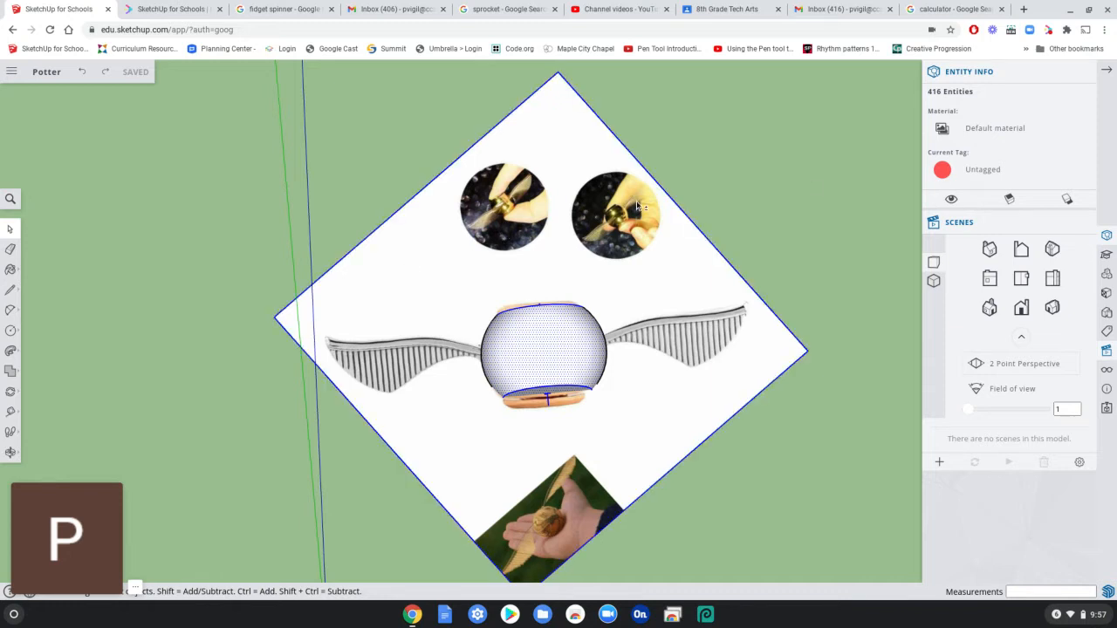
{"action": "left_click", "coordinate": [412, 288], "text": "shift"}
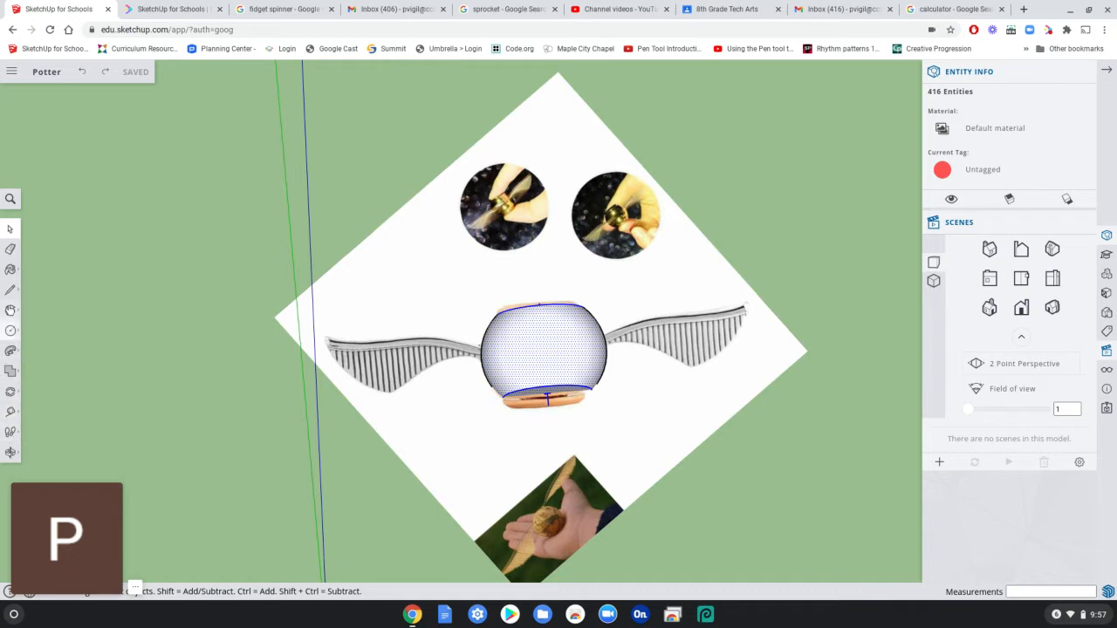
{"action": "left_click", "coordinate": [9, 230]}
{"action": "left_click", "coordinate": [11, 392]}
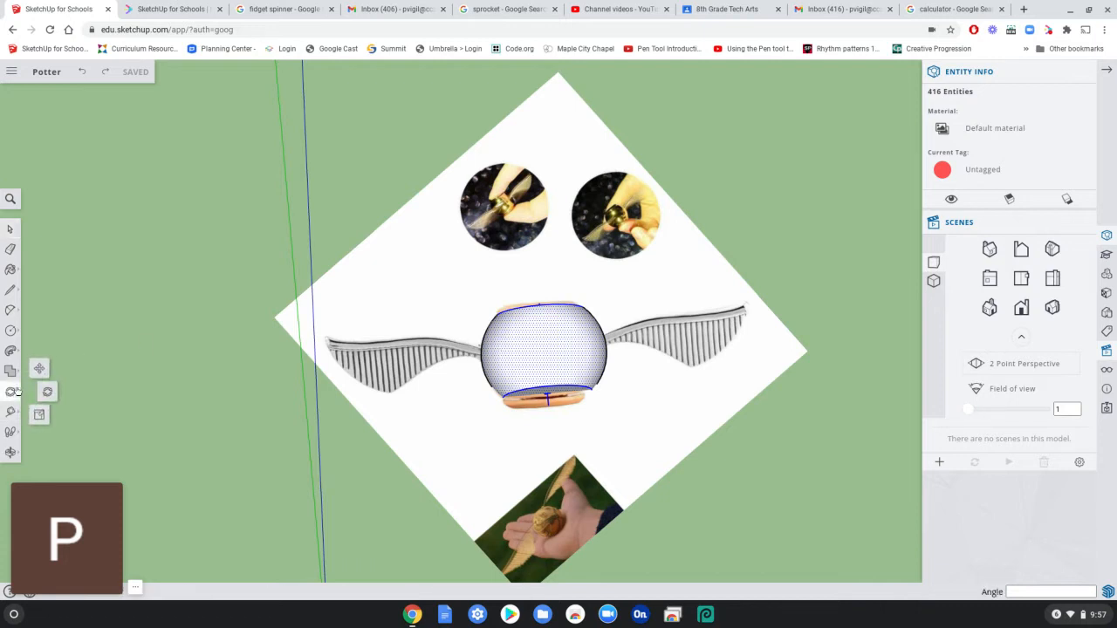
{"action": "left_click", "coordinate": [39, 368]}
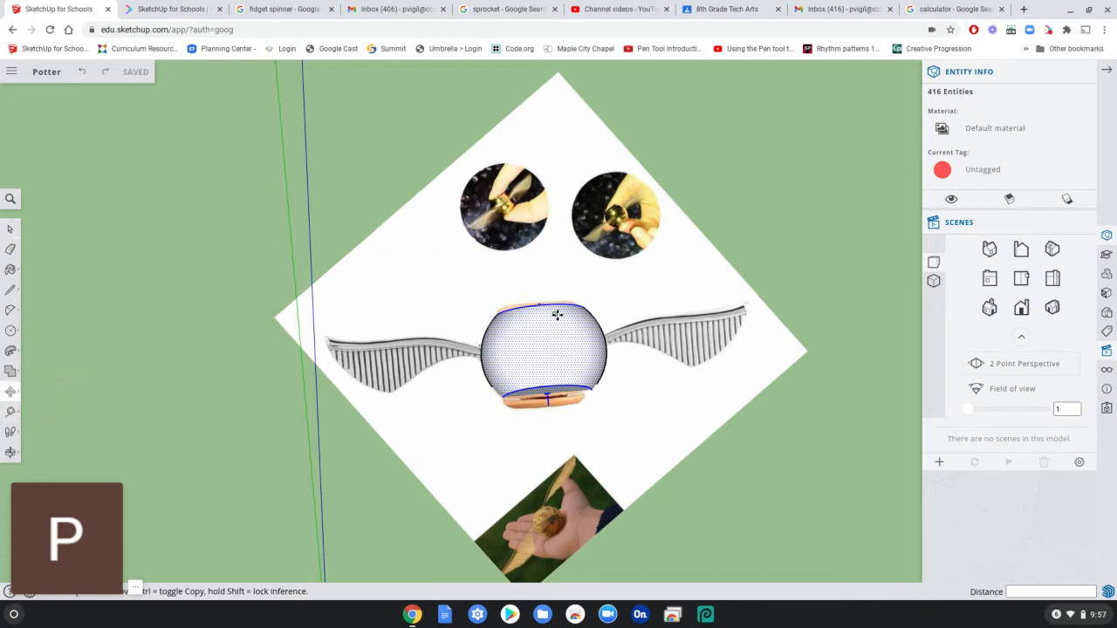
{"action": "left_click", "coordinate": [550, 406]}
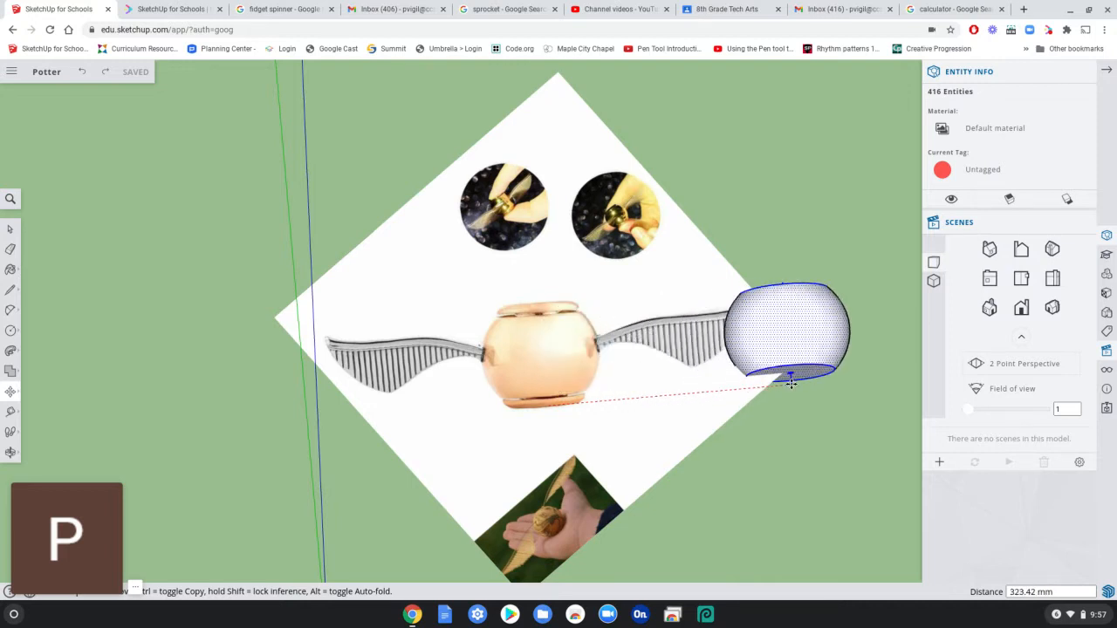
{"action": "scroll", "coordinate": [821, 380], "scroll_direction": "down", "scroll_amount": 2}
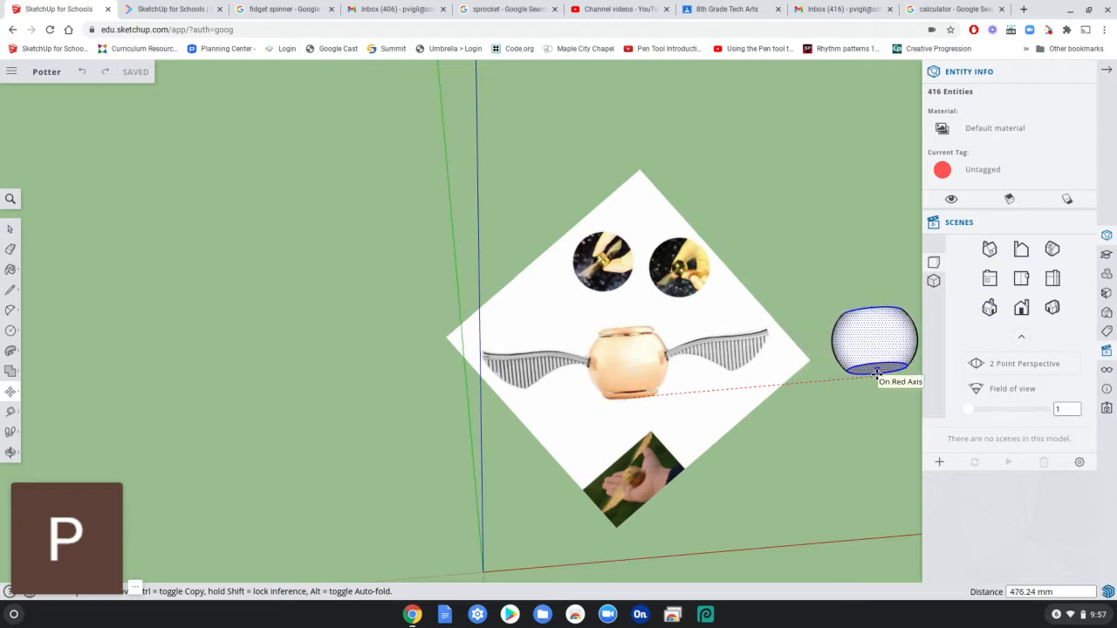
{"action": "type", "text": "500"}
{"action": "key", "text": "Return"}
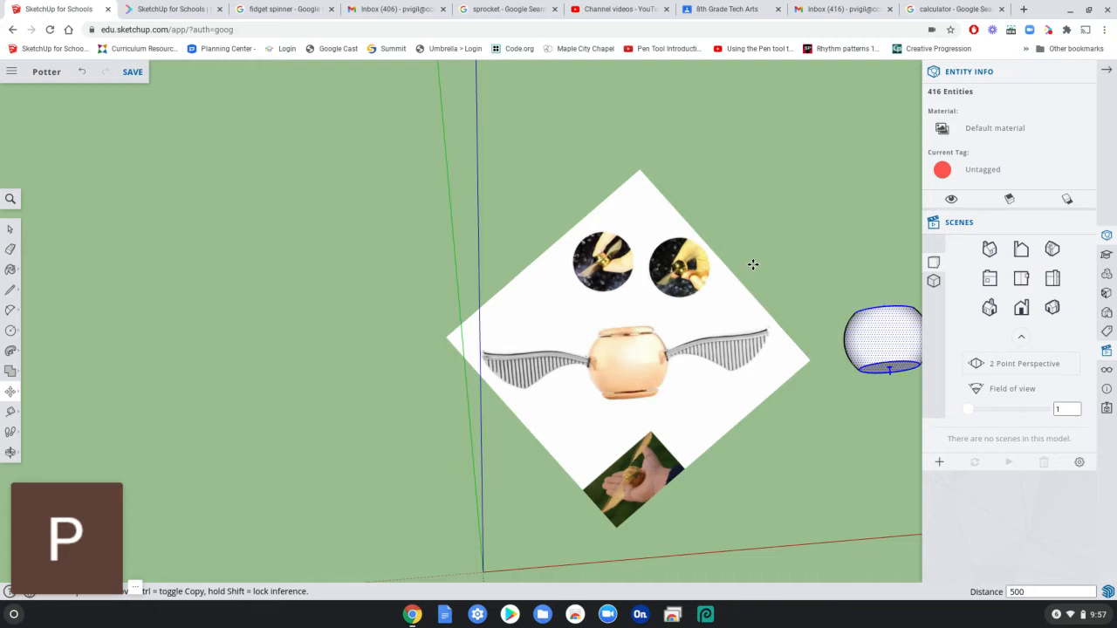
{"action": "scroll", "coordinate": [753, 264], "scroll_direction": "down", "scroll_amount": 5}
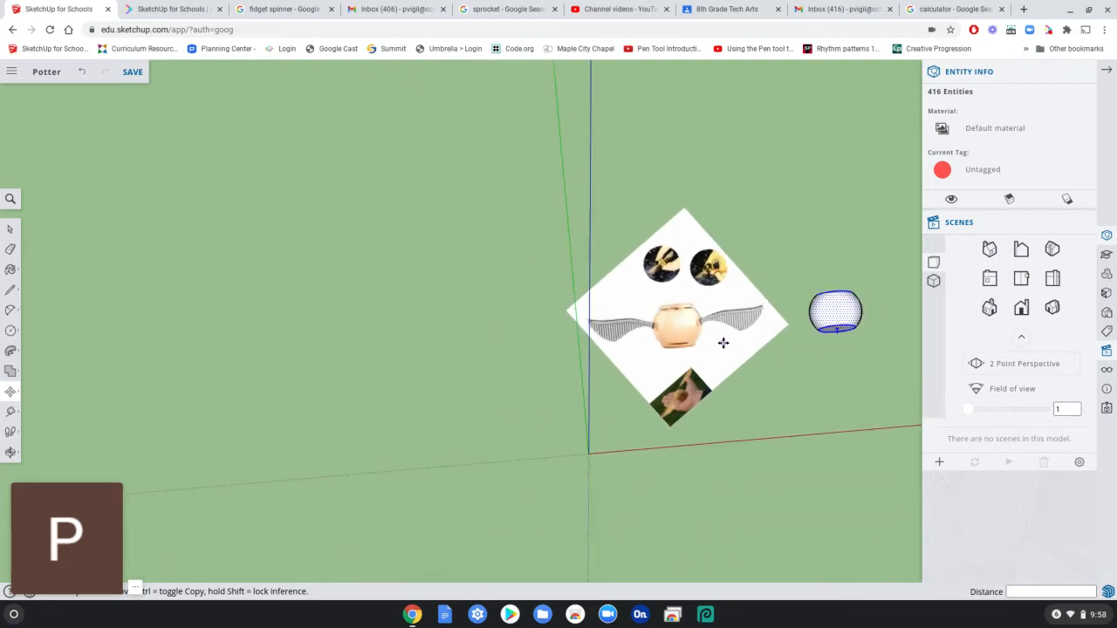
- Draw a straight line about 42 mm long from the body outward along the upper edge of the left wing
{"action": "left_click", "coordinate": [11, 230]}
{"action": "scroll", "coordinate": [664, 325], "scroll_direction": "up", "scroll_amount": 5}
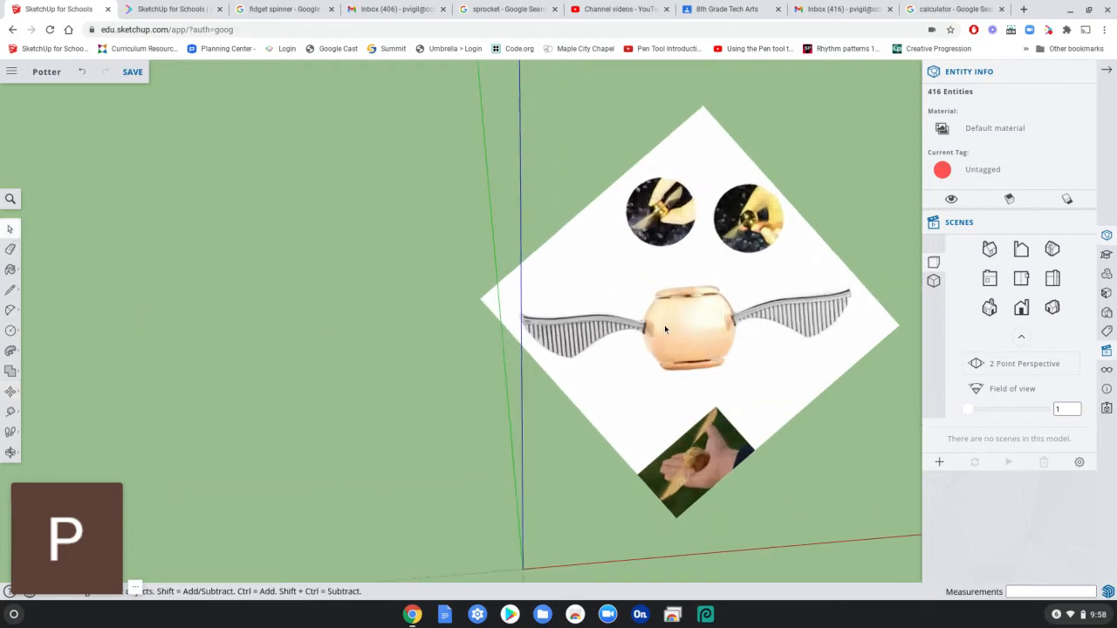
{"action": "scroll", "coordinate": [555, 251], "scroll_direction": "up", "scroll_amount": 6}
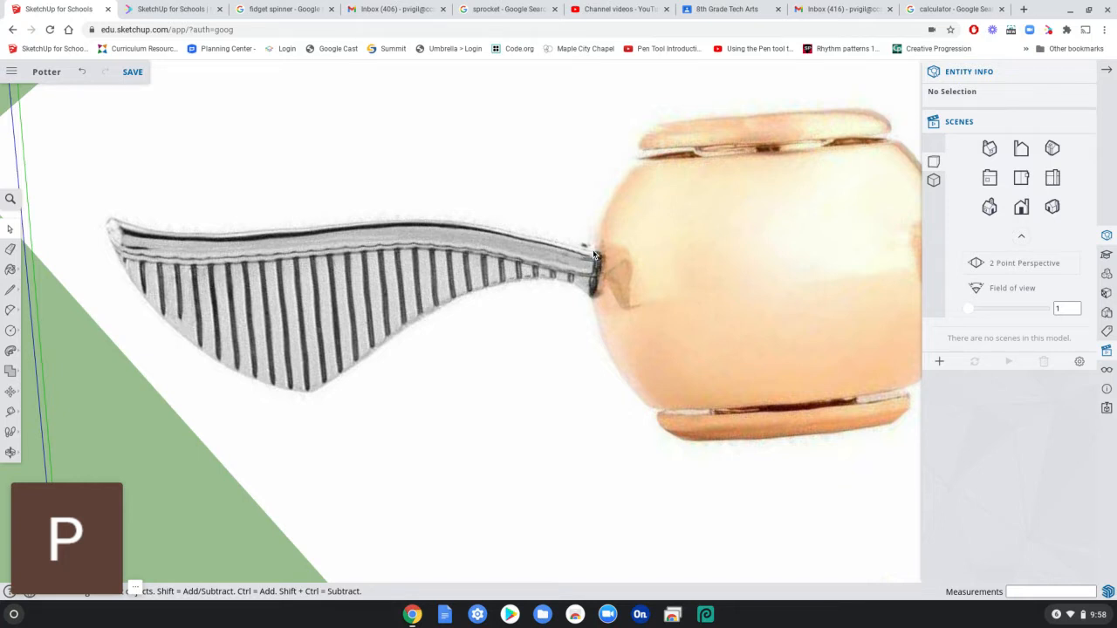
{"action": "left_click", "coordinate": [11, 290]}
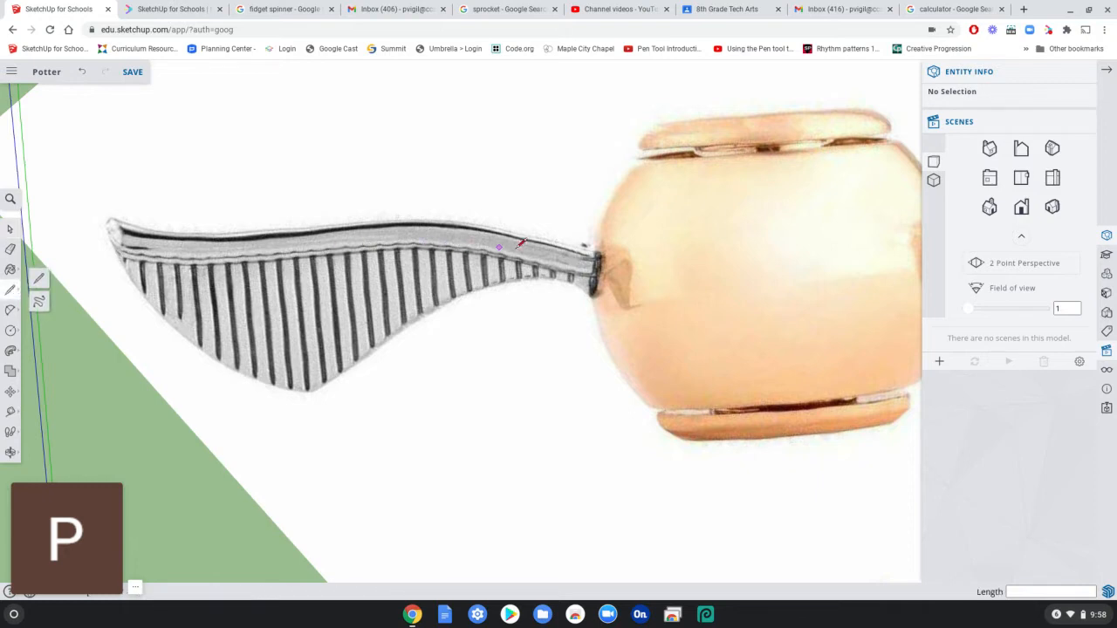
{"action": "left_click", "coordinate": [606, 254]}
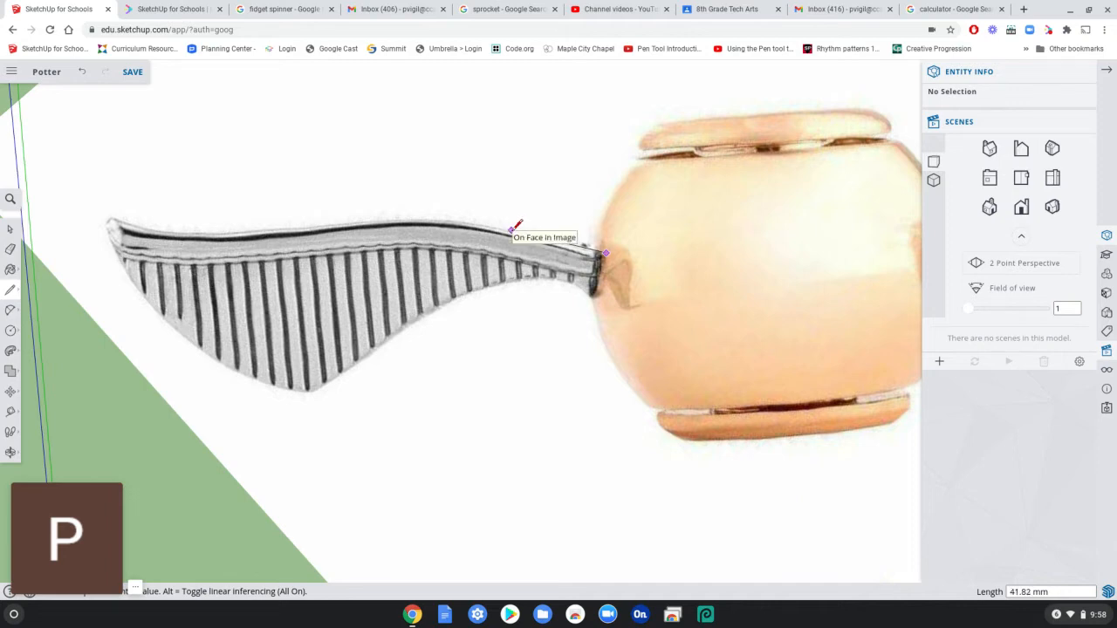
{"action": "left_click", "coordinate": [511, 230]}
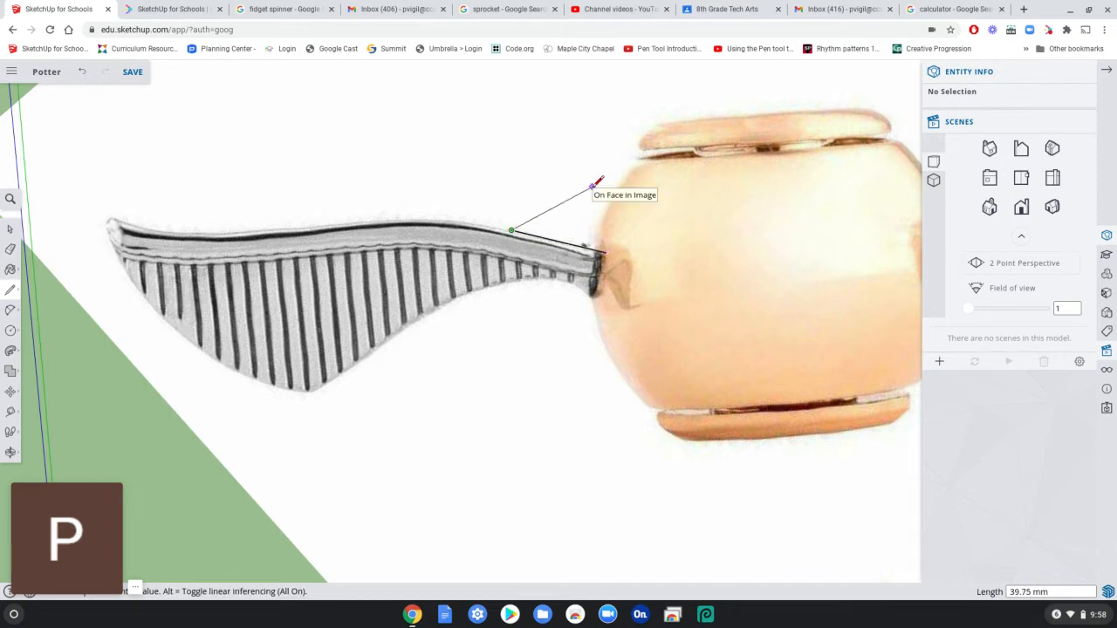
{"action": "key", "text": "Escape"}
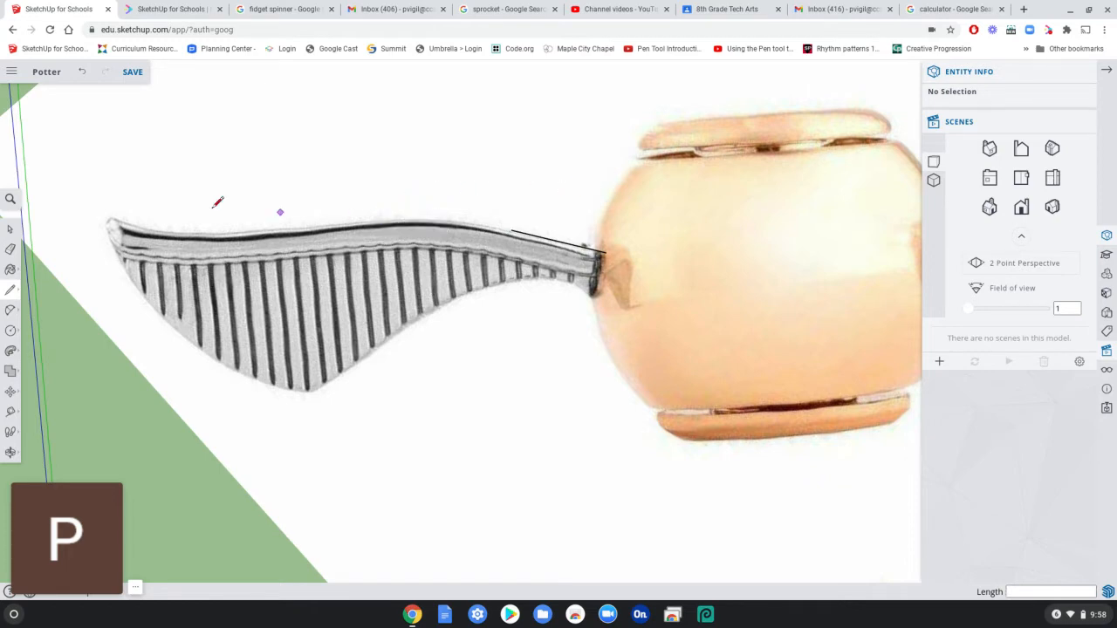
- Continue the wing's upper edge with a 2 Point Arc tangent to the line, bulging upward about 3.8 mm
{"action": "left_click", "coordinate": [11, 311]}
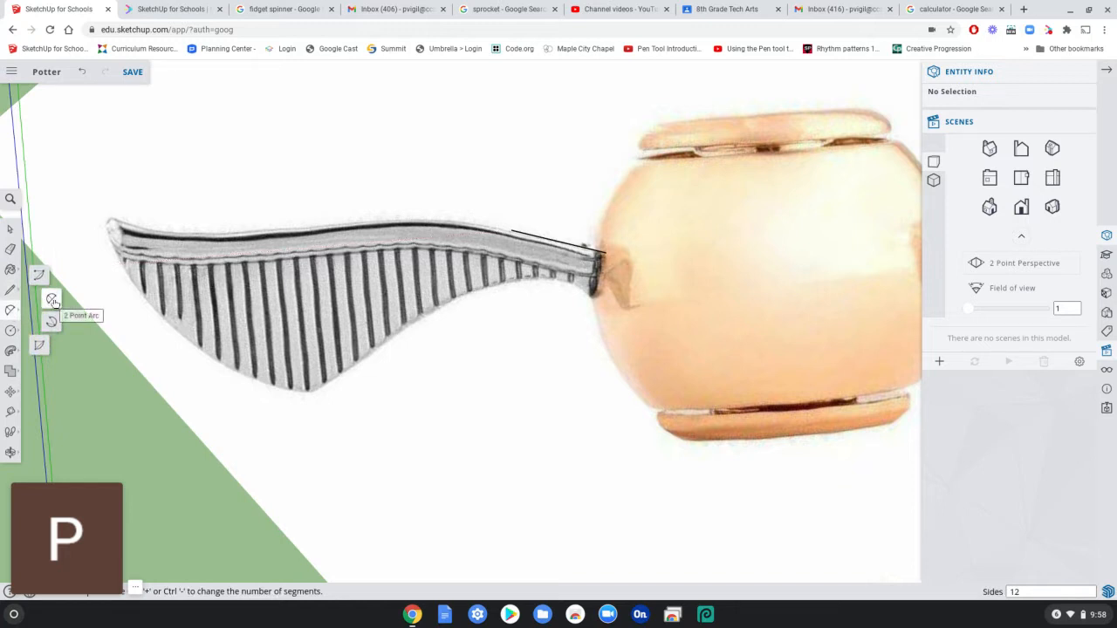
{"action": "left_click", "coordinate": [52, 300]}
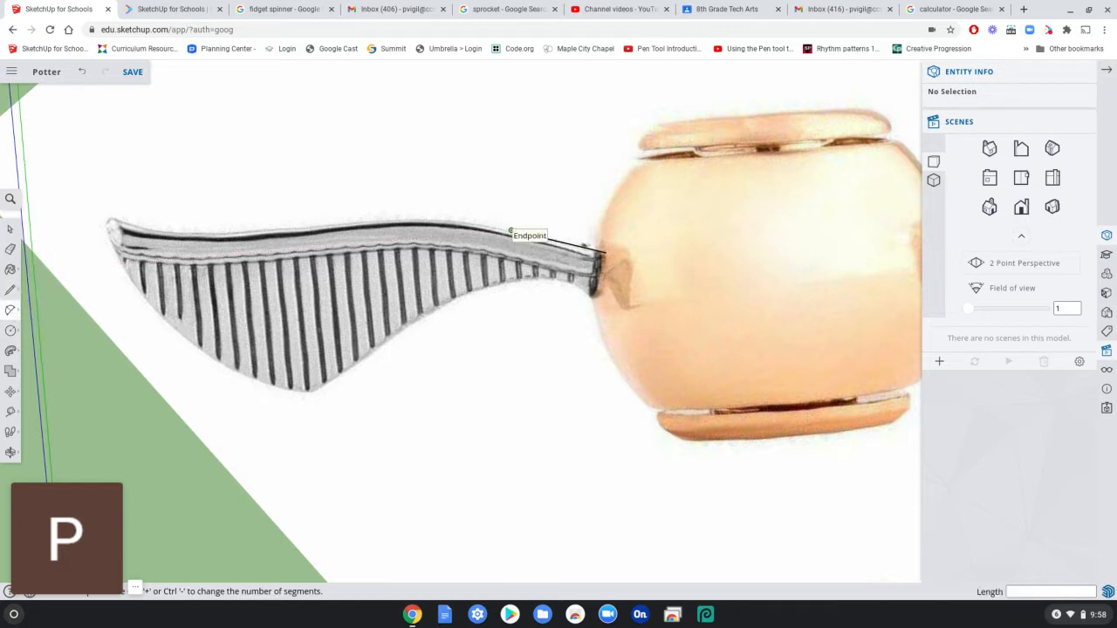
{"action": "left_click", "coordinate": [511, 231]}
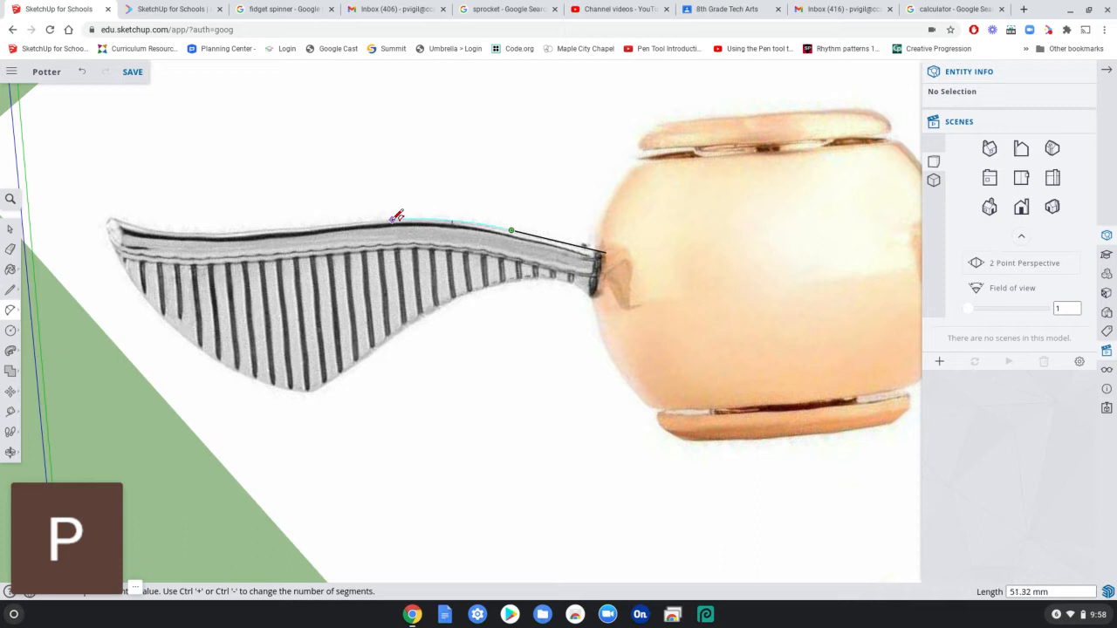
{"action": "left_click", "coordinate": [343, 225]}
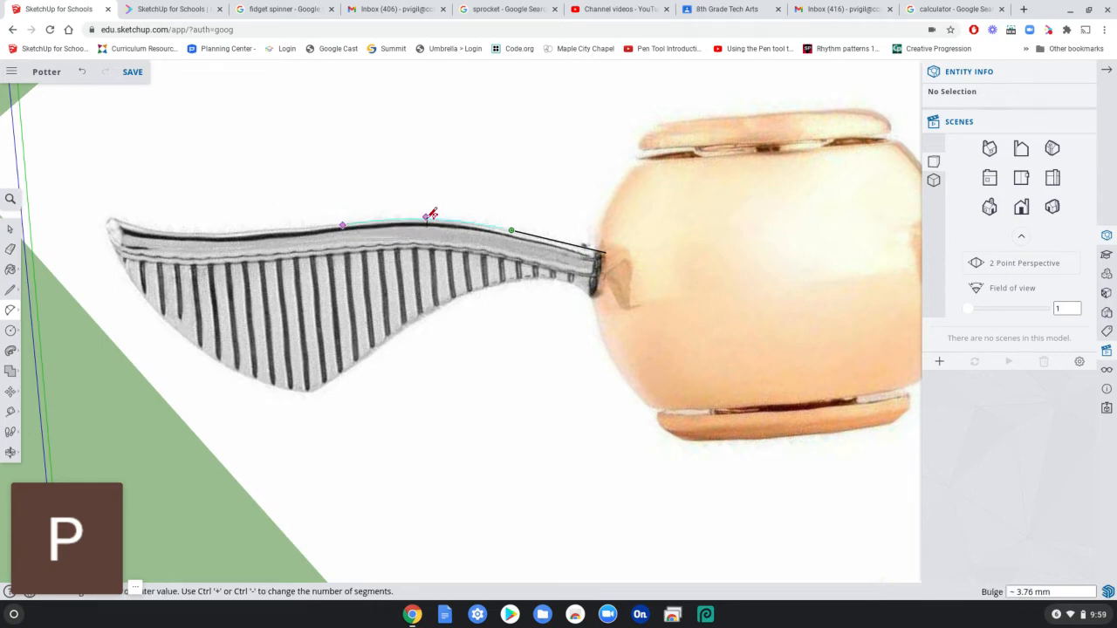
{"action": "scroll", "coordinate": [433, 214], "scroll_direction": "up", "scroll_amount": 4}
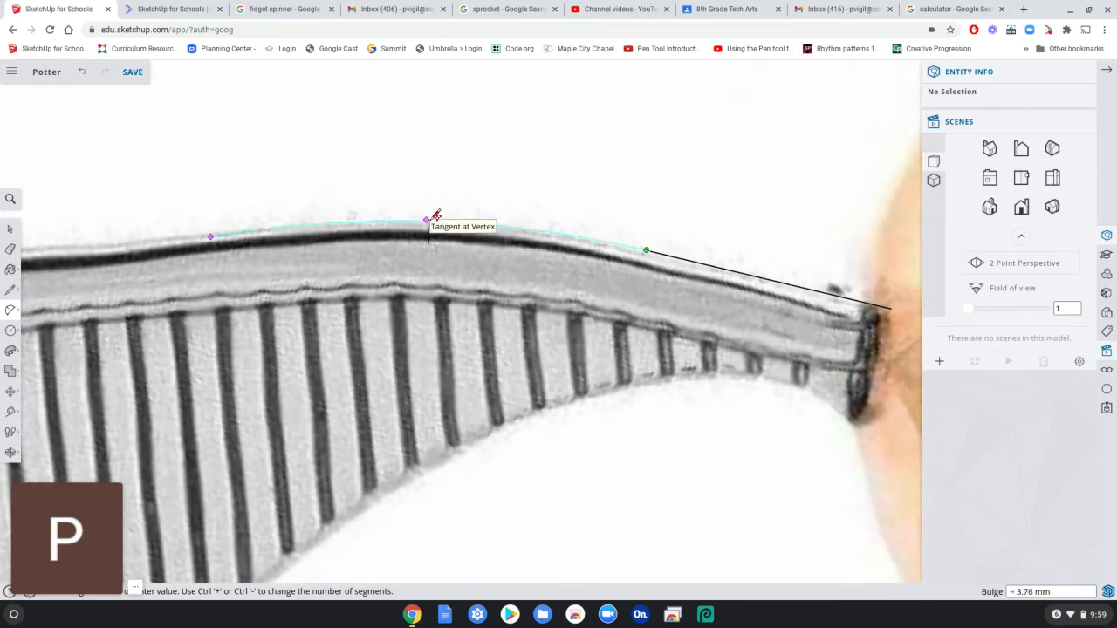
{"action": "left_click", "coordinate": [425, 221]}
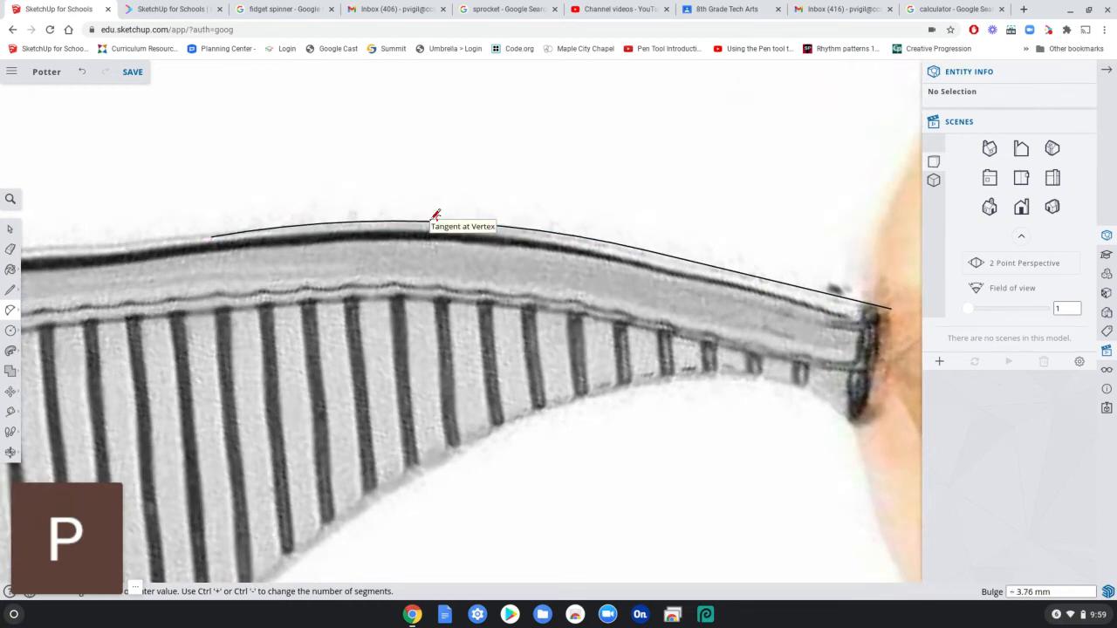
- Draw a downward-curving arc, about 98 mm long with a bulge of about 6.3 mm, from the first arc's end to the wing tip
{"action": "scroll", "coordinate": [139, 345], "scroll_direction": "down", "scroll_amount": 3}
{"action": "scroll", "coordinate": [170, 340], "scroll_direction": "down", "scroll_amount": 3}
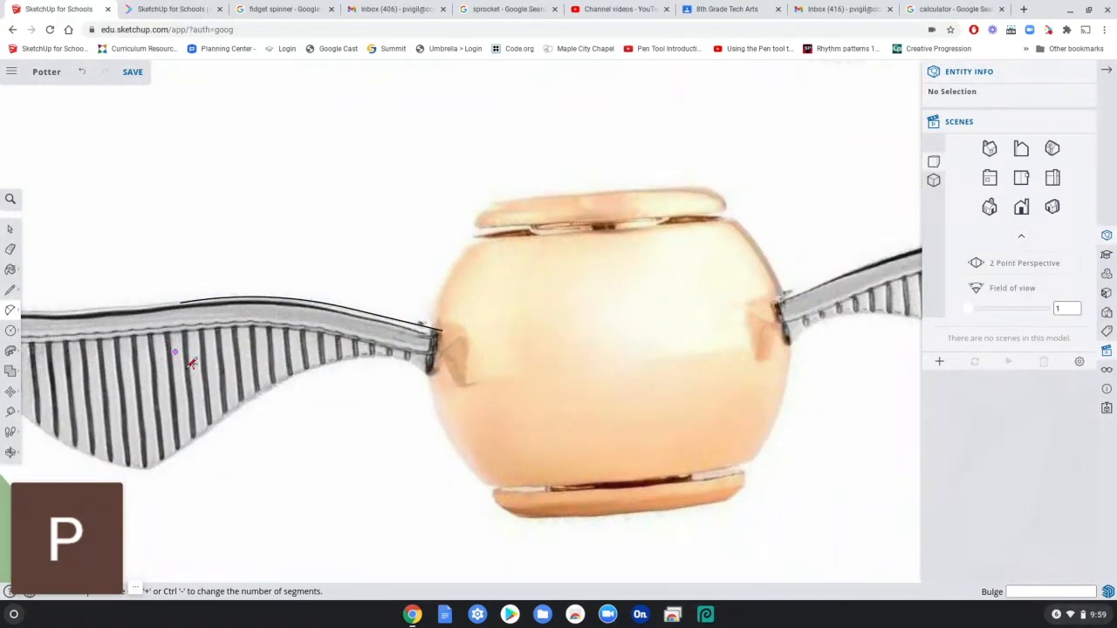
{"action": "middle_click_drag", "start_coordinate": [198, 381], "coordinate": [571, 359], "text": "shift"}
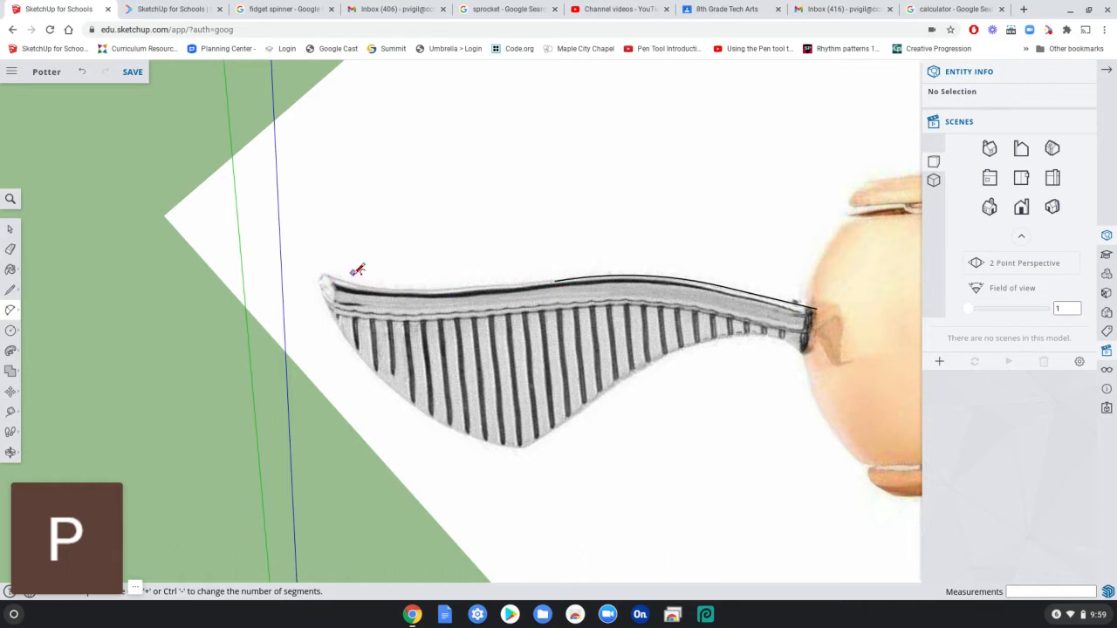
{"action": "left_click", "coordinate": [556, 279]}
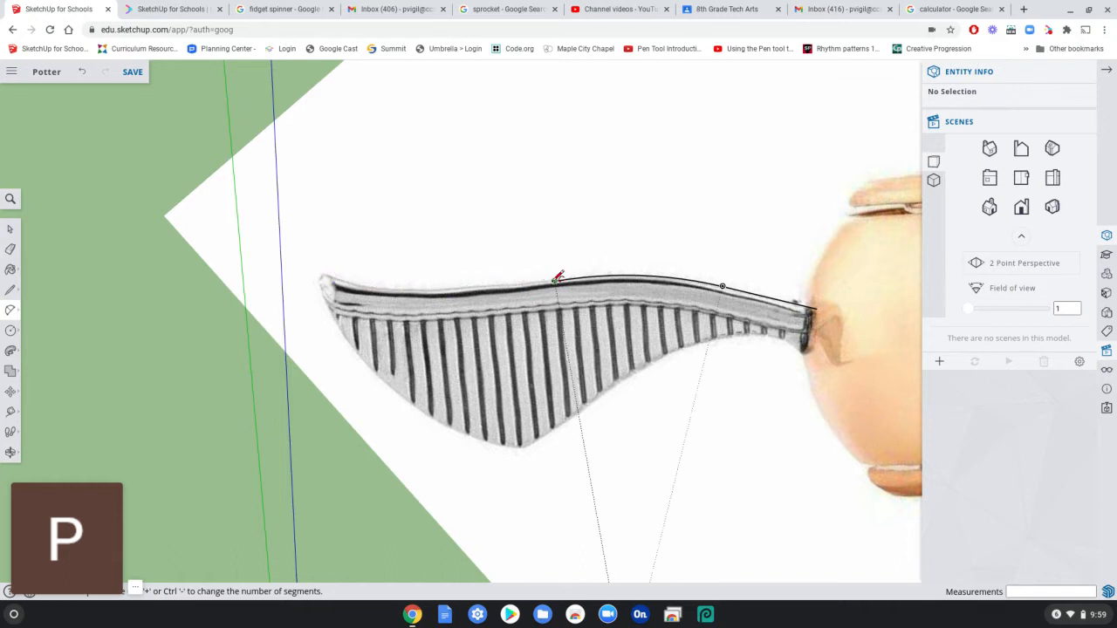
{"action": "left_click", "coordinate": [560, 279]}
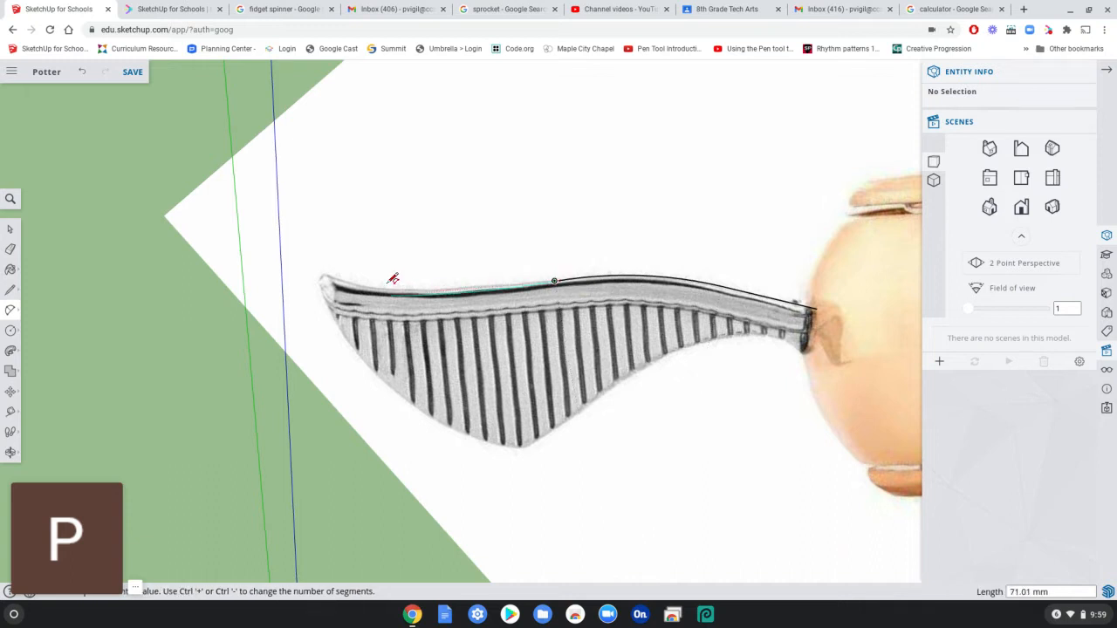
{"action": "scroll", "coordinate": [333, 268], "scroll_direction": "up", "scroll_amount": 3}
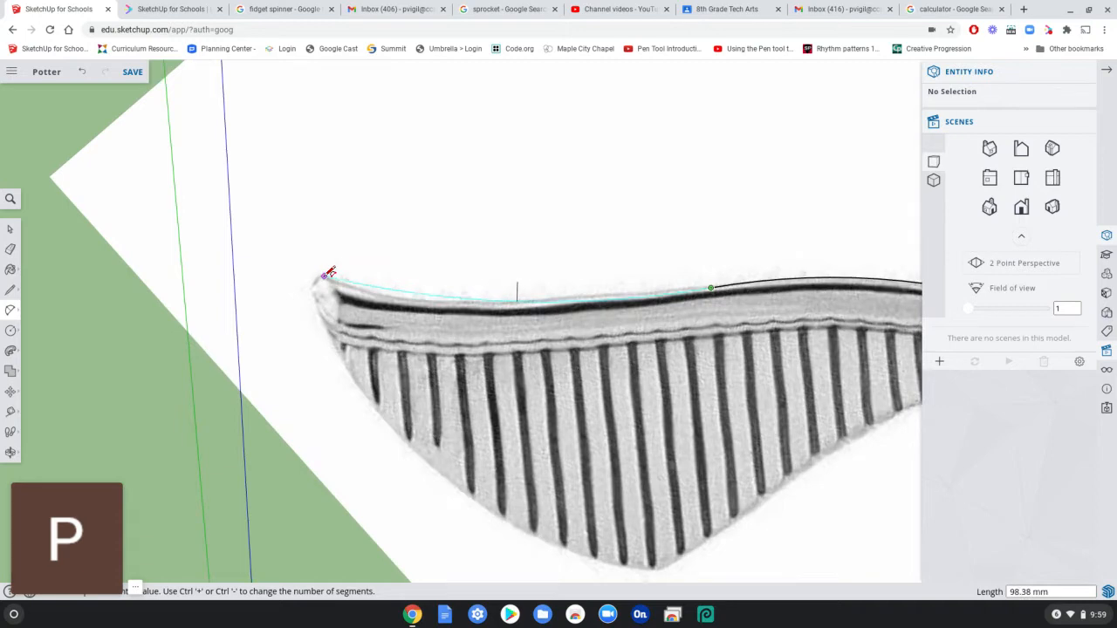
{"action": "left_click", "coordinate": [324, 276]}
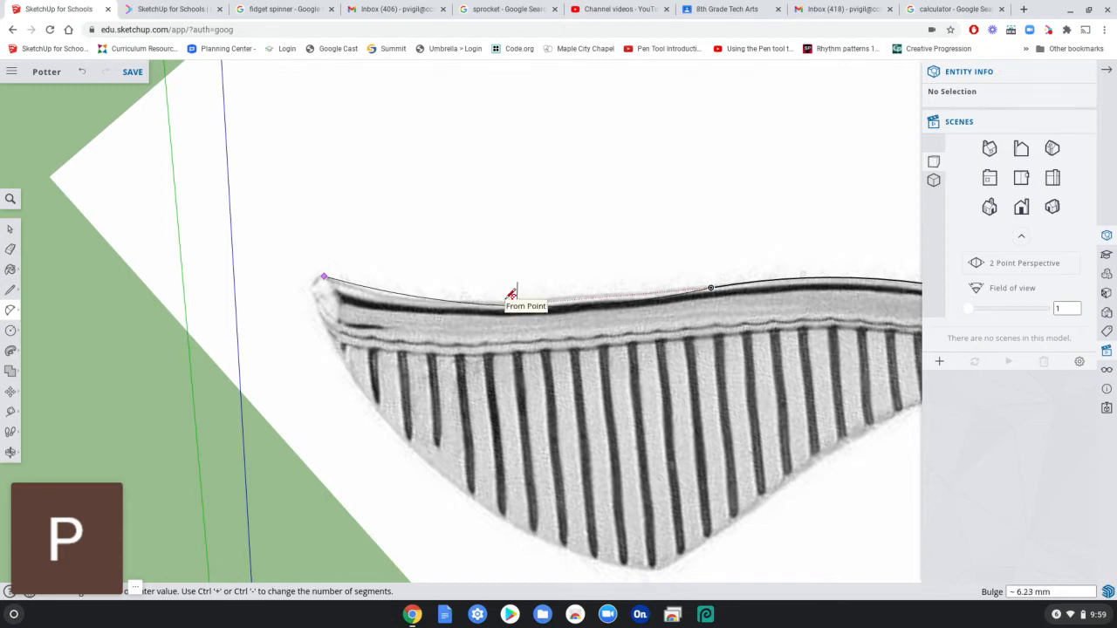
{"action": "scroll", "coordinate": [513, 296], "scroll_direction": "up", "scroll_amount": 2}
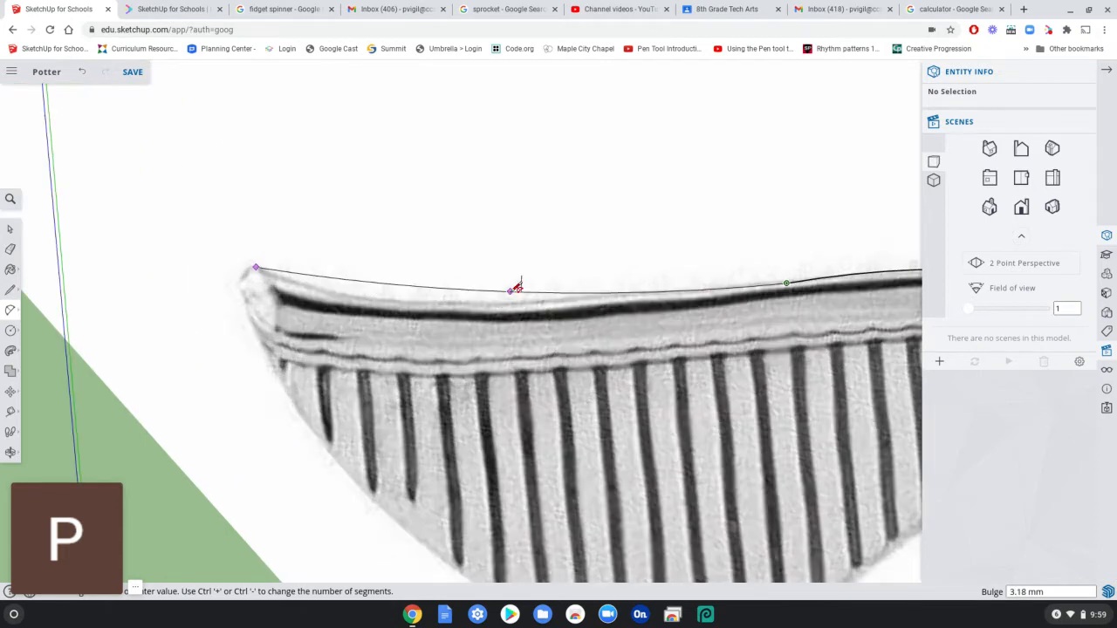
{"action": "scroll", "coordinate": [518, 291], "scroll_direction": "up", "scroll_amount": 2}
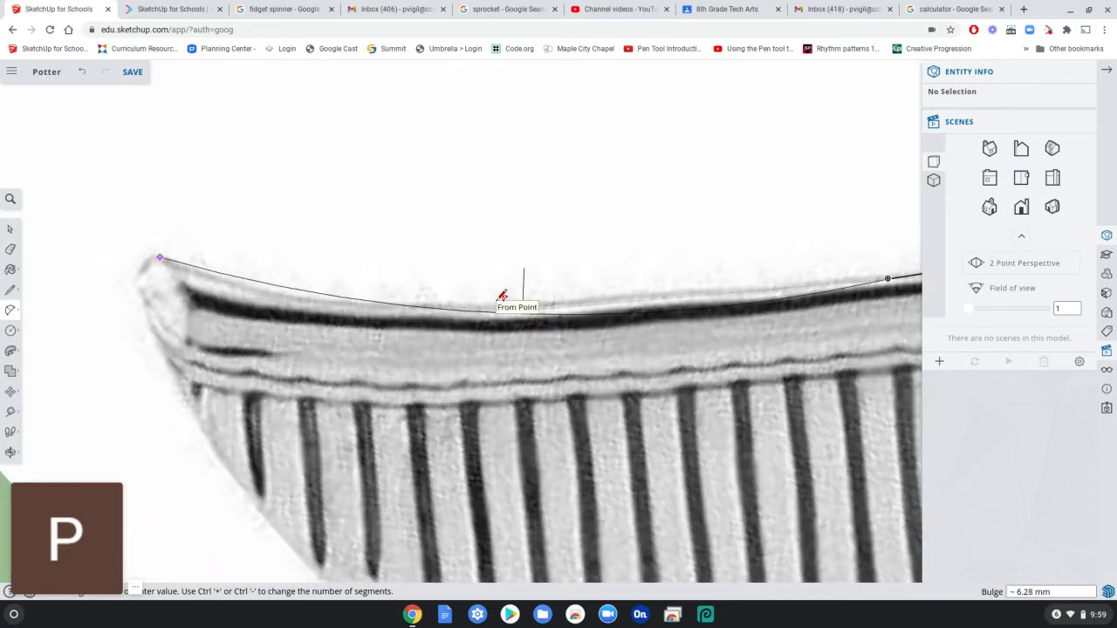
{"action": "left_click", "coordinate": [502, 295]}
{"action": "scroll", "coordinate": [651, 297], "scroll_direction": "down", "scroll_amount": 5}
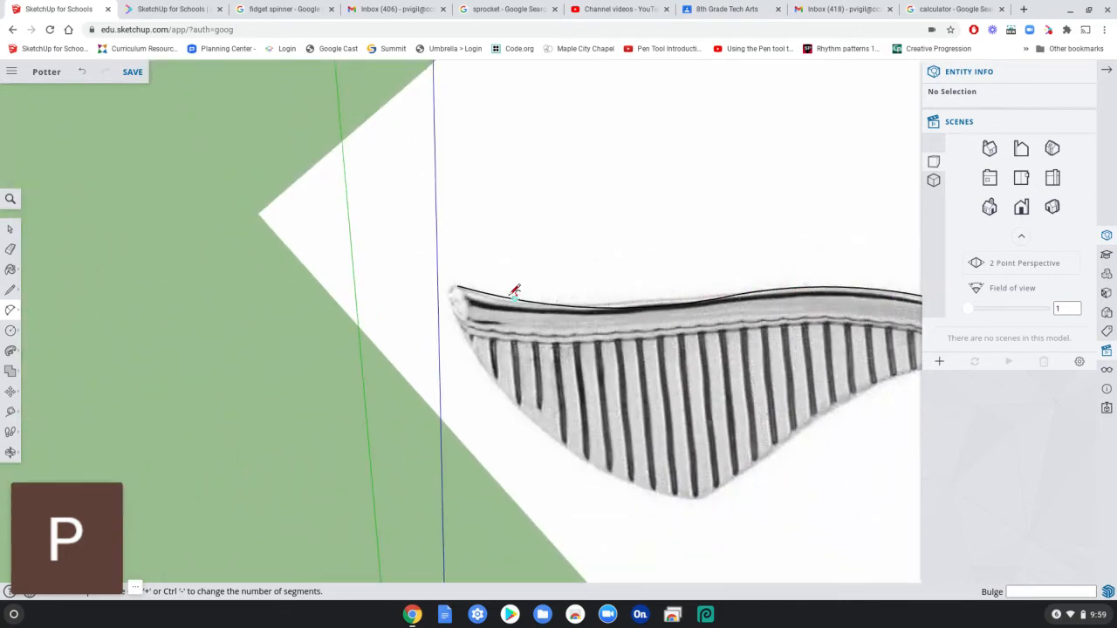
{"action": "scroll", "coordinate": [851, 303], "scroll_direction": "down", "scroll_amount": 2}
{"action": "scroll", "coordinate": [851, 303], "scroll_direction": "down", "scroll_amount": 2}
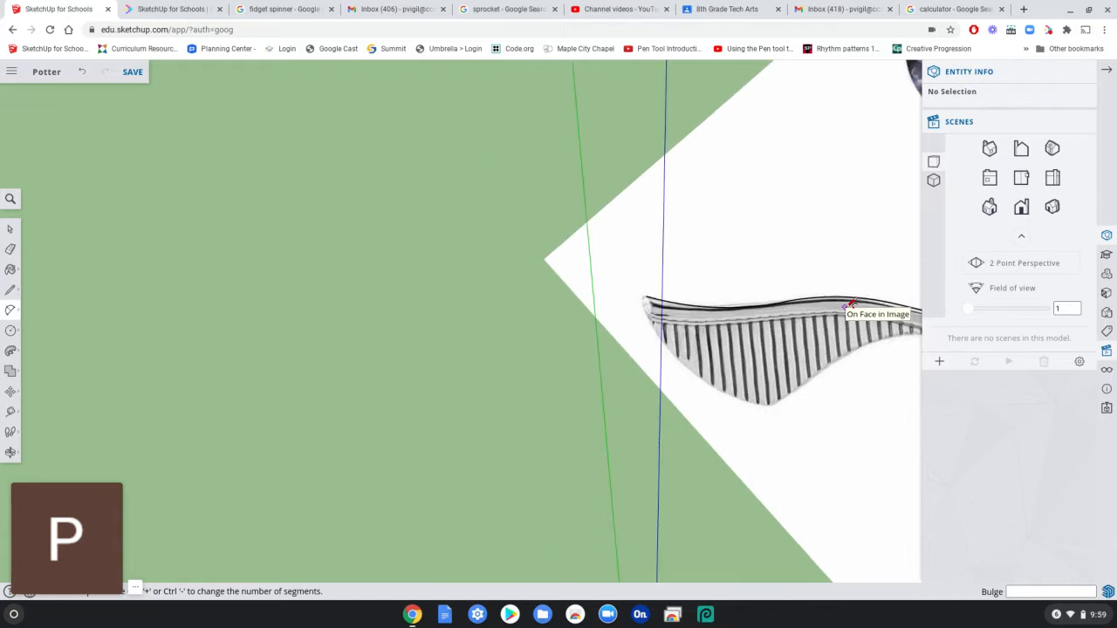
{"action": "middle_click_drag", "start_coordinate": [811, 348], "coordinate": [497, 345], "text": "shift"}
{"action": "scroll", "coordinate": [519, 305], "scroll_direction": "up", "scroll_amount": 2}
{"action": "scroll", "coordinate": [520, 303], "scroll_direction": "up", "scroll_amount": 1}
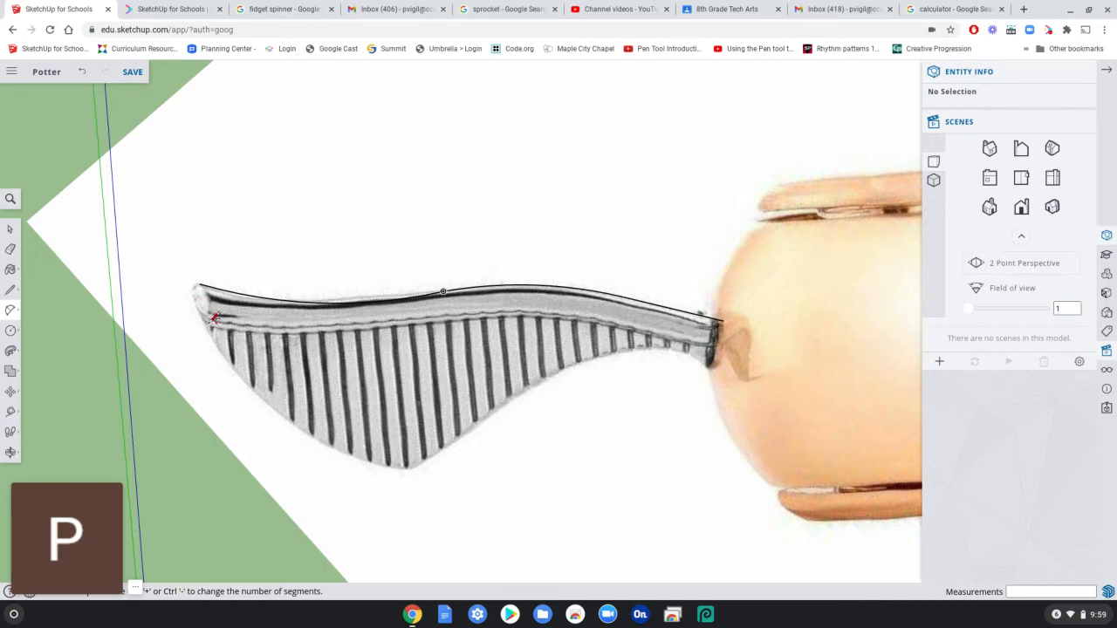
{"action": "scroll", "coordinate": [192, 283], "scroll_direction": "up", "scroll_amount": 4}
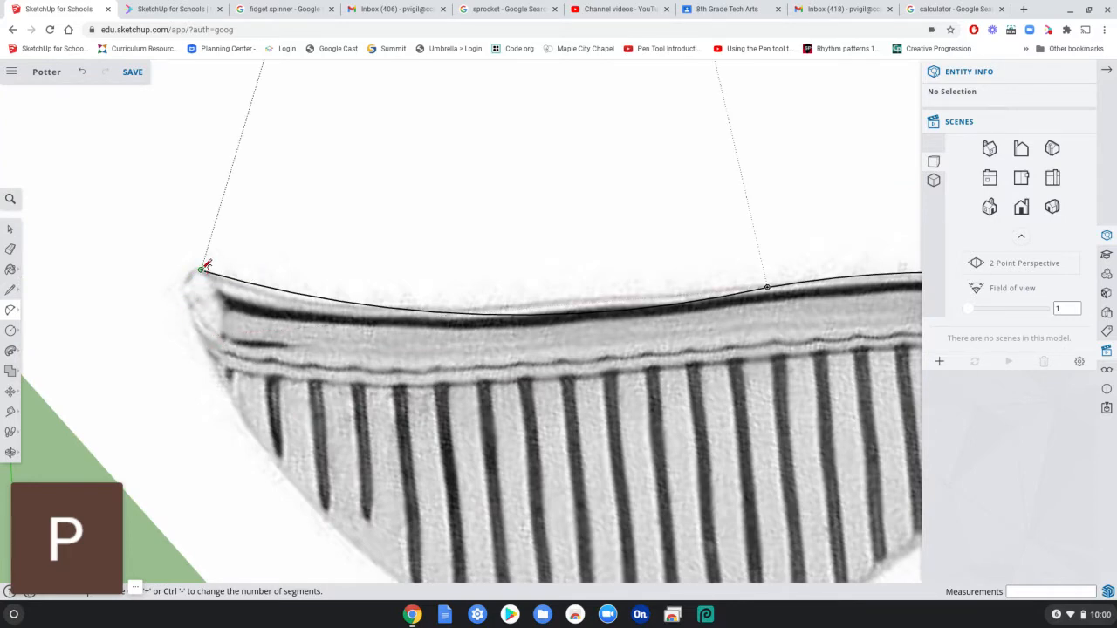
{"action": "left_click", "coordinate": [201, 268]}
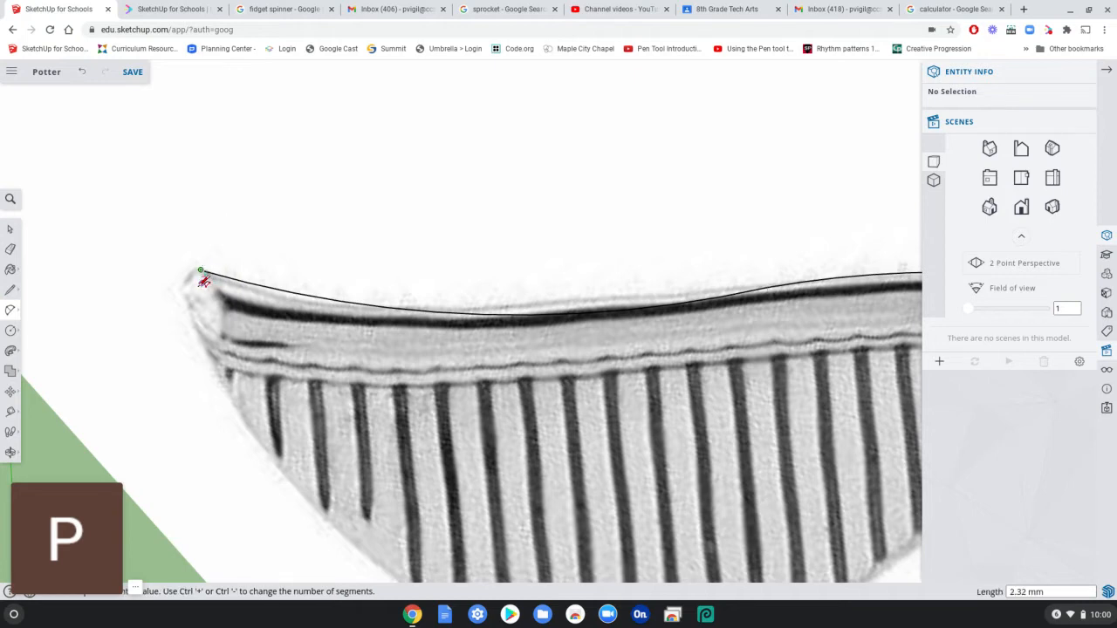
{"action": "left_click", "coordinate": [194, 301]}
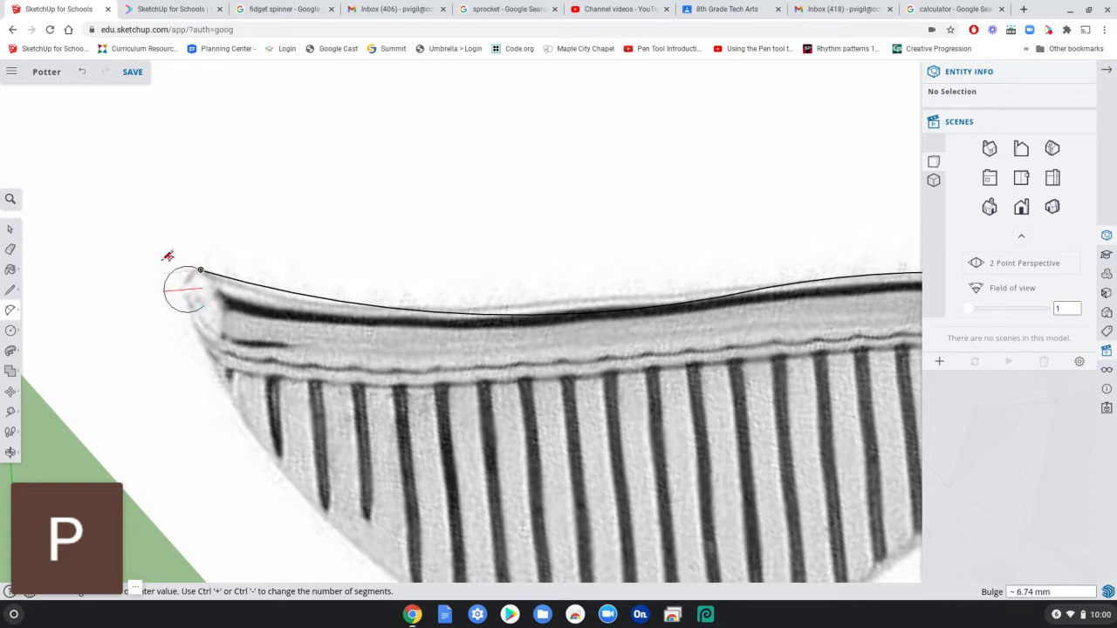
{"action": "key", "text": "Escape"}
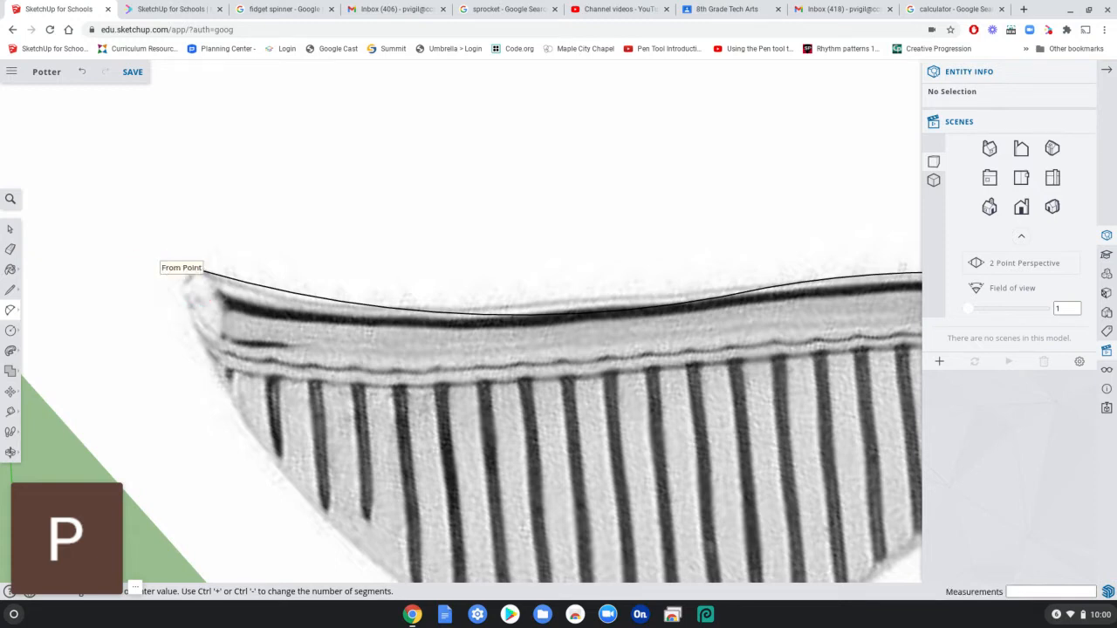
{"action": "left_click", "coordinate": [11, 311]}
{"action": "left_click", "coordinate": [38, 275]}
{"action": "left_click", "coordinate": [202, 269]}
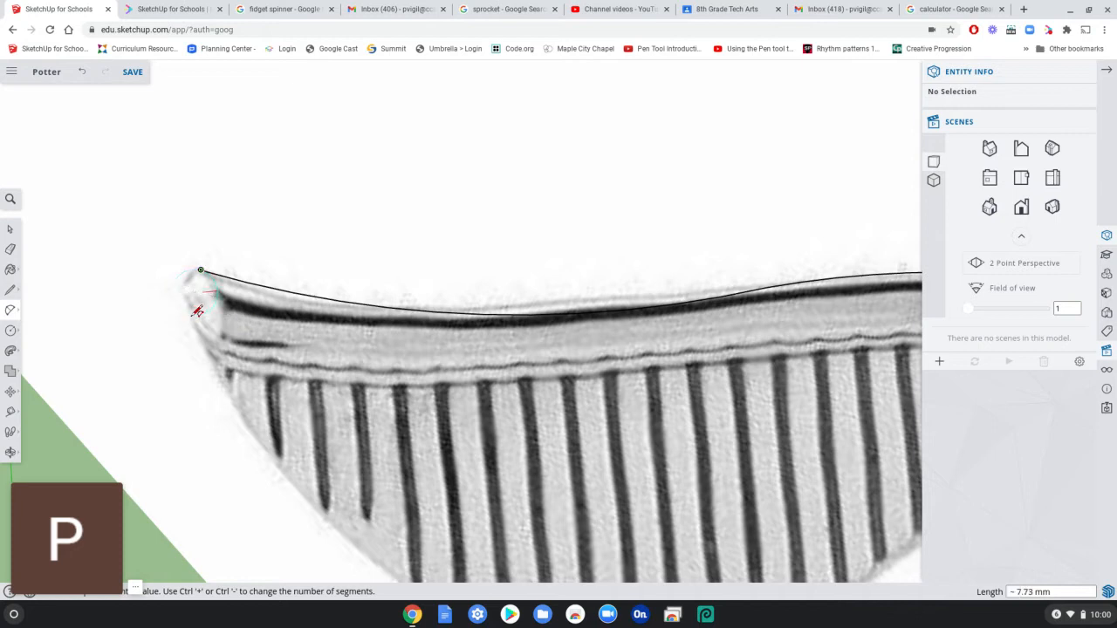
{"action": "left_click", "coordinate": [197, 311]}
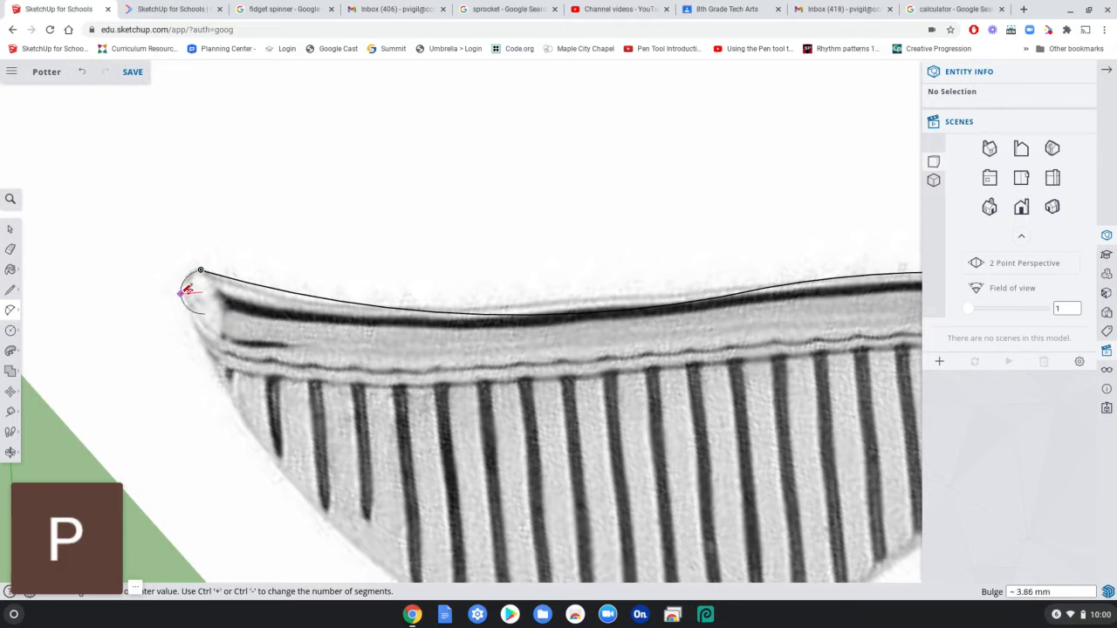
{"action": "key", "text": "Escape"}
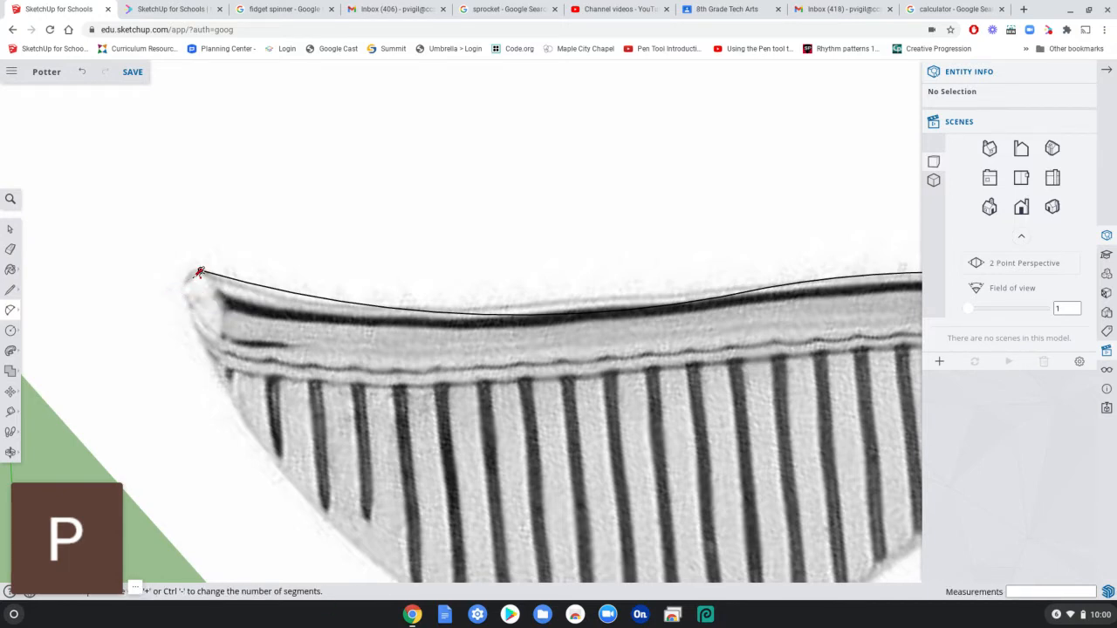
- Draw a 2 Point Arc from the end of the upper edge around the rounded wing tip, bulging outward about 1.85 mm
{"action": "left_click", "coordinate": [203, 269]}
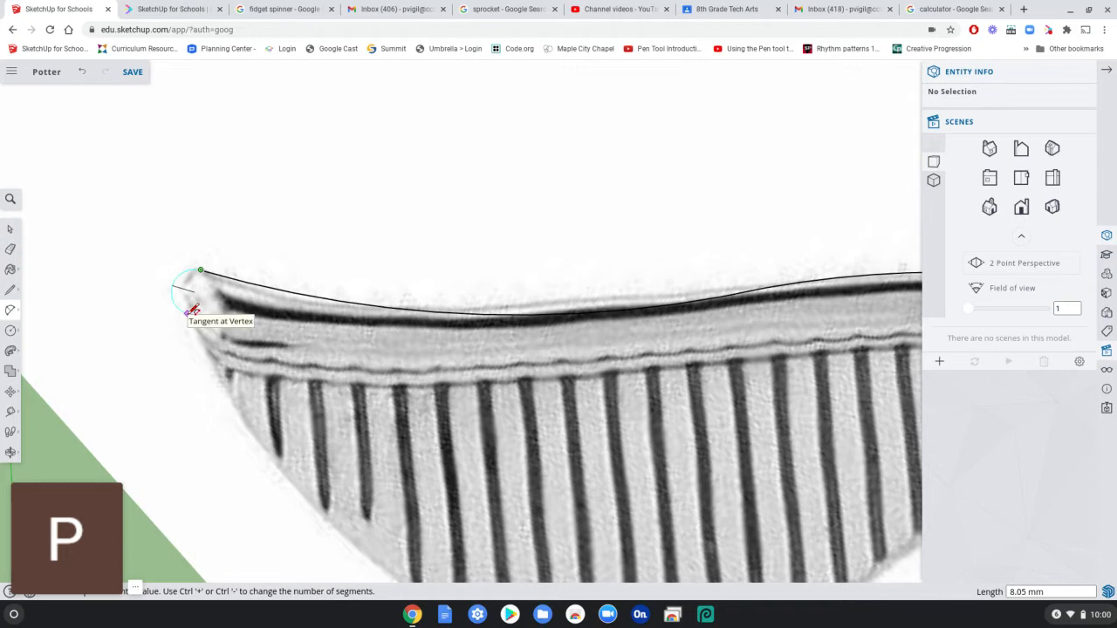
{"action": "scroll", "coordinate": [191, 312], "scroll_direction": "up", "scroll_amount": 3}
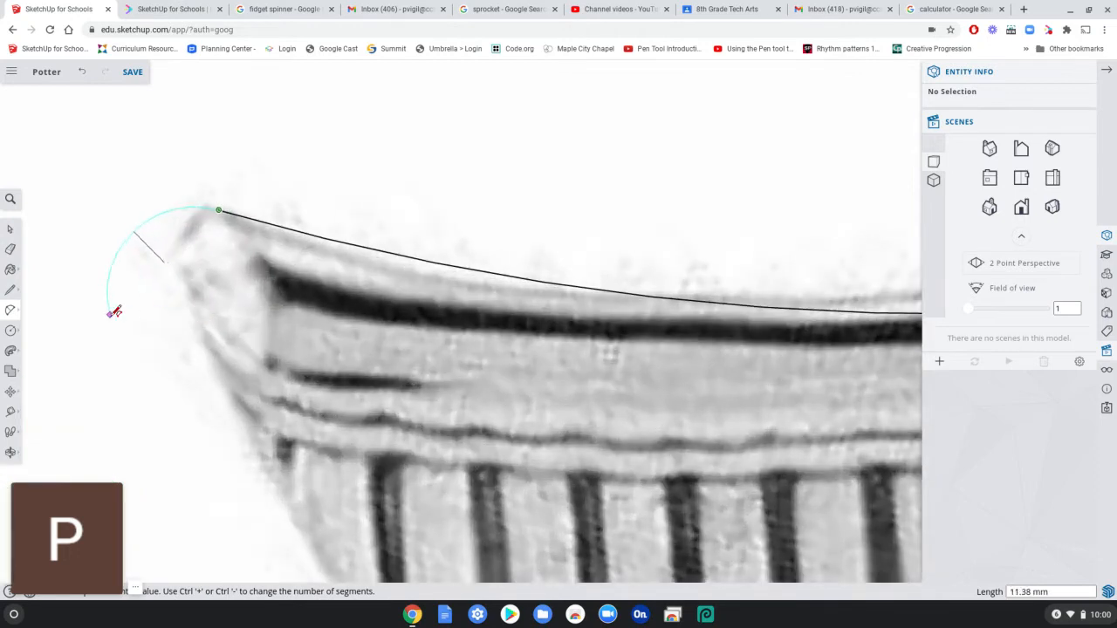
{"action": "left_click", "coordinate": [184, 315]}
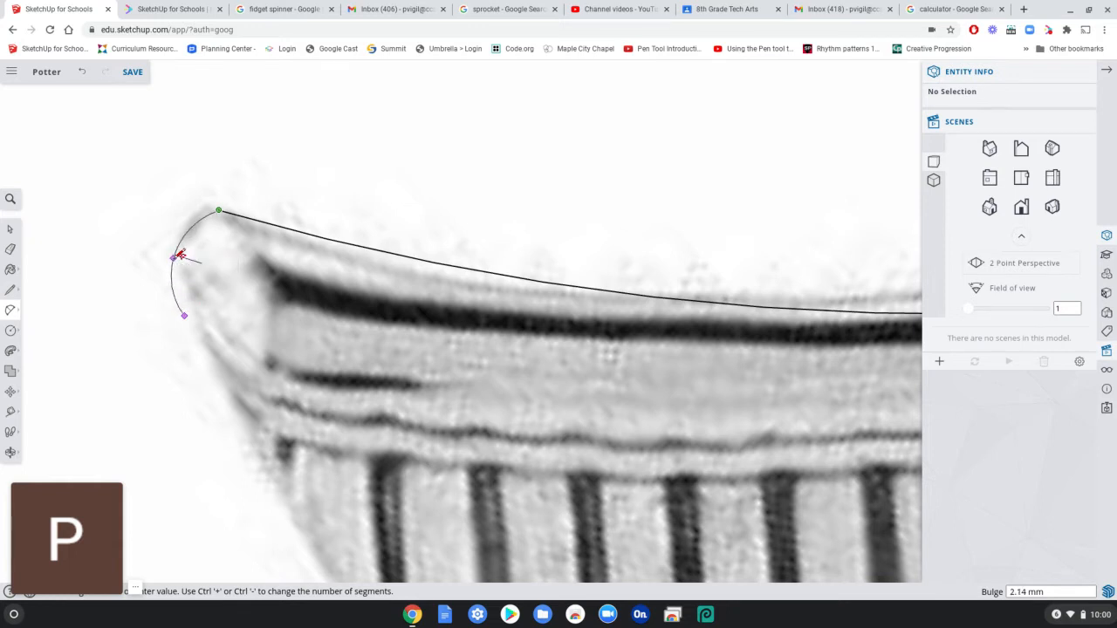
{"action": "left_click", "coordinate": [181, 255]}
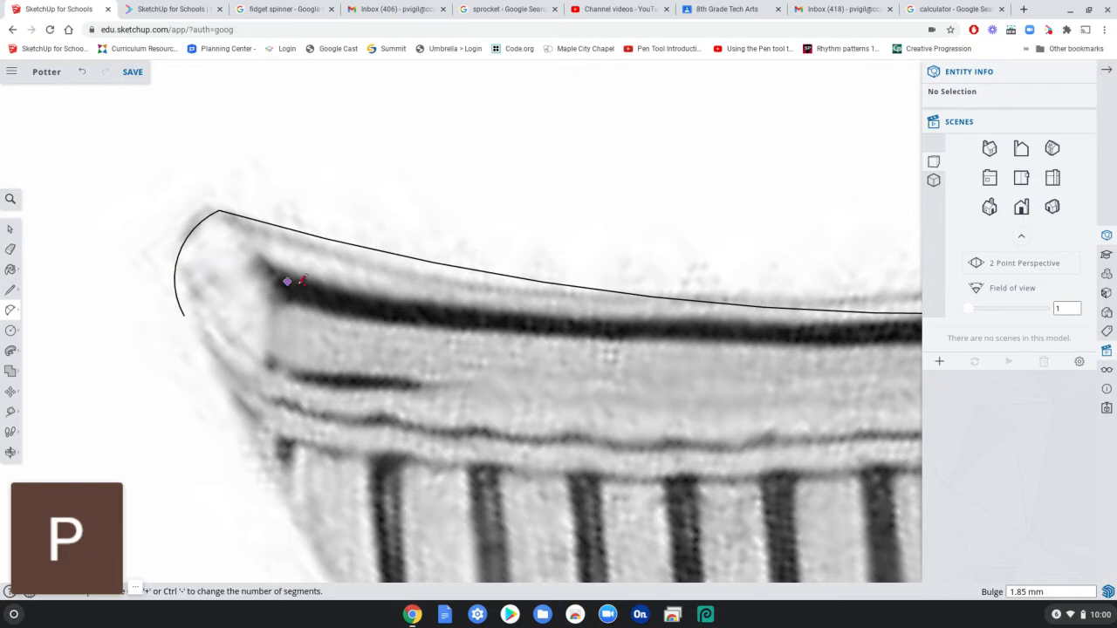
- Try to continue the outline from the tip arc's lower end with a shallow arc bulging about 0.75 mm
{"action": "scroll", "coordinate": [324, 296], "scroll_direction": "down", "scroll_amount": 3}
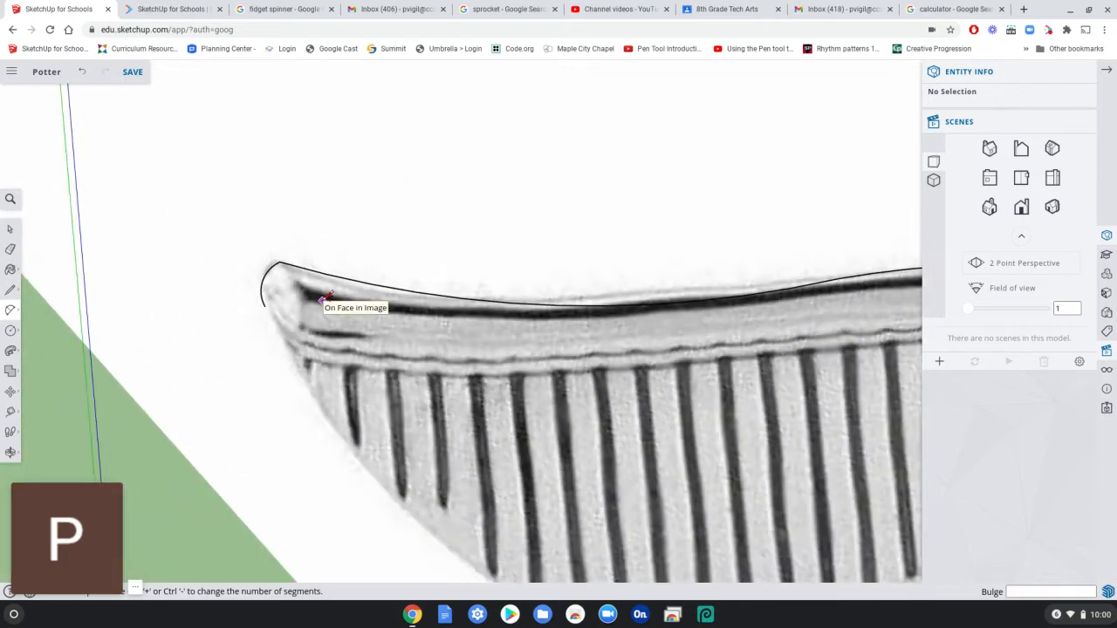
{"action": "left_click", "coordinate": [265, 305]}
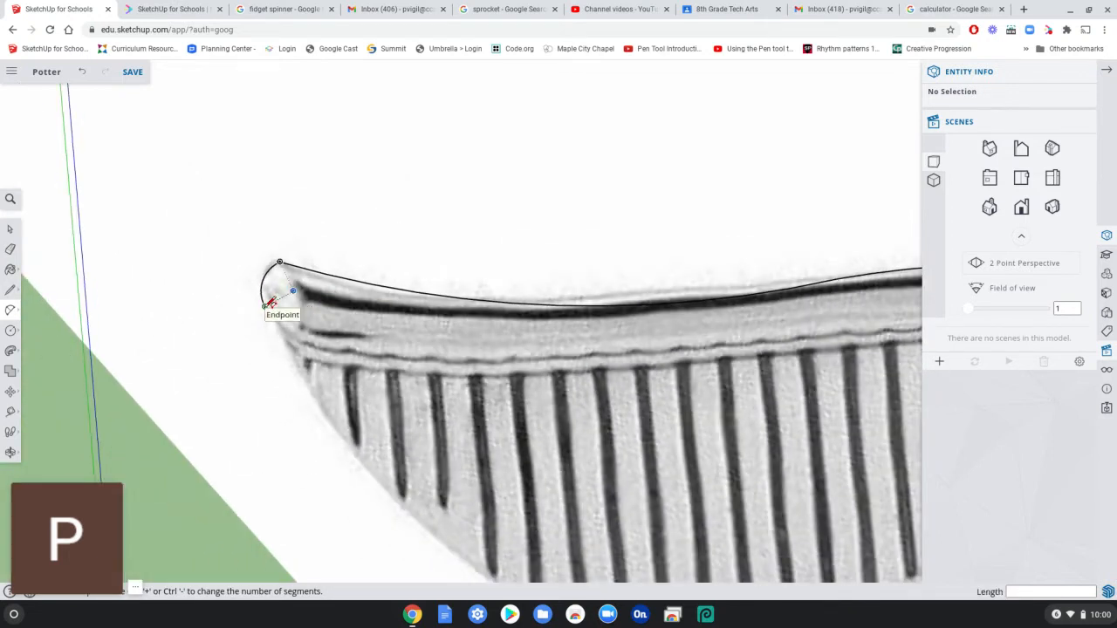
{"action": "left_click", "coordinate": [302, 355]}
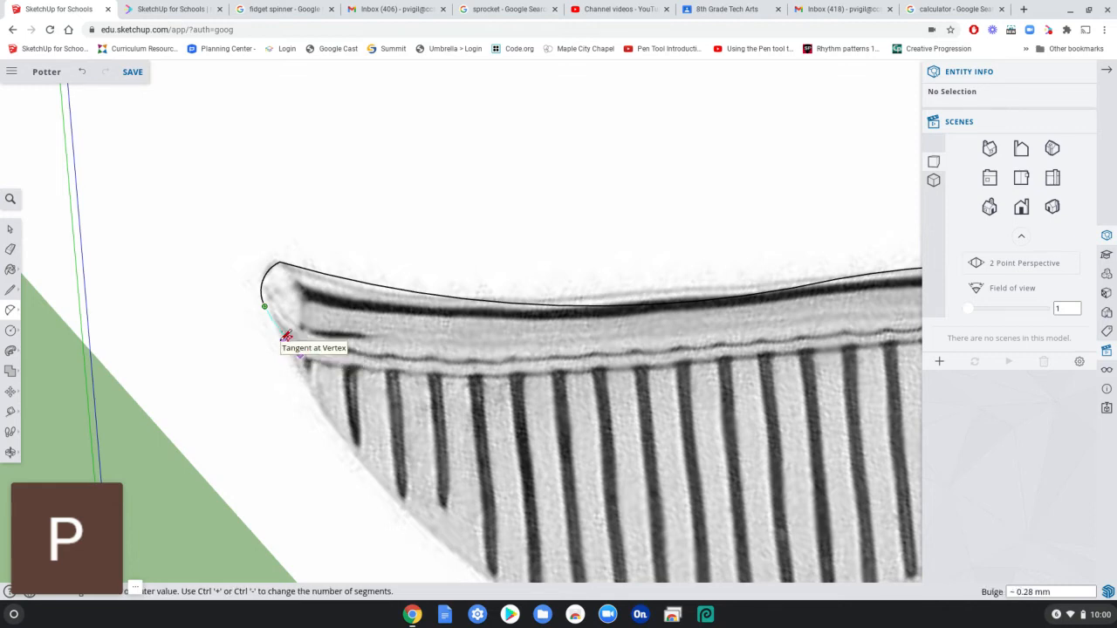
{"action": "scroll", "coordinate": [286, 336], "scroll_direction": "up", "scroll_amount": 3}
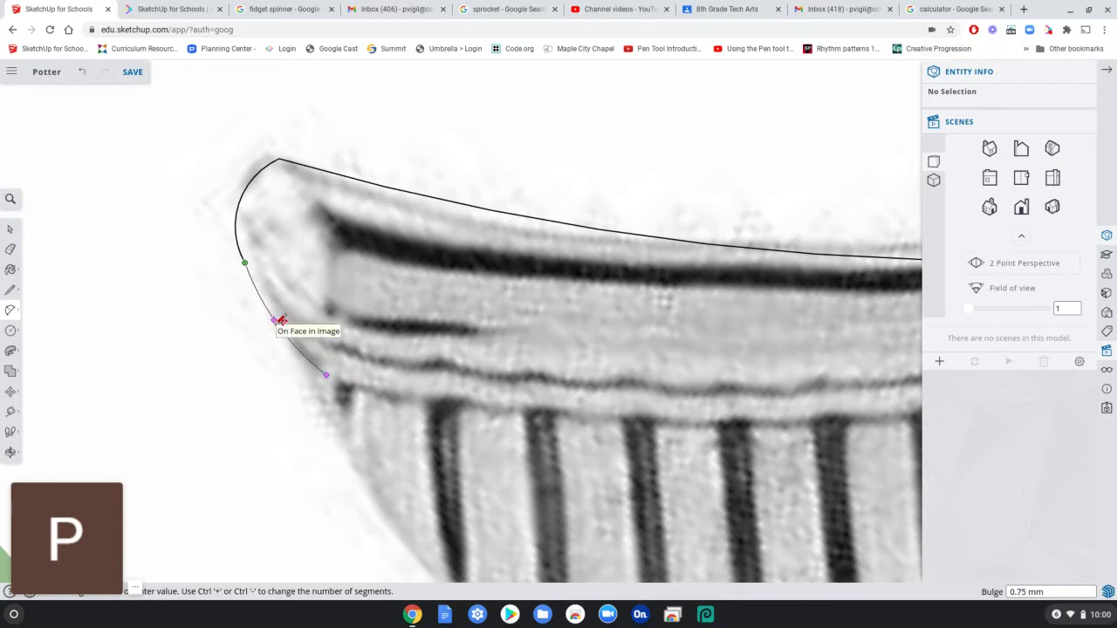
{"action": "left_click", "coordinate": [274, 320]}
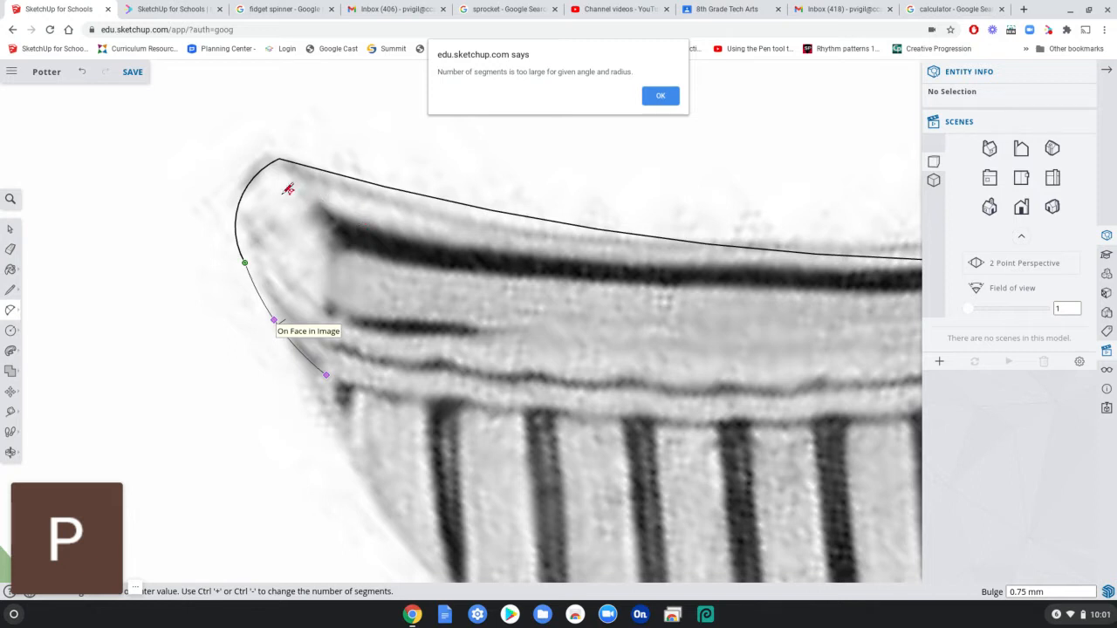
{"action": "left_click", "coordinate": [659, 96]}
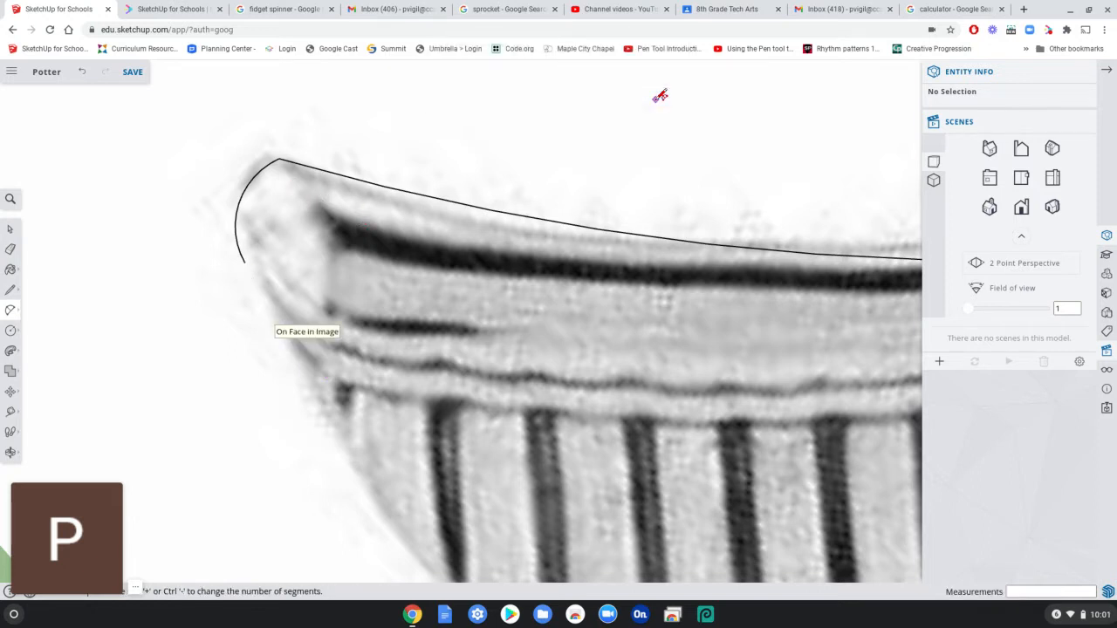
{"action": "key", "text": "Escape"}
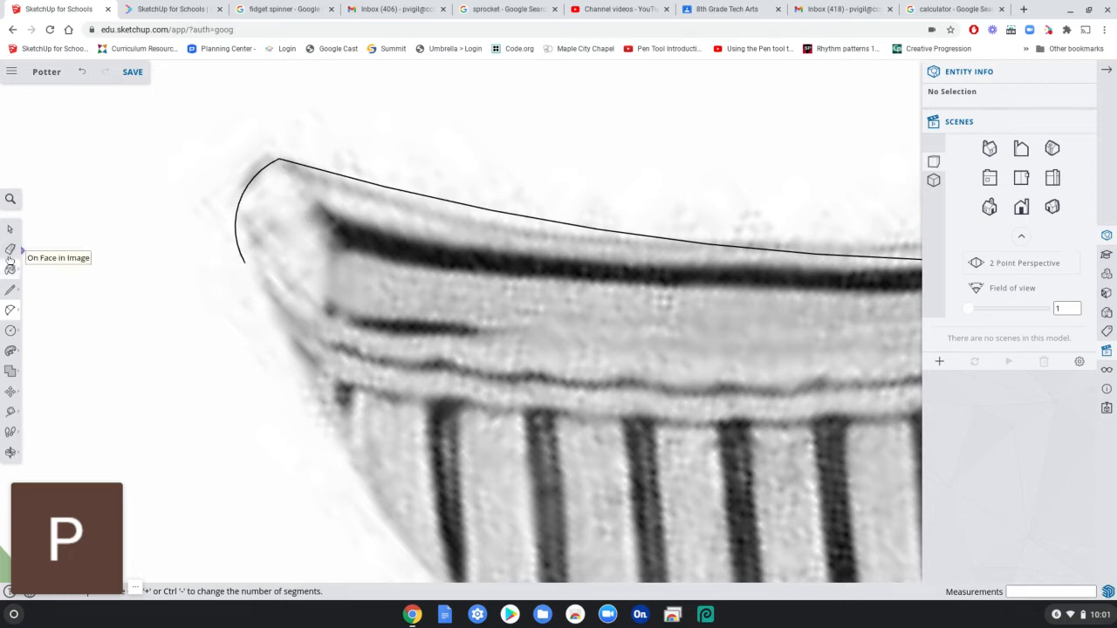
- Draw a straight line about 10.3 mm long from the tip arc's lower end down along the wing's outer edge
{"action": "left_click", "coordinate": [10, 290]}
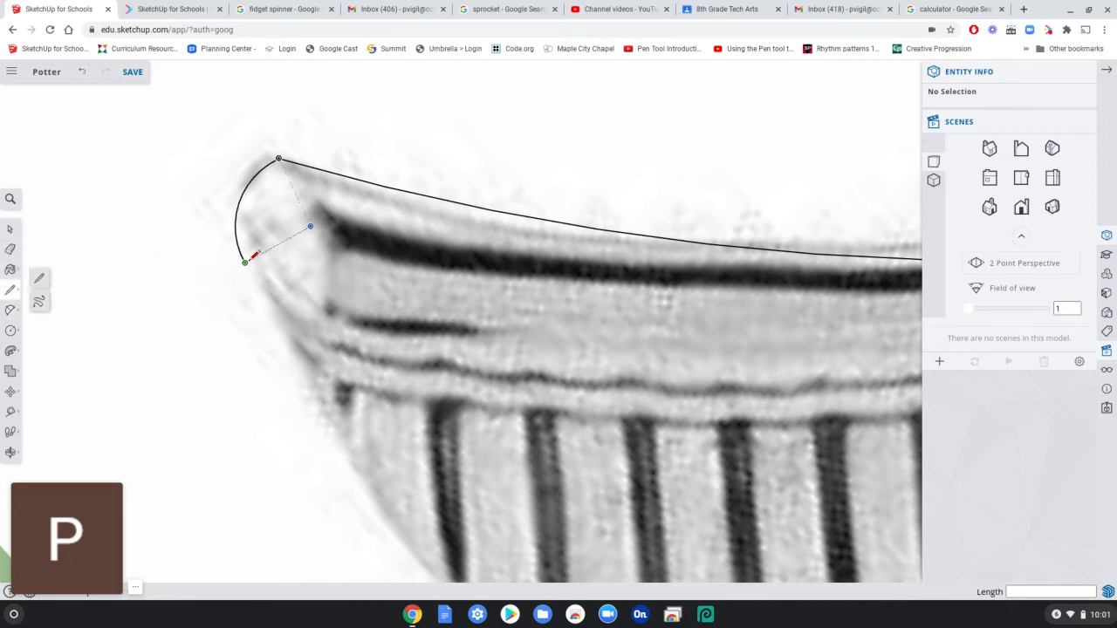
{"action": "left_click", "coordinate": [245, 262]}
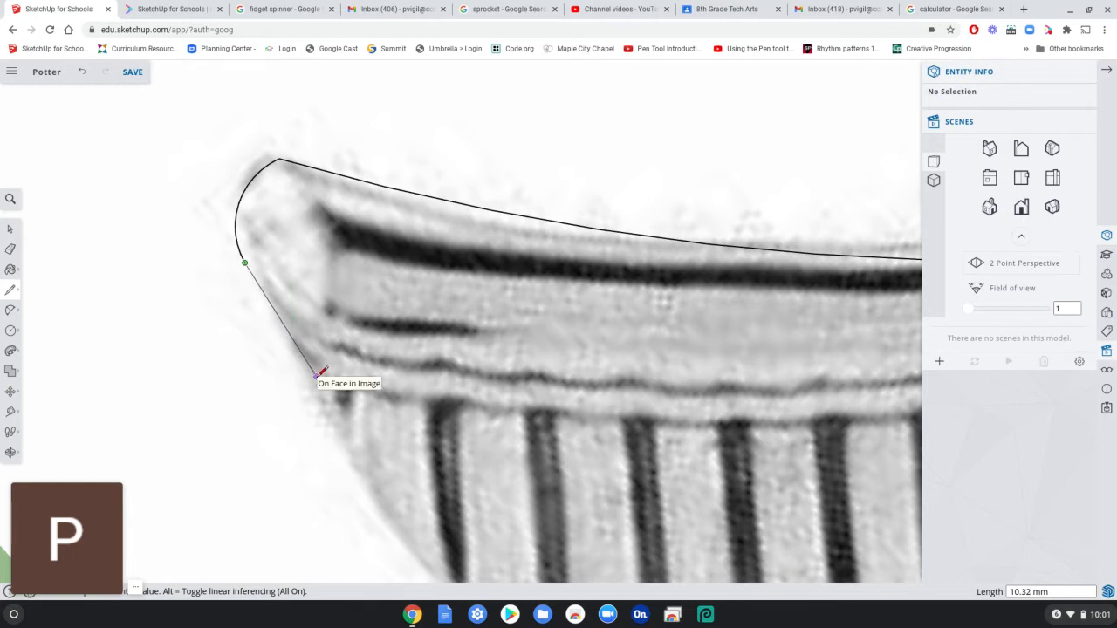
{"action": "left_click", "coordinate": [317, 375]}
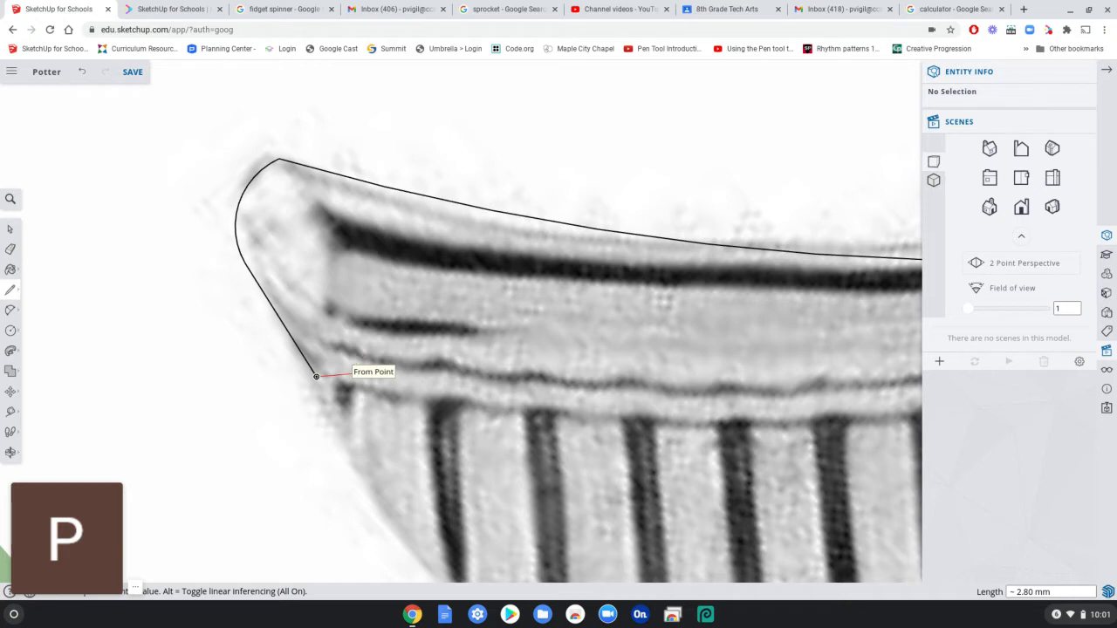
{"action": "scroll", "coordinate": [448, 354], "scroll_direction": "down", "scroll_amount": 5}
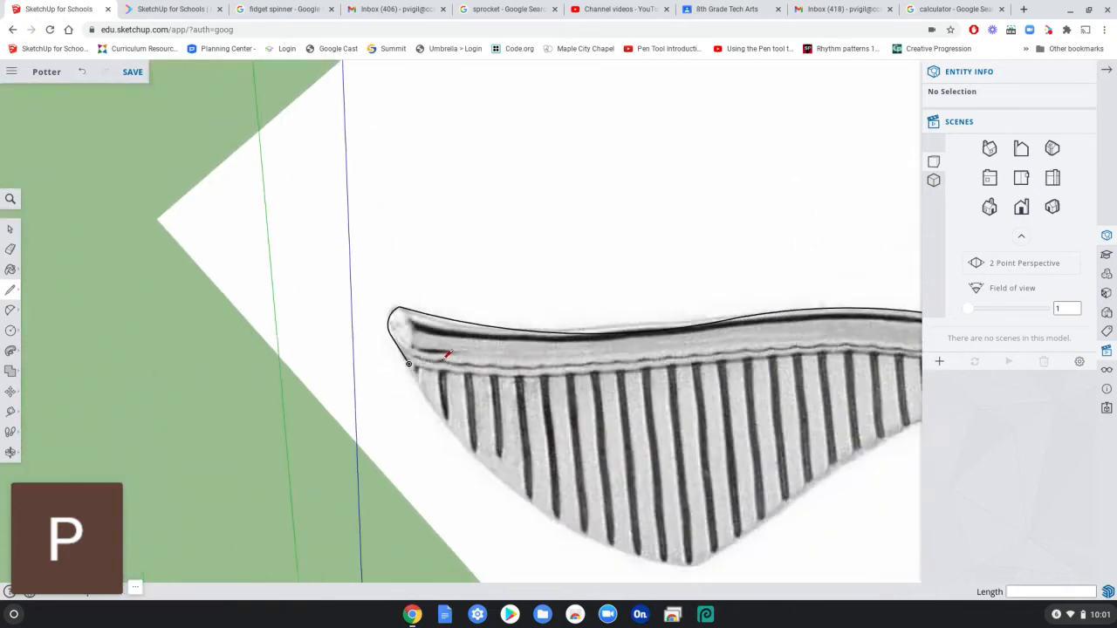
{"action": "scroll", "coordinate": [447, 354], "scroll_direction": "down", "scroll_amount": 2}
{"action": "scroll", "coordinate": [874, 384], "scroll_direction": "down", "scroll_amount": 2}
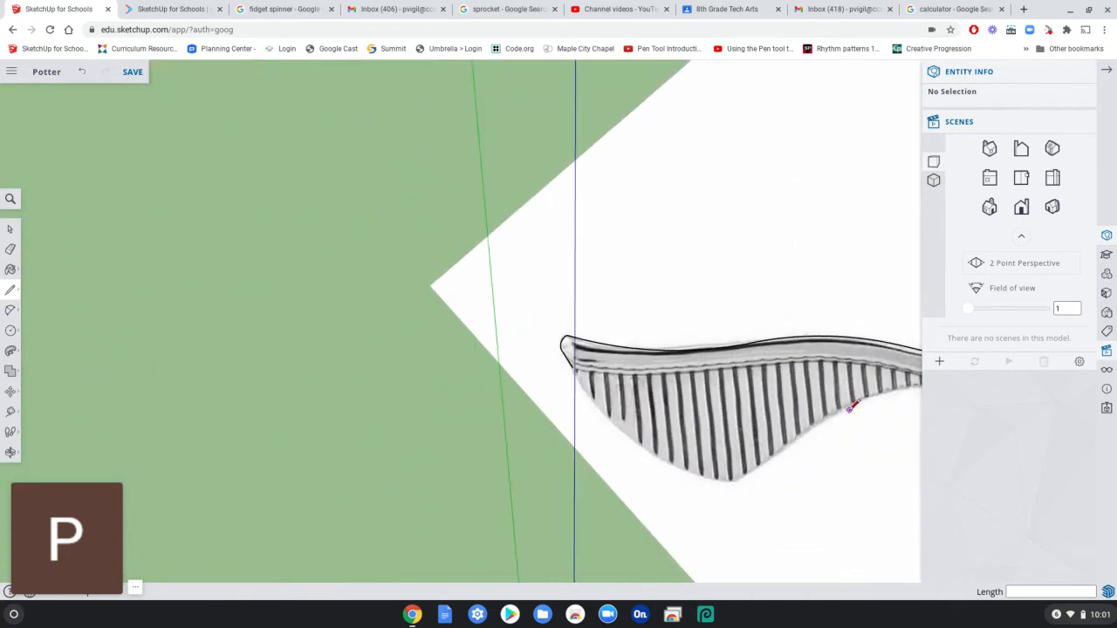
{"action": "middle_click_drag", "start_coordinate": [845, 411], "coordinate": [496, 412], "text": "shift"}
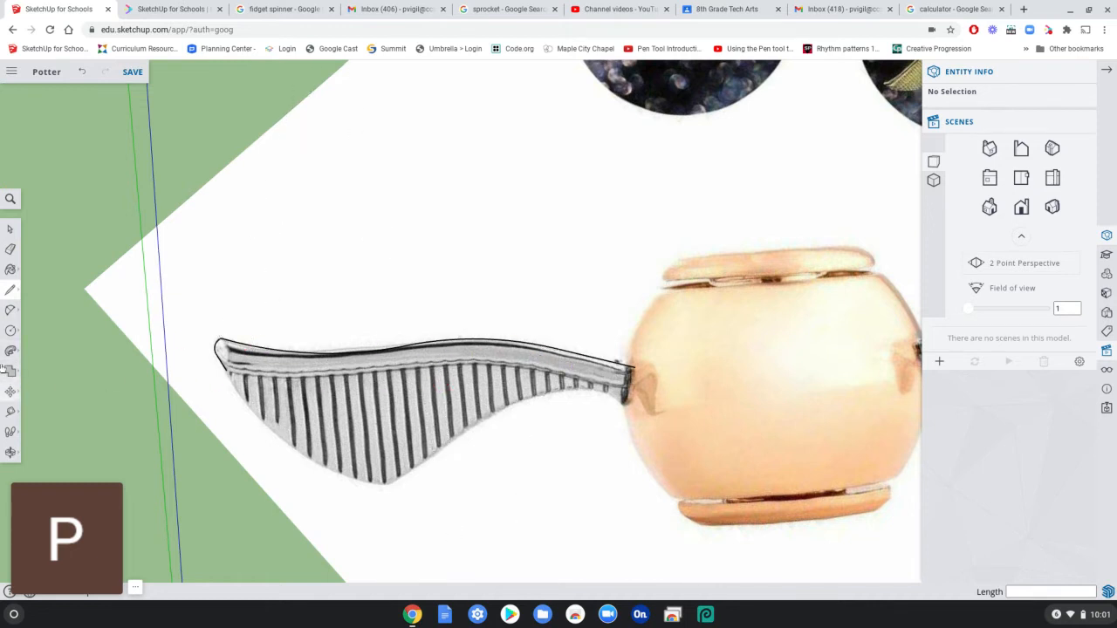
{"action": "left_click", "coordinate": [40, 369]}
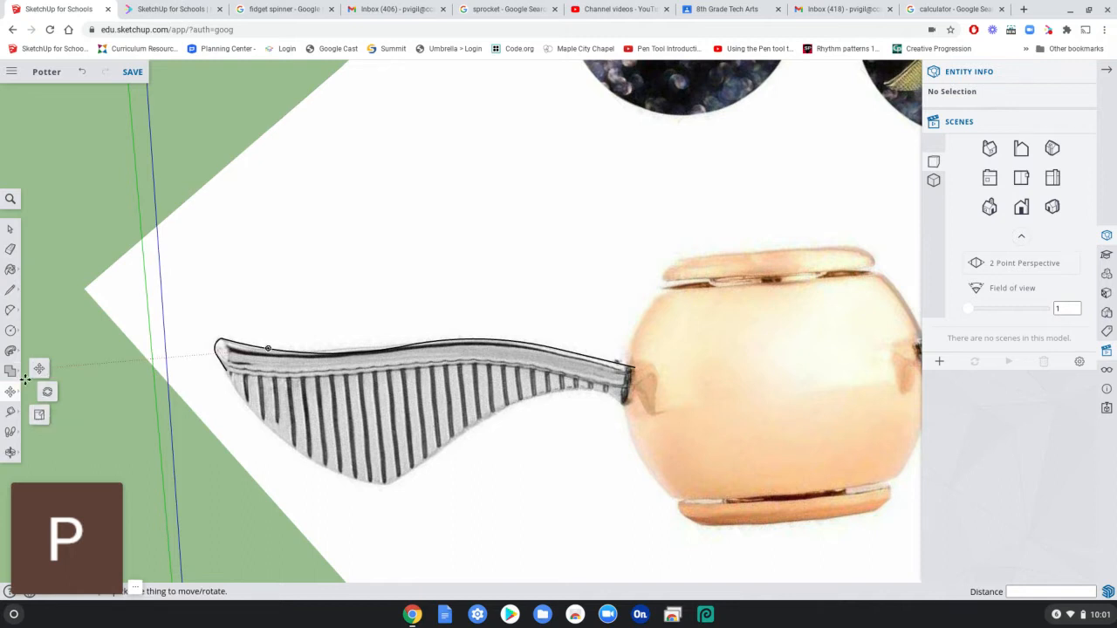
{"action": "left_click", "coordinate": [12, 353]}
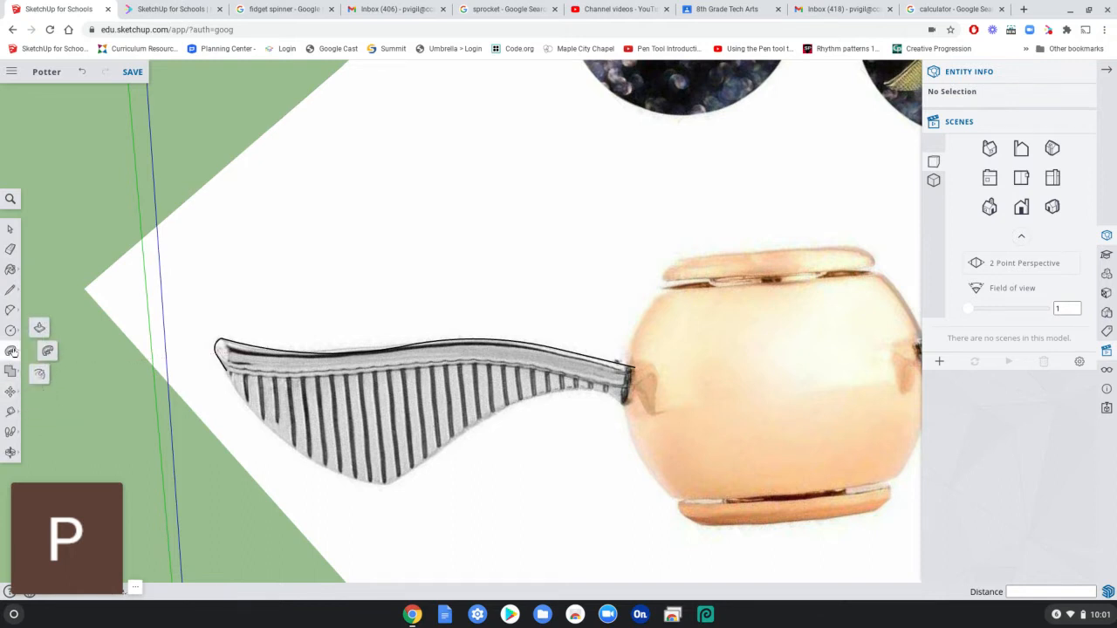
{"action": "left_click", "coordinate": [41, 379]}
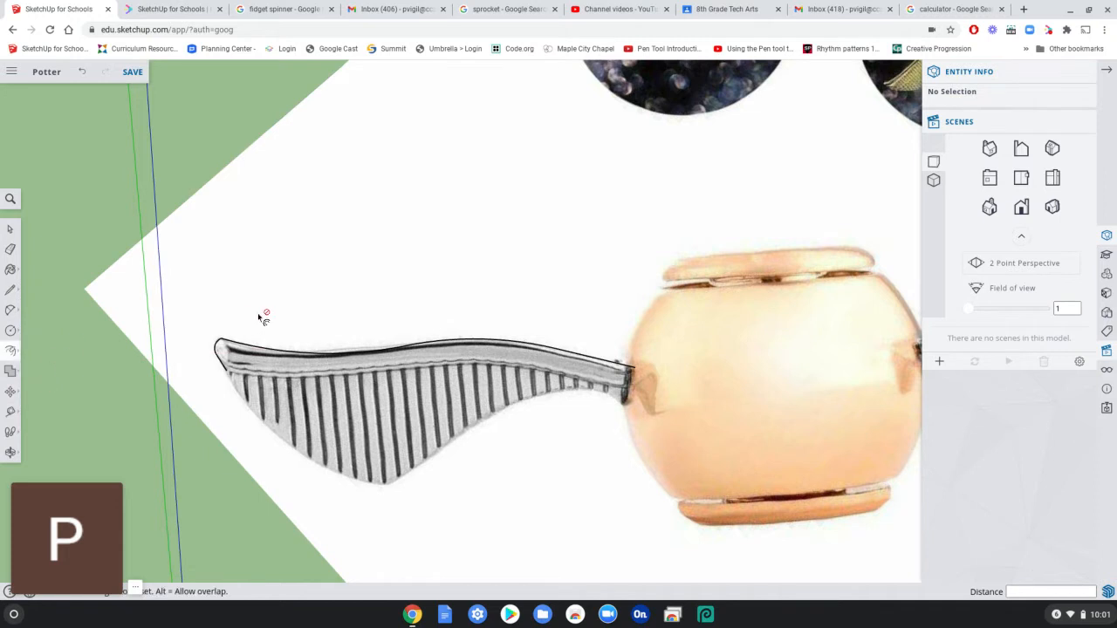
{"action": "left_click", "coordinate": [250, 348]}
{"action": "left_click", "coordinate": [252, 349]}
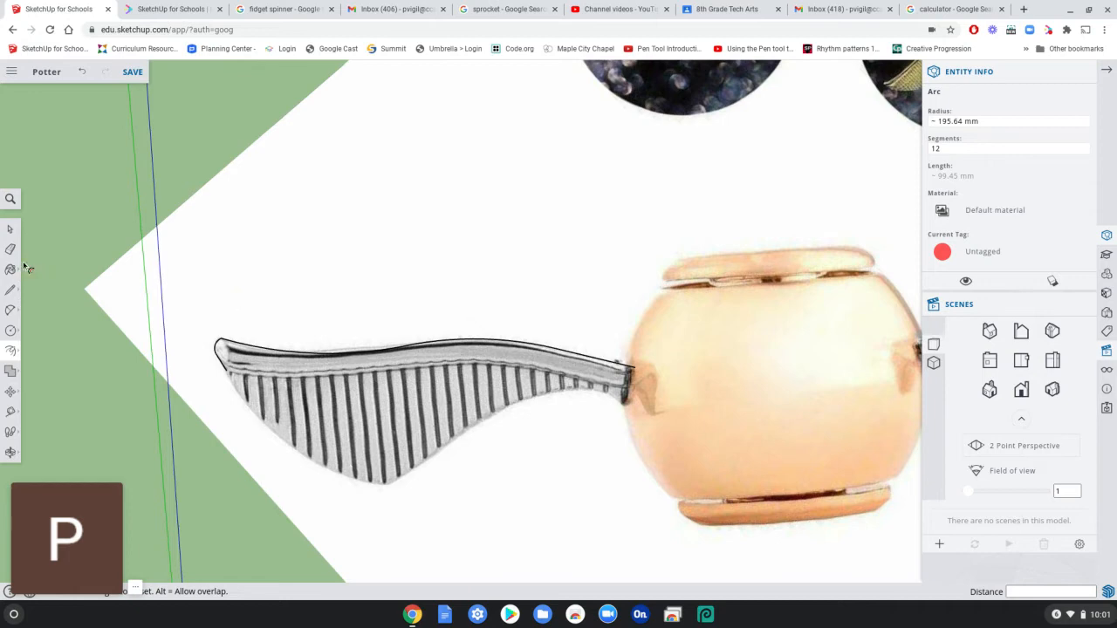
- Offset the wing's three connected upper edges, both arcs and the straight line, 11 mm downward to form the band's lower edge
{"action": "left_click", "coordinate": [10, 230]}
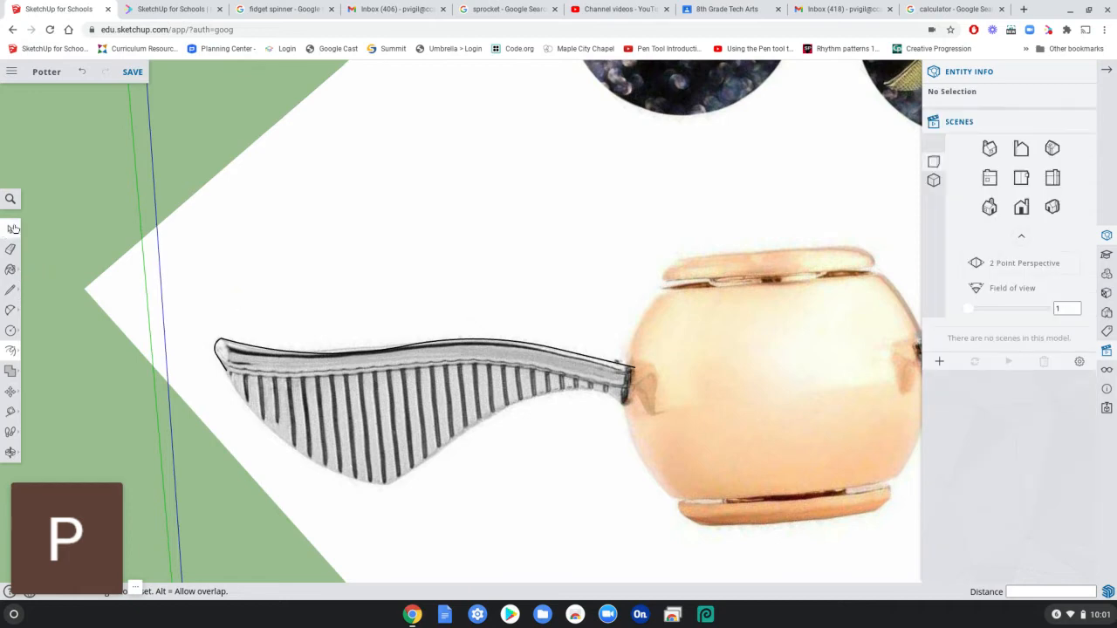
{"action": "left_click", "coordinate": [268, 352]}
{"action": "scroll", "coordinate": [462, 345], "scroll_direction": "up", "scroll_amount": 3}
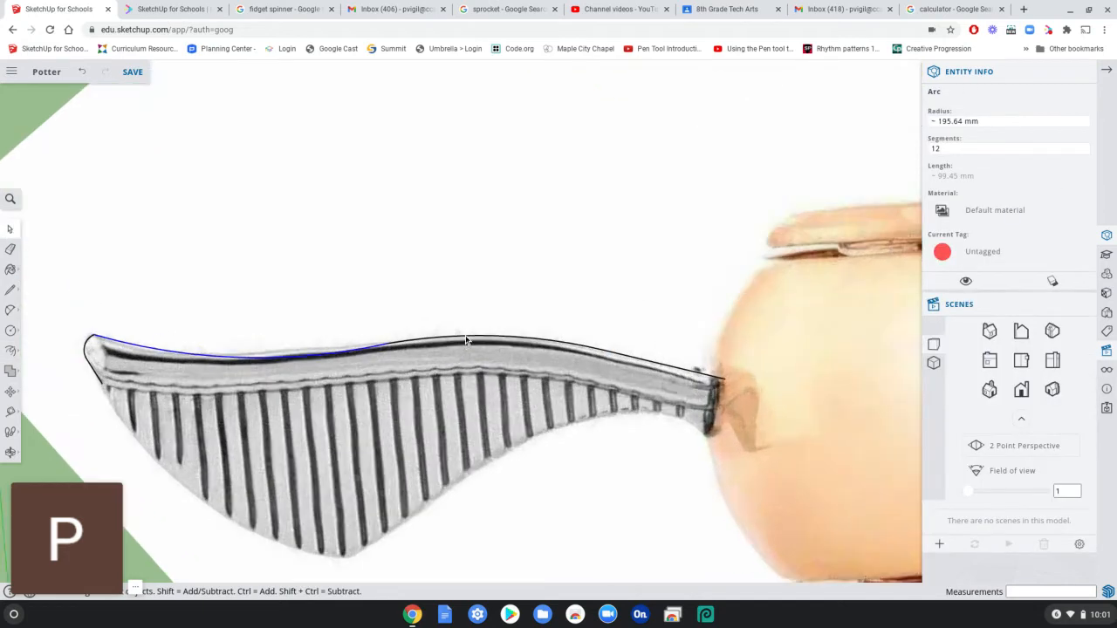
{"action": "left_click", "coordinate": [468, 340]}
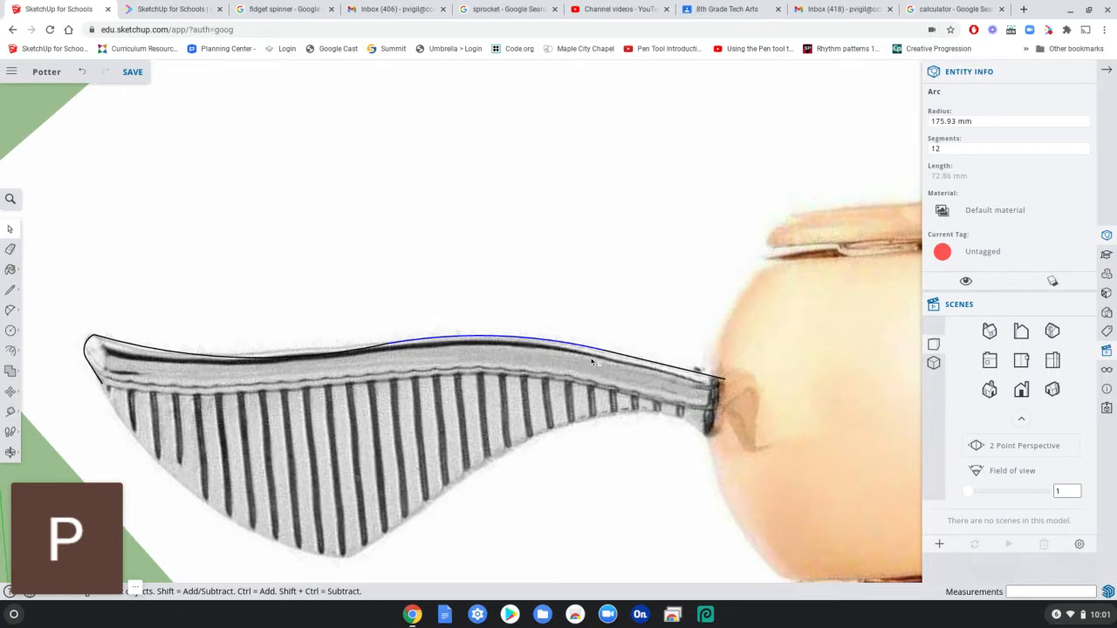
{"action": "left_click", "coordinate": [334, 358], "text": "shift"}
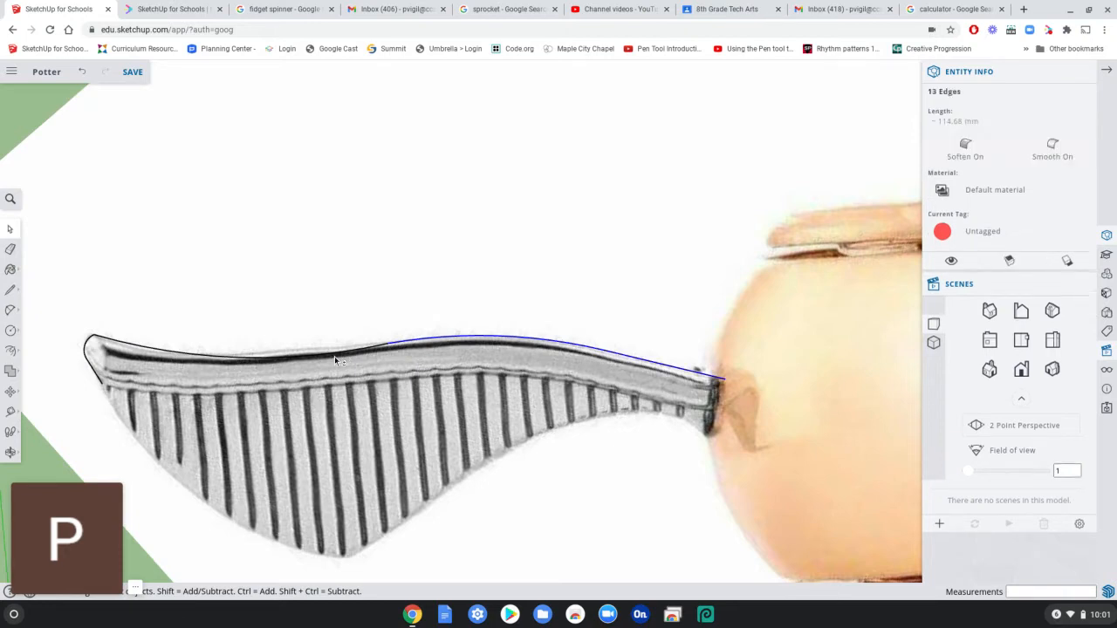
{"action": "left_click", "coordinate": [106, 345], "text": "shift"}
{"action": "left_click", "coordinate": [11, 353]}
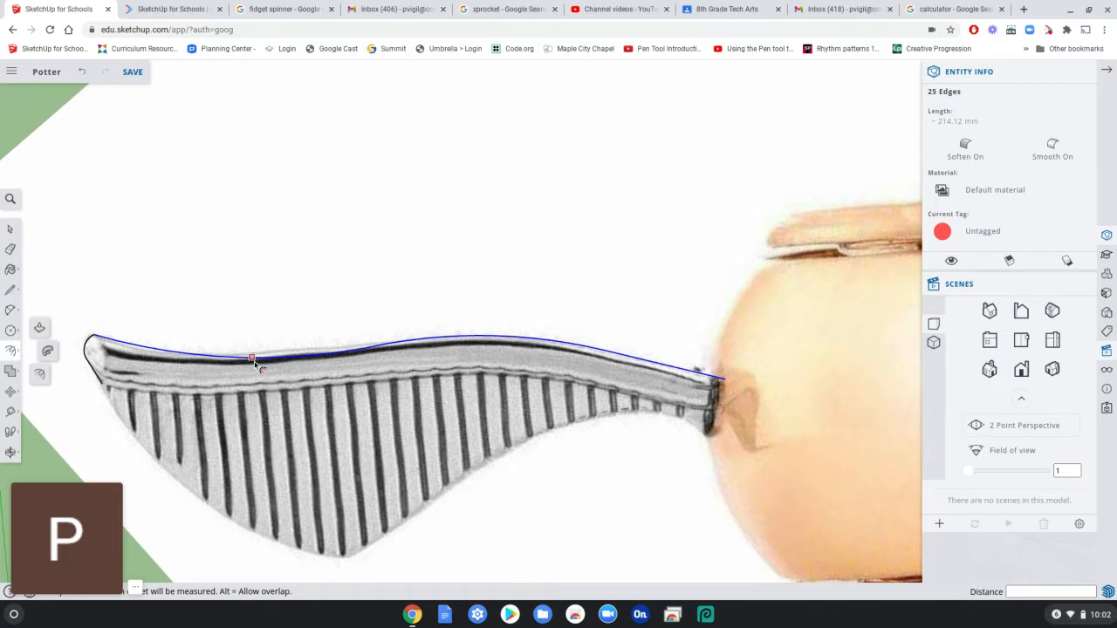
{"action": "left_click", "coordinate": [253, 361]}
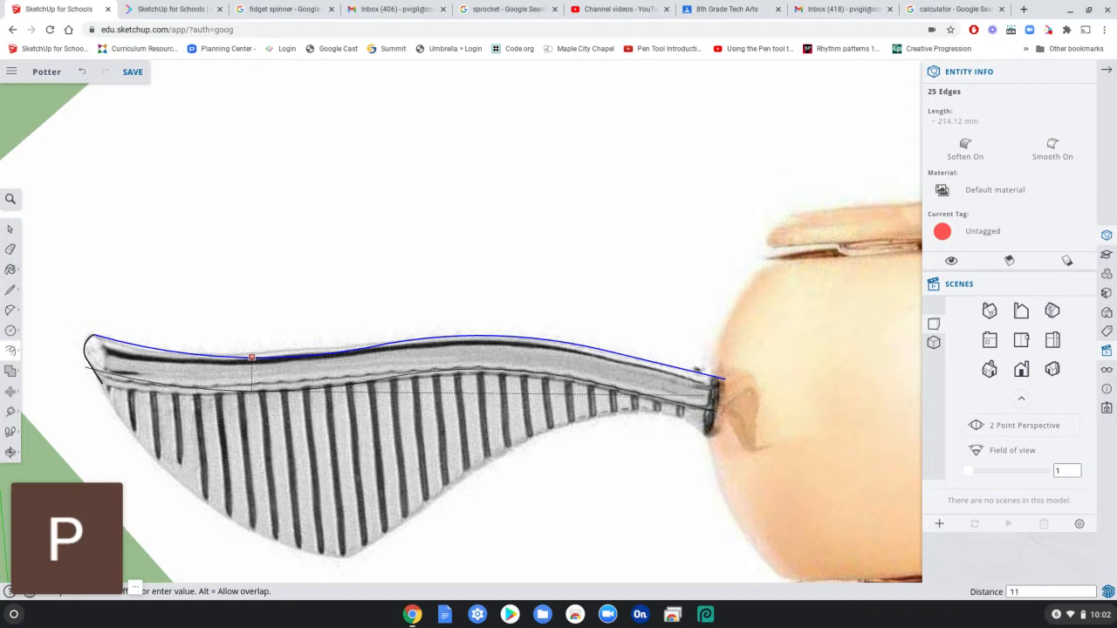
{"action": "key", "text": "Return"}
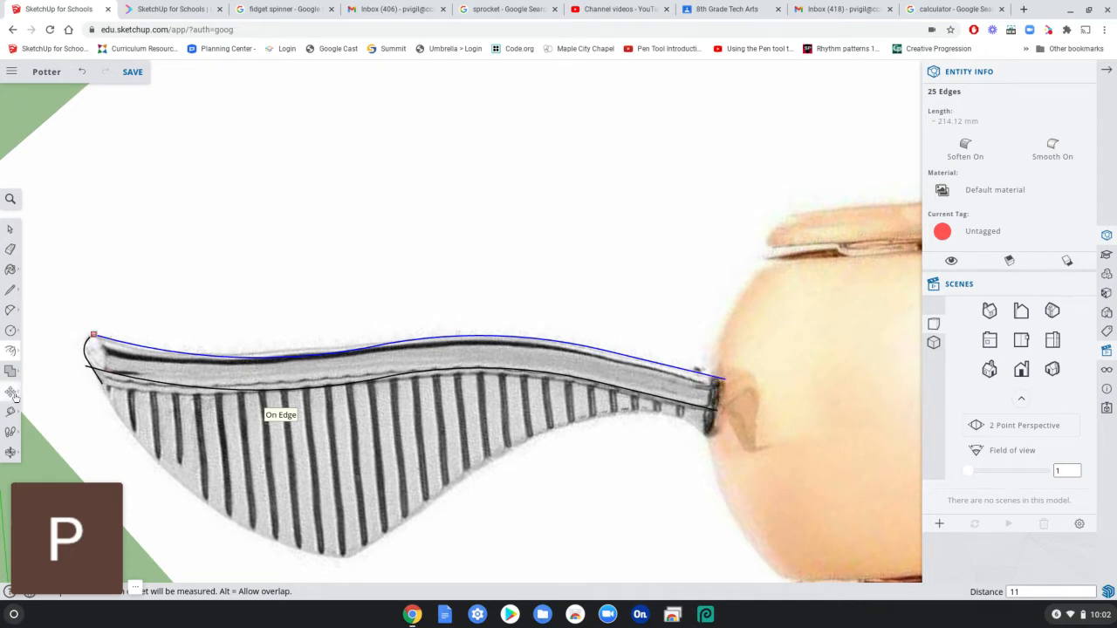
- Rotate the offset edge about 1.1 degrees around its end at the snitch body, lowering its outer end to the wing tip
{"action": "left_click", "coordinate": [11, 228]}
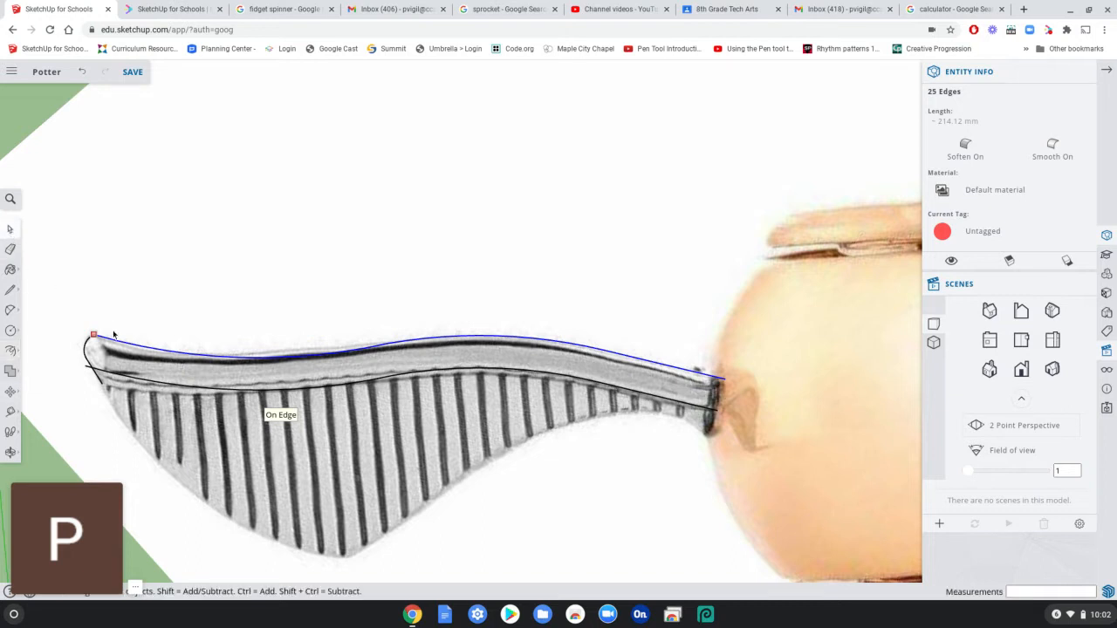
{"action": "left_click", "coordinate": [125, 377]}
{"action": "left_click", "coordinate": [125, 380]}
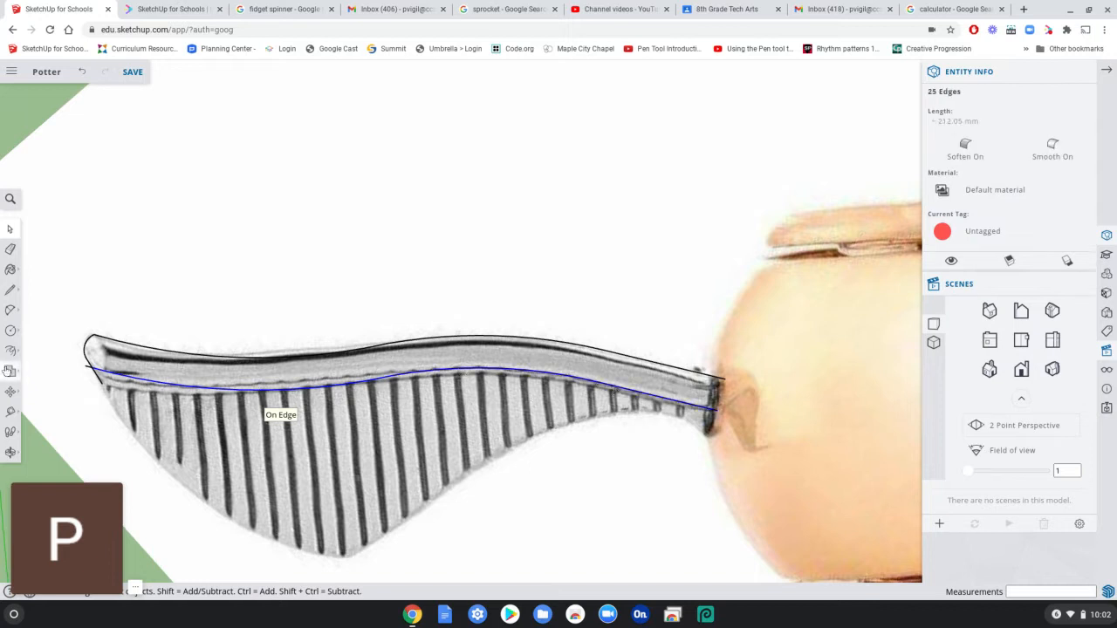
{"action": "left_click", "coordinate": [16, 394]}
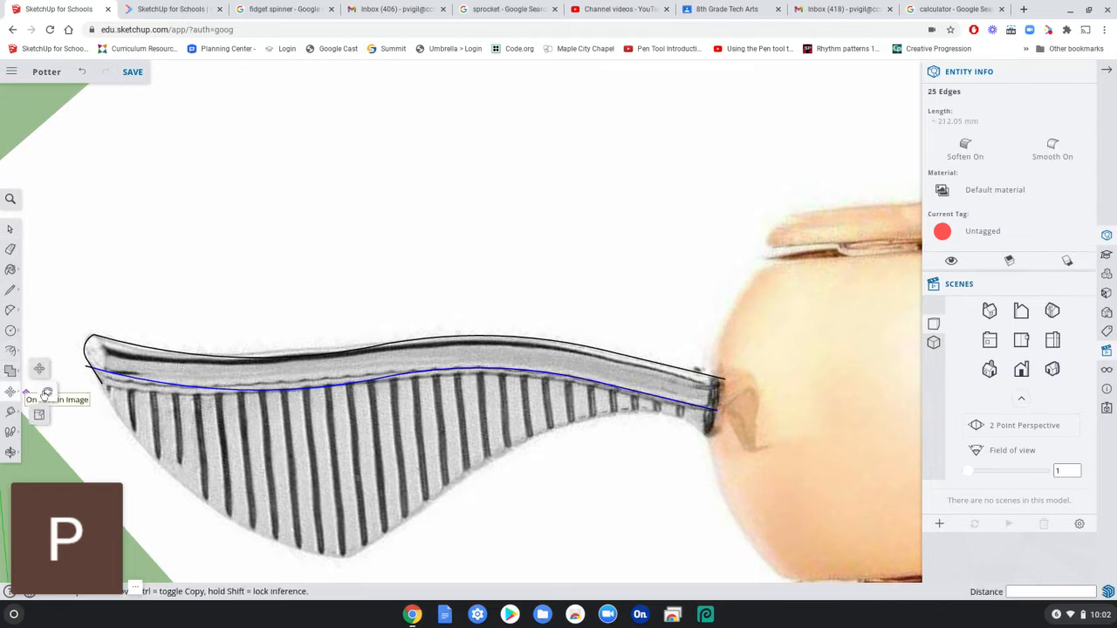
{"action": "left_click", "coordinate": [47, 392]}
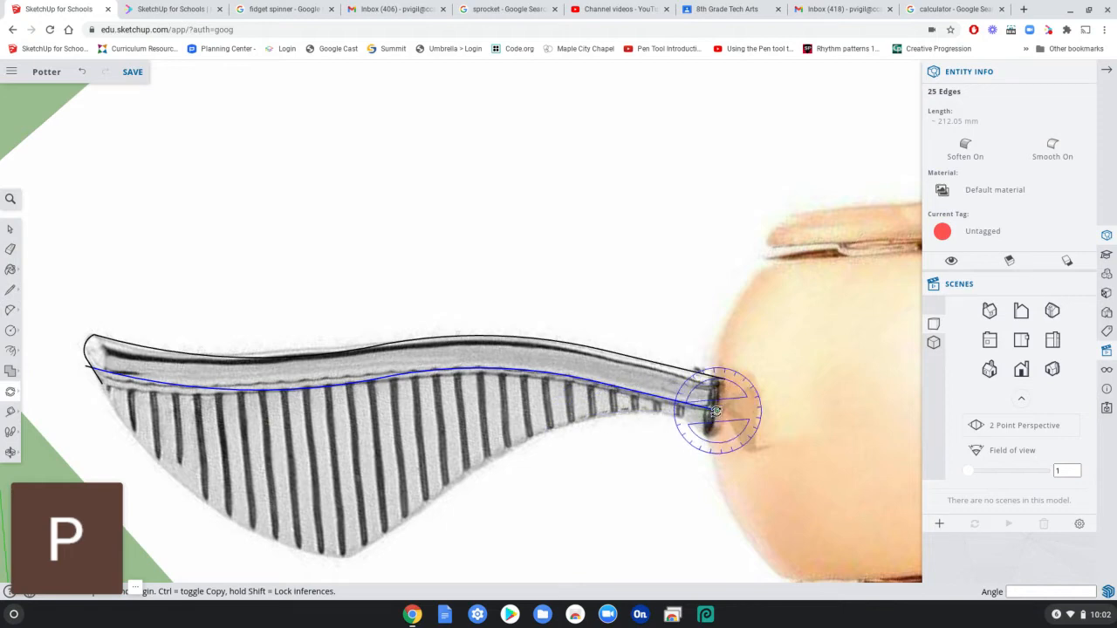
{"action": "left_click", "coordinate": [716, 410]}
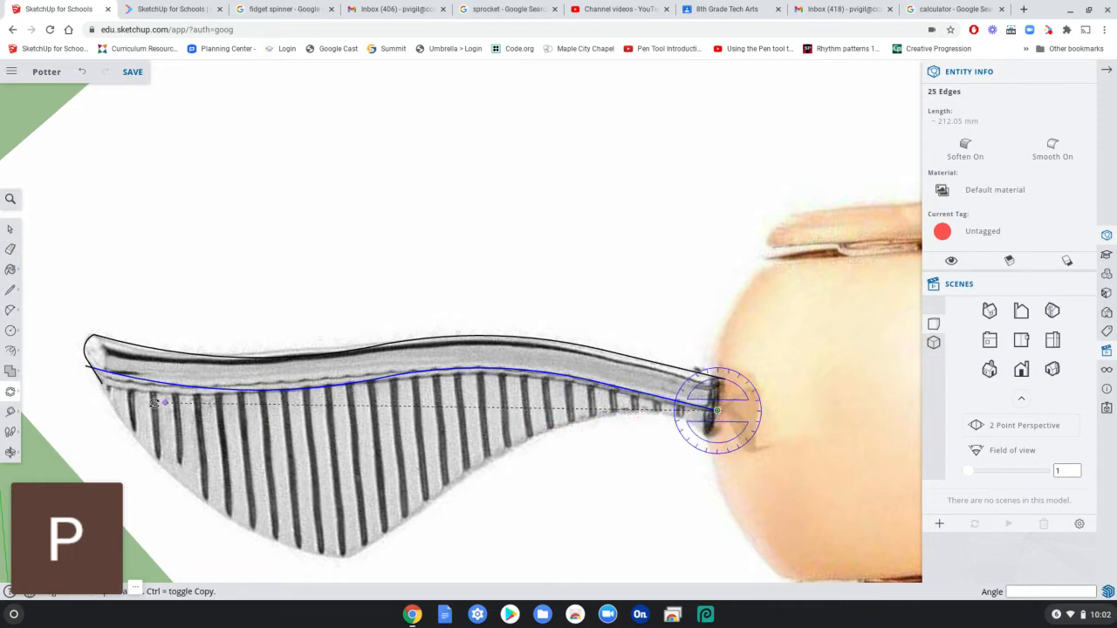
{"action": "left_click", "coordinate": [99, 371]}
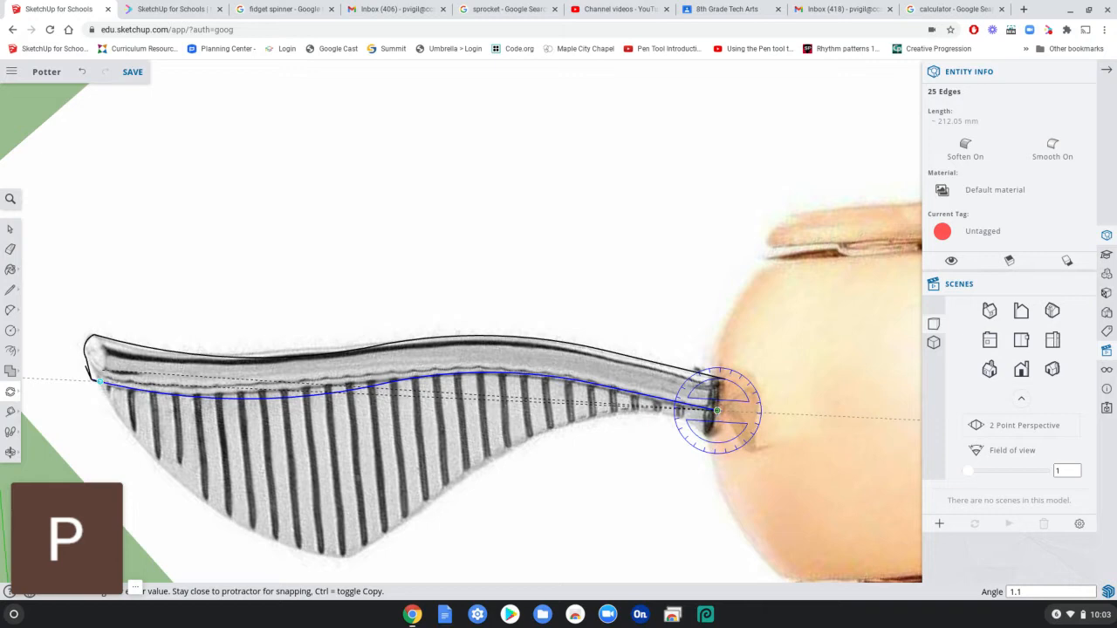
{"action": "left_click", "coordinate": [101, 381]}
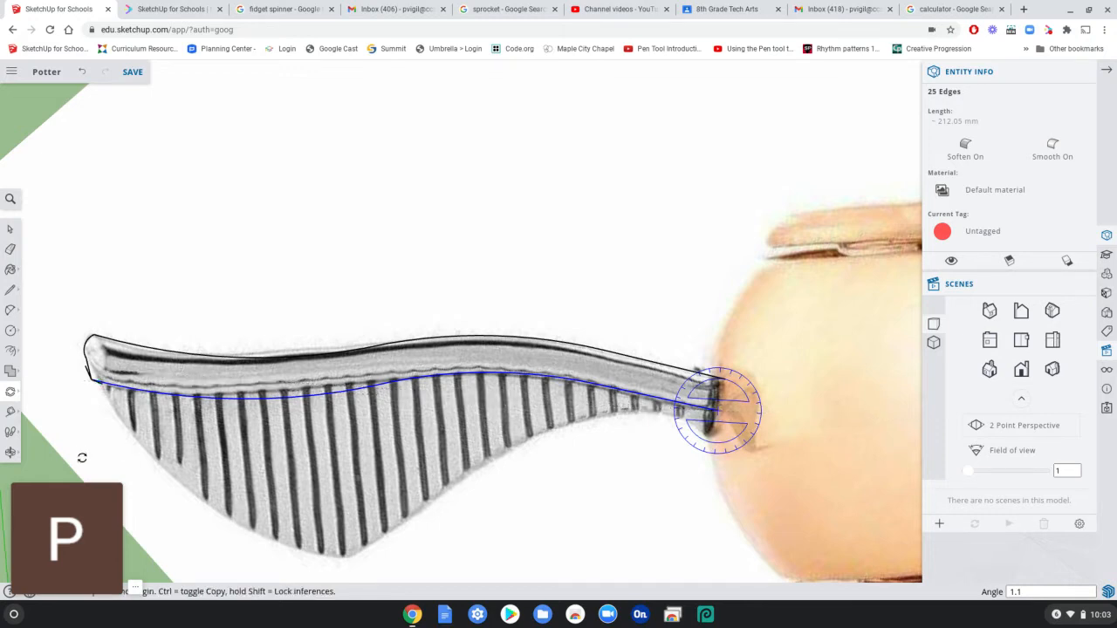
- Delete the stray edge pieces and the straight line below the tip arc at the wing tip
{"action": "scroll", "coordinate": [79, 402], "scroll_direction": "up", "scroll_amount": 5}
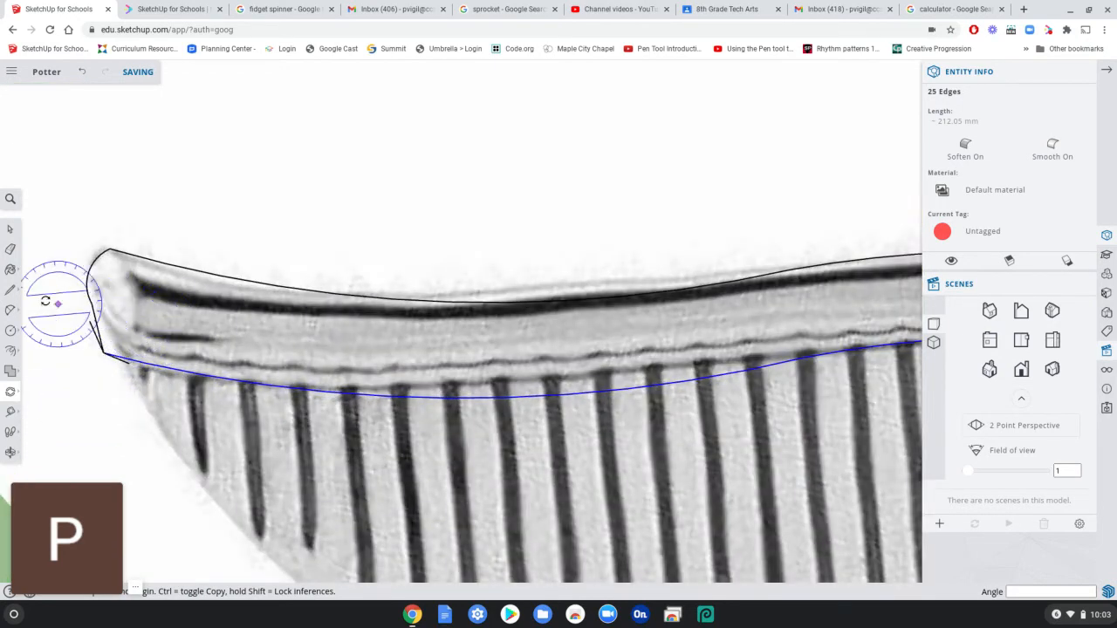
{"action": "left_click", "coordinate": [12, 230]}
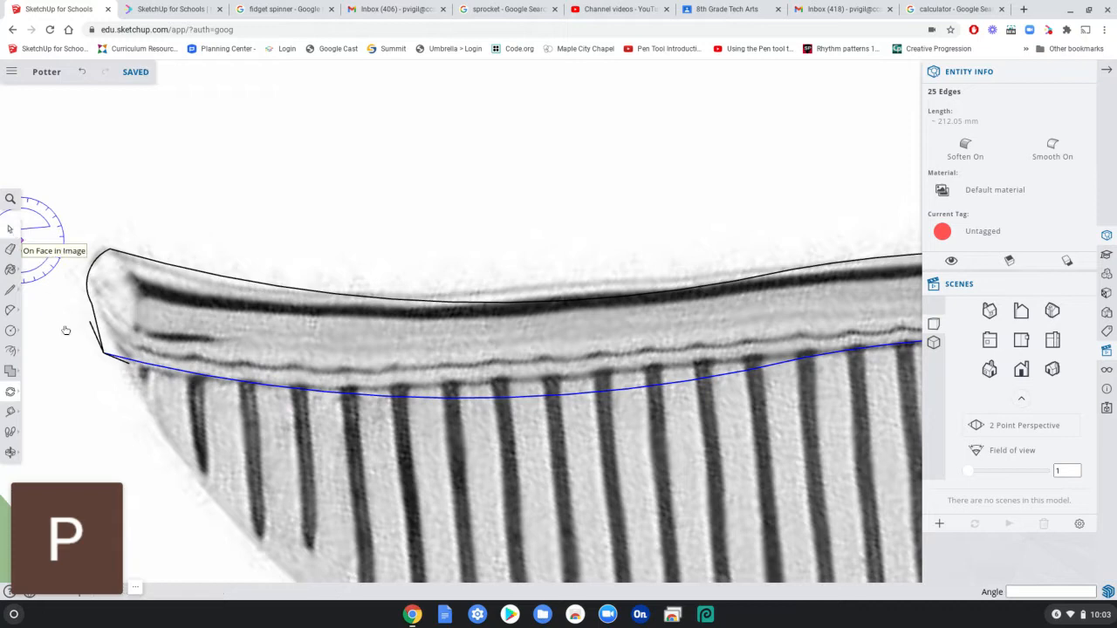
{"action": "left_click", "coordinate": [115, 360]}
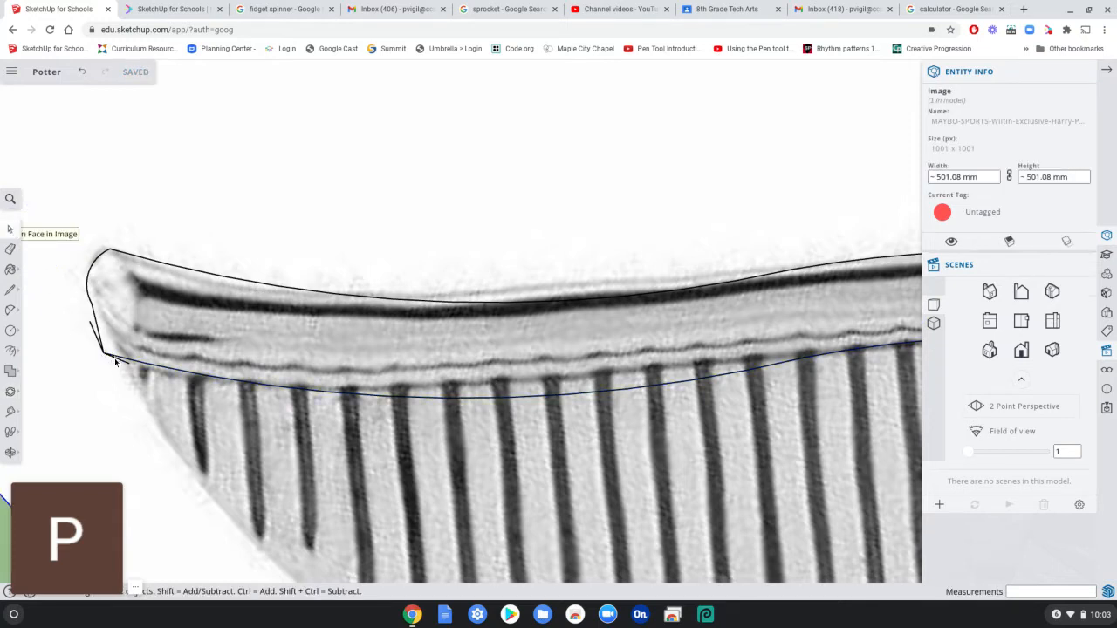
{"action": "left_click", "coordinate": [110, 362]}
{"action": "key", "text": "Delete"}
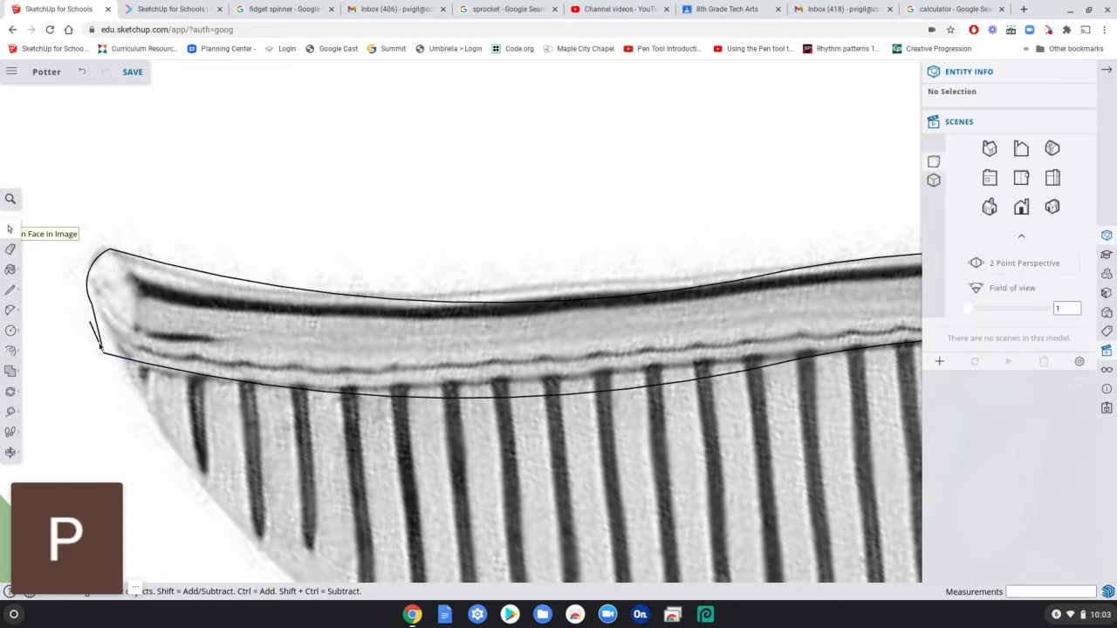
{"action": "left_click", "coordinate": [100, 343]}
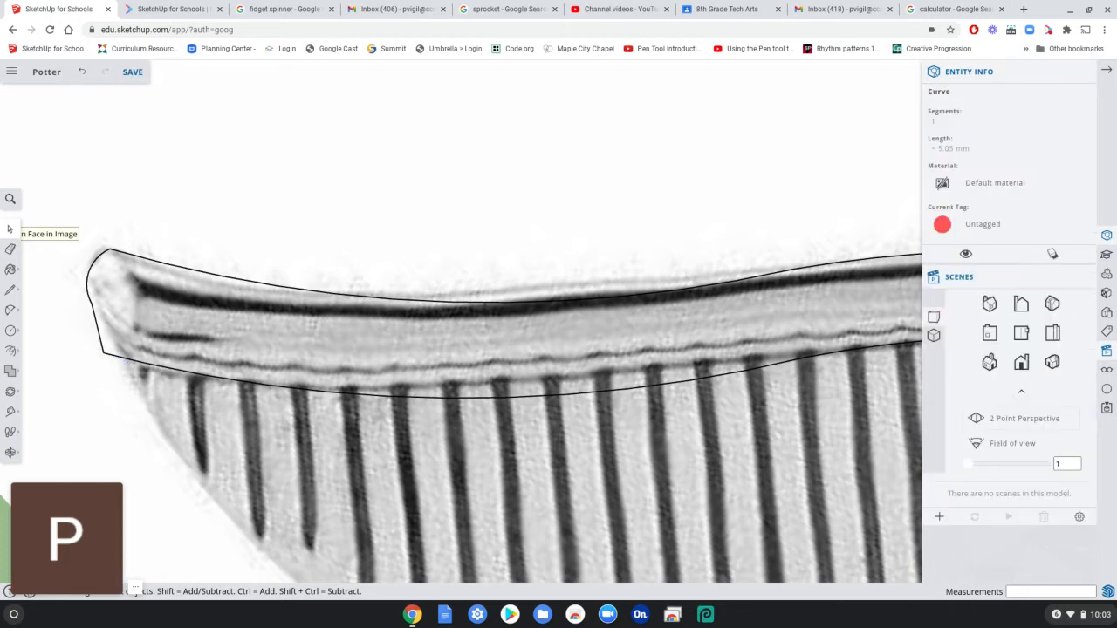
{"action": "left_click", "coordinate": [103, 347]}
{"action": "key", "text": "Delete"}
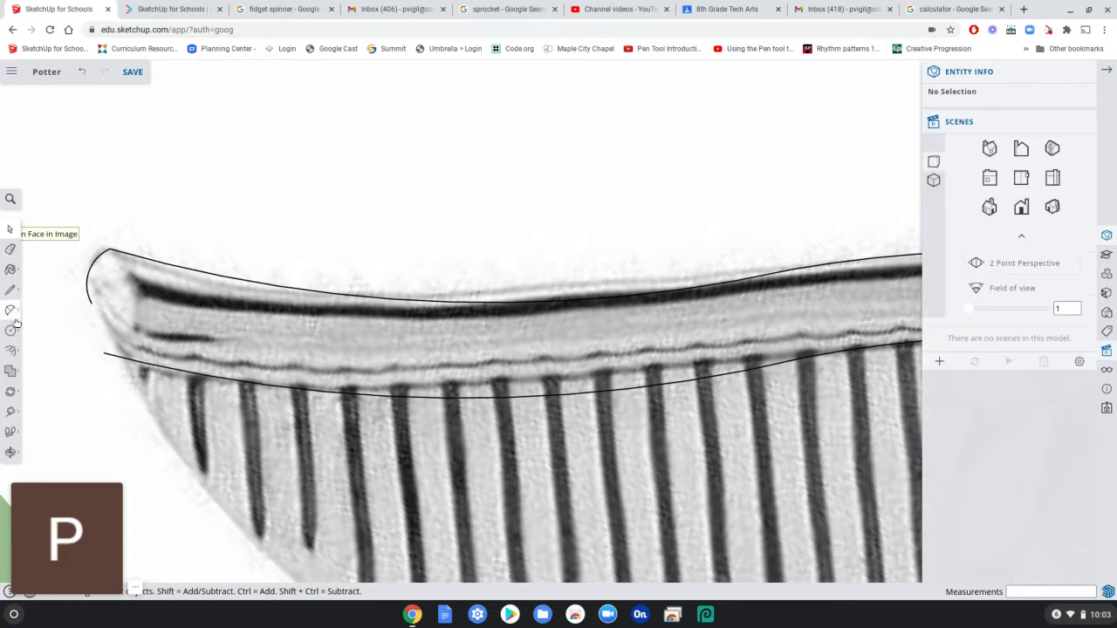
- Draw a line about 9.75 mm long from the tip arc's lower end to the offset edge and erase the overhanging stub
{"action": "left_click", "coordinate": [10, 290]}
{"action": "left_click", "coordinate": [110, 248]}
{"action": "left_click", "coordinate": [92, 303]}
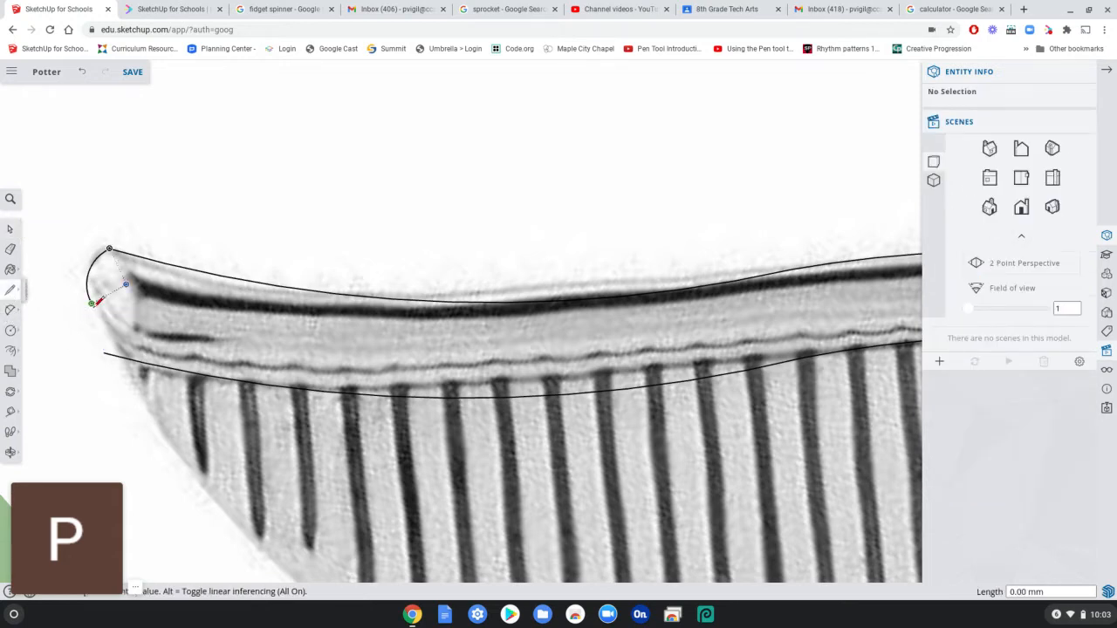
{"action": "left_click", "coordinate": [124, 356]}
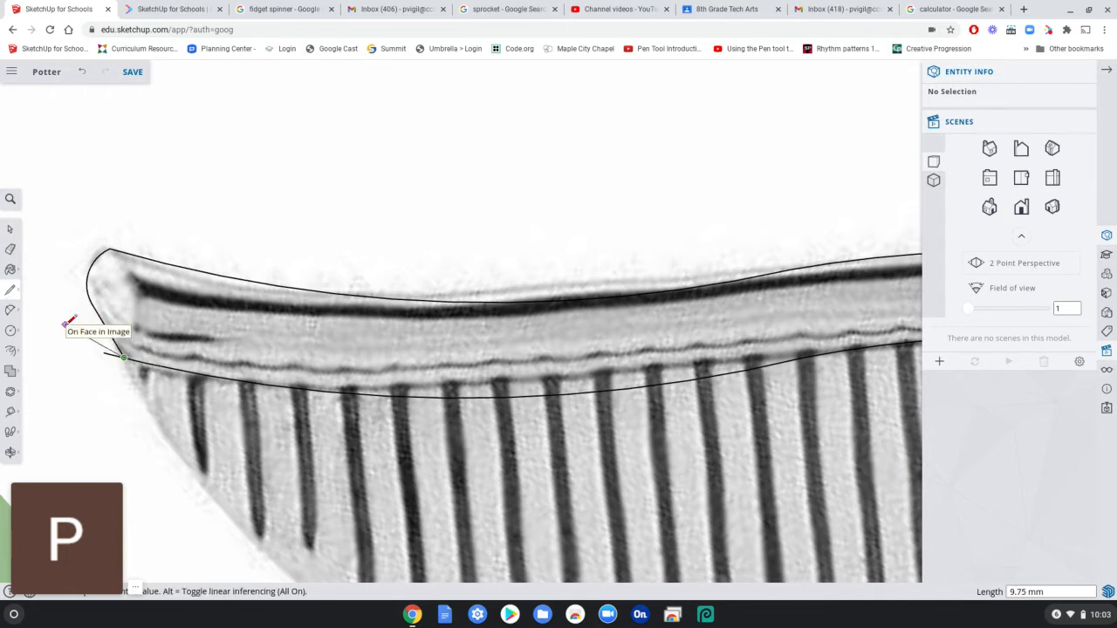
{"action": "key", "text": "Escape"}
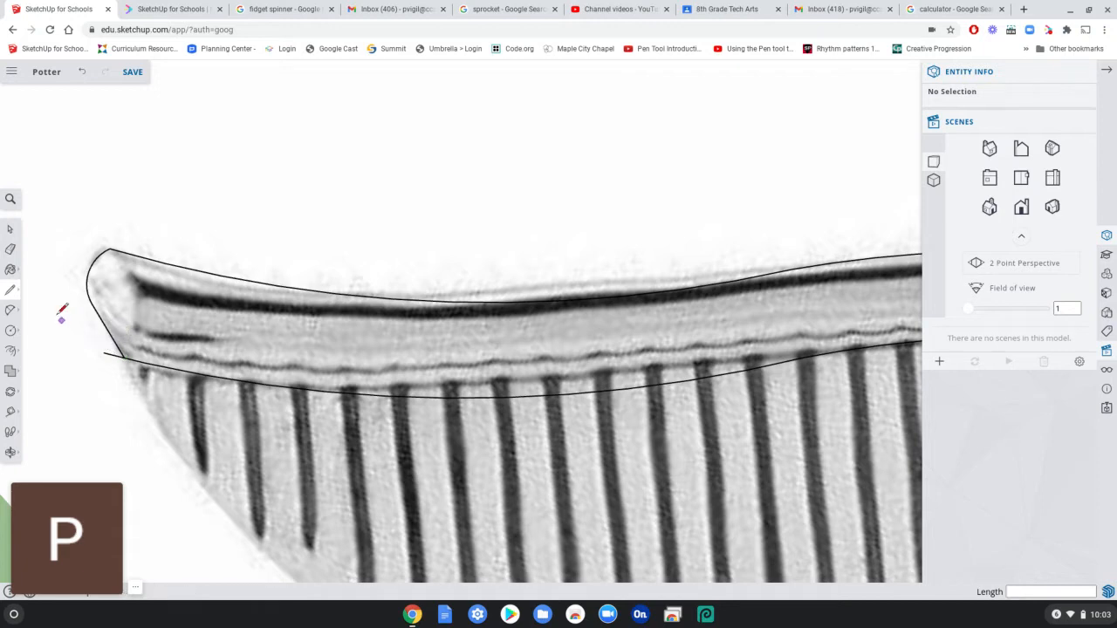
{"action": "left_click", "coordinate": [11, 249]}
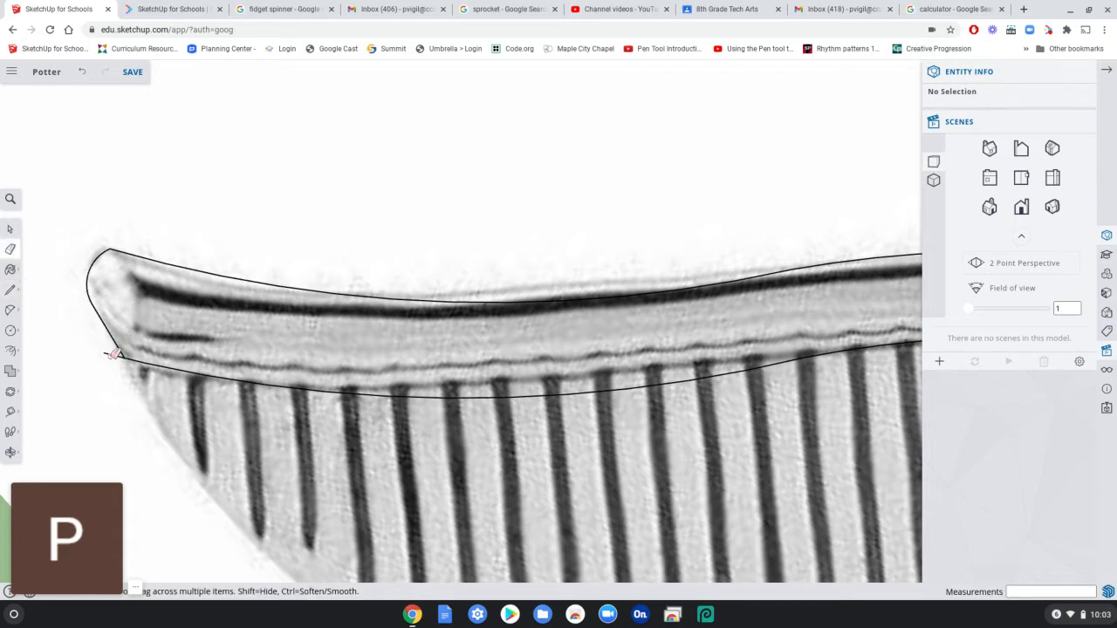
- Close the band at the snitch body with an 11 mm line between the ends of the upper and lower edges
{"action": "scroll", "coordinate": [100, 380], "scroll_direction": "down", "scroll_amount": 5}
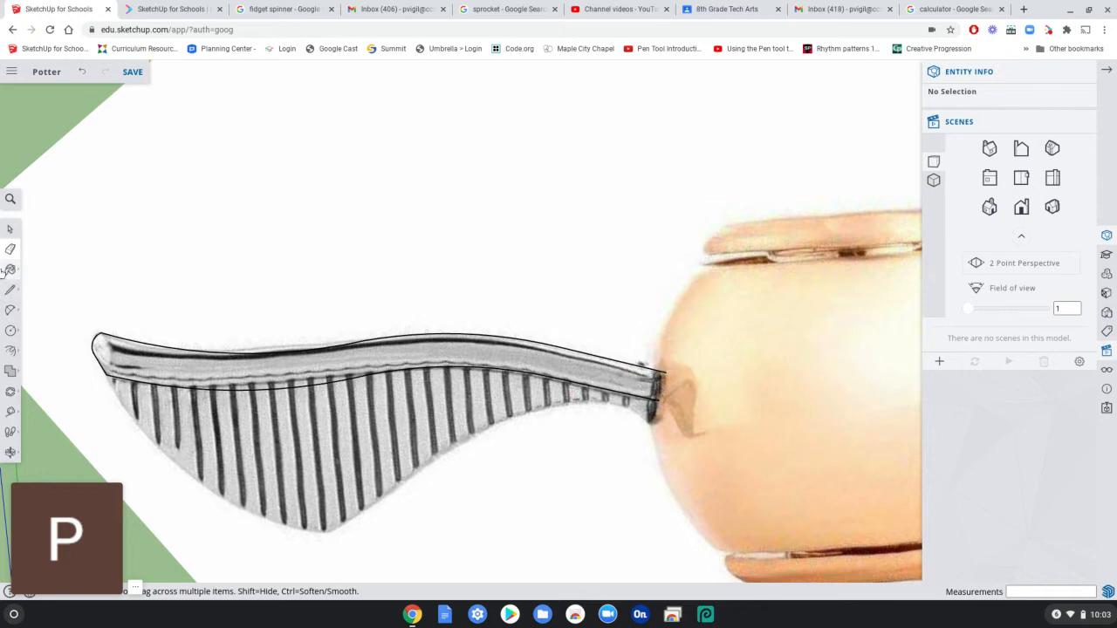
{"action": "key", "text": "l"}
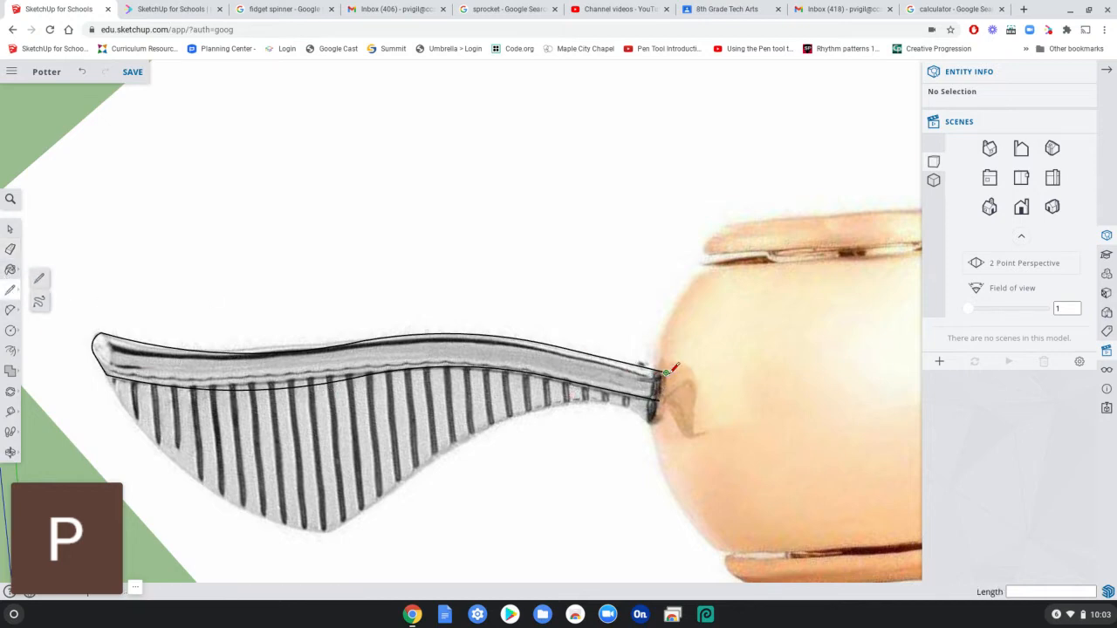
{"action": "left_click", "coordinate": [666, 374]}
{"action": "left_click", "coordinate": [660, 401]}
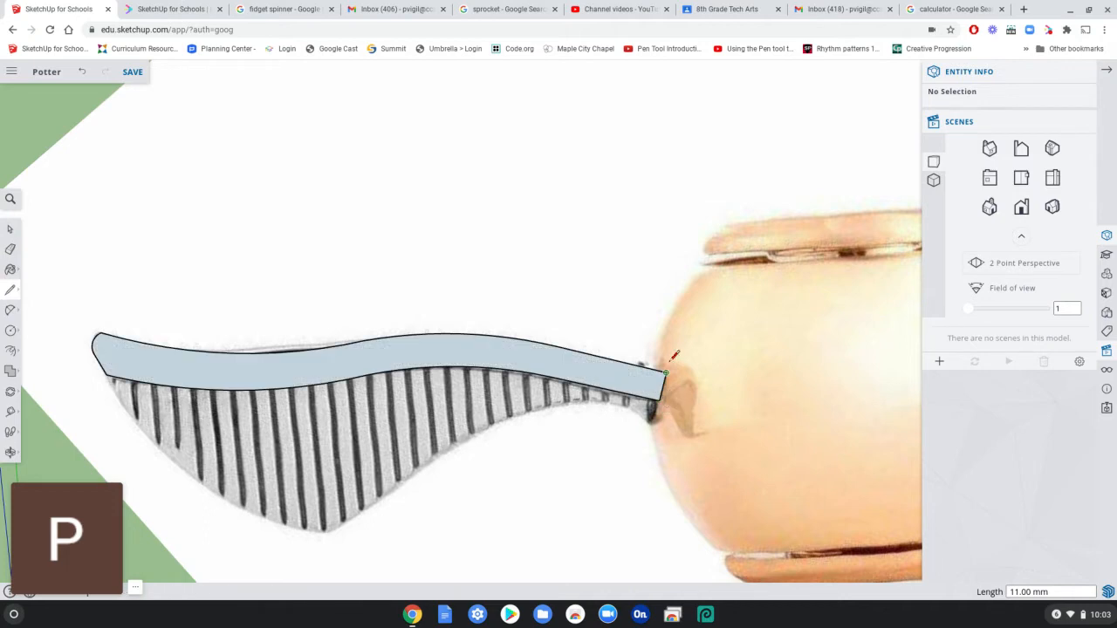
{"action": "scroll", "coordinate": [554, 278], "scroll_direction": "down", "scroll_amount": 2}
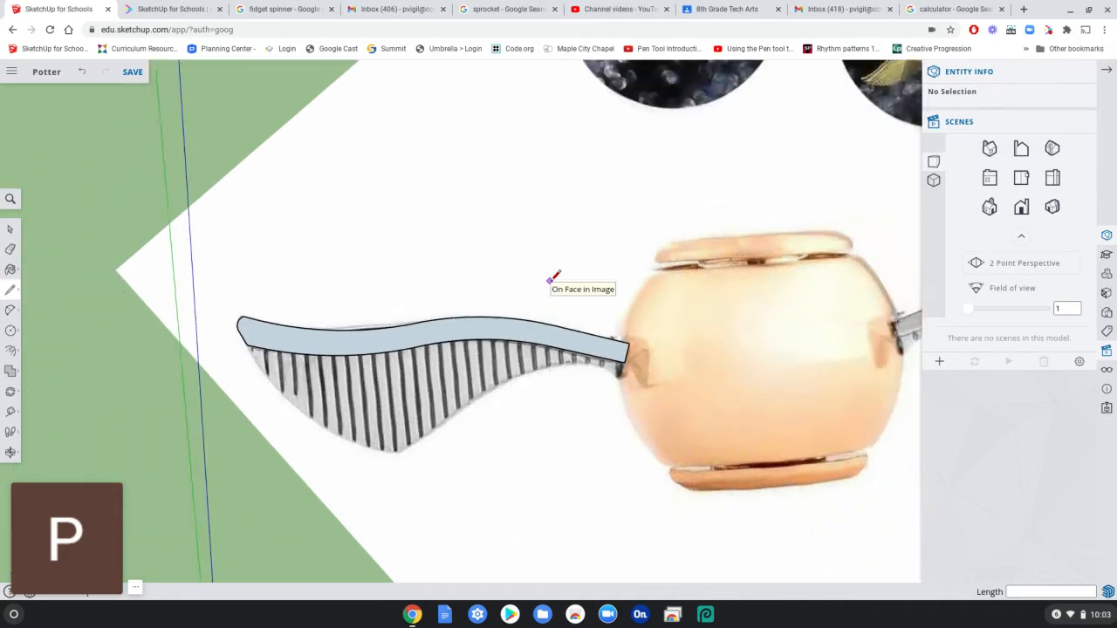
{"action": "middle_click_drag", "start_coordinate": [241, 432], "coordinate": [442, 276]}
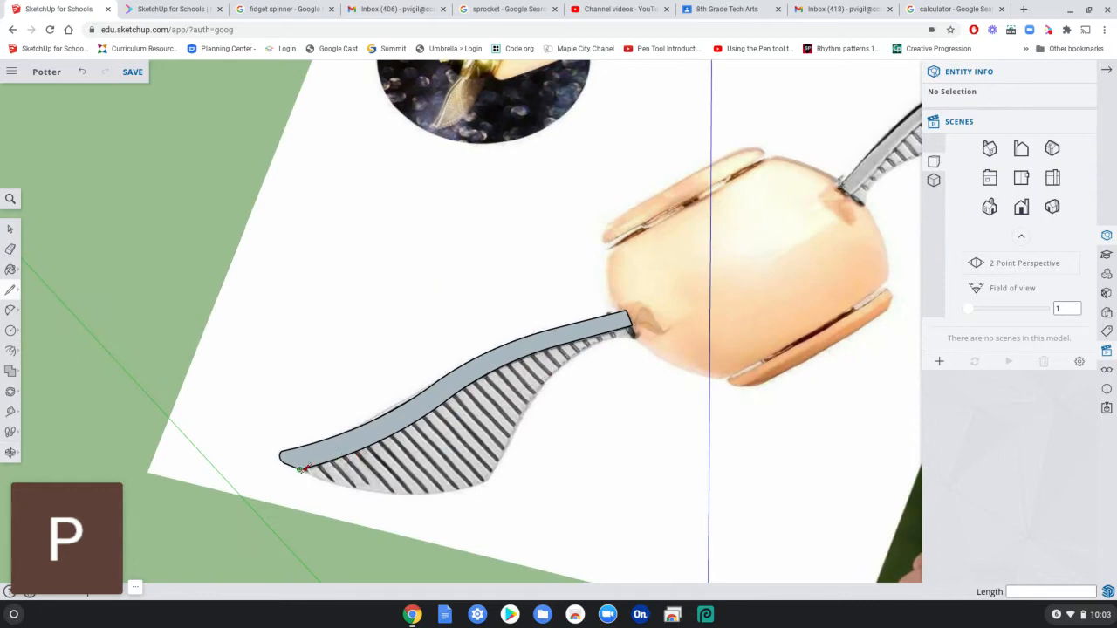
{"action": "middle_click_drag", "start_coordinate": [690, 405], "coordinate": [252, 319]}
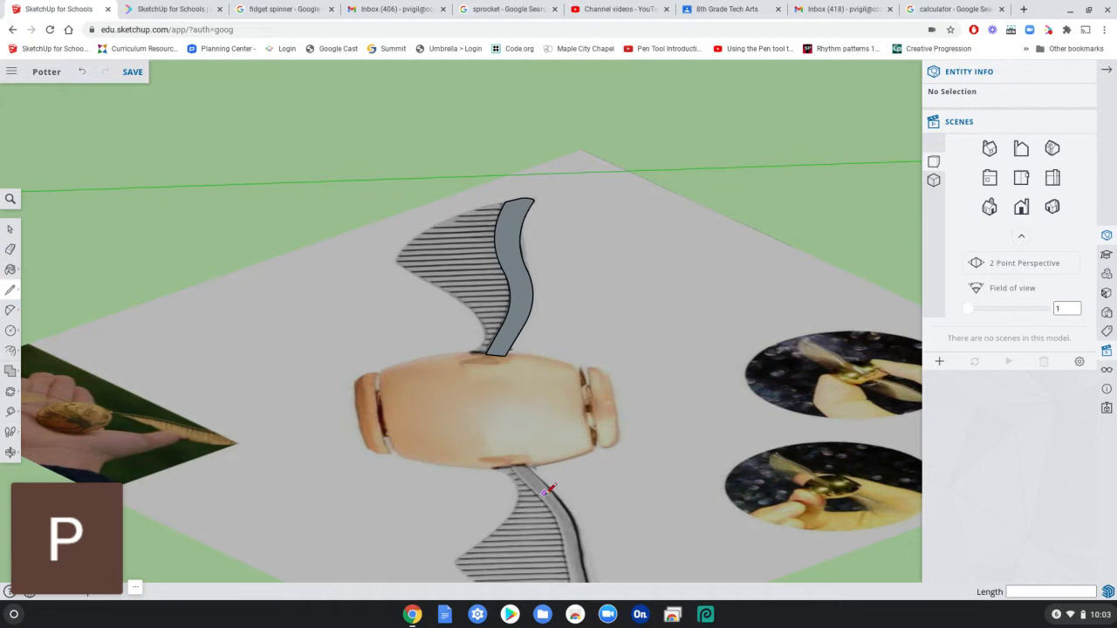
{"action": "middle_click_drag", "start_coordinate": [276, 325], "coordinate": [708, 376]}
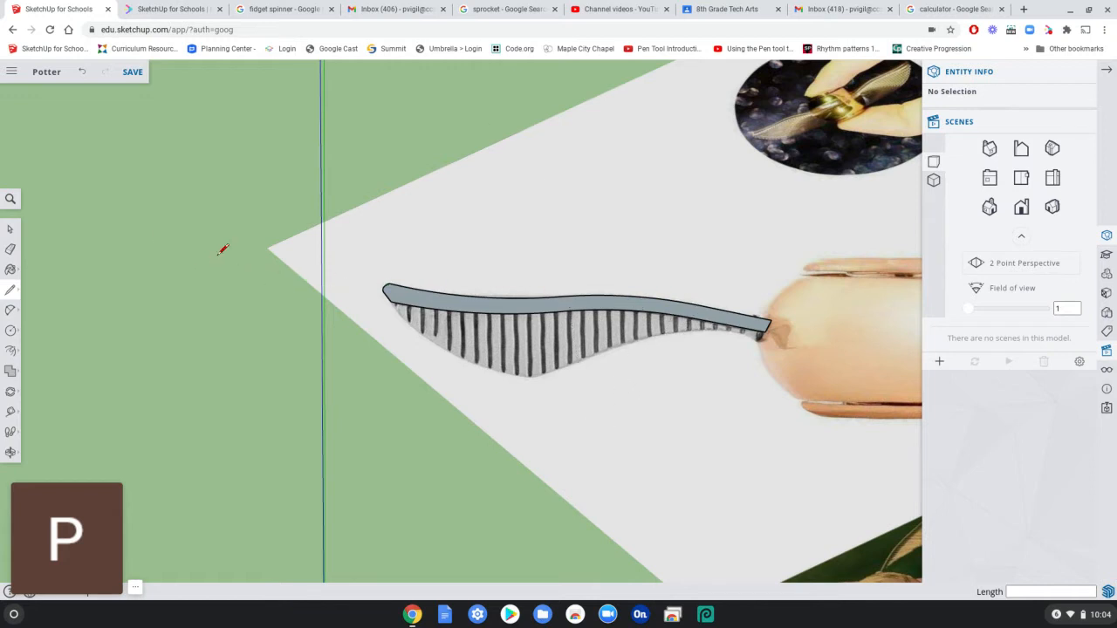
- Select the wing band's face and edges without the reference image, and clear the selection
{"action": "left_click", "coordinate": [11, 231]}
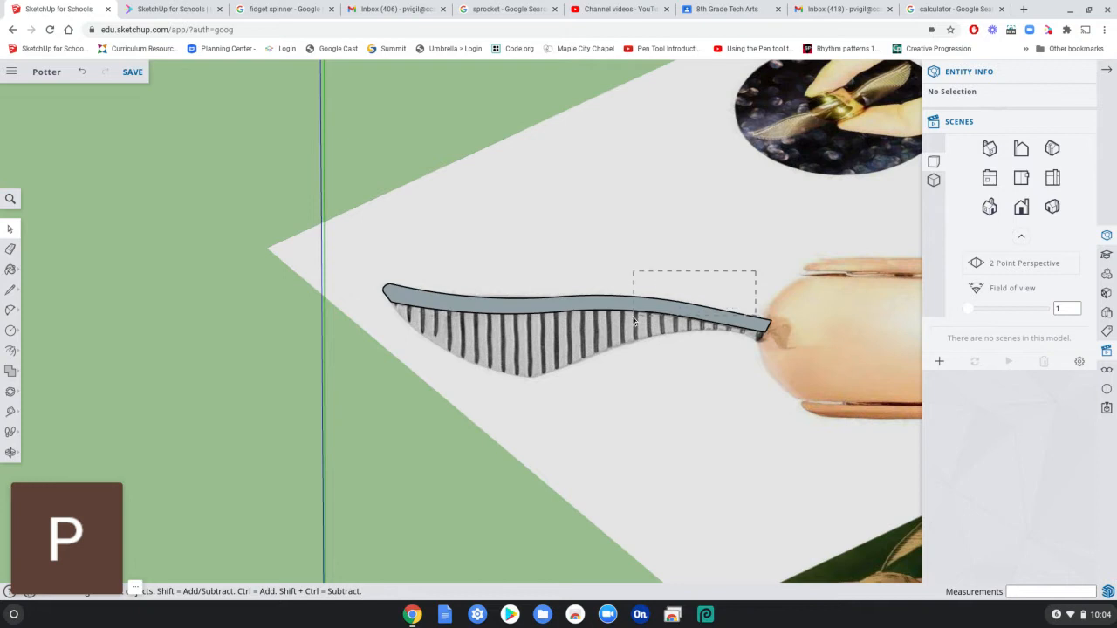
{"action": "left_click_drag", "start_coordinate": [611, 321], "coordinate": [378, 332]}
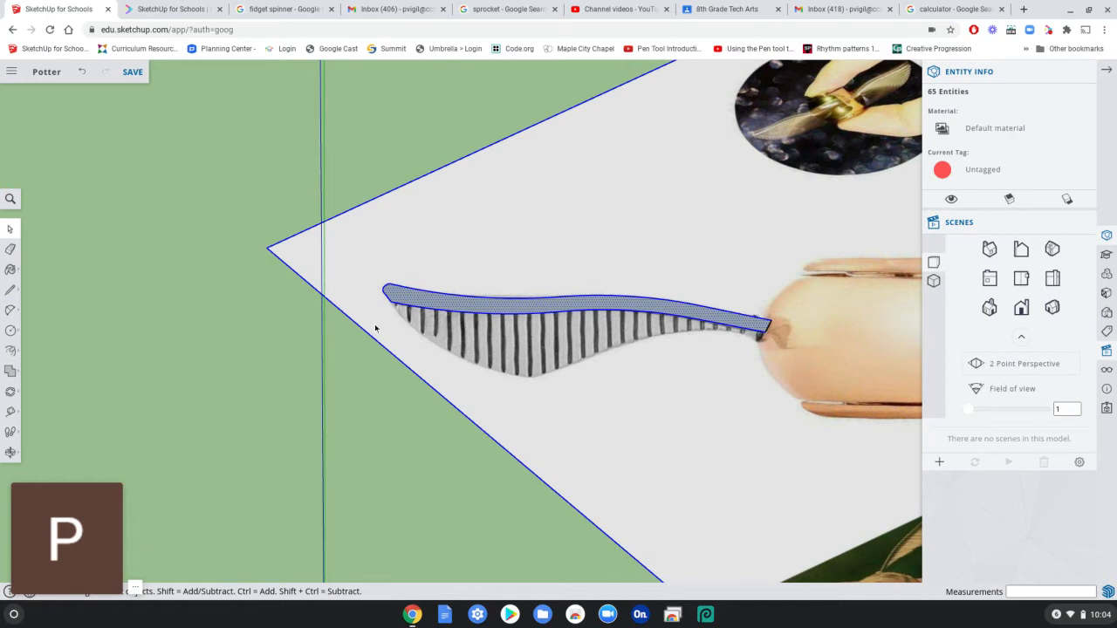
{"action": "left_click", "coordinate": [360, 273], "text": "shift"}
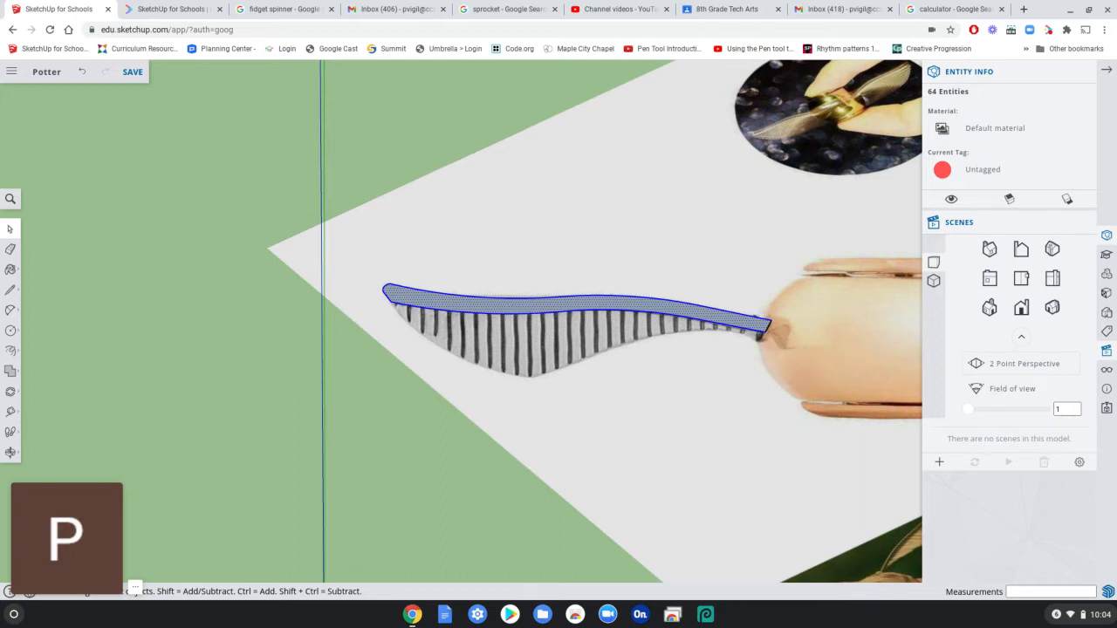
{"action": "left_click", "coordinate": [180, 264]}
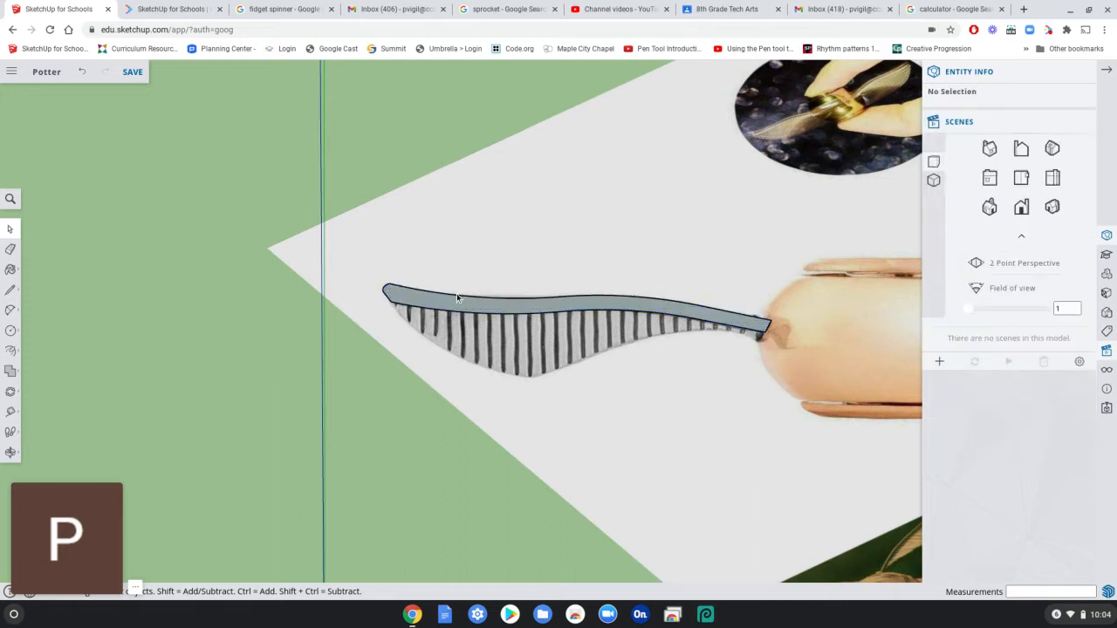
- Make the wing band's face and edges into a component named Wing Edge
{"action": "double_click", "coordinate": [519, 309]}
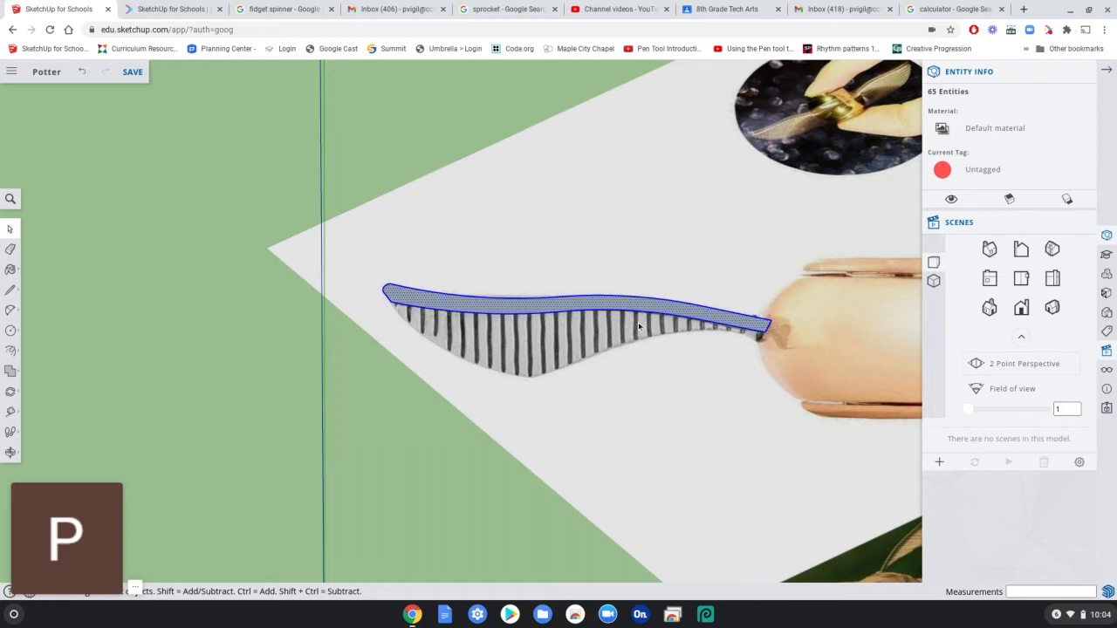
{"action": "right_click", "coordinate": [495, 307]}
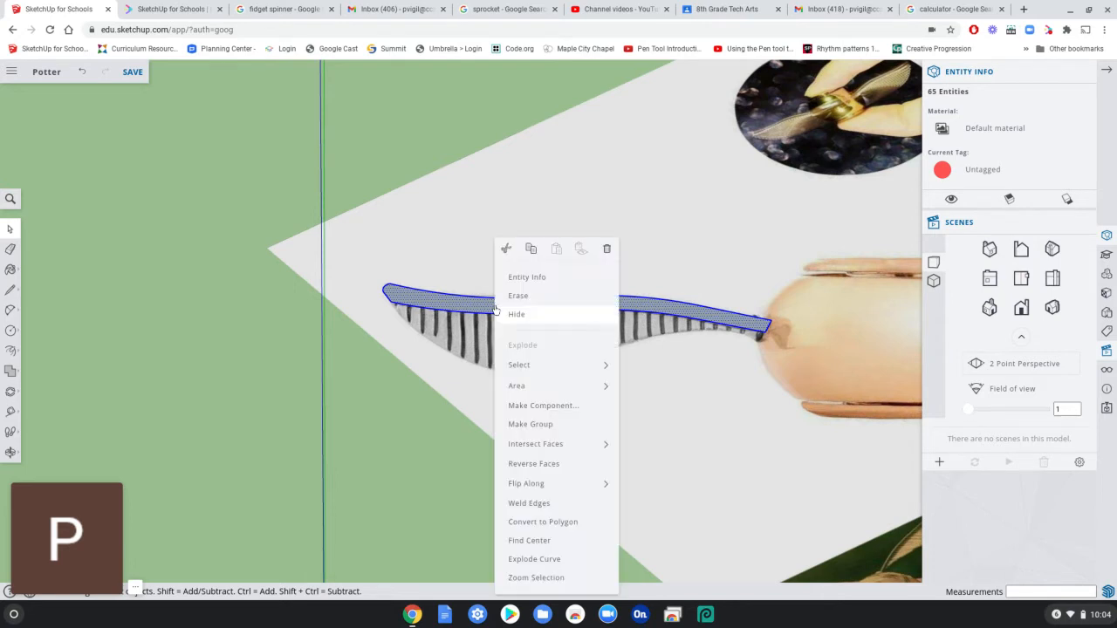
{"action": "left_click", "coordinate": [549, 406]}
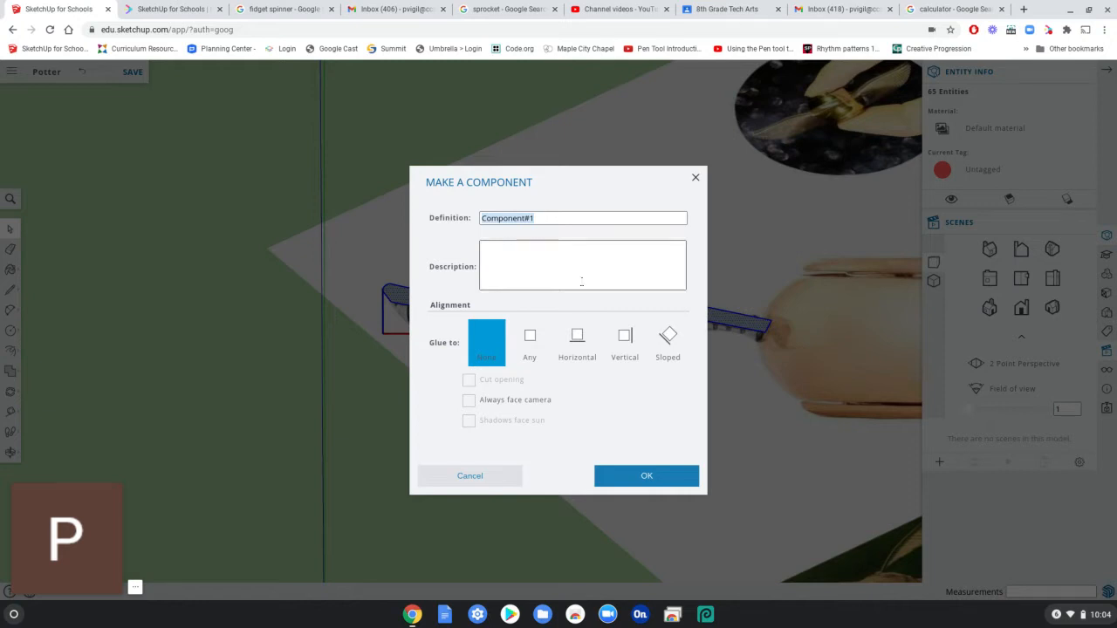
{"action": "type", "text": "E"}
{"action": "key", "text": "BackSpace"}
{"action": "type", "text": "Wing Edge"}
{"action": "key", "text": "Return"}
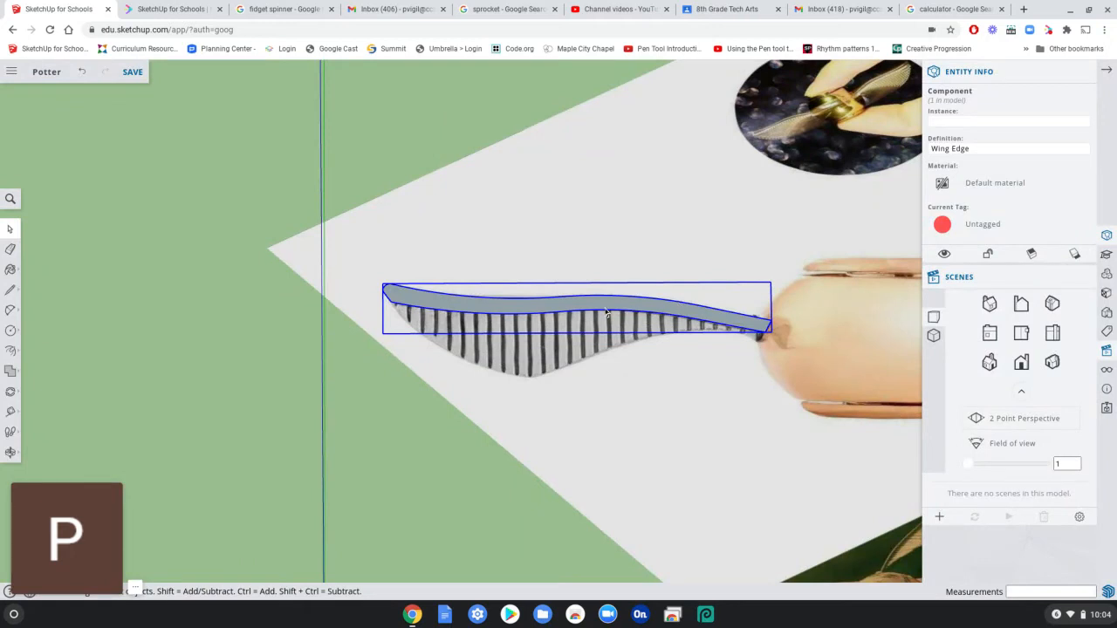
- Move the Wing Edge component 500 mm along the red axis, off the left wing of the reference image
{"action": "scroll", "coordinate": [568, 306], "scroll_direction": "down", "scroll_amount": 3}
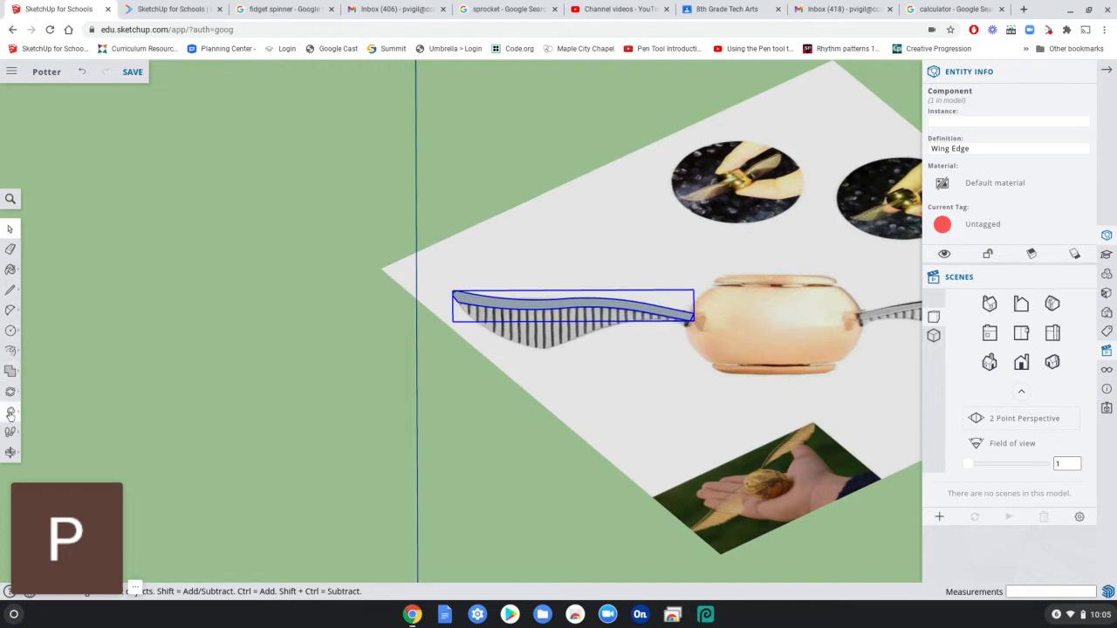
{"action": "left_click", "coordinate": [10, 394]}
{"action": "left_click", "coordinate": [38, 370]}
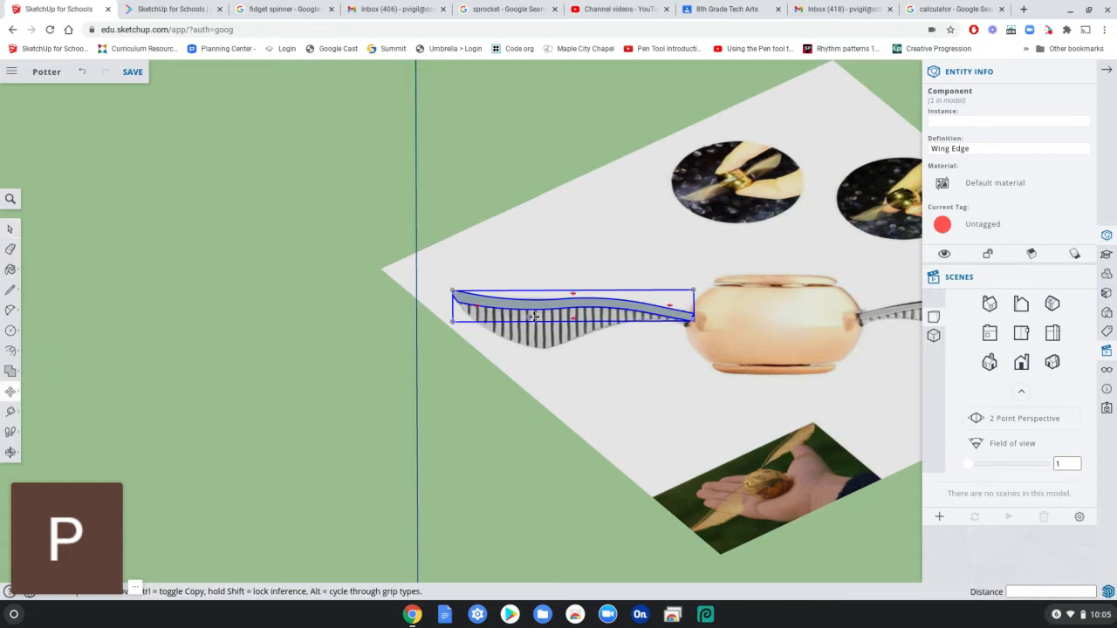
{"action": "left_click", "coordinate": [568, 319]}
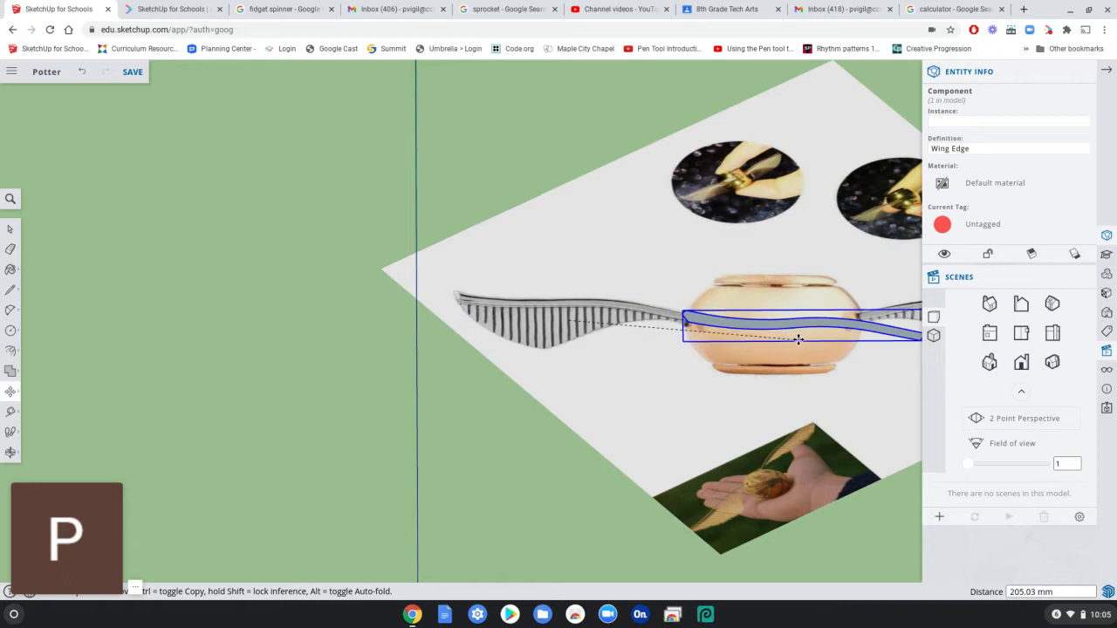
{"action": "scroll", "coordinate": [800, 336], "scroll_direction": "down", "scroll_amount": 5}
{"action": "middle_click_drag", "start_coordinate": [799, 339], "coordinate": [209, 347], "text": "shift"}
{"action": "left_click", "coordinate": [208, 347]}
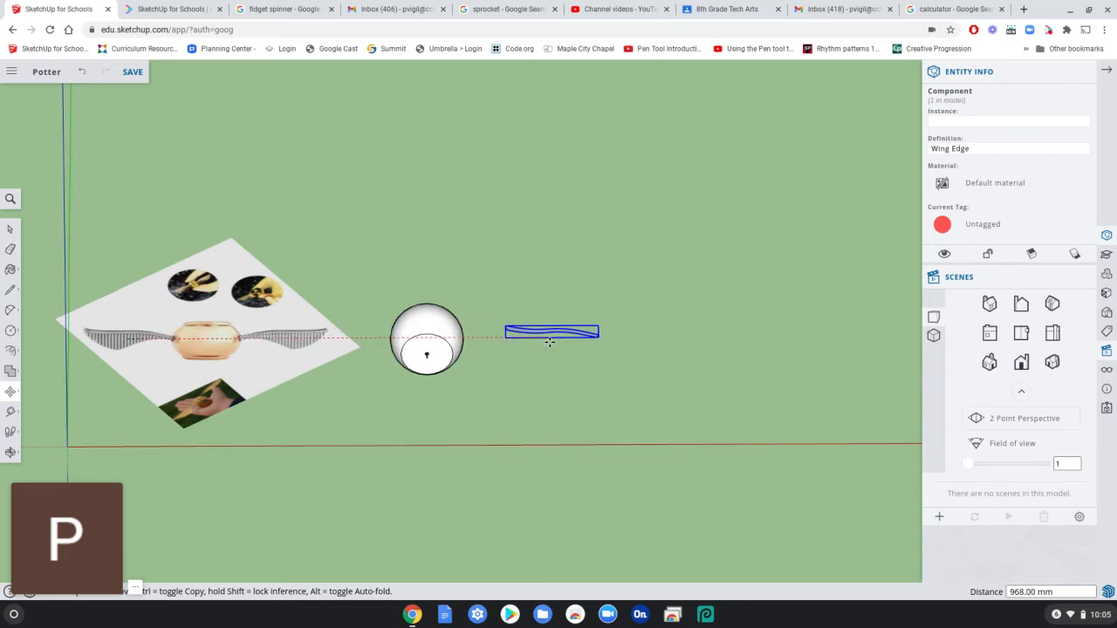
{"action": "type", "text": "5"}
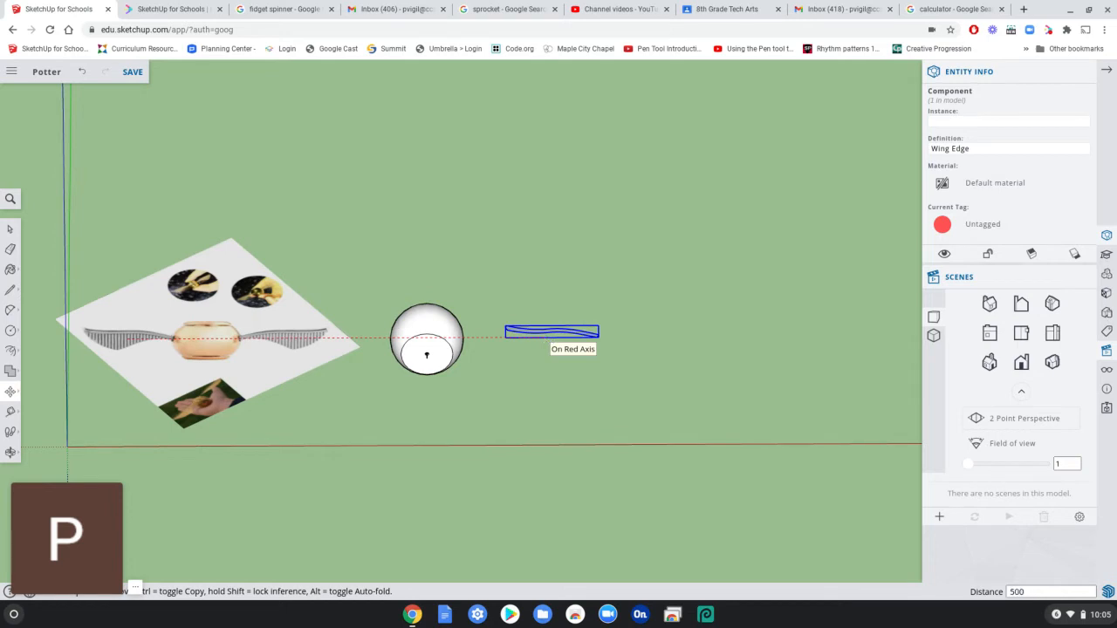
{"action": "type", "text": "00"}
{"action": "key", "text": "Return"}
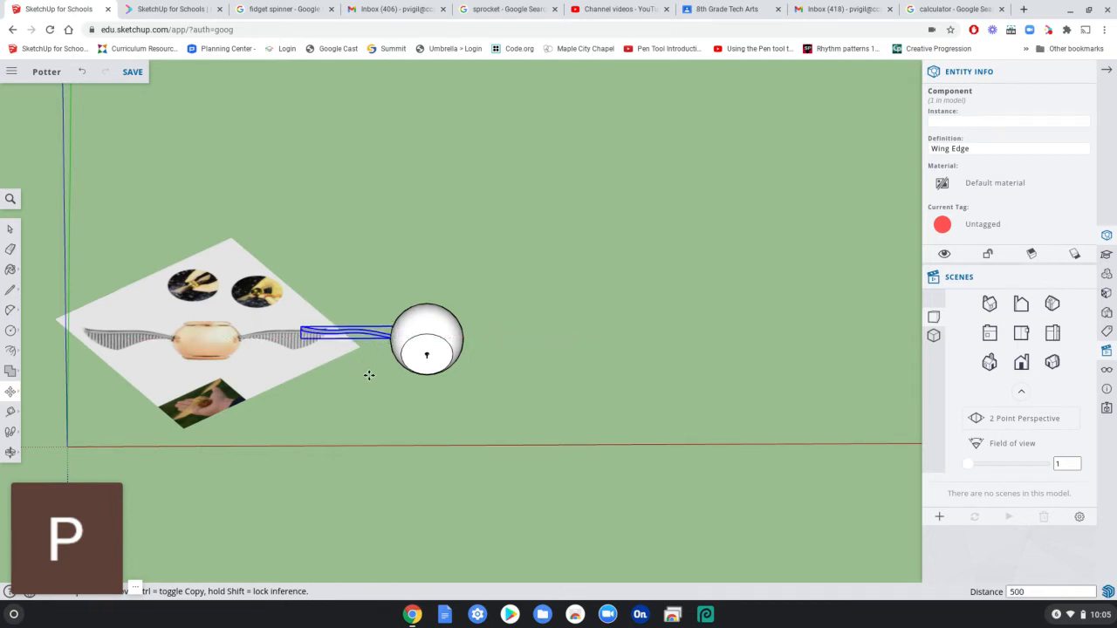
- Examine the left wing's tip and lower feathered edge on the reference image
{"action": "scroll", "coordinate": [379, 392], "scroll_direction": "down", "scroll_amount": 3}
{"action": "mouse_move", "coordinate": [379, 392]}
{"action": "middle_mouse_down"}
{"action": "mouse_move", "coordinate": [357, 407]}
{"action": "mouse_move", "coordinate": [476, 389]}
{"action": "mouse_move", "coordinate": [366, 388]}
{"action": "middle_mouse_up"}
{"action": "key", "text": "m"}
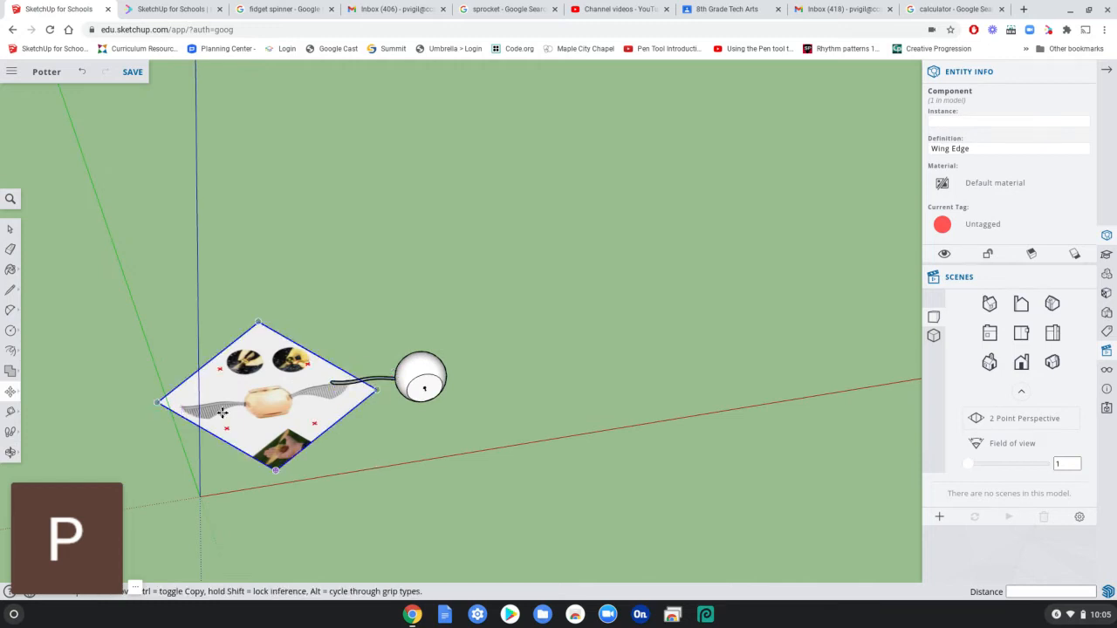
{"action": "scroll", "coordinate": [218, 410], "scroll_direction": "up", "scroll_amount": 5}
{"action": "scroll", "coordinate": [218, 416], "scroll_direction": "up", "scroll_amount": 5}
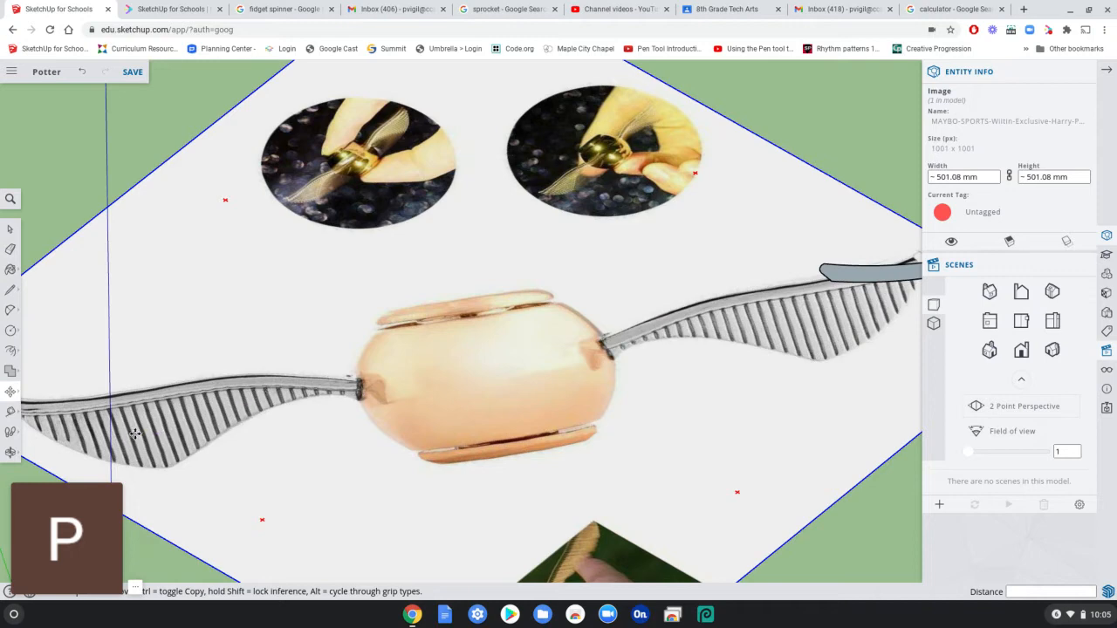
{"action": "scroll", "coordinate": [239, 410], "scroll_direction": "down", "scroll_amount": 2}
{"action": "scroll", "coordinate": [239, 410], "scroll_direction": "down", "scroll_amount": 1}
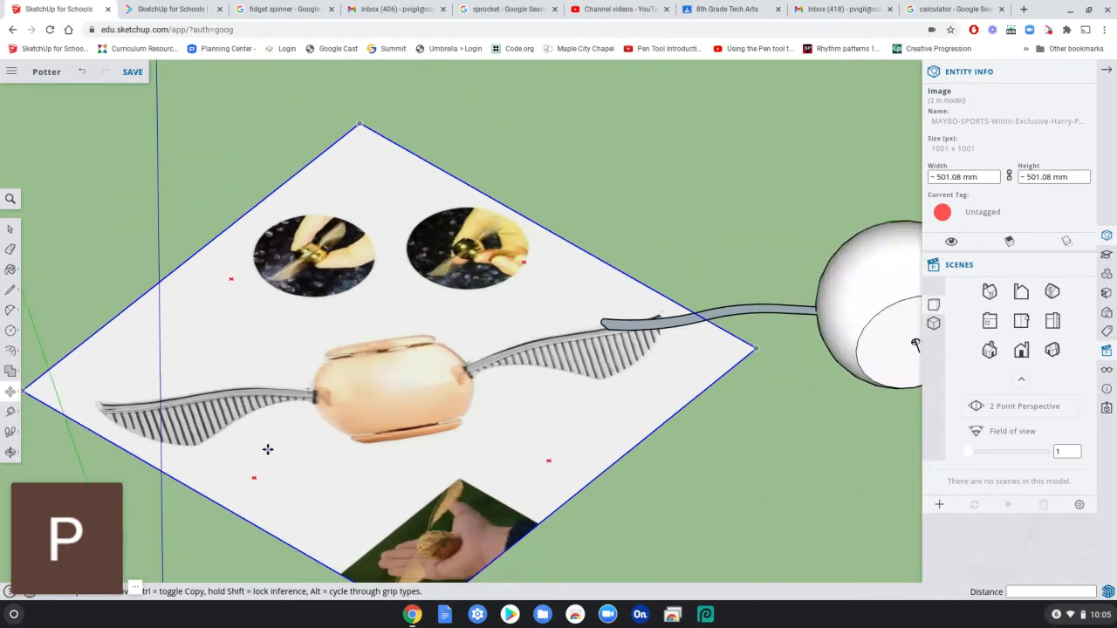
{"action": "scroll", "coordinate": [94, 410], "scroll_direction": "up", "scroll_amount": 6}
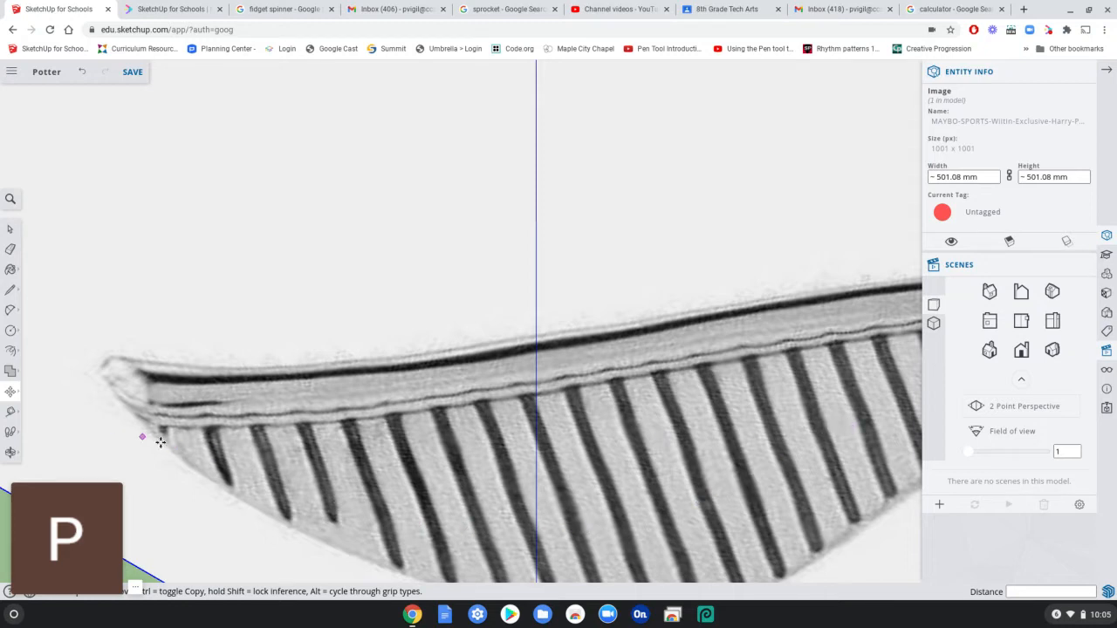
{"action": "scroll", "coordinate": [249, 492], "scroll_direction": "up", "scroll_amount": 2}
{"action": "scroll", "coordinate": [213, 498], "scroll_direction": "up", "scroll_amount": 1}
{"action": "middle_click_drag", "start_coordinate": [212, 498], "coordinate": [417, 370]}
{"action": "scroll", "coordinate": [411, 384], "scroll_direction": "down", "scroll_amount": 4}
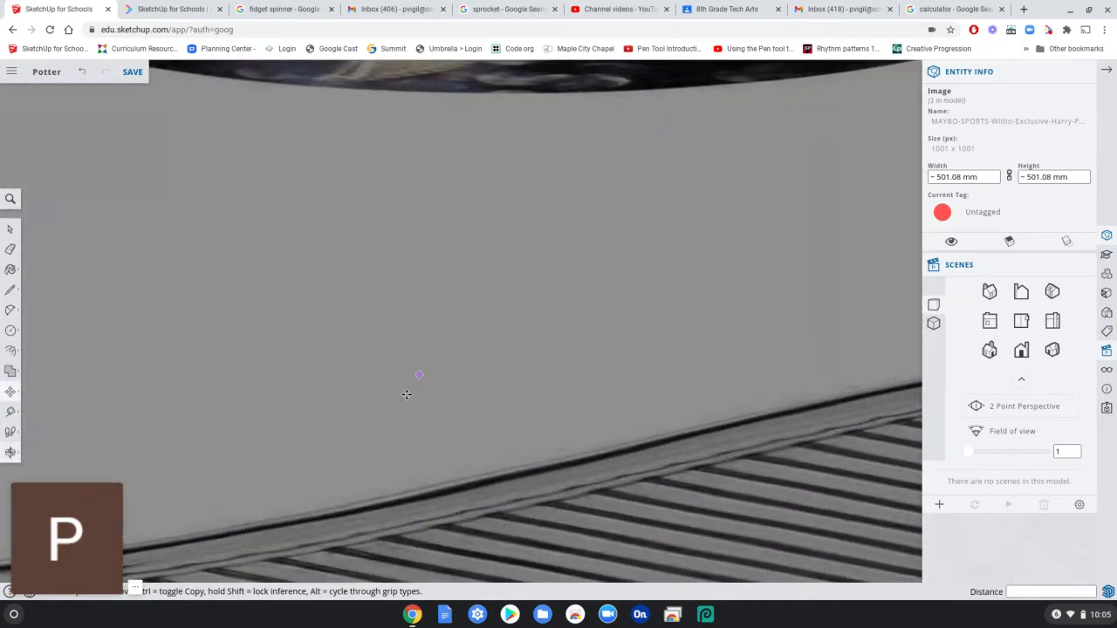
{"action": "scroll", "coordinate": [404, 420], "scroll_direction": "down", "scroll_amount": 3}
{"action": "mouse_move", "coordinate": [322, 493]}
{"action": "left_mouse_down"}
{"action": "mouse_move", "coordinate": [312, 506]}
{"action": "mouse_move", "coordinate": [399, 481]}
{"action": "mouse_move", "coordinate": [288, 498]}
{"action": "mouse_move", "coordinate": [511, 489]}
{"action": "mouse_move", "coordinate": [462, 516]}
{"action": "mouse_move", "coordinate": [462, 491]}
{"action": "mouse_move", "coordinate": [341, 541]}
{"action": "mouse_move", "coordinate": [342, 486]}
{"action": "left_mouse_up"}
{"action": "scroll", "coordinate": [342, 485], "scroll_direction": "down", "scroll_amount": 3}
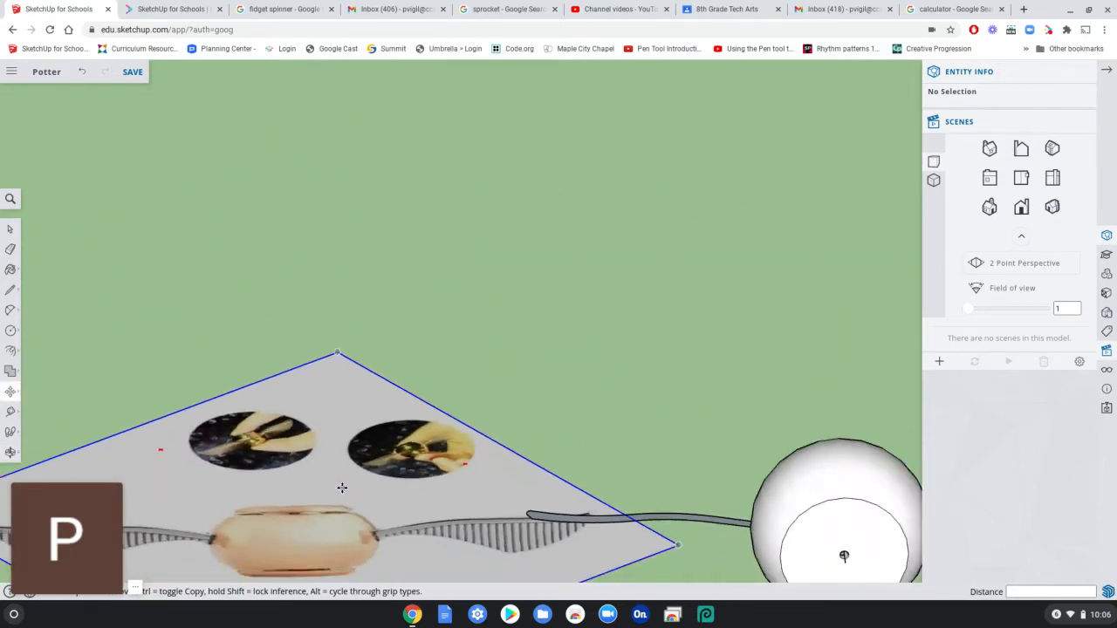
{"action": "scroll", "coordinate": [204, 536], "scroll_direction": "up", "scroll_amount": 5}
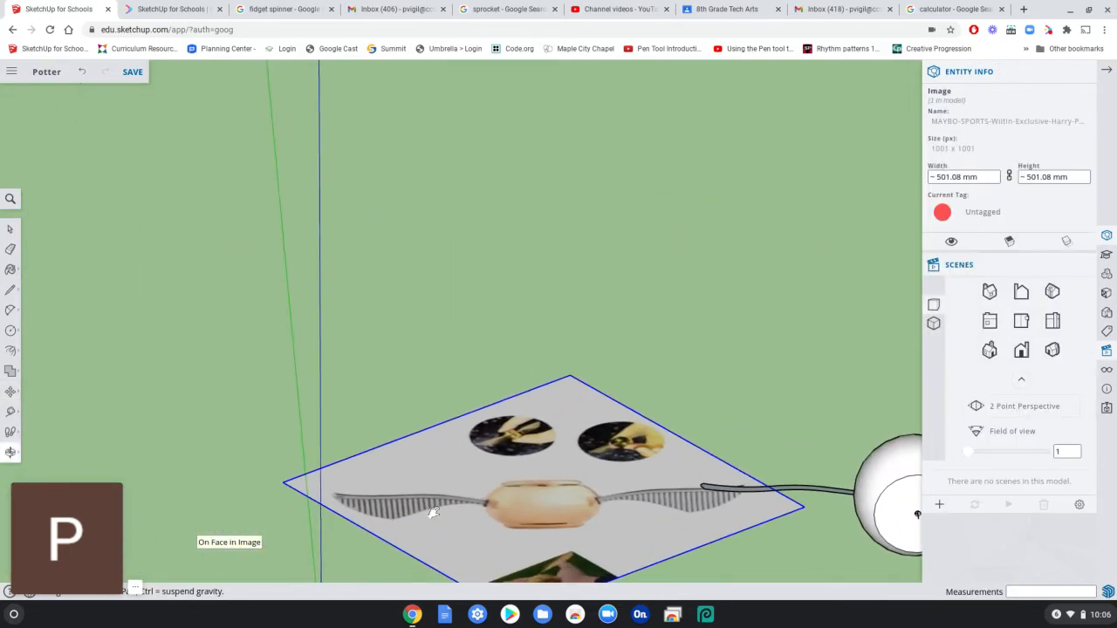
{"action": "scroll", "coordinate": [347, 515], "scroll_direction": "up", "scroll_amount": 2}
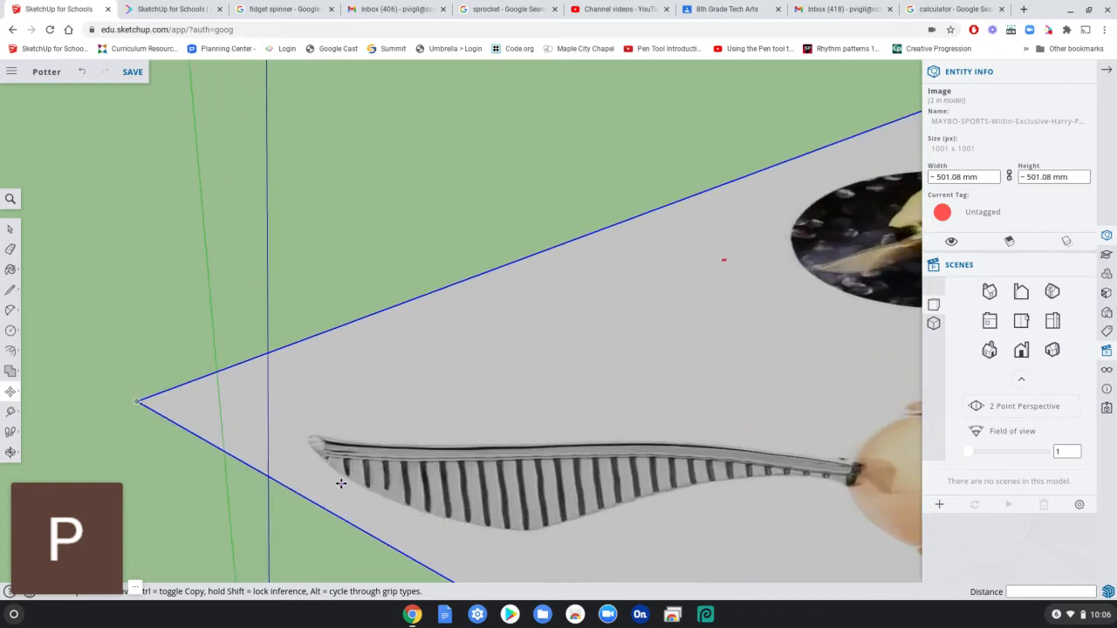
{"action": "scroll", "coordinate": [342, 489], "scroll_direction": "up", "scroll_amount": 3}
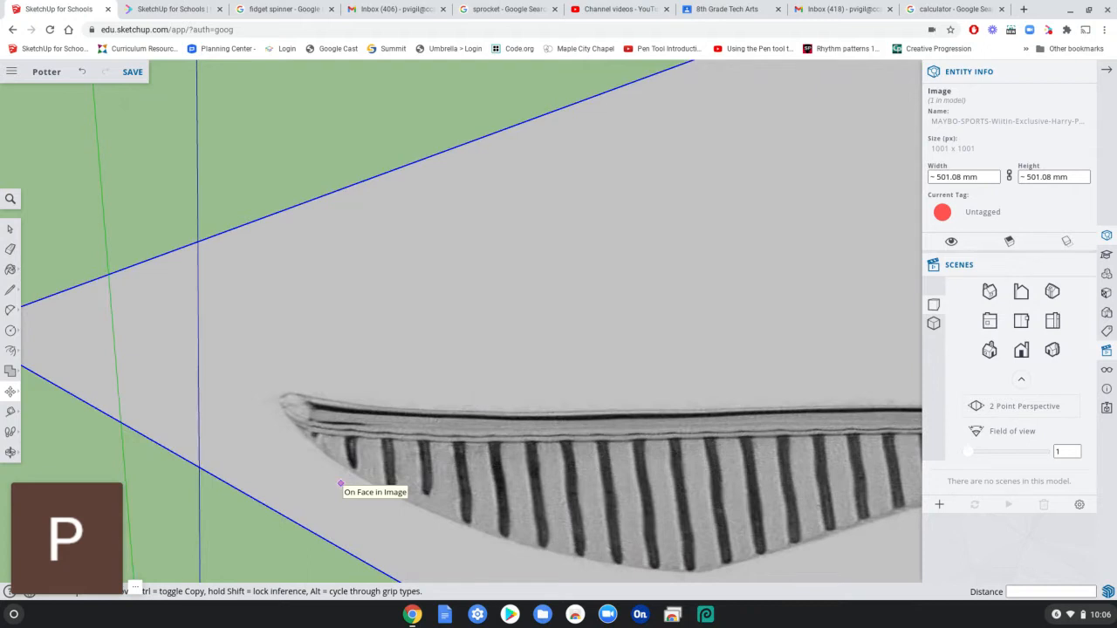
{"action": "scroll", "coordinate": [340, 483], "scroll_direction": "down", "scroll_amount": 1}
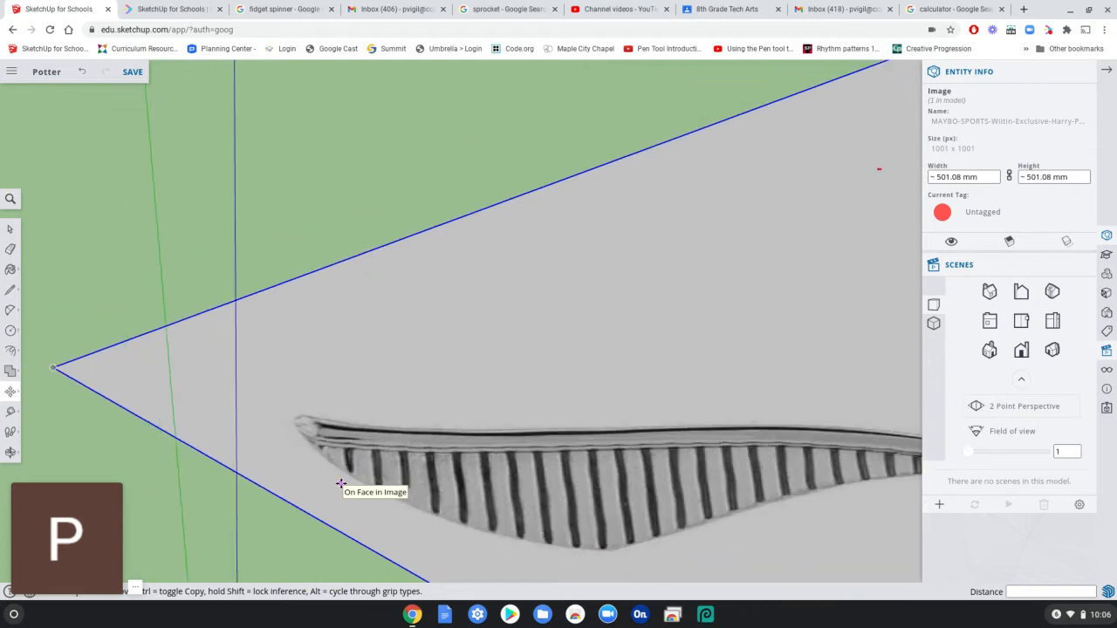
{"action": "scroll", "coordinate": [341, 484], "scroll_direction": "down", "scroll_amount": 1}
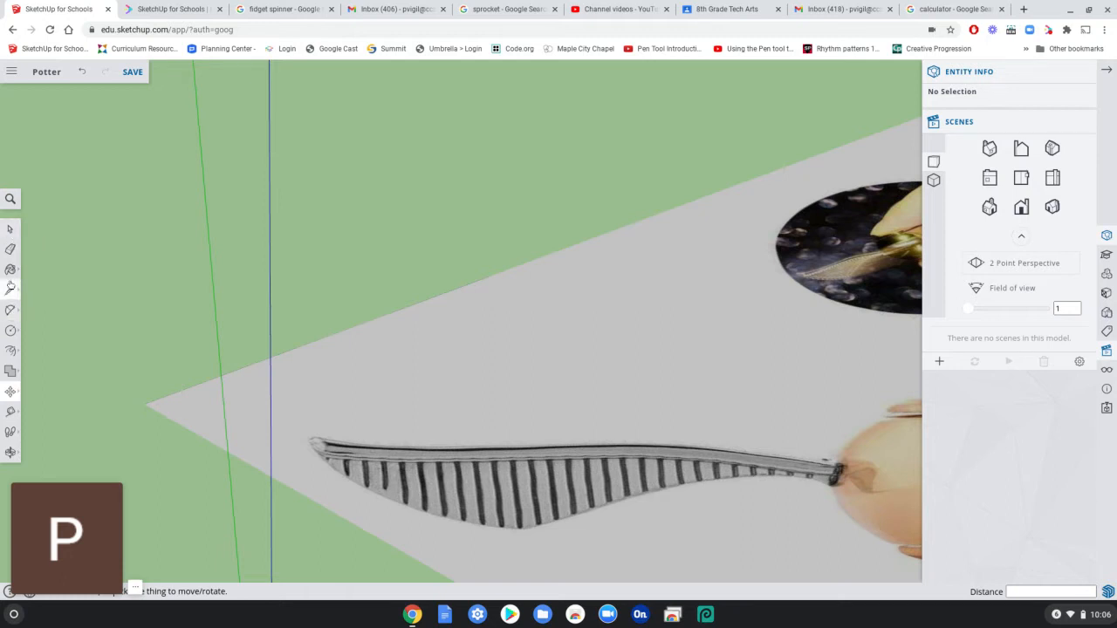
- Draw an arc with a bulge of about 13 mm along the left wing's lower edge, from the tip to its lowest point
{"action": "left_click", "coordinate": [11, 310]}
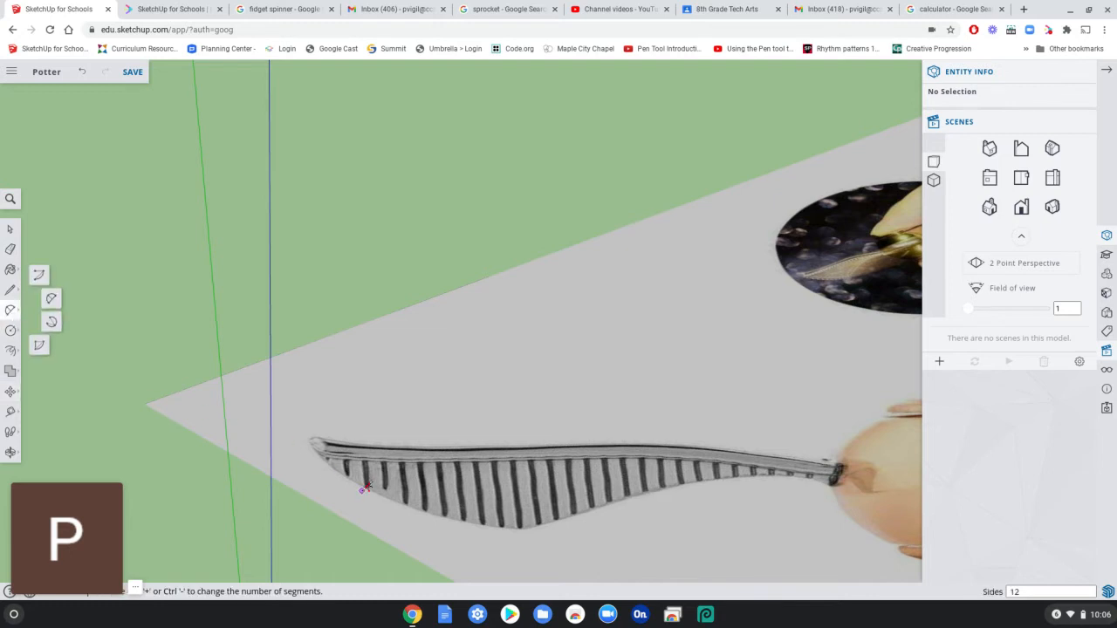
{"action": "scroll", "coordinate": [362, 484], "scroll_direction": "up", "scroll_amount": 2}
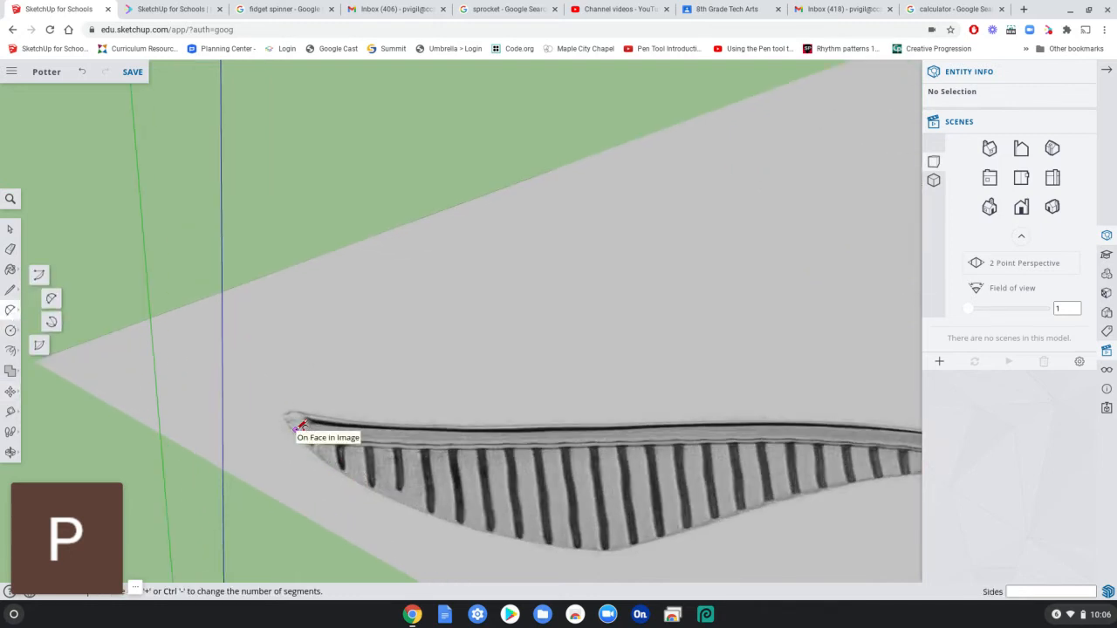
{"action": "left_click", "coordinate": [296, 427]}
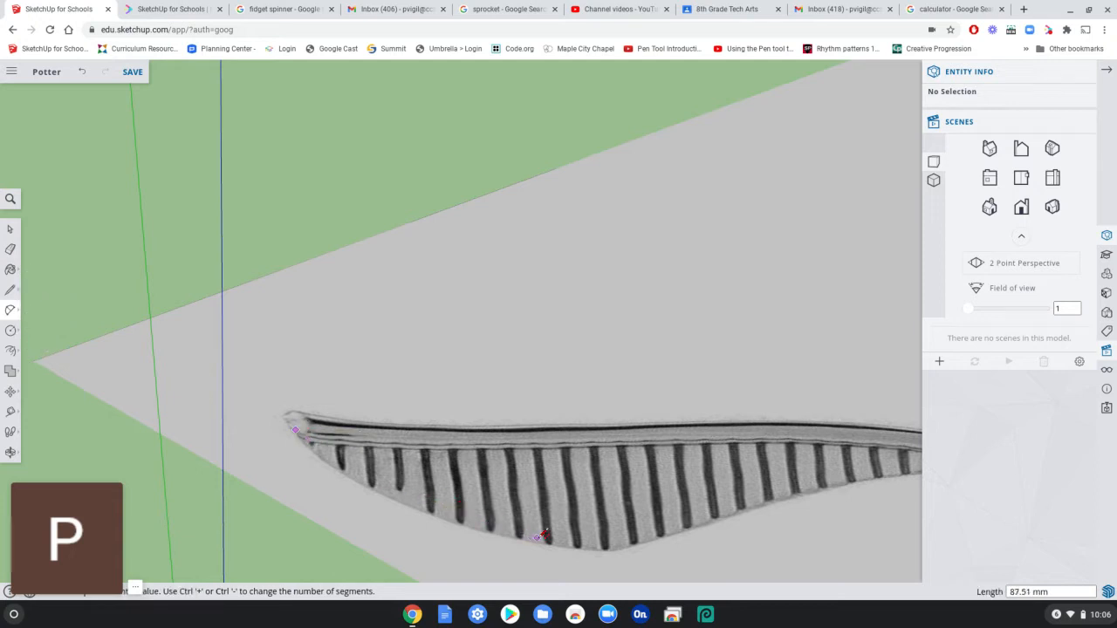
{"action": "left_click", "coordinate": [599, 551]}
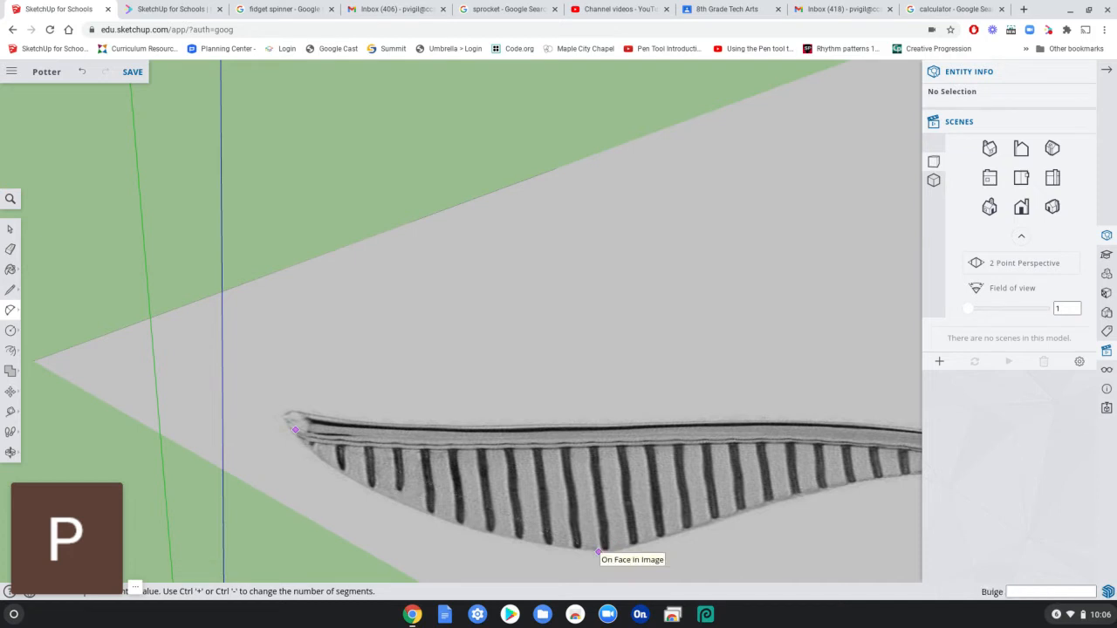
{"action": "left_click", "coordinate": [478, 530]}
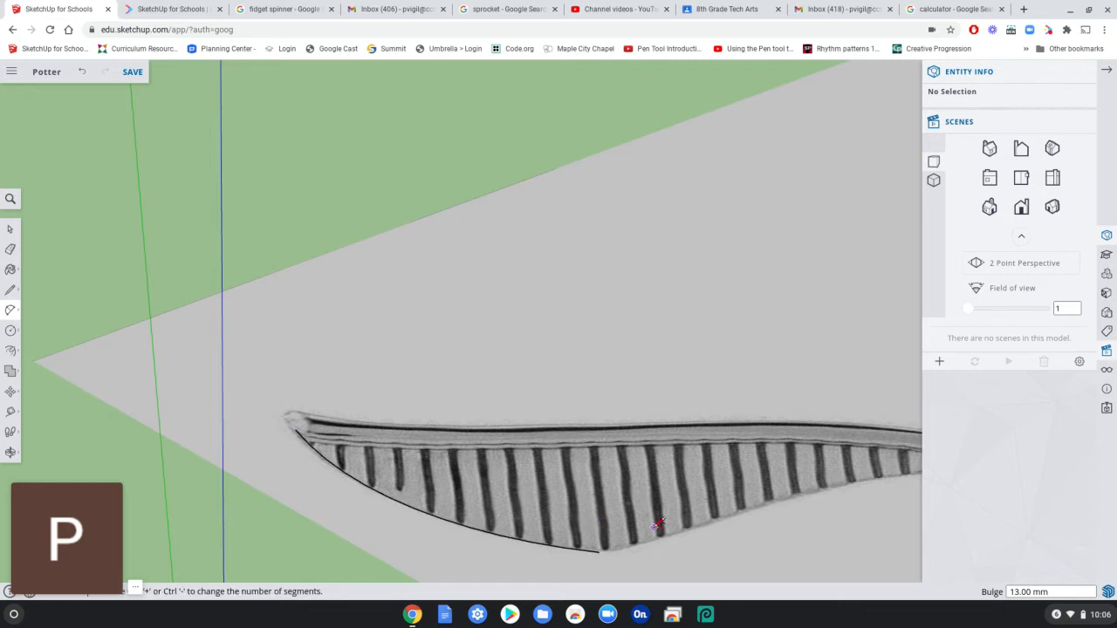
- Continue the lower edge toward the snitch body with an arc about 16.5 mm long and a bulge of about 1.1 mm
{"action": "middle_click_drag", "start_coordinate": [749, 533], "coordinate": [659, 525]}
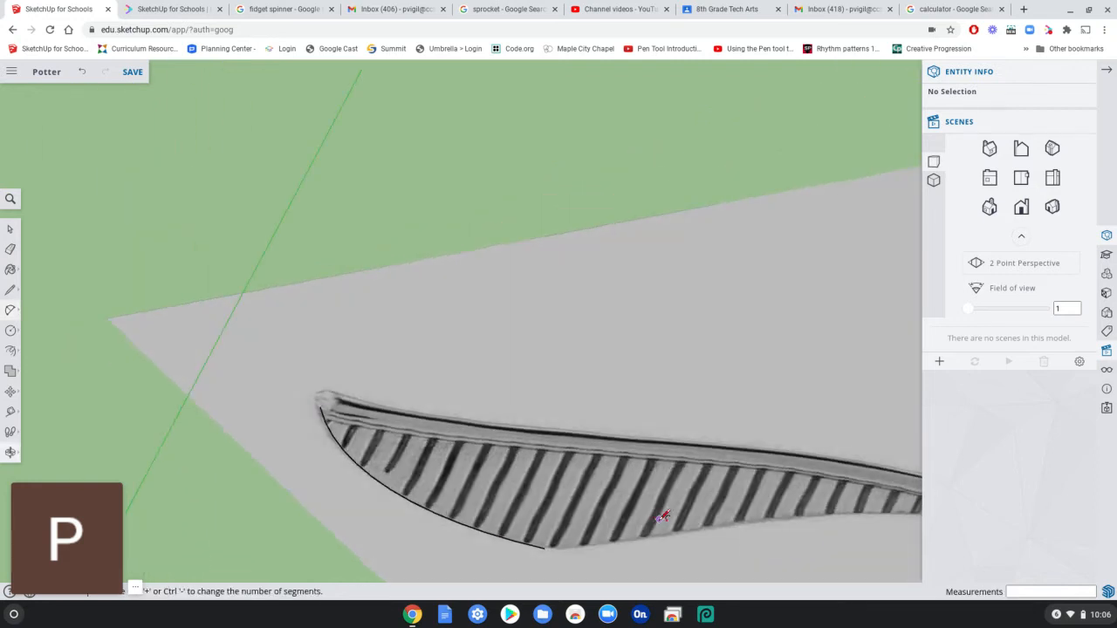
{"action": "scroll", "coordinate": [660, 526], "scroll_direction": "down", "scroll_amount": 3}
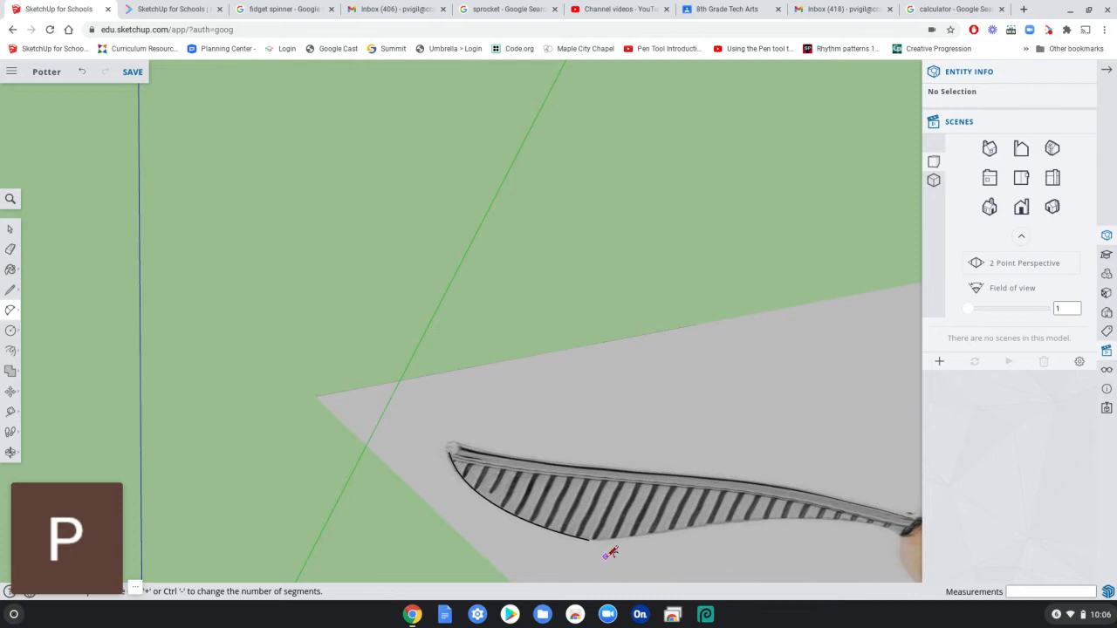
{"action": "scroll", "coordinate": [605, 550], "scroll_direction": "up", "scroll_amount": 5}
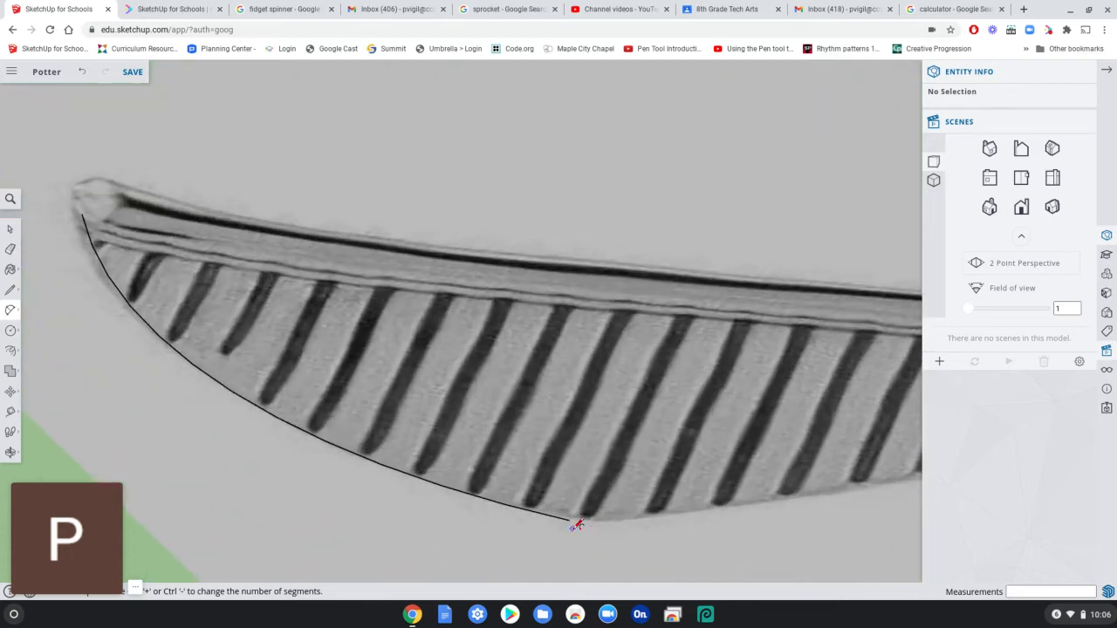
{"action": "left_click", "coordinate": [569, 520]}
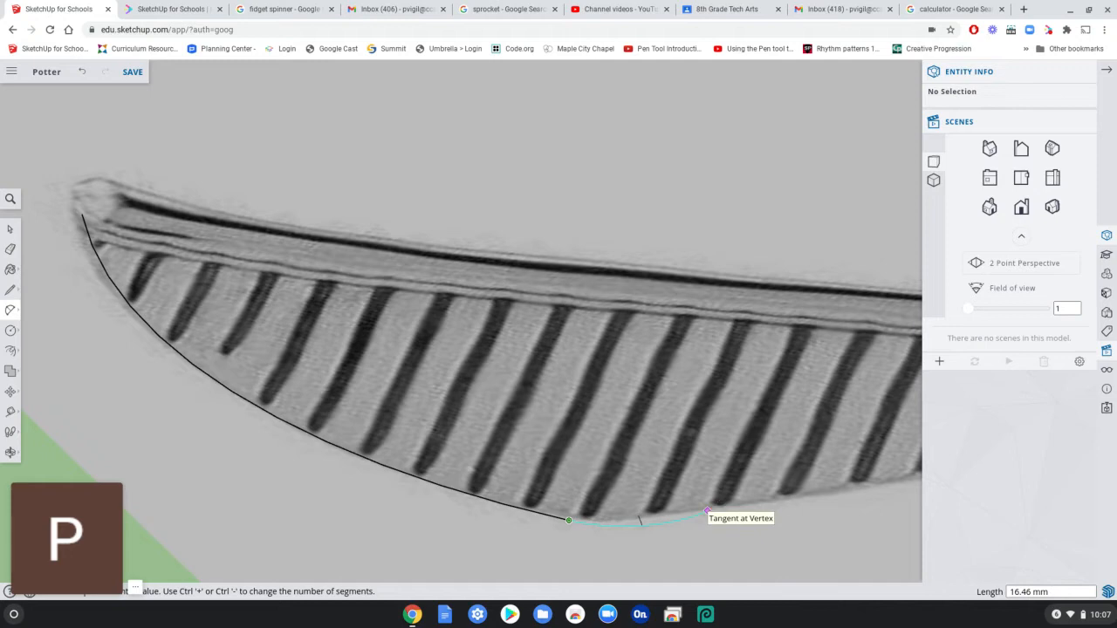
{"action": "left_click", "coordinate": [707, 511]}
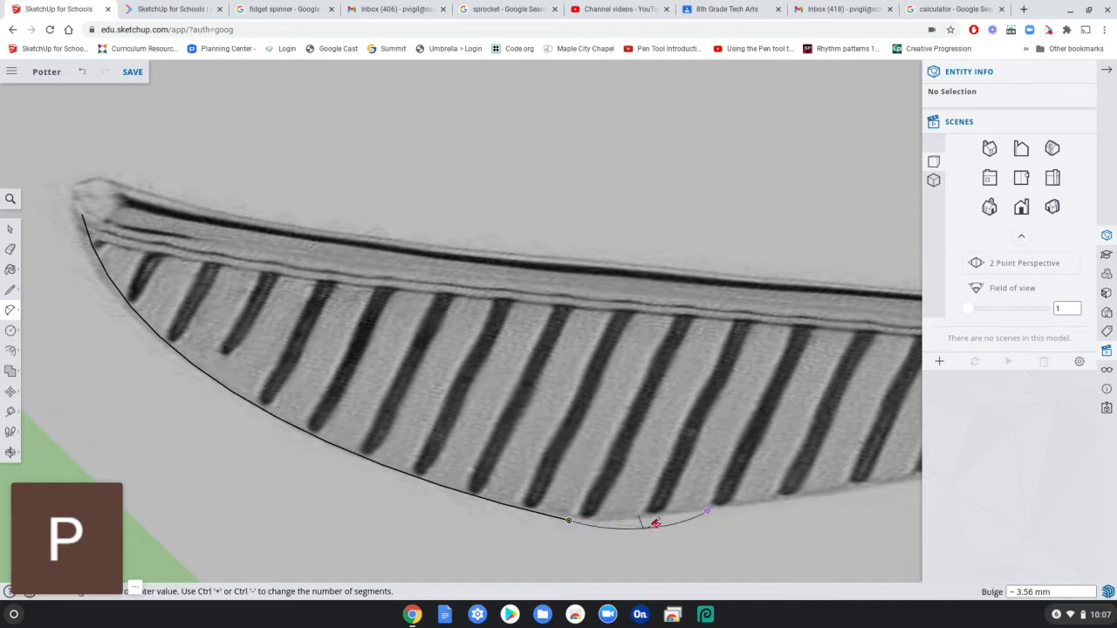
{"action": "scroll", "coordinate": [641, 518], "scroll_direction": "up", "scroll_amount": 2}
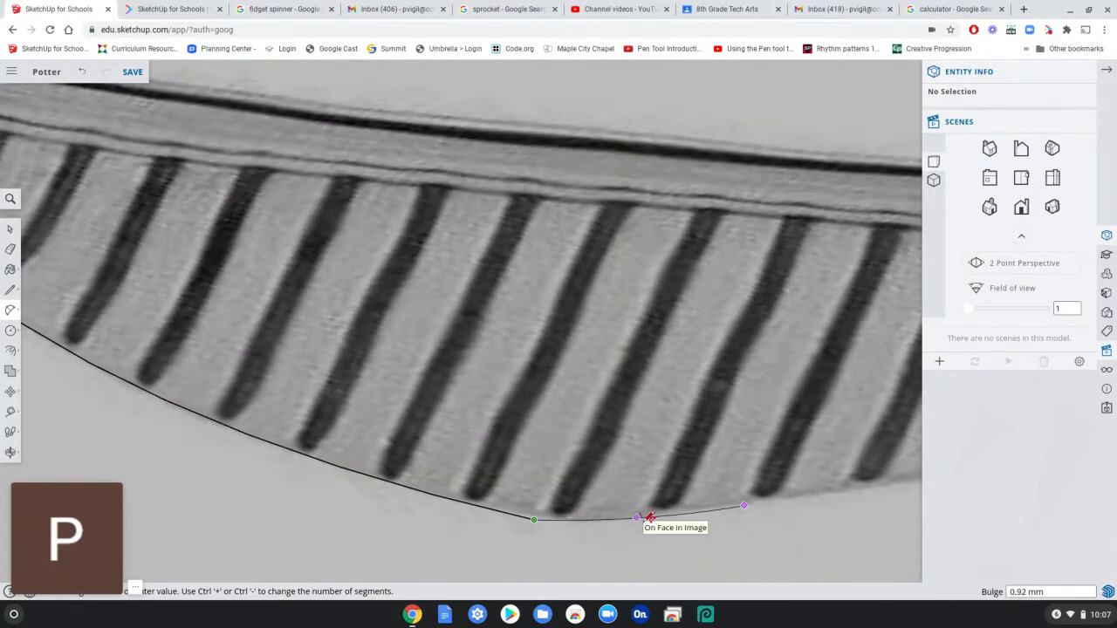
{"action": "scroll", "coordinate": [649, 517], "scroll_direction": "up", "scroll_amount": 1}
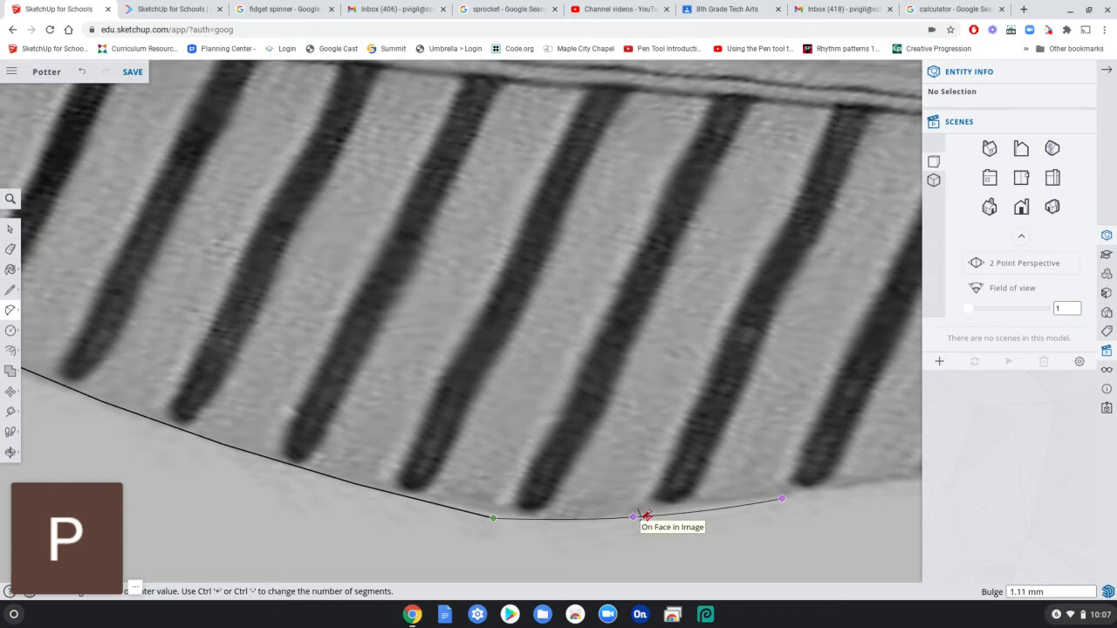
{"action": "left_click", "coordinate": [647, 516]}
{"action": "scroll", "coordinate": [688, 531], "scroll_direction": "down", "scroll_amount": 3}
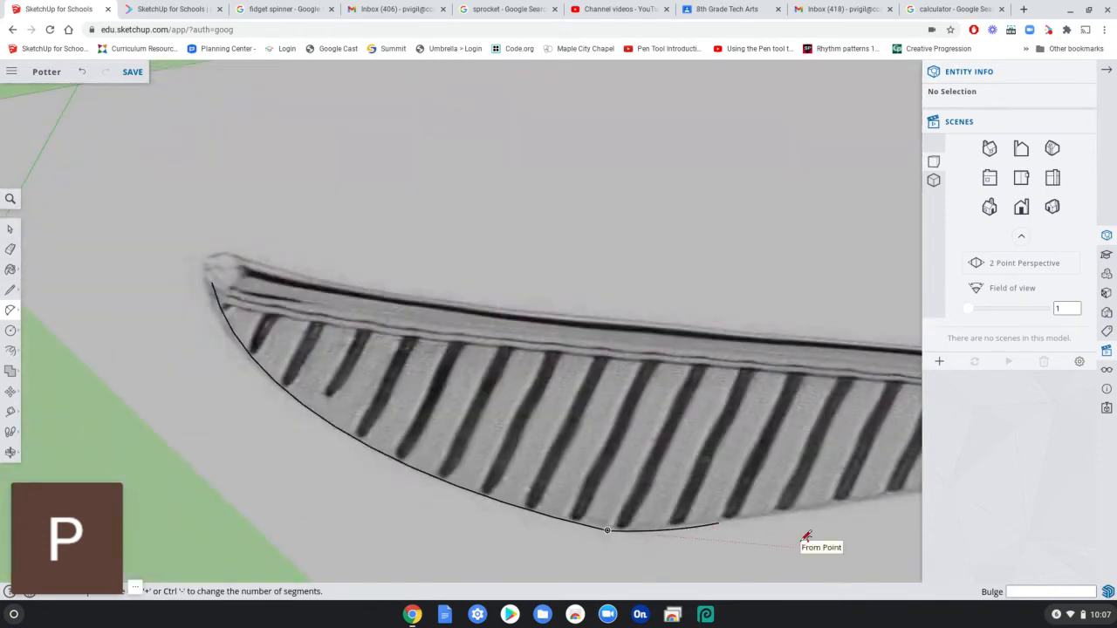
{"action": "middle_click_drag", "start_coordinate": [798, 533], "coordinate": [429, 512], "text": "shift"}
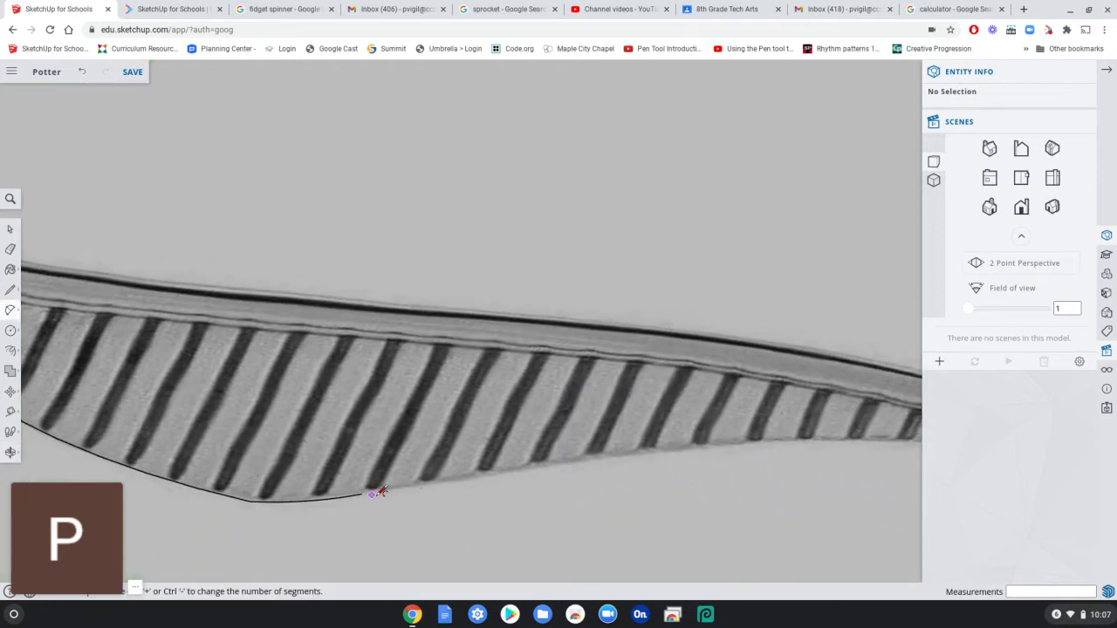
- Draw an arc about 48 mm long with a bulge of about 3.8 mm along the inner part of the left wing's lower edge
{"action": "left_click", "coordinate": [663, 446]}
{"action": "scroll", "coordinate": [816, 443], "scroll_direction": "down", "scroll_amount": 3}
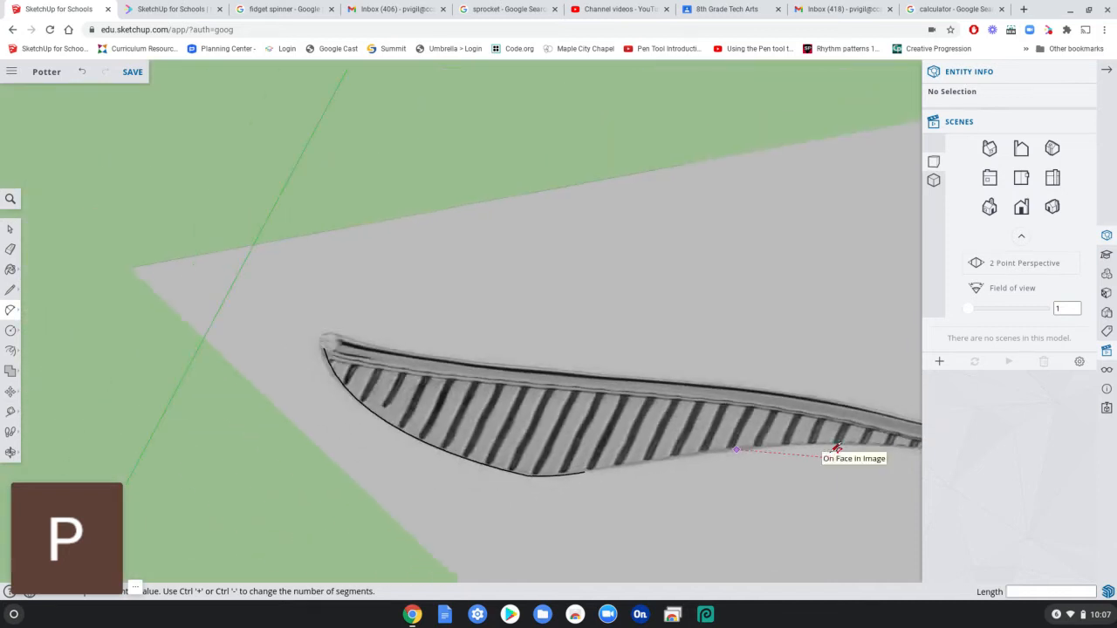
{"action": "middle_click_drag", "start_coordinate": [825, 455], "coordinate": [541, 457]}
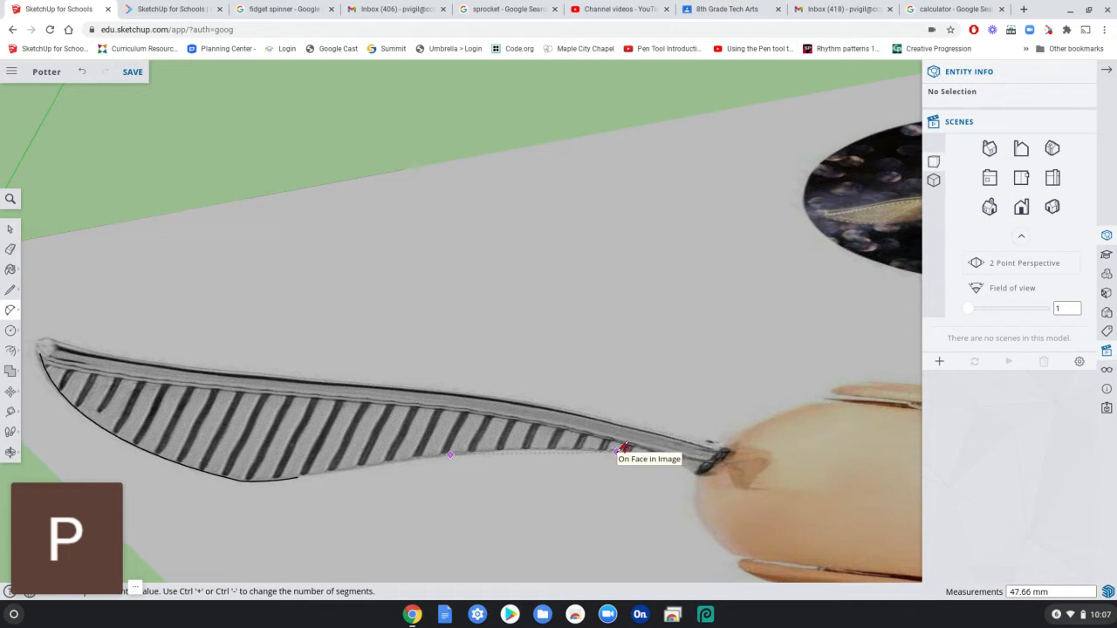
{"action": "left_click", "coordinate": [618, 449]}
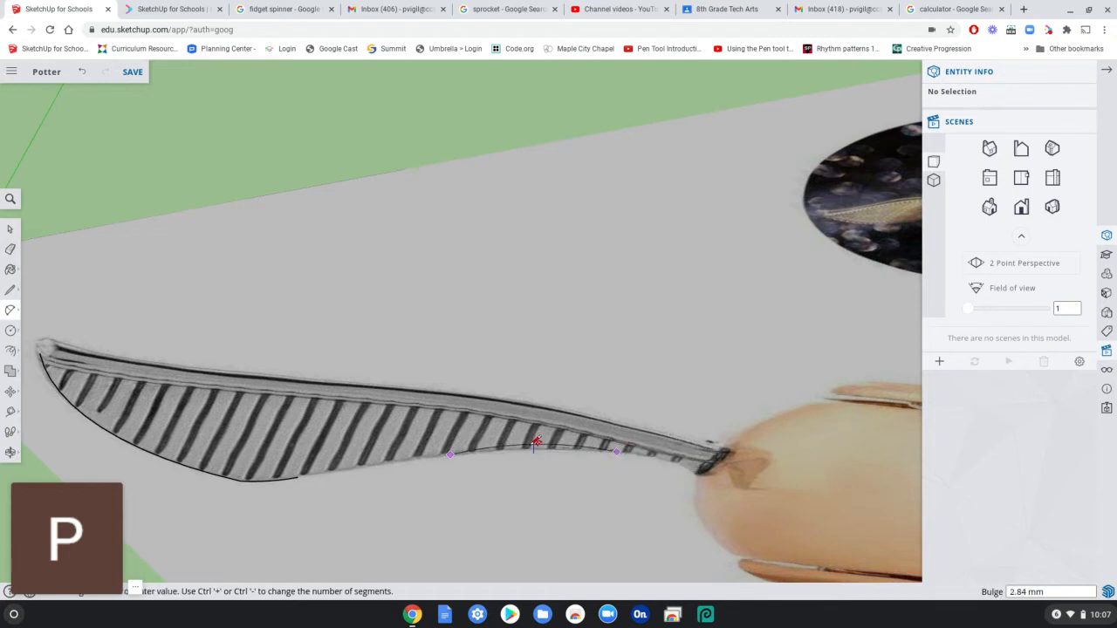
{"action": "scroll", "coordinate": [536, 446], "scroll_direction": "up", "scroll_amount": 3}
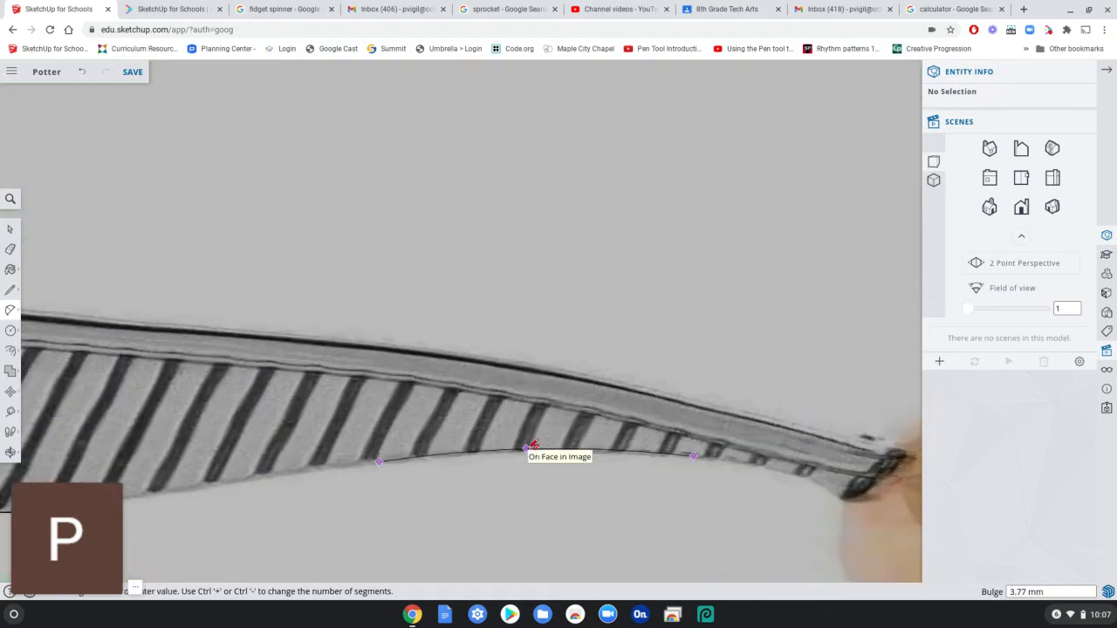
{"action": "left_click", "coordinate": [528, 451]}
- Draw an arc about 14.5 mm long with a bulge of about 1.5 mm along the lower edge down to the wing's root corner
{"action": "scroll", "coordinate": [725, 481], "scroll_direction": "down", "scroll_amount": 3}
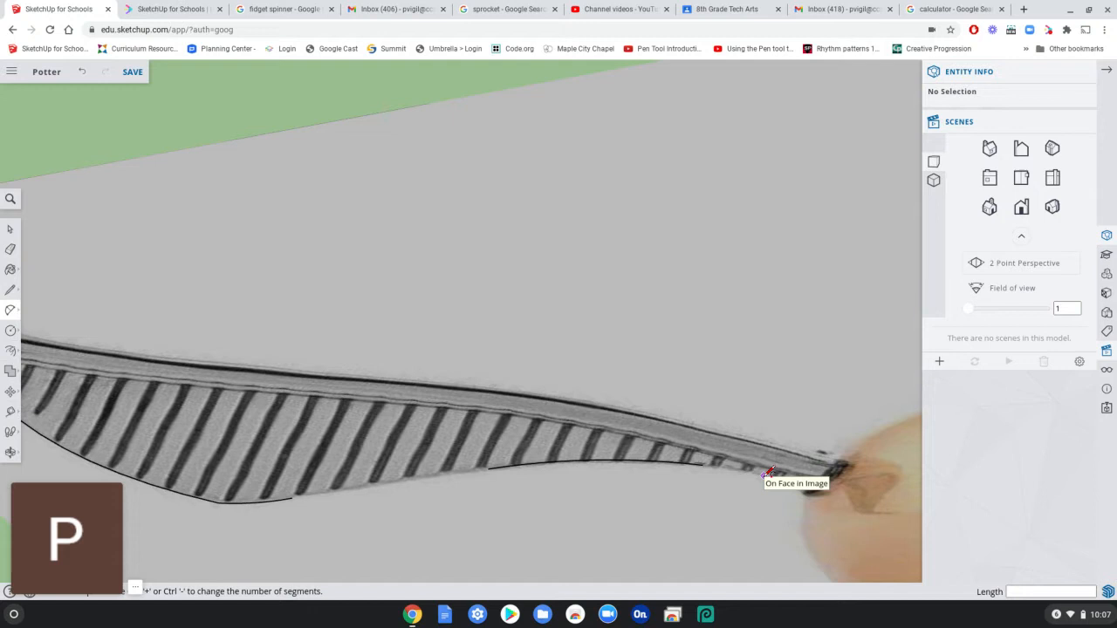
{"action": "left_click", "coordinate": [765, 474]}
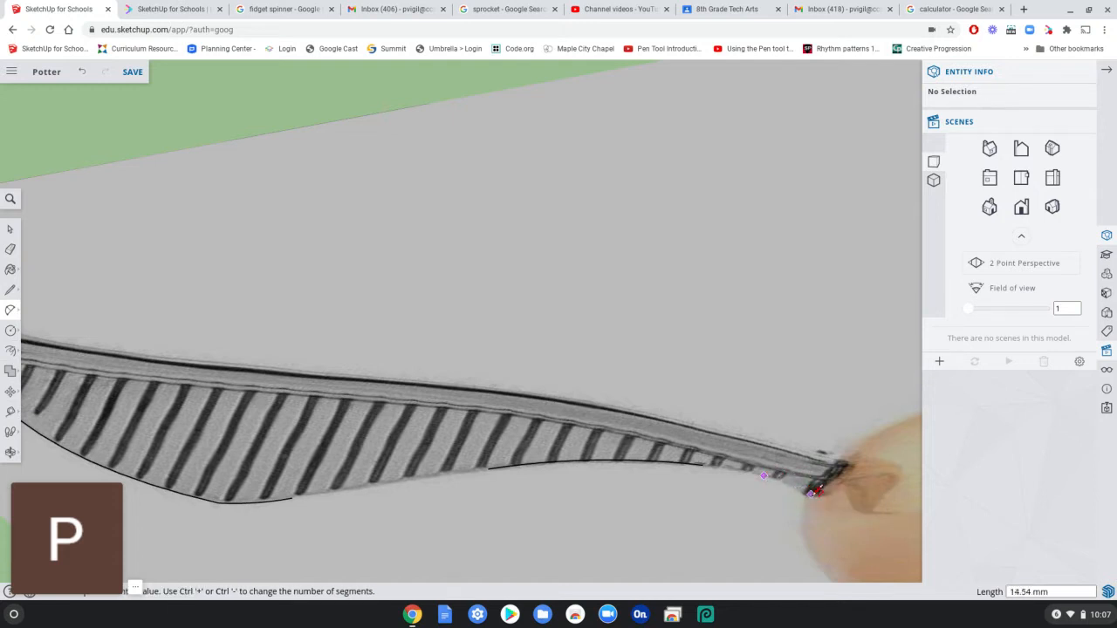
{"action": "left_click", "coordinate": [812, 494]}
{"action": "scroll", "coordinate": [798, 482], "scroll_direction": "up", "scroll_amount": 4}
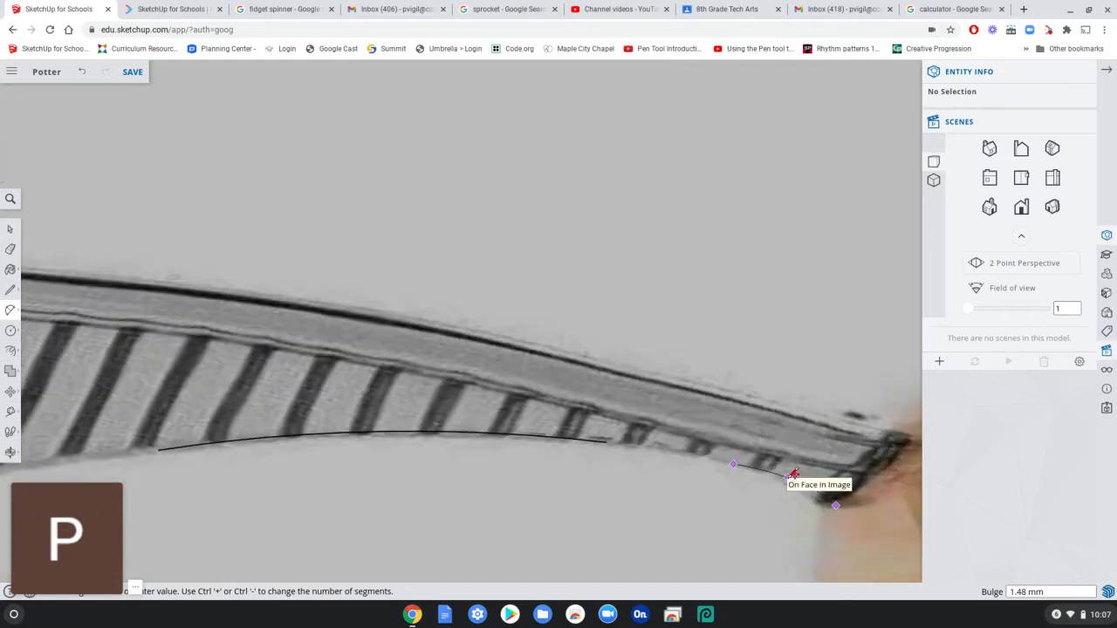
{"action": "left_click", "coordinate": [793, 475]}
- Bridge the two gaps between the arcs along the left wing's lower edge with straight lines from endpoint to endpoint
{"action": "scroll", "coordinate": [716, 507], "scroll_direction": "down", "scroll_amount": 2}
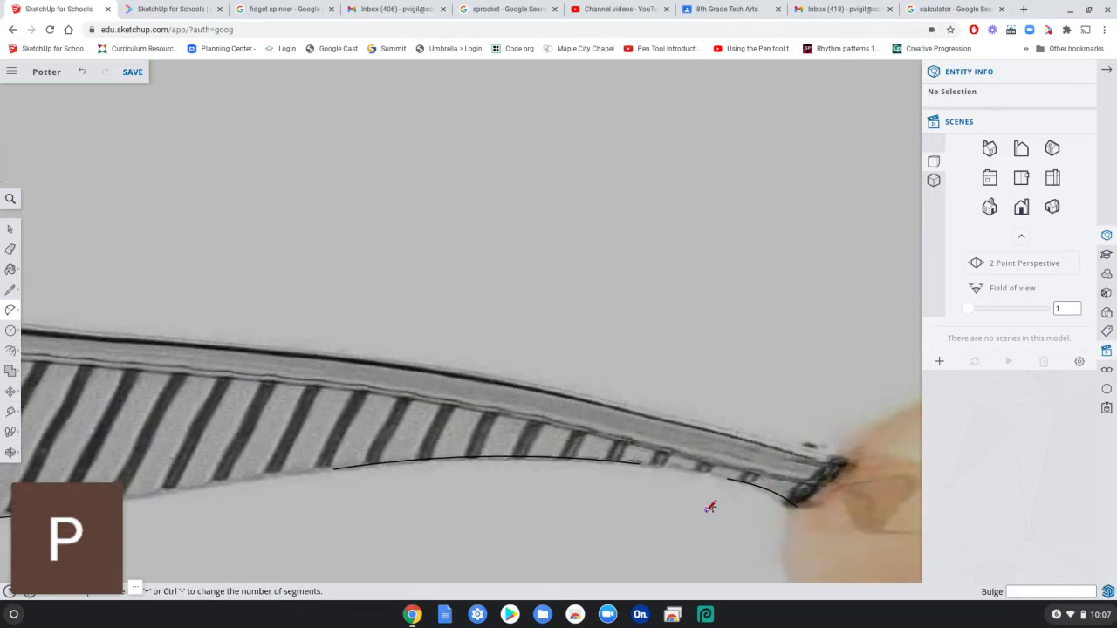
{"action": "scroll", "coordinate": [390, 519], "scroll_direction": "down", "scroll_amount": 2}
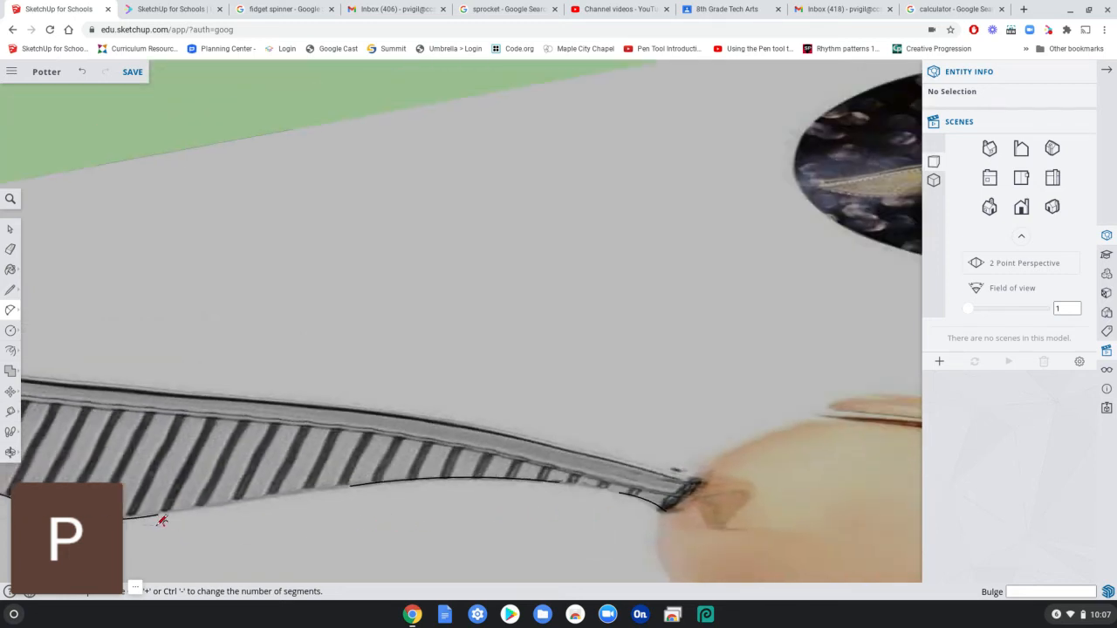
{"action": "left_click", "coordinate": [11, 289]}
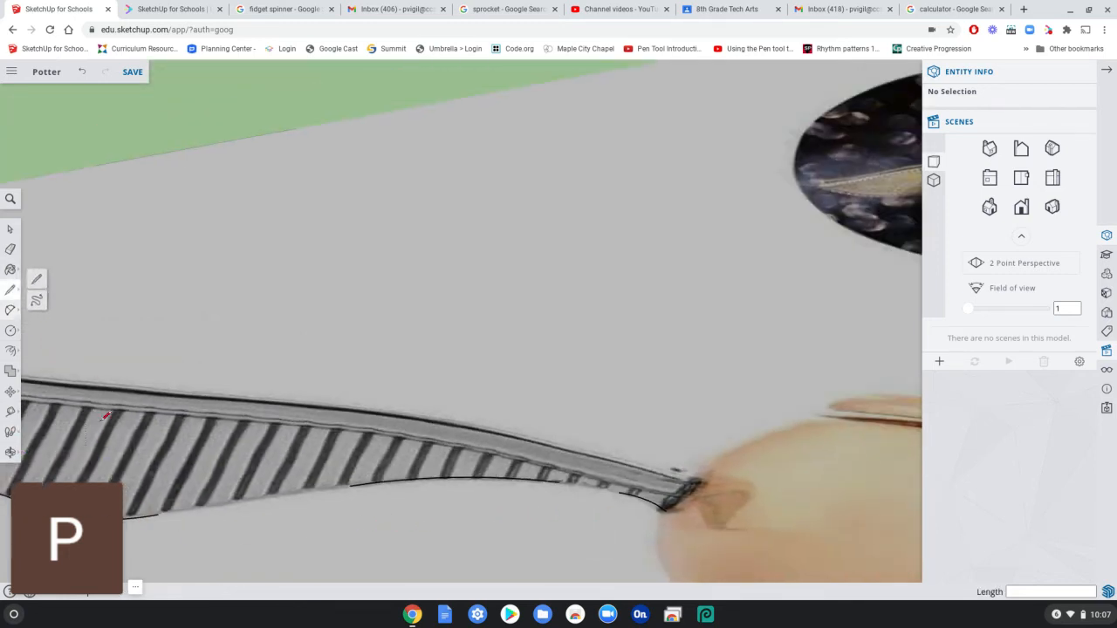
{"action": "left_click", "coordinate": [158, 514]}
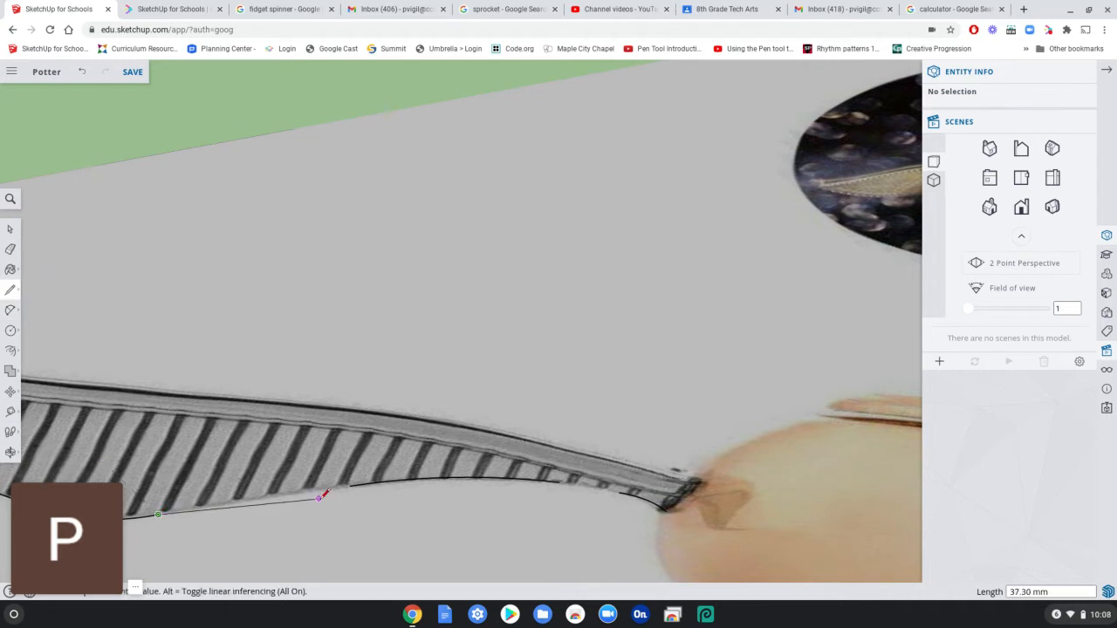
{"action": "left_click", "coordinate": [351, 485]}
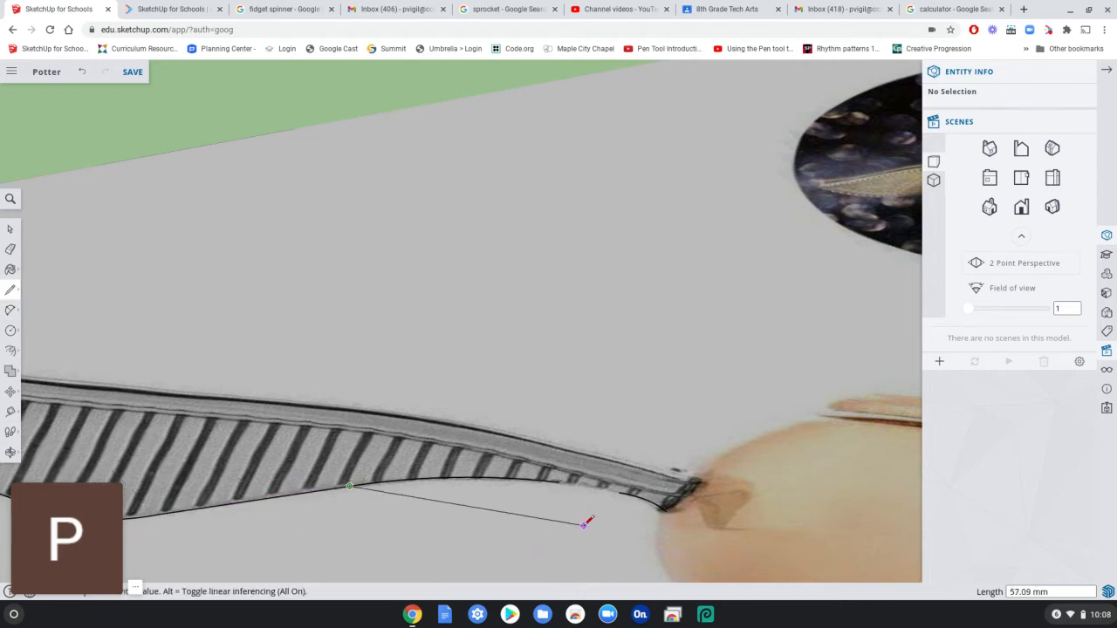
{"action": "key", "text": "Escape"}
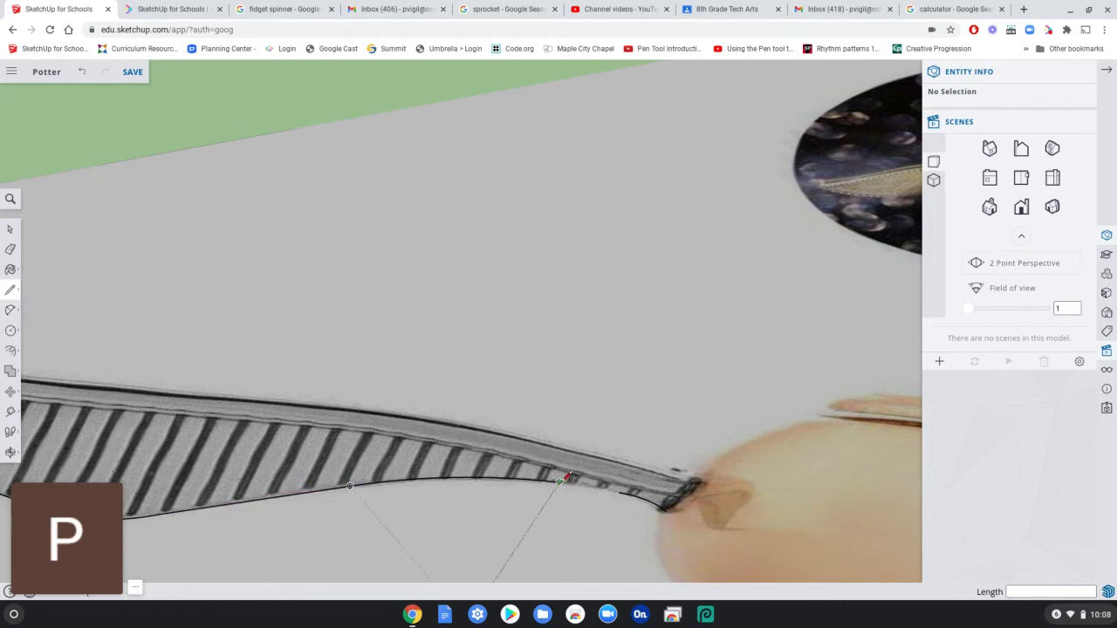
{"action": "left_click", "coordinate": [559, 481]}
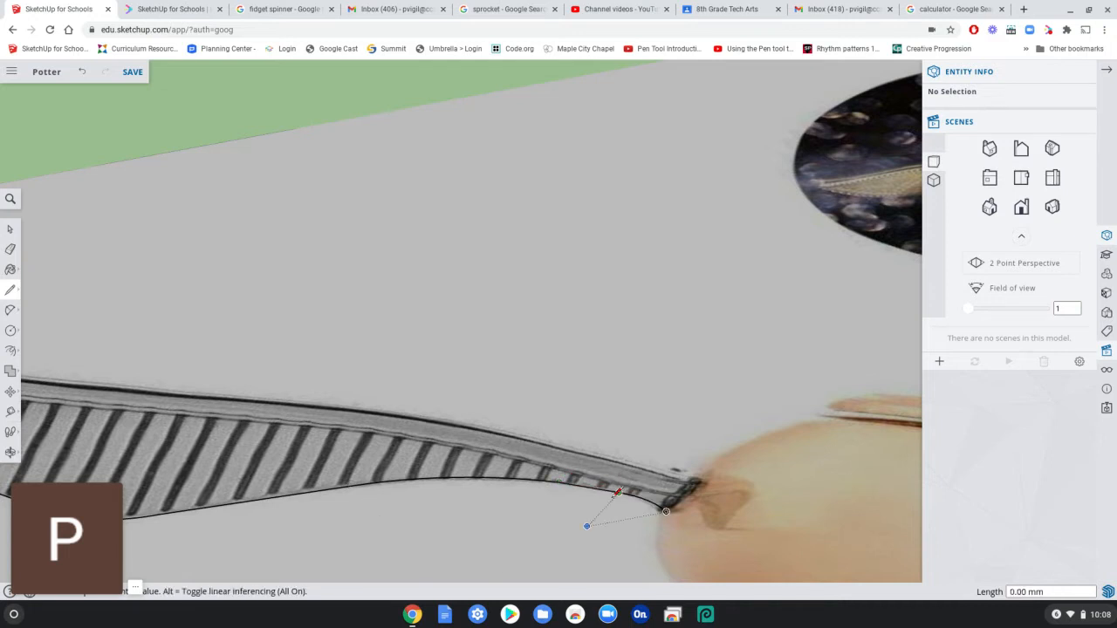
{"action": "scroll", "coordinate": [512, 518], "scroll_direction": "down", "scroll_amount": 5}
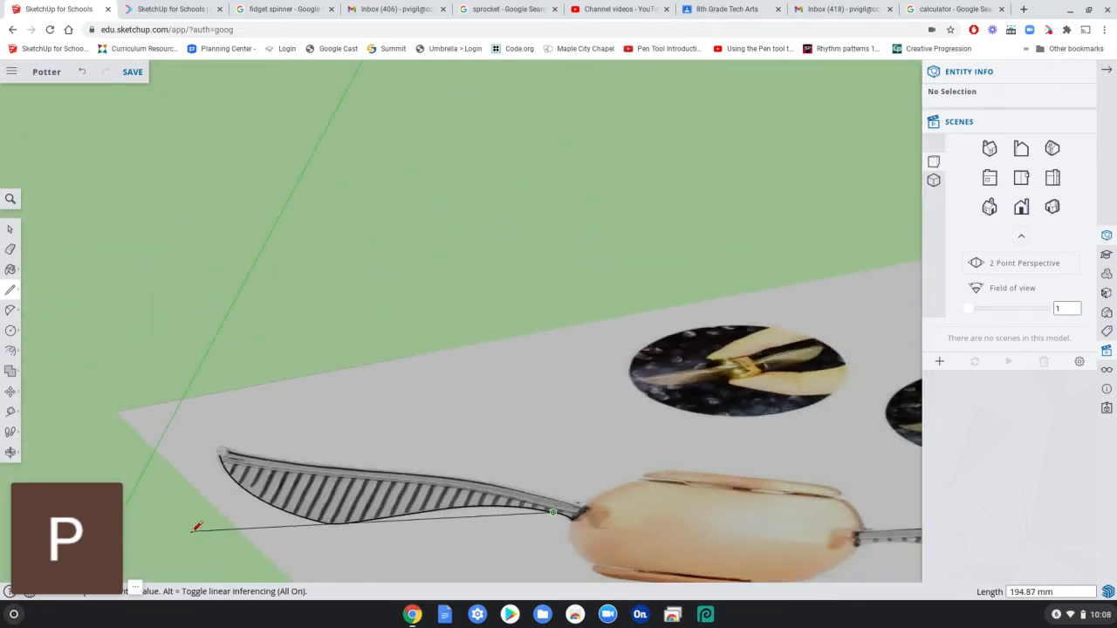
{"action": "key", "text": "Escape"}
- Draw a line about 14 mm long across the wing's root, from the last arc's end up to the upper band
{"action": "middle_click_drag", "start_coordinate": [262, 531], "coordinate": [321, 521]}
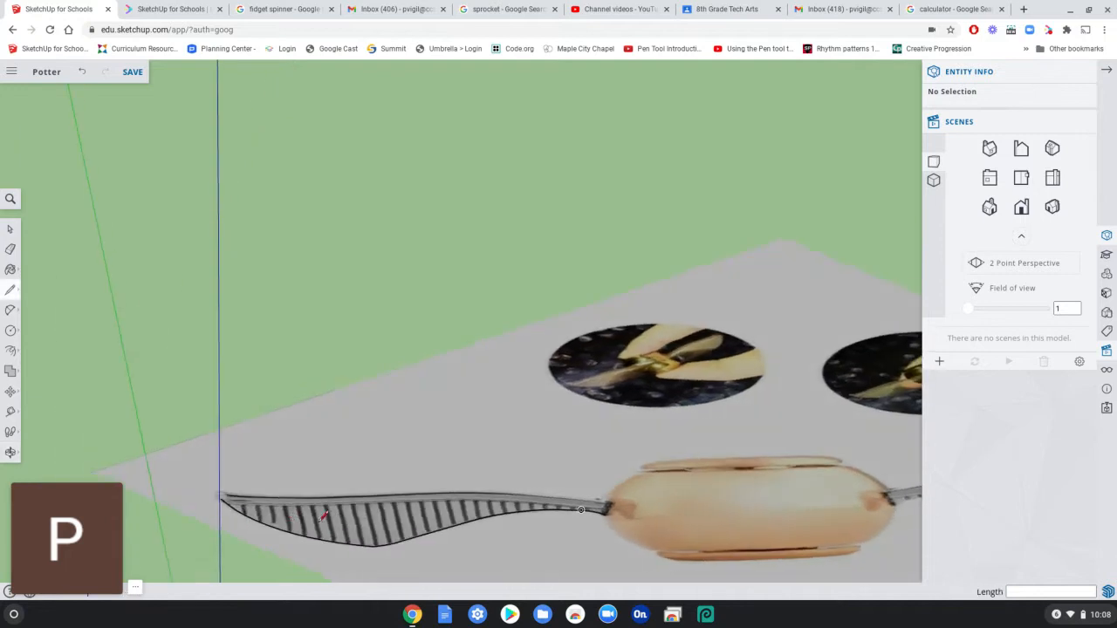
{"action": "scroll", "coordinate": [555, 537], "scroll_direction": "down", "scroll_amount": 3}
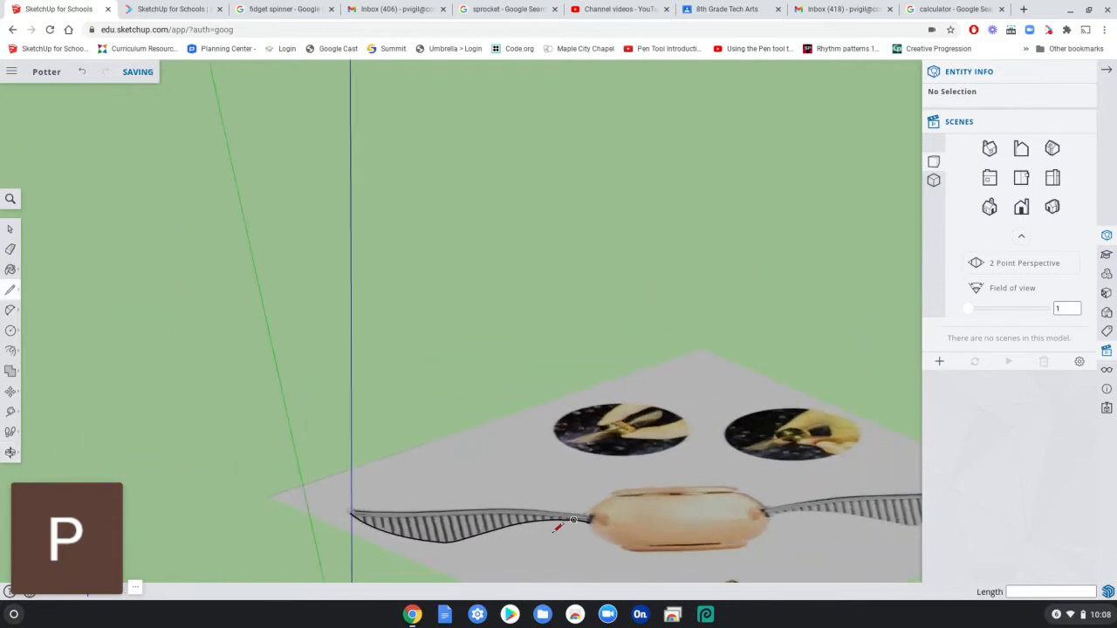
{"action": "middle_click_drag", "start_coordinate": [555, 532], "coordinate": [544, 582]}
{"action": "middle_click_drag", "start_coordinate": [547, 485], "coordinate": [357, 529]}
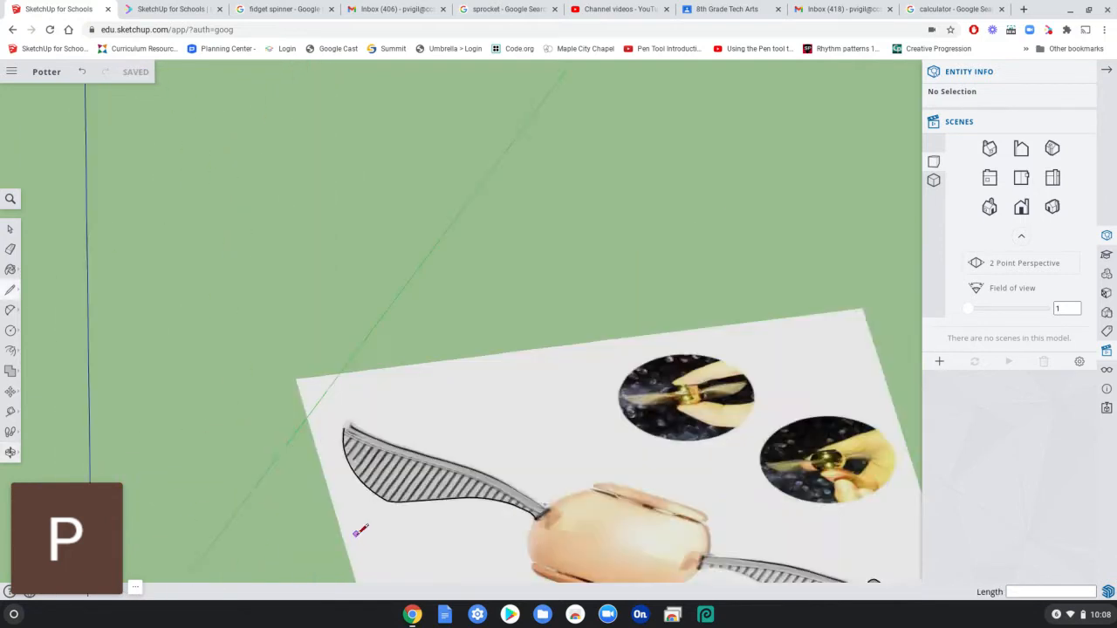
{"action": "scroll", "coordinate": [411, 526], "scroll_direction": "up", "scroll_amount": 5}
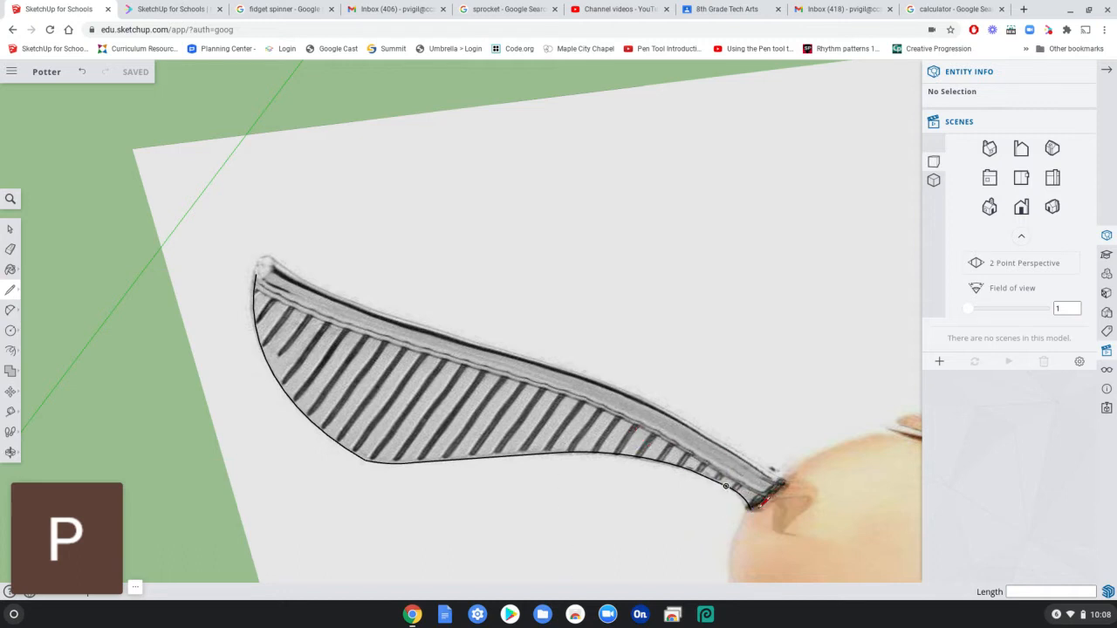
{"action": "left_click", "coordinate": [751, 509]}
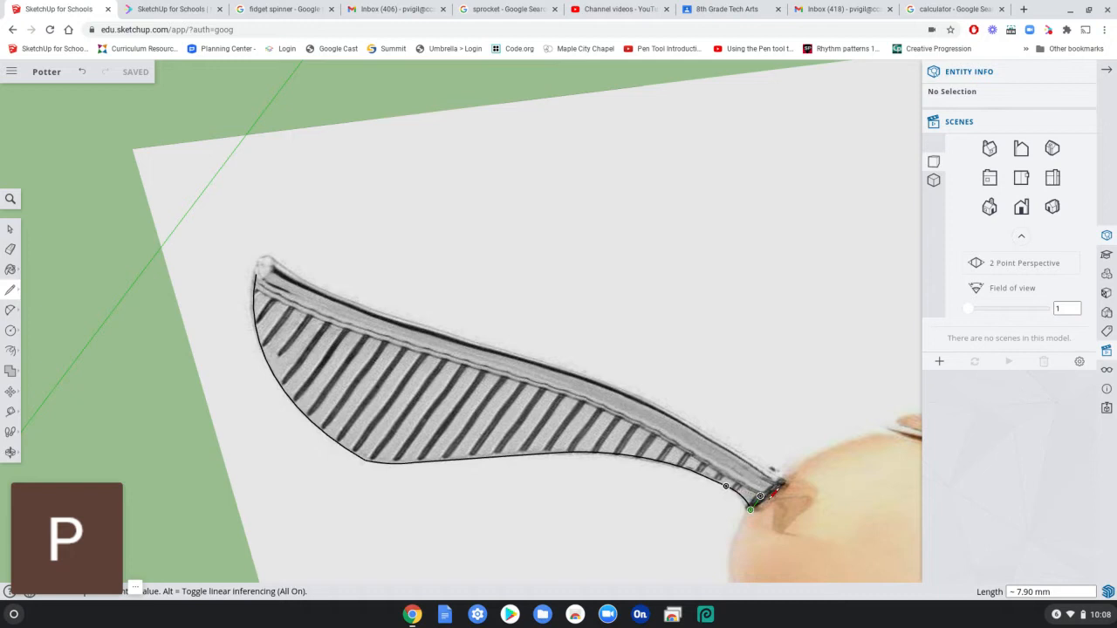
{"action": "scroll", "coordinate": [773, 492], "scroll_direction": "up", "scroll_amount": 3}
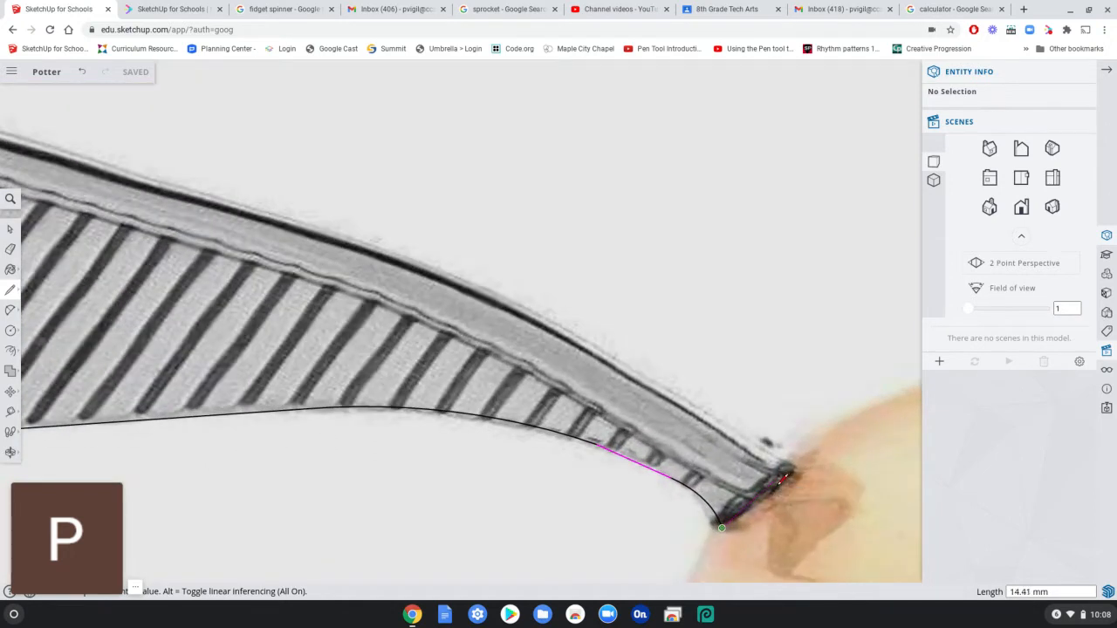
{"action": "left_click", "coordinate": [773, 481]}
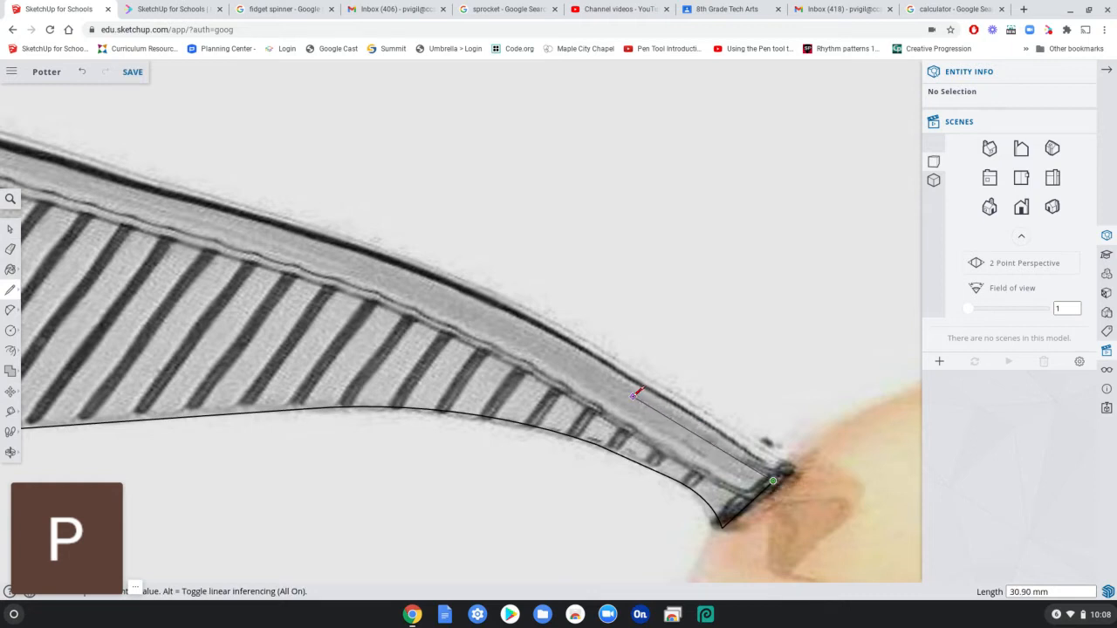
- Trace connected straight segments along the middle of the upper band from the root to the wing tip, closing the lower wing outline
{"action": "left_click", "coordinate": [440, 299]}
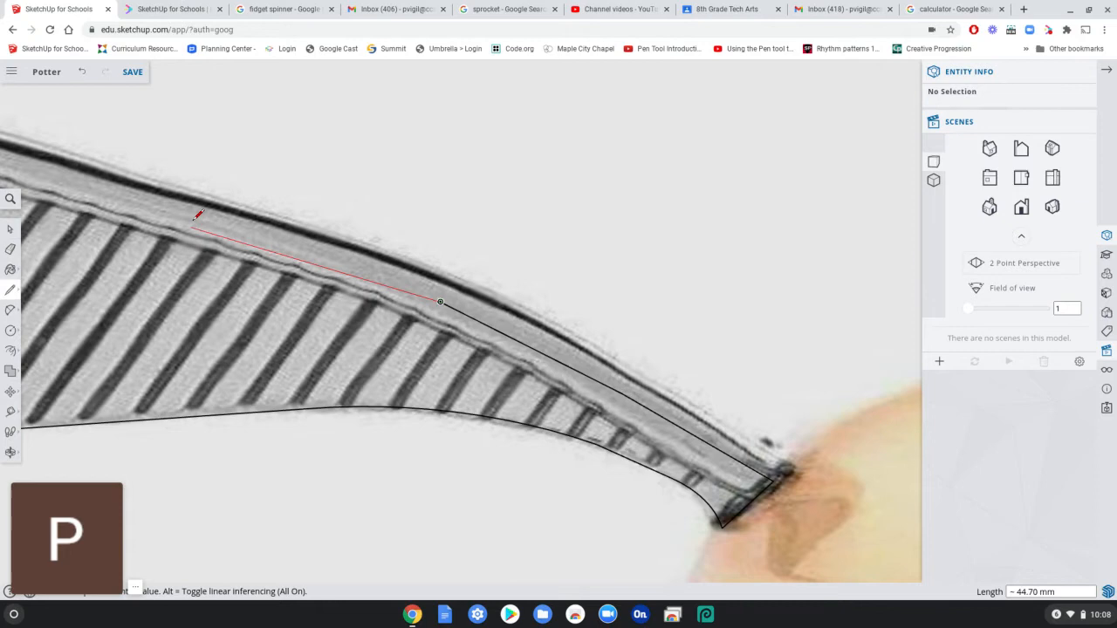
{"action": "scroll", "coordinate": [263, 240], "scroll_direction": "up", "scroll_amount": 3}
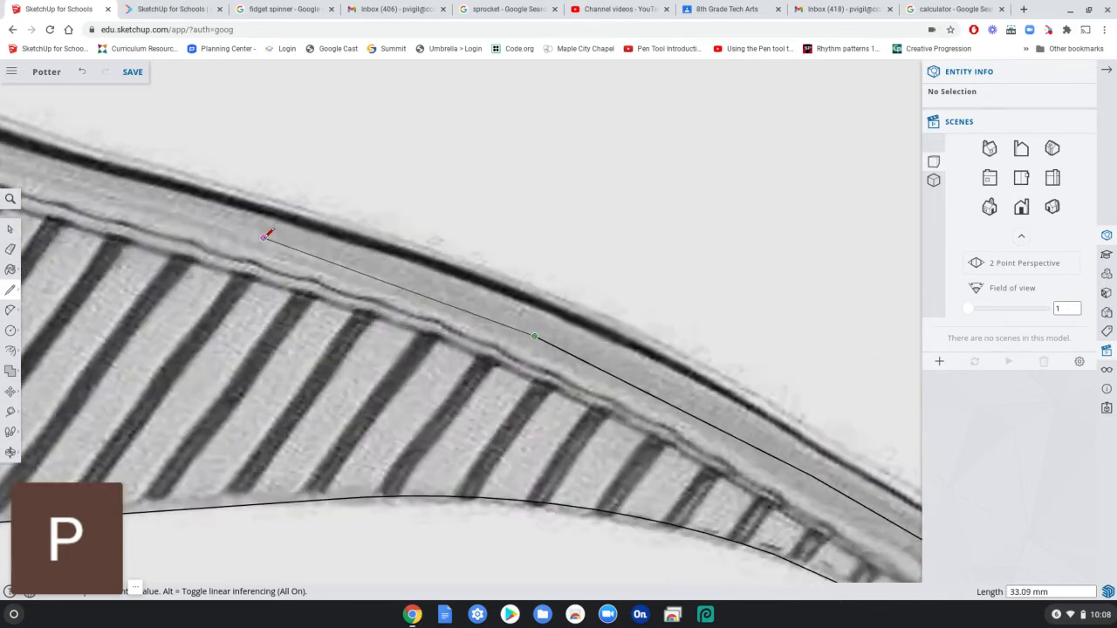
{"action": "left_click", "coordinate": [270, 240]}
{"action": "scroll", "coordinate": [269, 240], "scroll_direction": "down", "scroll_amount": 6}
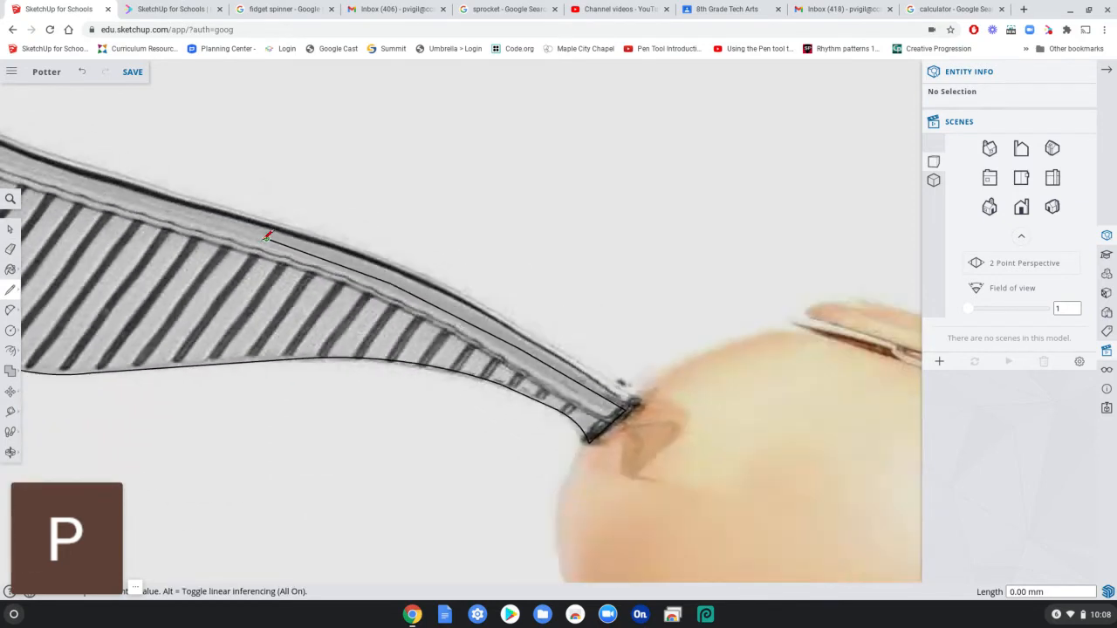
{"action": "middle_click_drag", "start_coordinate": [222, 368], "coordinate": [669, 444], "text": "shift"}
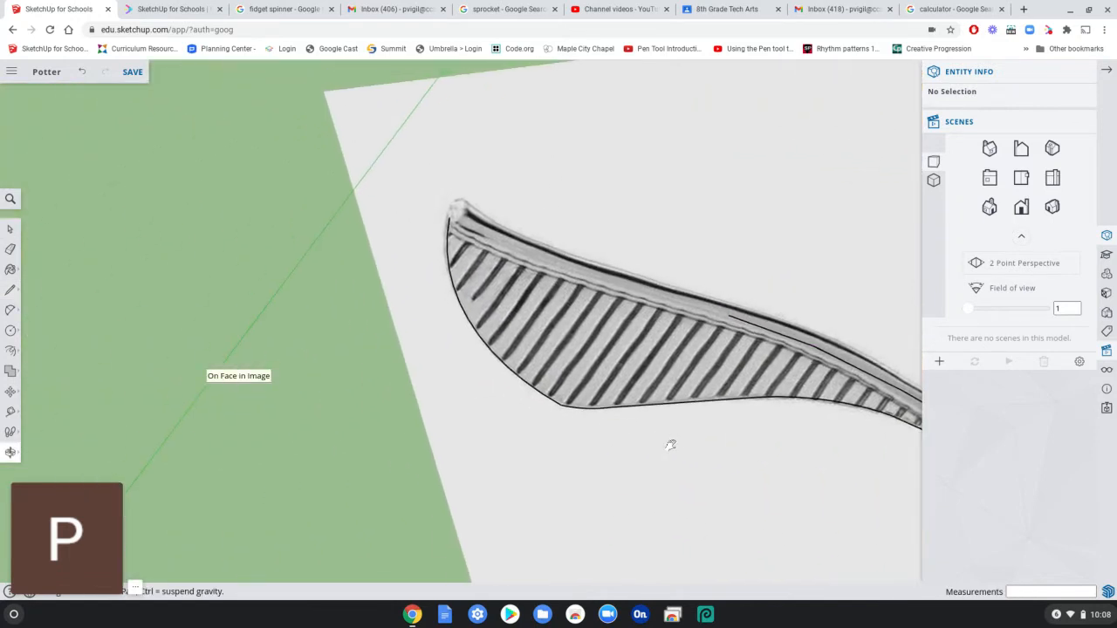
{"action": "left_click", "coordinate": [664, 296]}
{"action": "left_click", "coordinate": [586, 273]}
{"action": "left_click", "coordinate": [525, 254]}
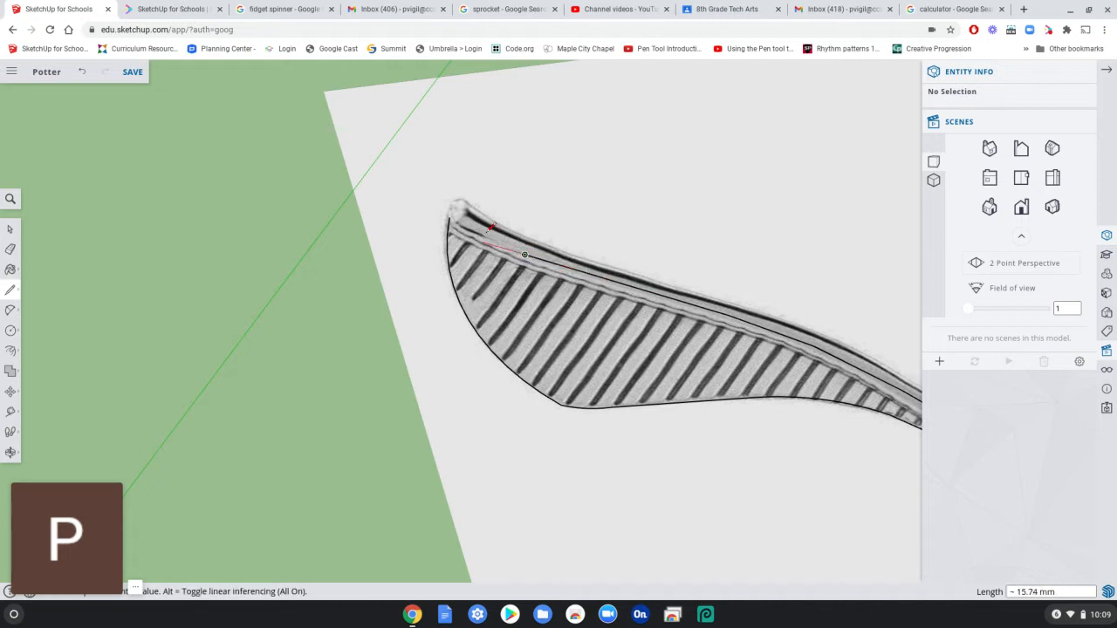
{"action": "scroll", "coordinate": [492, 227], "scroll_direction": "up", "scroll_amount": 3}
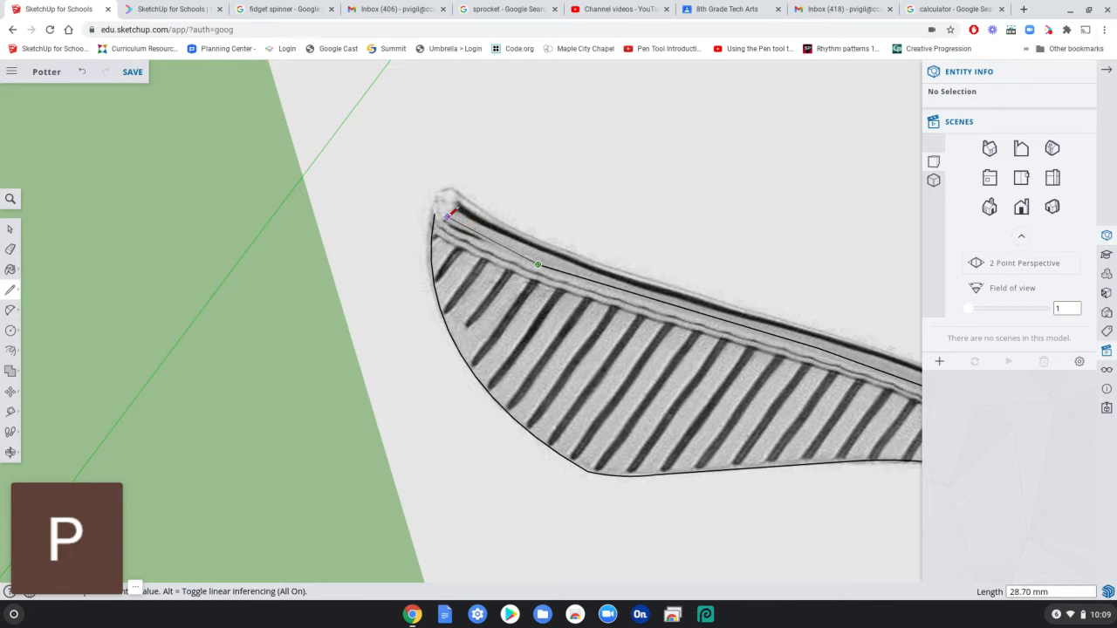
{"action": "left_click", "coordinate": [443, 206]}
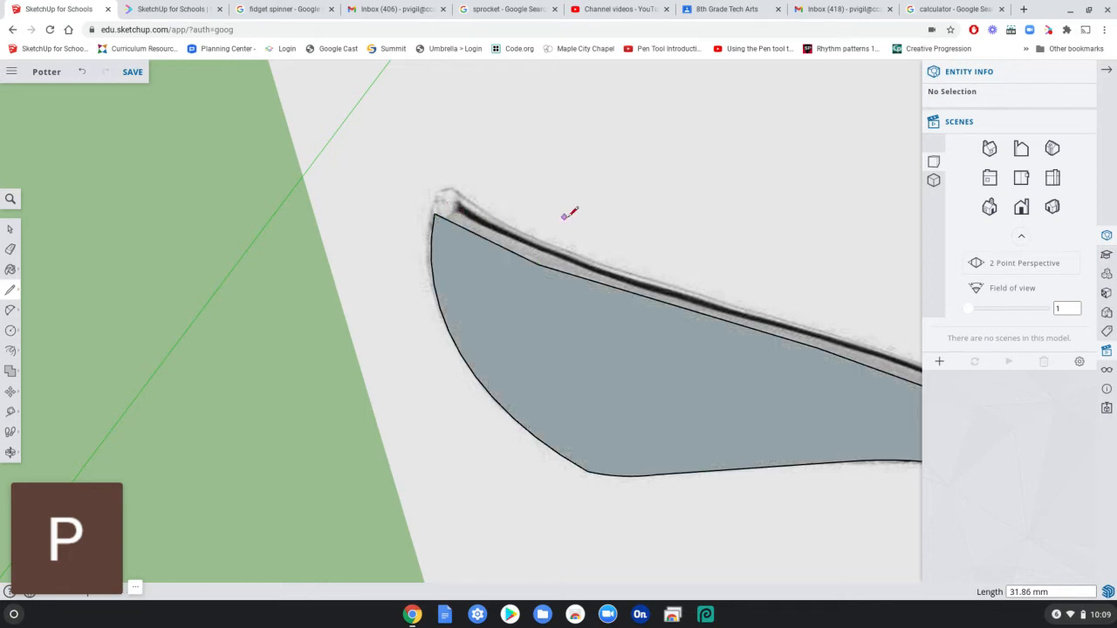
- Make the closed lower wing face and its edges a component named Feather
{"action": "scroll", "coordinate": [594, 219], "scroll_direction": "down", "scroll_amount": 2}
{"action": "scroll", "coordinate": [591, 222], "scroll_direction": "down", "scroll_amount": 4}
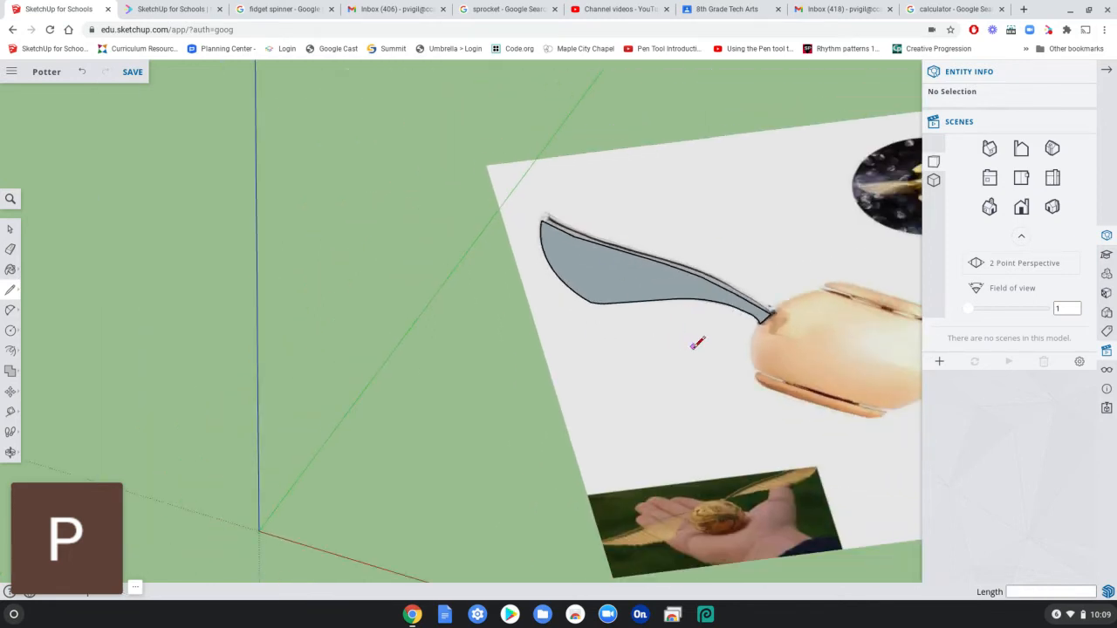
{"action": "scroll", "coordinate": [697, 344], "scroll_direction": "up", "scroll_amount": 2}
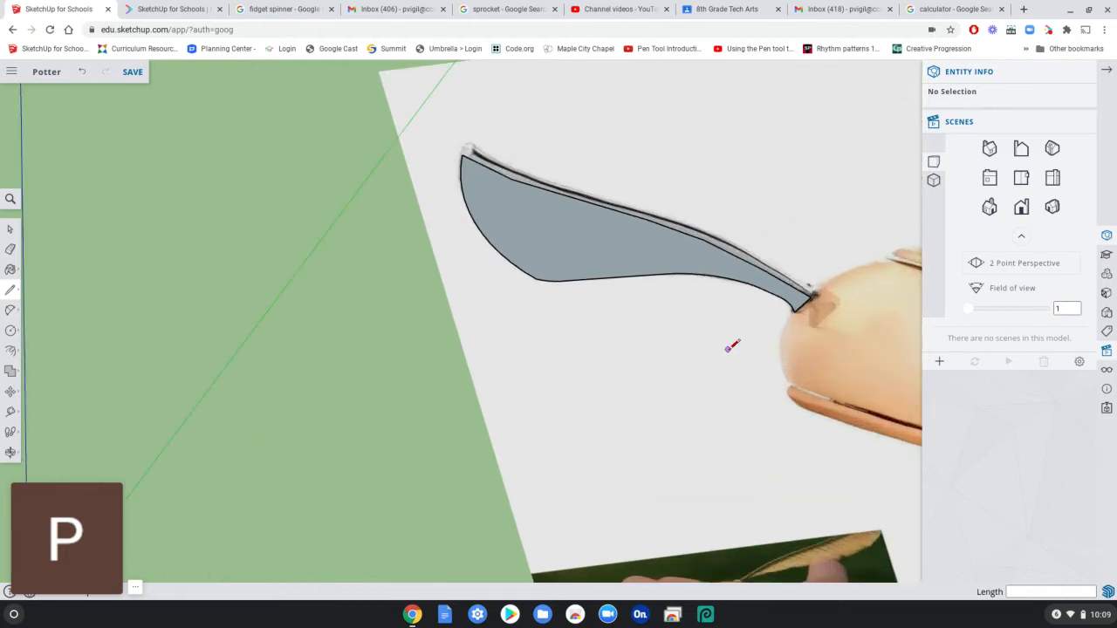
{"action": "middle_click_drag", "start_coordinate": [728, 350], "coordinate": [699, 349], "text": "shift"}
{"action": "middle_click_drag", "start_coordinate": [539, 372], "coordinate": [529, 368], "text": "shift"}
{"action": "key", "text": "l"}
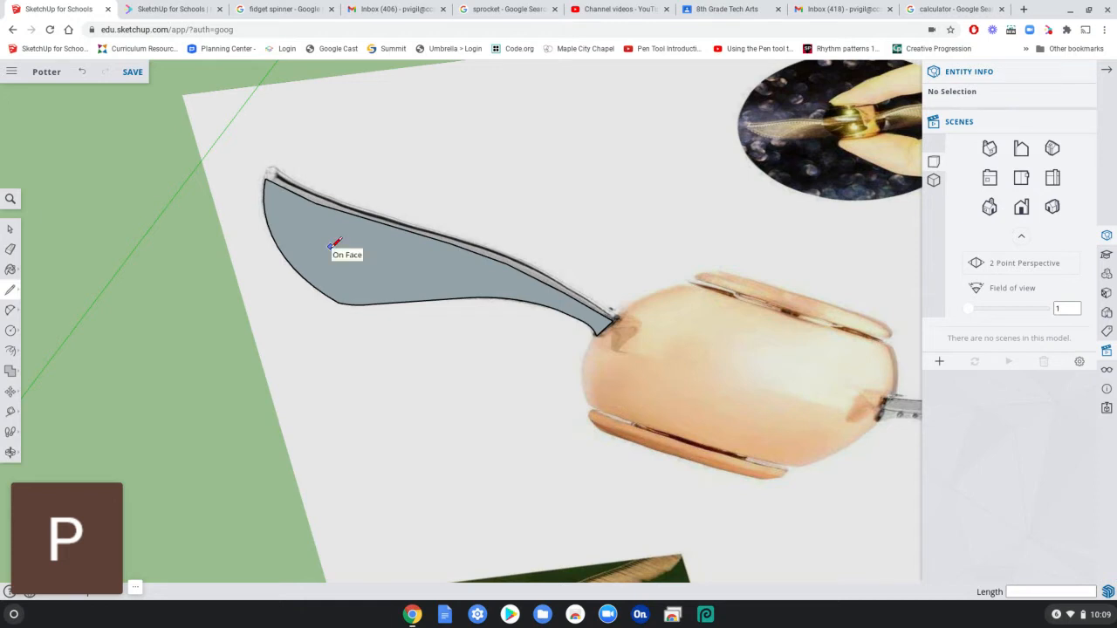
{"action": "left_click", "coordinate": [11, 228]}
{"action": "left_click", "coordinate": [369, 257]}
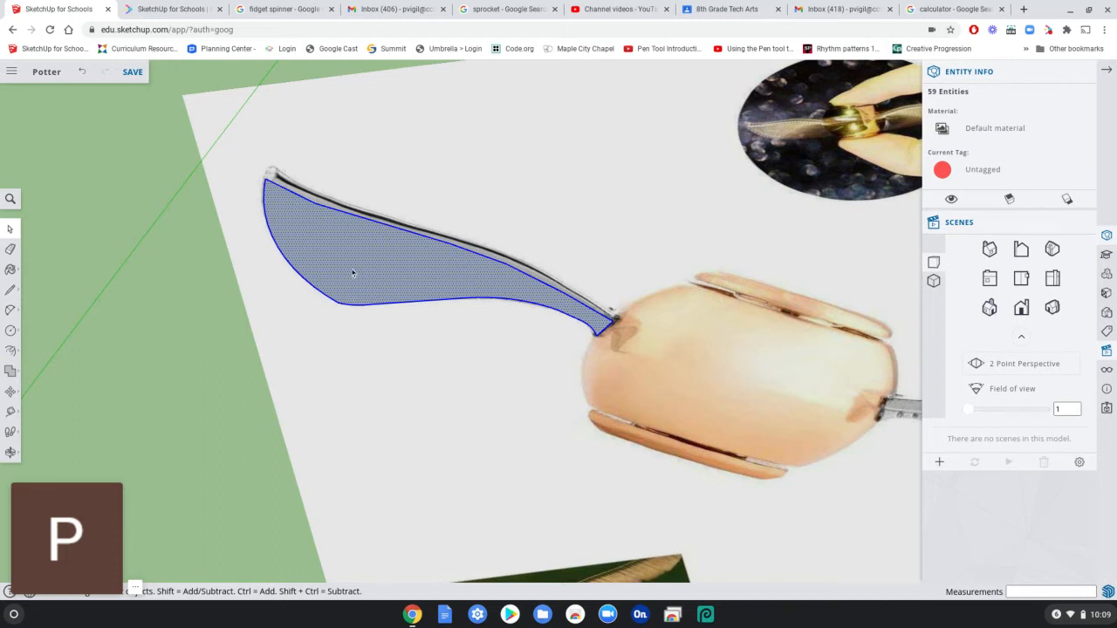
{"action": "right_click", "coordinate": [352, 274]}
{"action": "mouse_move", "coordinate": [386, 365]}
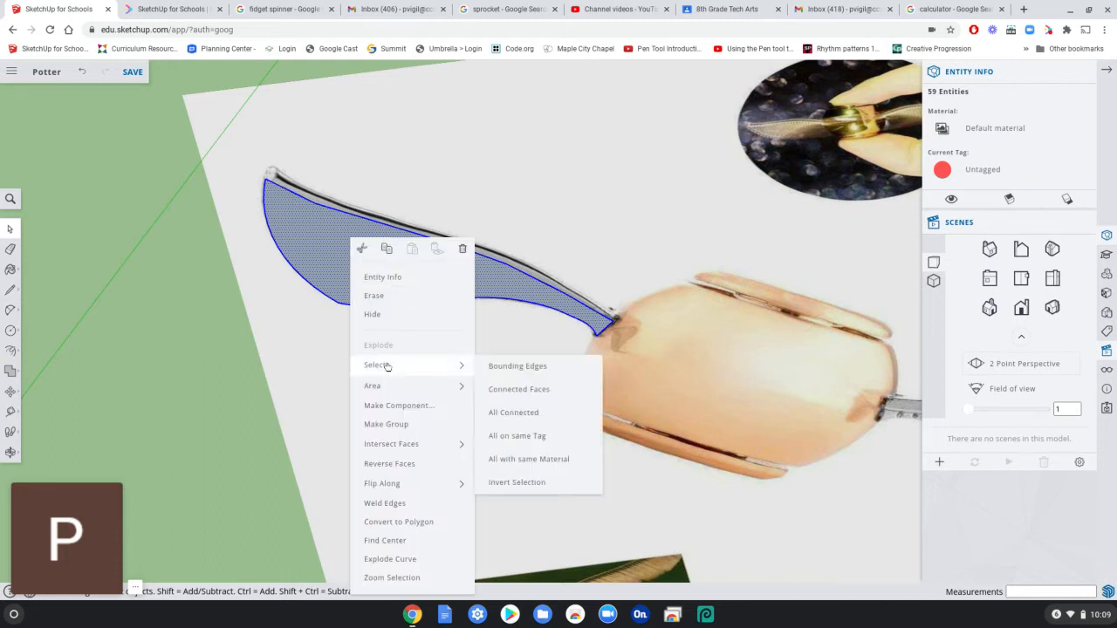
{"action": "left_click", "coordinate": [405, 407]}
{"action": "type", "text": "c"}
{"action": "key", "text": "BackSpace"}
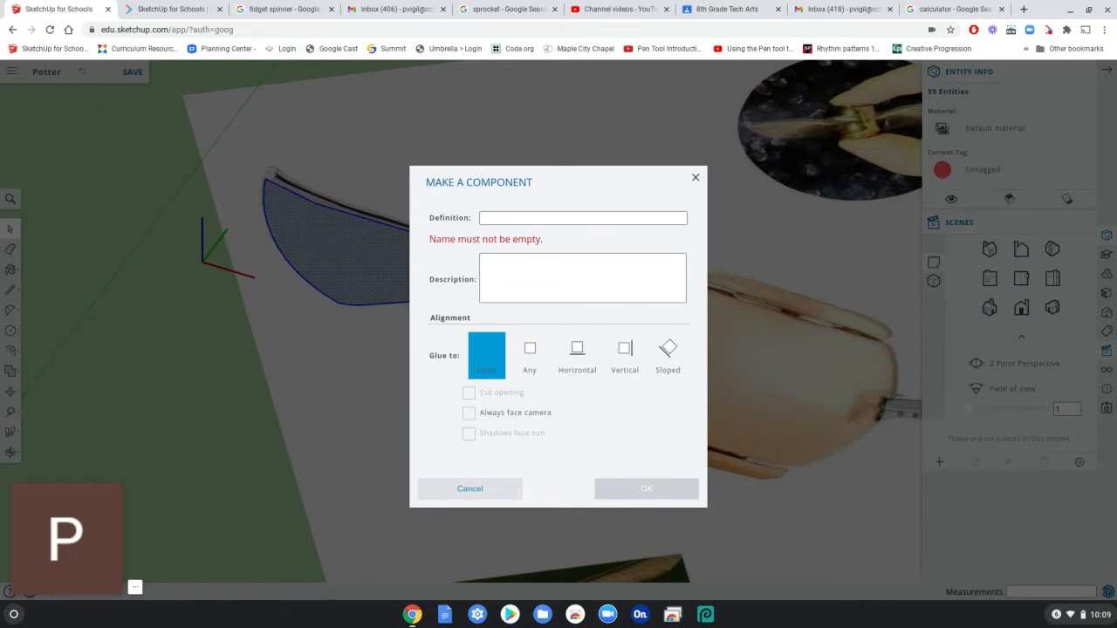
{"action": "type", "text": "Feather"}
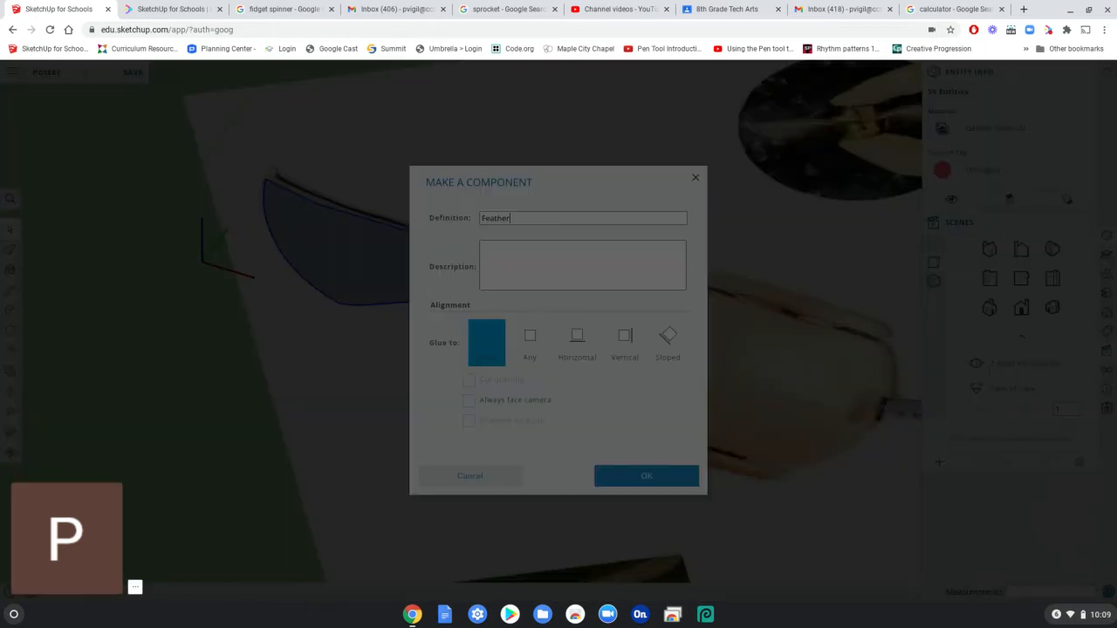
{"action": "key", "text": "Return"}
- Move the Feather component 500 mm along the red axis, off the reference image's left wing to the other modelled parts
{"action": "scroll", "coordinate": [176, 395], "scroll_direction": "down", "scroll_amount": 2}
{"action": "middle_click_drag", "start_coordinate": [176, 395], "coordinate": [312, 349]}
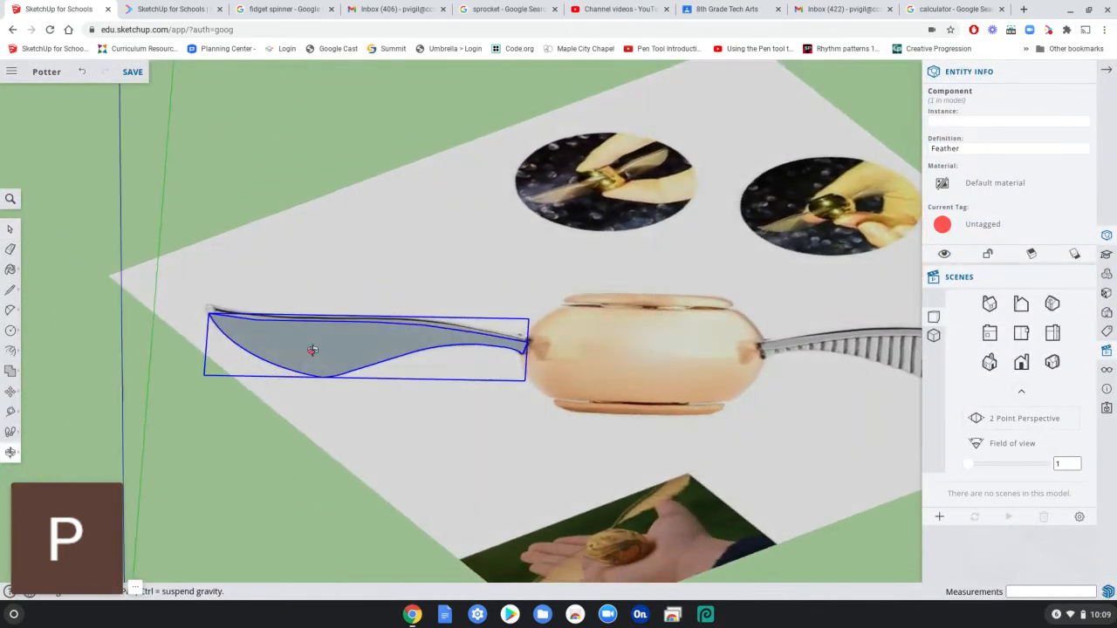
{"action": "left_click", "coordinate": [10, 392]}
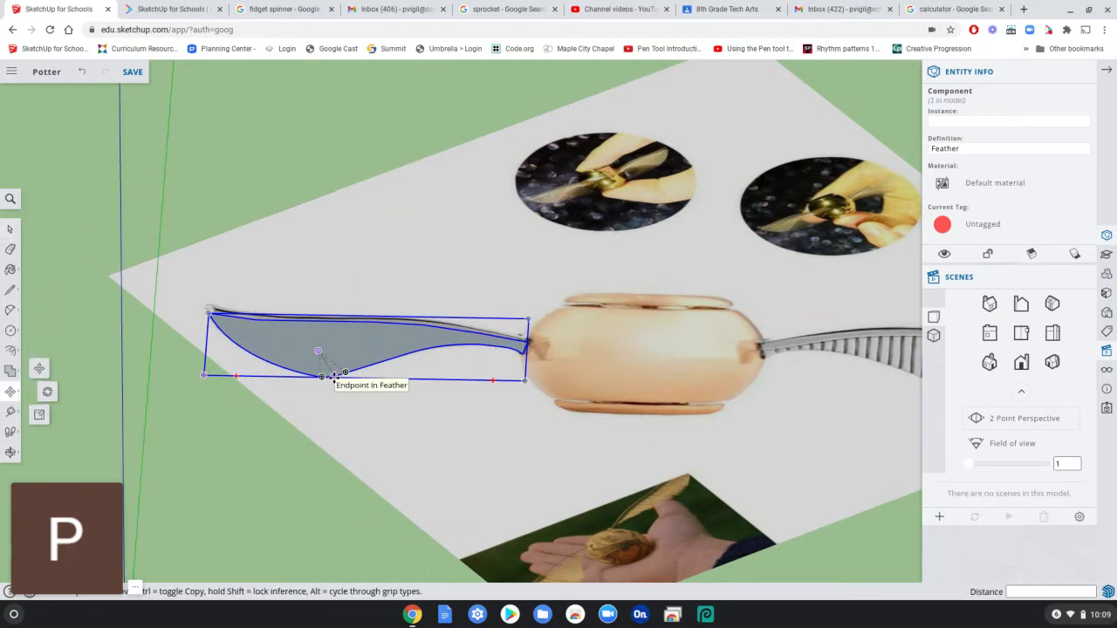
{"action": "left_click", "coordinate": [333, 378]}
{"action": "type", "text": "500"}
{"action": "key", "text": "Return"}
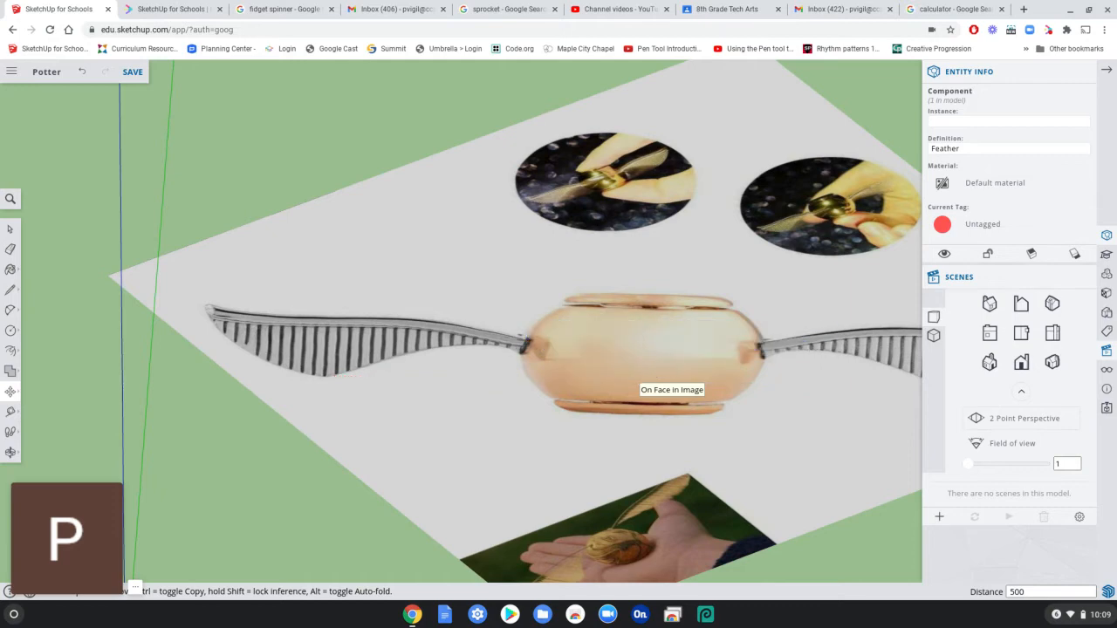
{"action": "scroll", "coordinate": [641, 379], "scroll_direction": "down", "scroll_amount": 4}
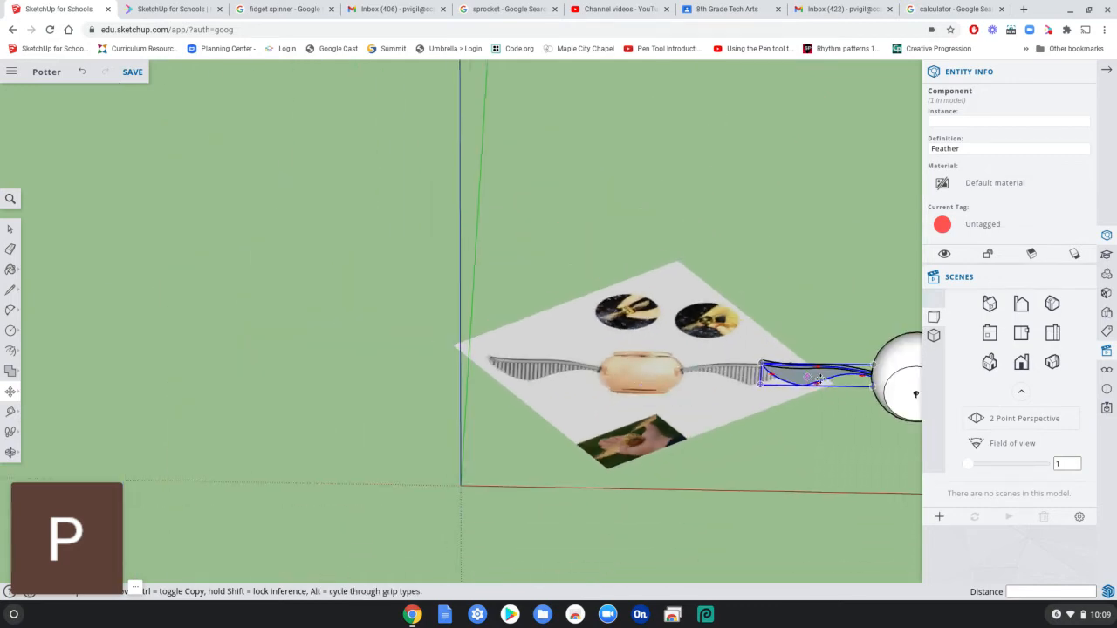
{"action": "scroll", "coordinate": [860, 384], "scroll_direction": "up", "scroll_amount": 5}
{"action": "scroll", "coordinate": [861, 381], "scroll_direction": "down", "scroll_amount": 5}
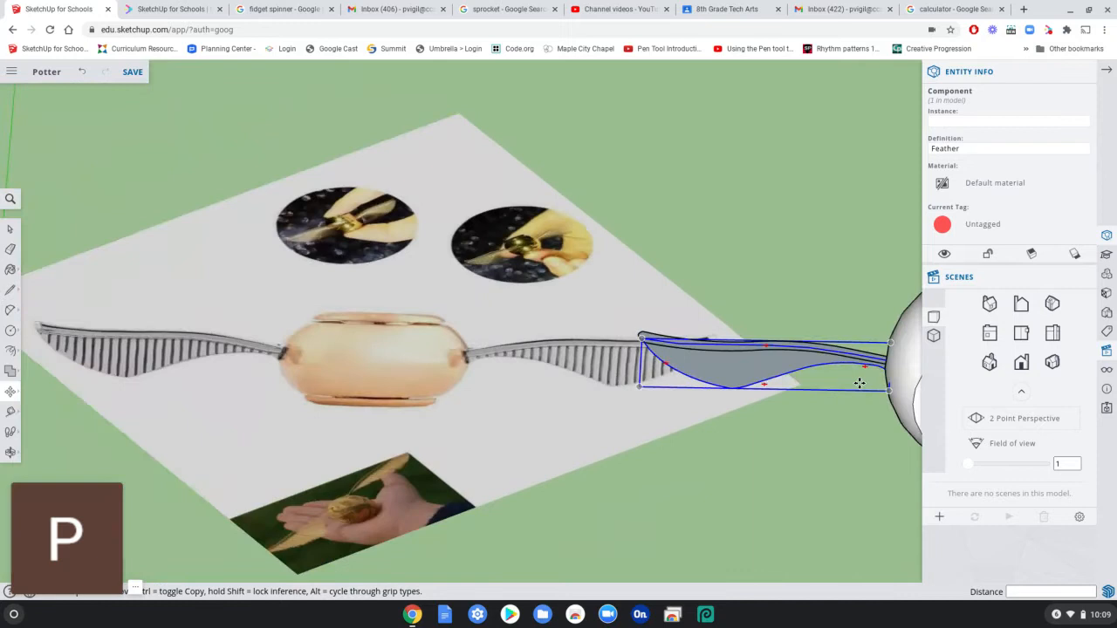
{"action": "key", "text": "Escape"}
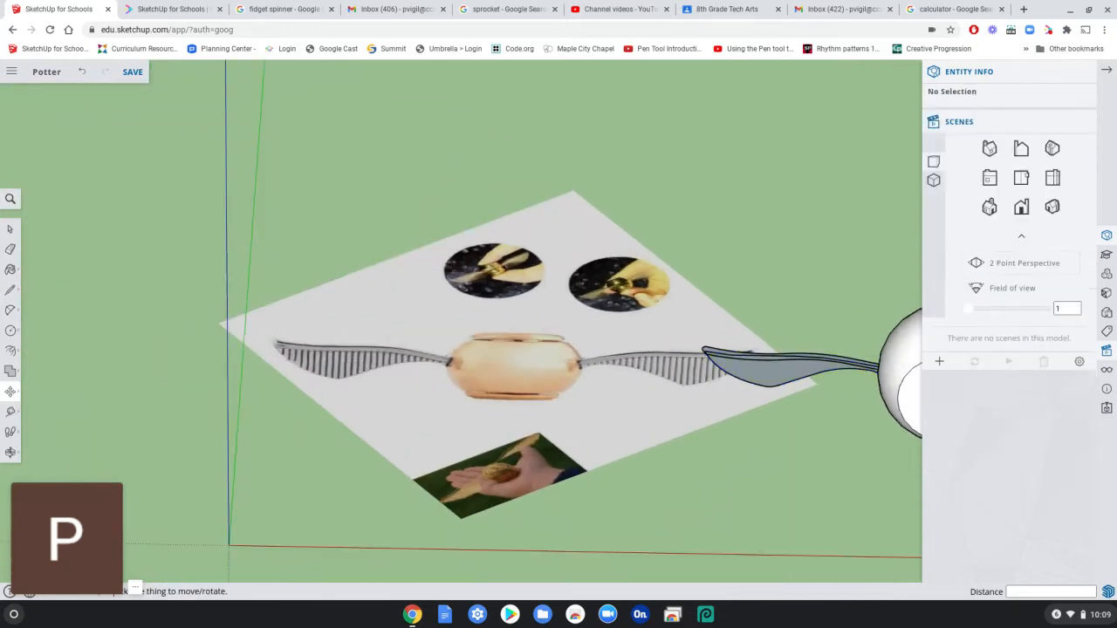
{"action": "scroll", "coordinate": [334, 365], "scroll_direction": "up", "scroll_amount": 5}
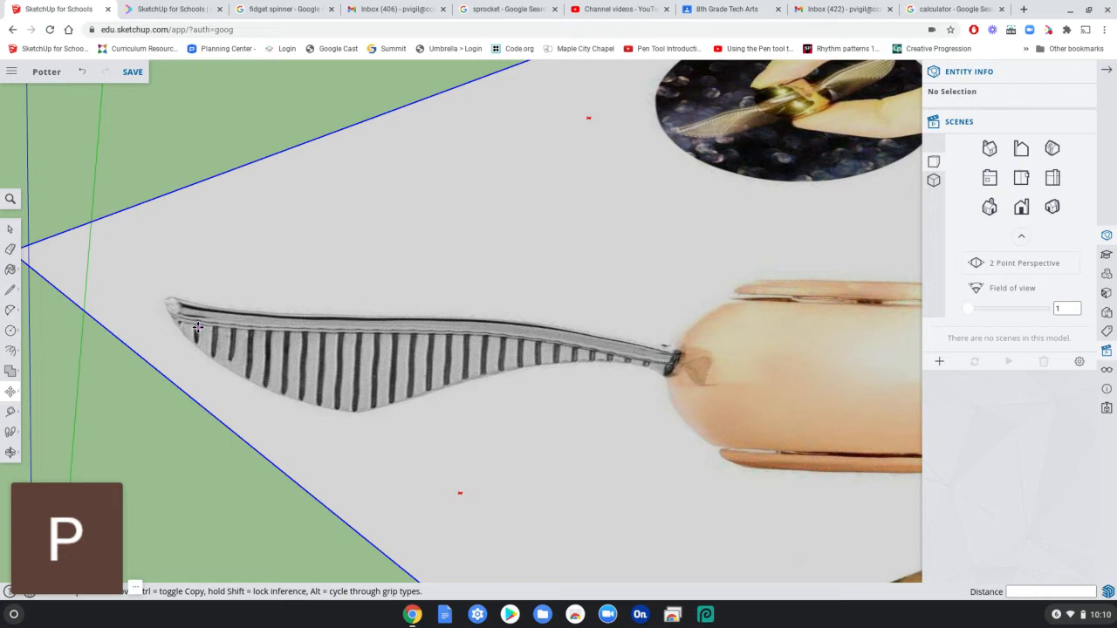
{"action": "scroll", "coordinate": [193, 341], "scroll_direction": "up", "scroll_amount": 5}
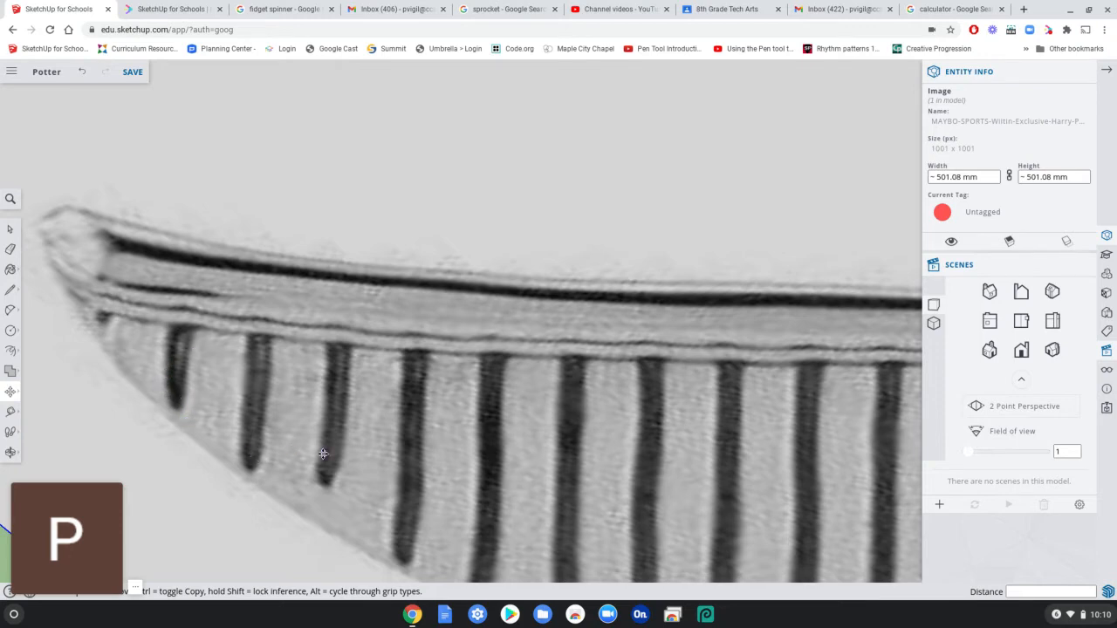
{"action": "scroll", "coordinate": [325, 475], "scroll_direction": "down", "scroll_amount": 5}
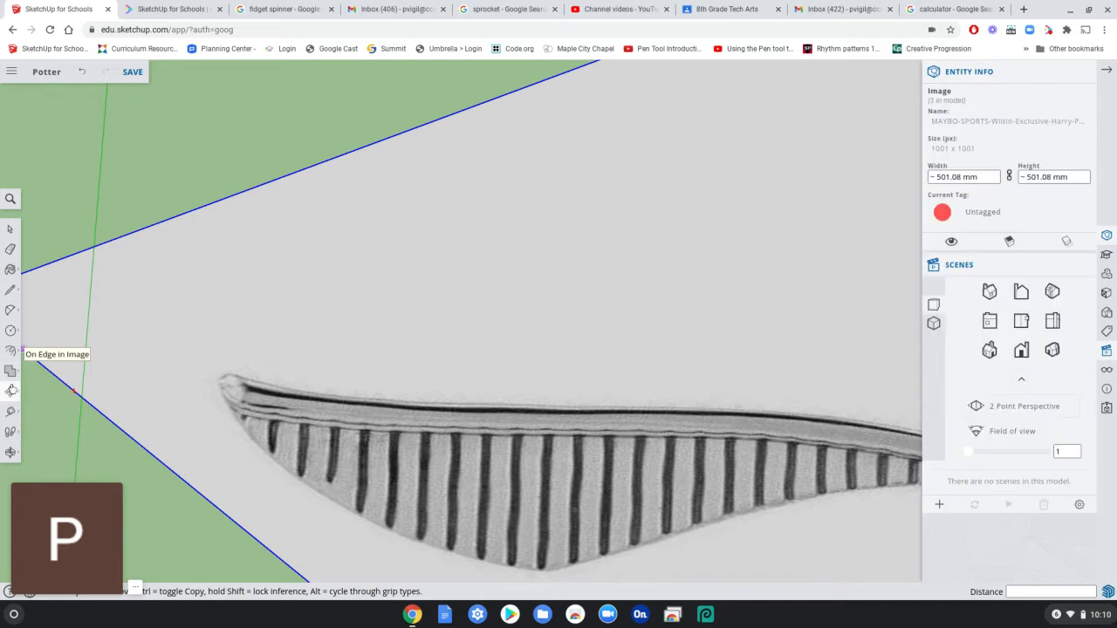
{"action": "left_click", "coordinate": [11, 292]}
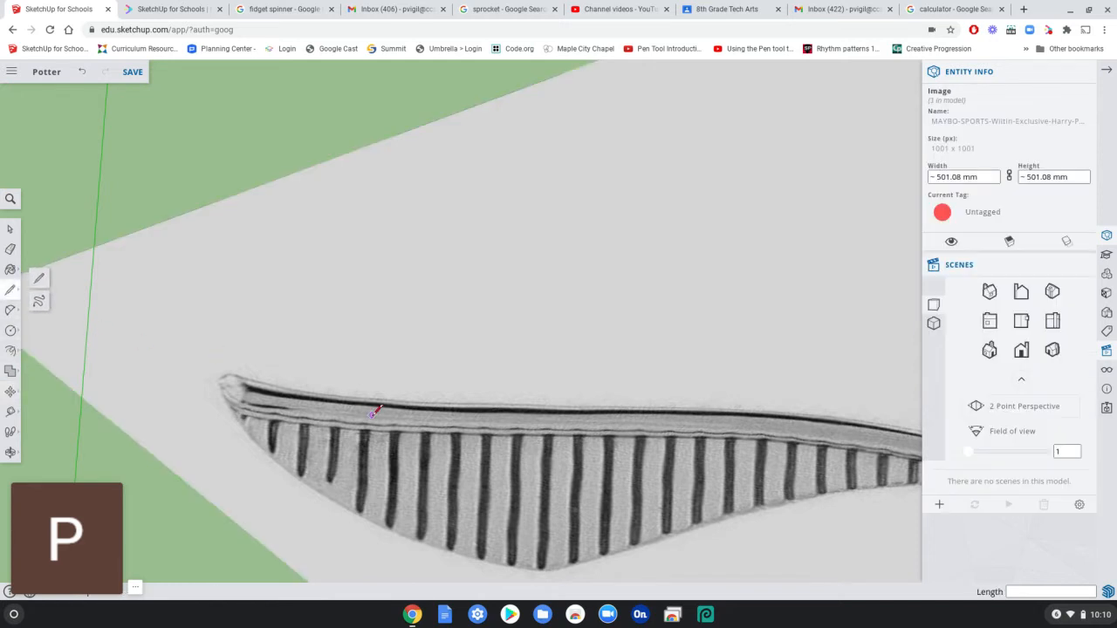
{"action": "left_click", "coordinate": [486, 435]}
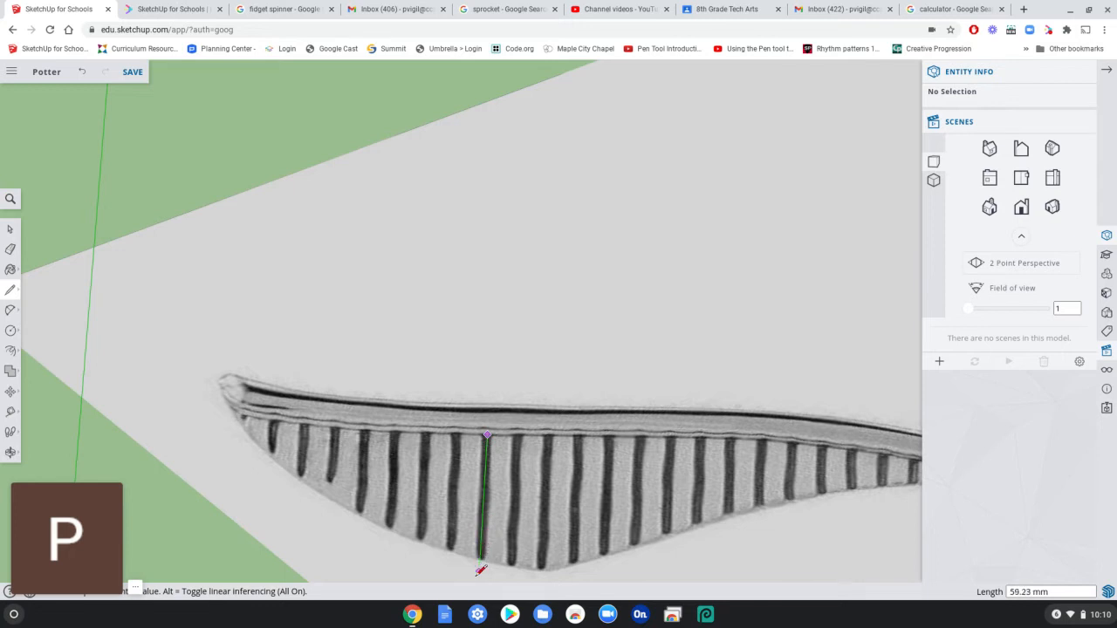
{"action": "key", "text": "Escape"}
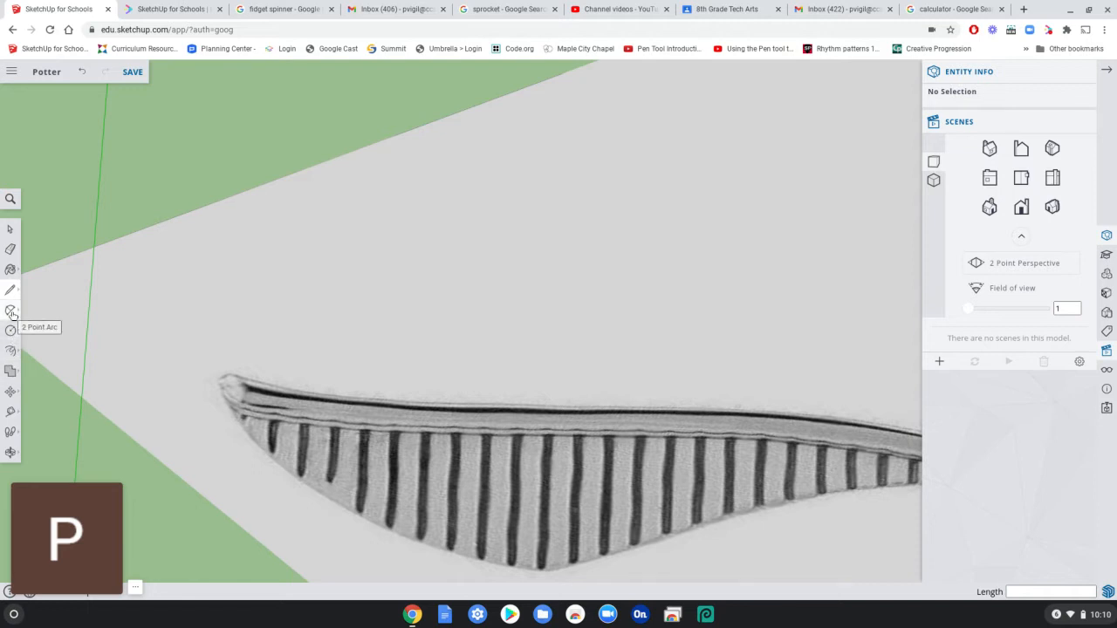
- Draw a narrow rectangle about 86.5 mm by 1.4 mm from the left wing's tip downward, parallel to the green axis
{"action": "left_click", "coordinate": [10, 330]}
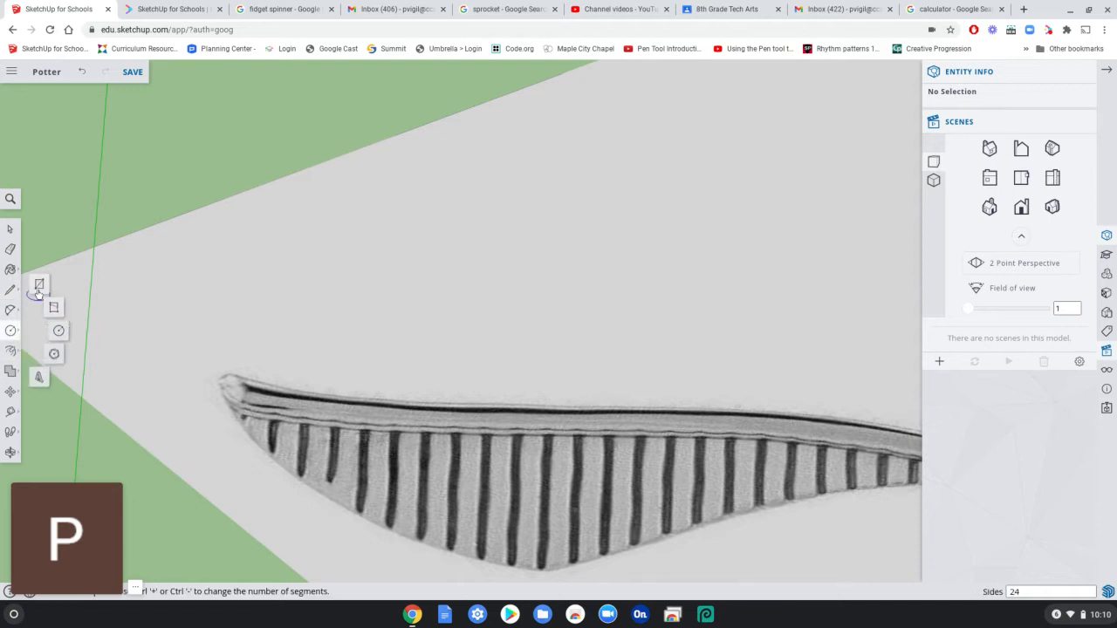
{"action": "left_click", "coordinate": [38, 284]}
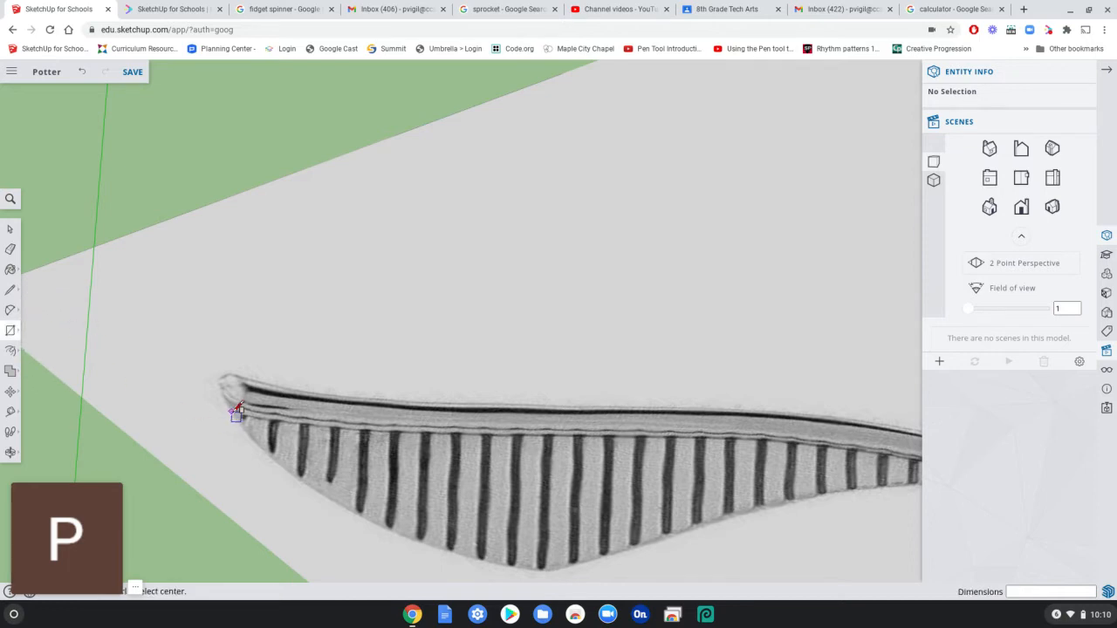
{"action": "scroll", "coordinate": [247, 410], "scroll_direction": "up", "scroll_amount": 3}
{"action": "scroll", "coordinate": [248, 409], "scroll_direction": "up", "scroll_amount": 2}
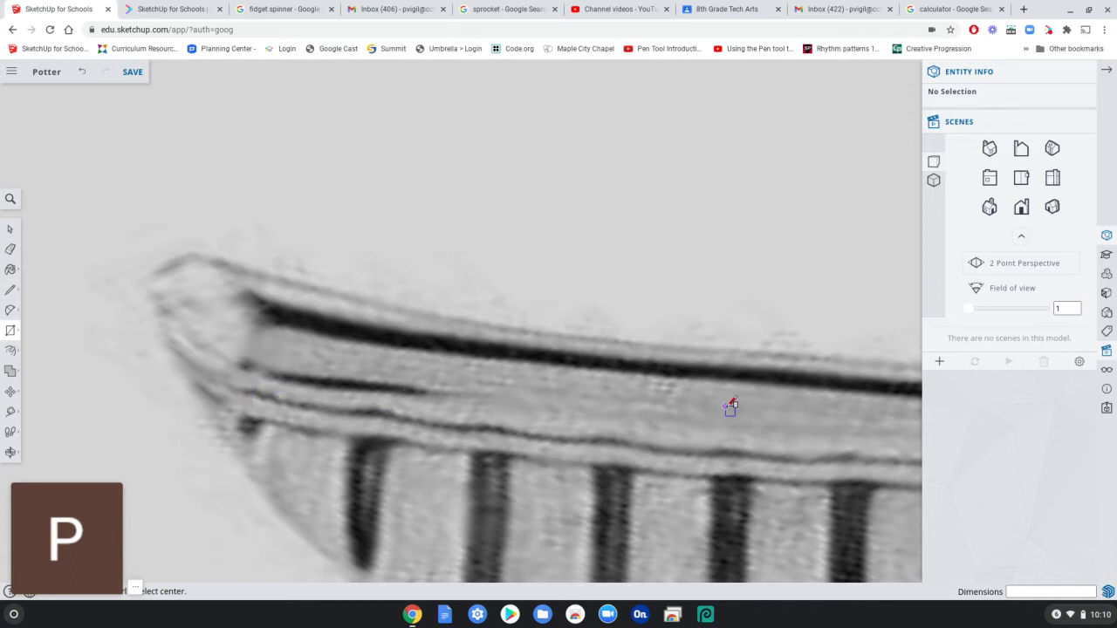
{"action": "left_click", "coordinate": [249, 391]}
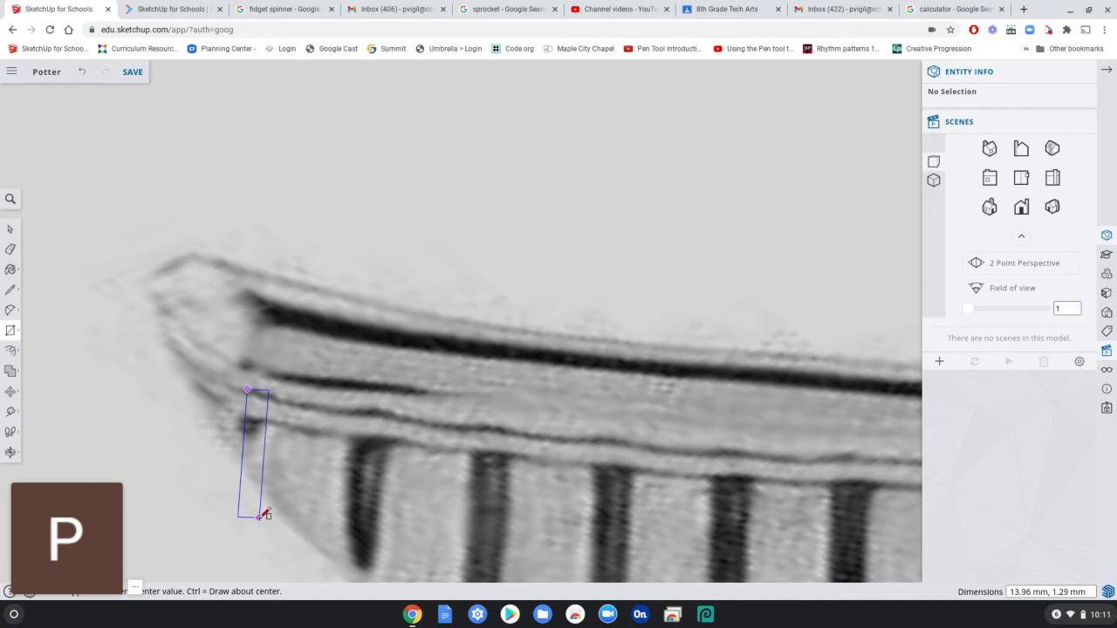
{"action": "scroll", "coordinate": [262, 543], "scroll_direction": "down", "scroll_amount": 1}
{"action": "scroll", "coordinate": [263, 543], "scroll_direction": "down", "scroll_amount": 3}
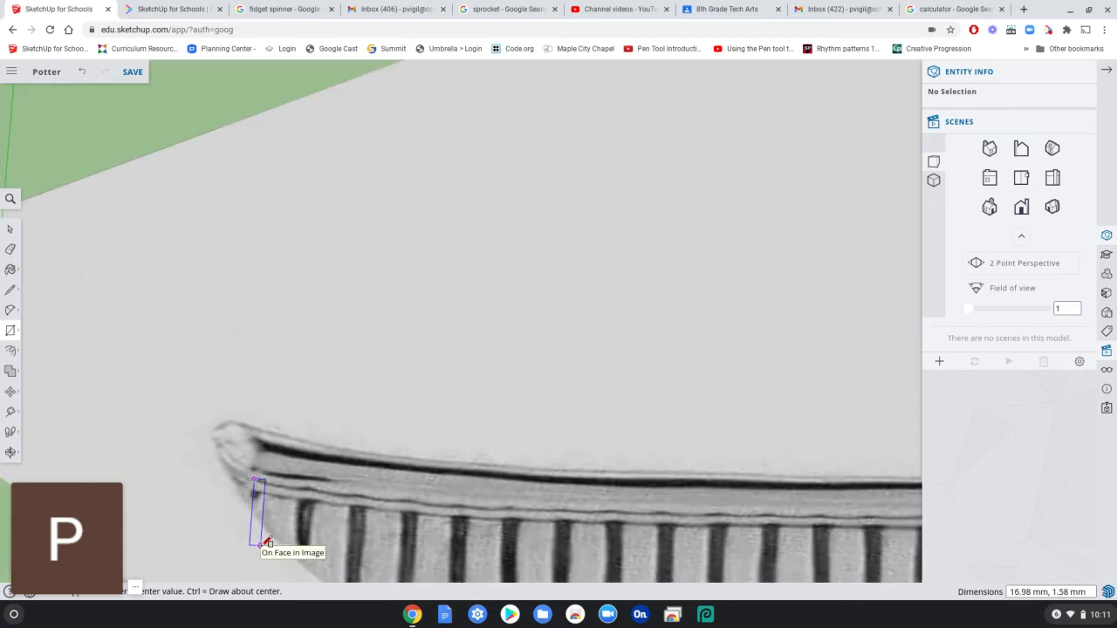
{"action": "middle_click_drag", "start_coordinate": [268, 543], "coordinate": [336, 239]}
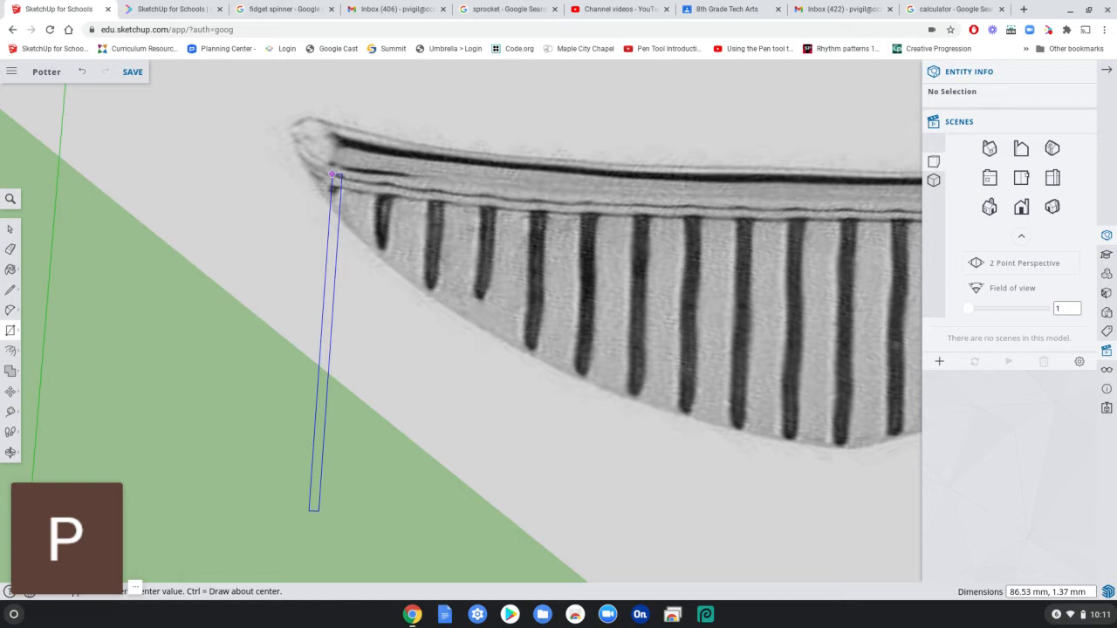
{"action": "left_click", "coordinate": [321, 509]}
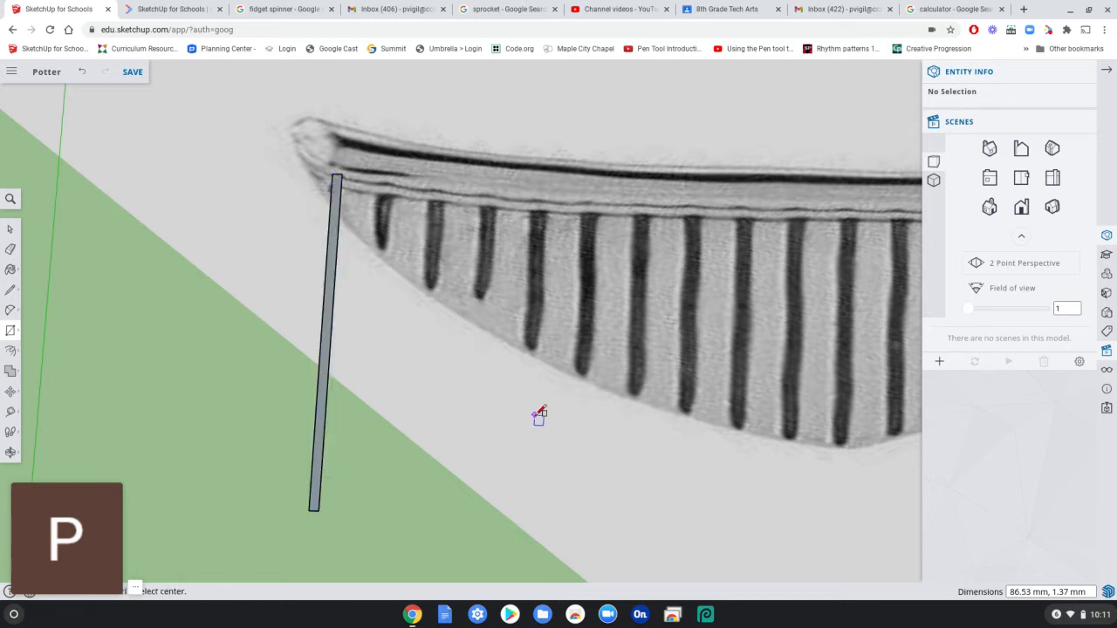
- Copy the whole narrow strip about 190 mm across to the wing's root and divide the distance into 27 evenly spaced copies
{"action": "scroll", "coordinate": [540, 411], "scroll_direction": "down", "scroll_amount": 2}
{"action": "scroll", "coordinate": [541, 411], "scroll_direction": "down", "scroll_amount": 2}
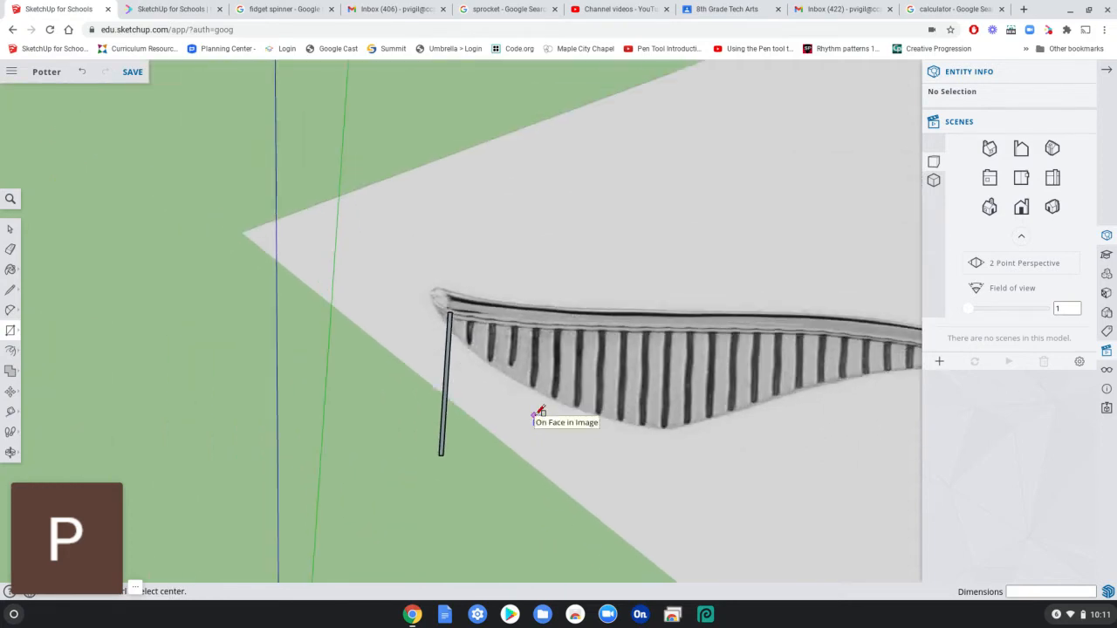
{"action": "scroll", "coordinate": [873, 462], "scroll_direction": "down", "scroll_amount": 2}
{"action": "scroll", "coordinate": [847, 458], "scroll_direction": "up", "scroll_amount": 2}
{"action": "scroll", "coordinate": [847, 457], "scroll_direction": "down", "scroll_amount": 2}
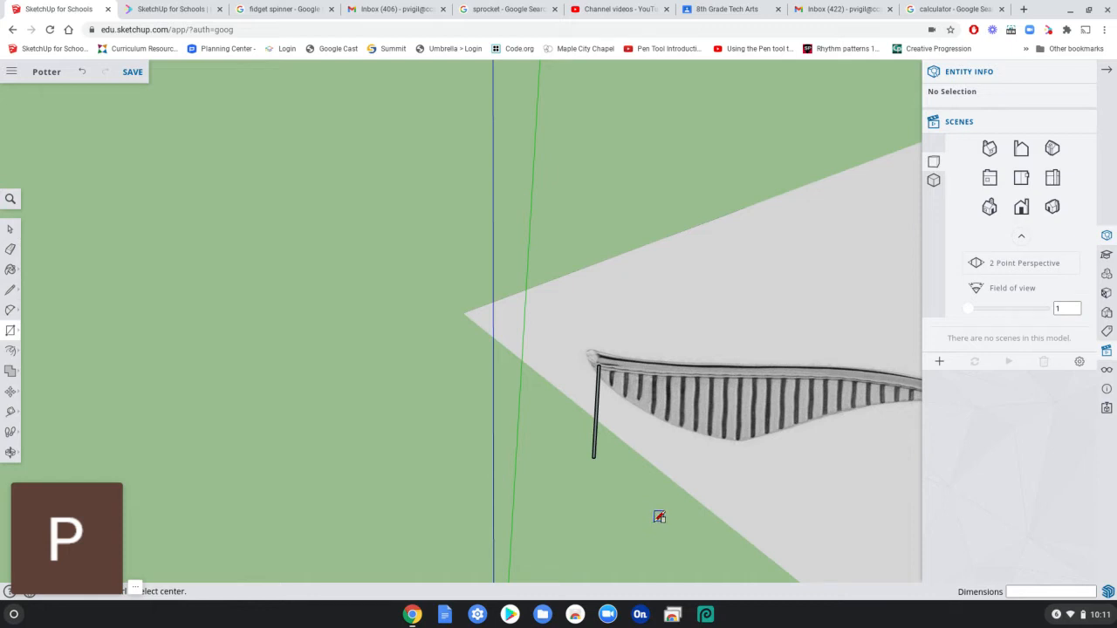
{"action": "middle_click_drag", "start_coordinate": [668, 517], "coordinate": [279, 479], "text": "shift"}
{"action": "key", "text": "c"}
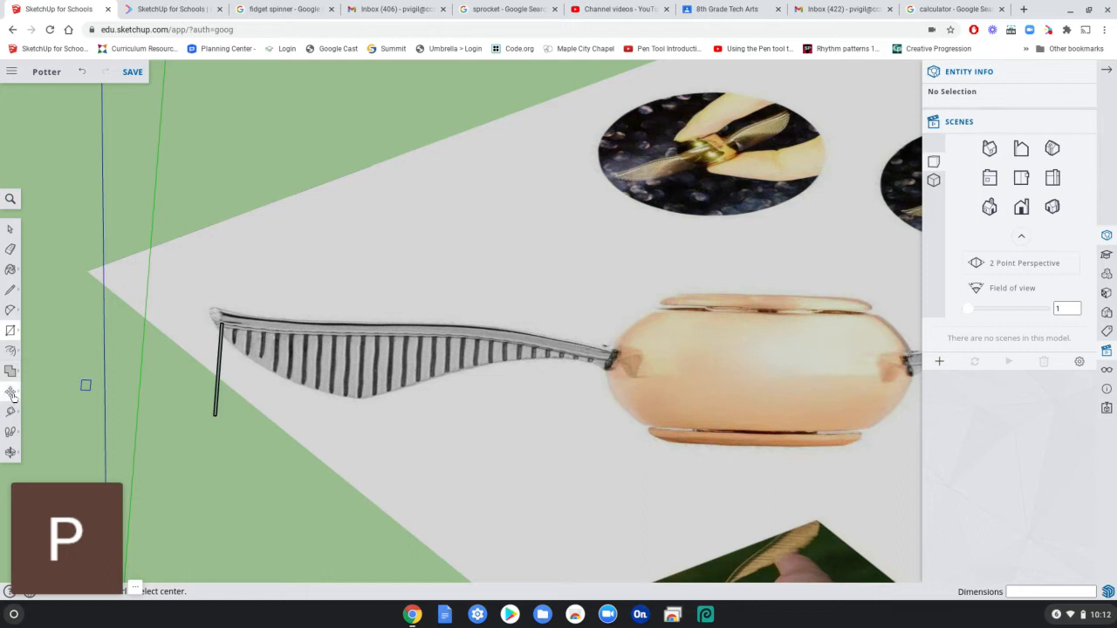
{"action": "left_click", "coordinate": [12, 228]}
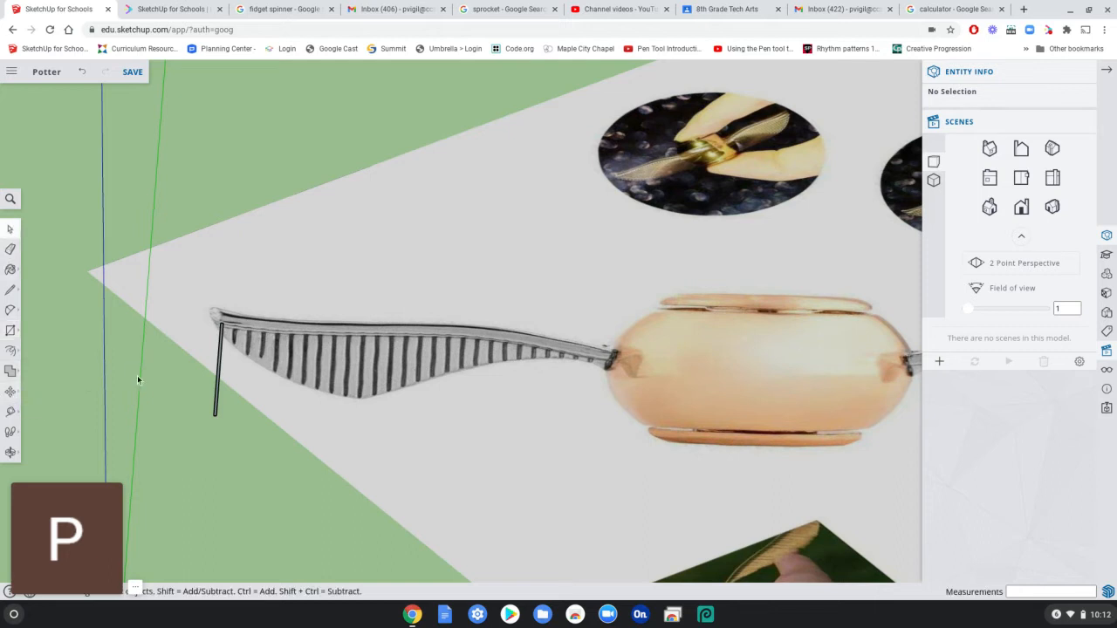
{"action": "left_click", "coordinate": [213, 400]}
{"action": "scroll", "coordinate": [215, 395], "scroll_direction": "up", "scroll_amount": 5}
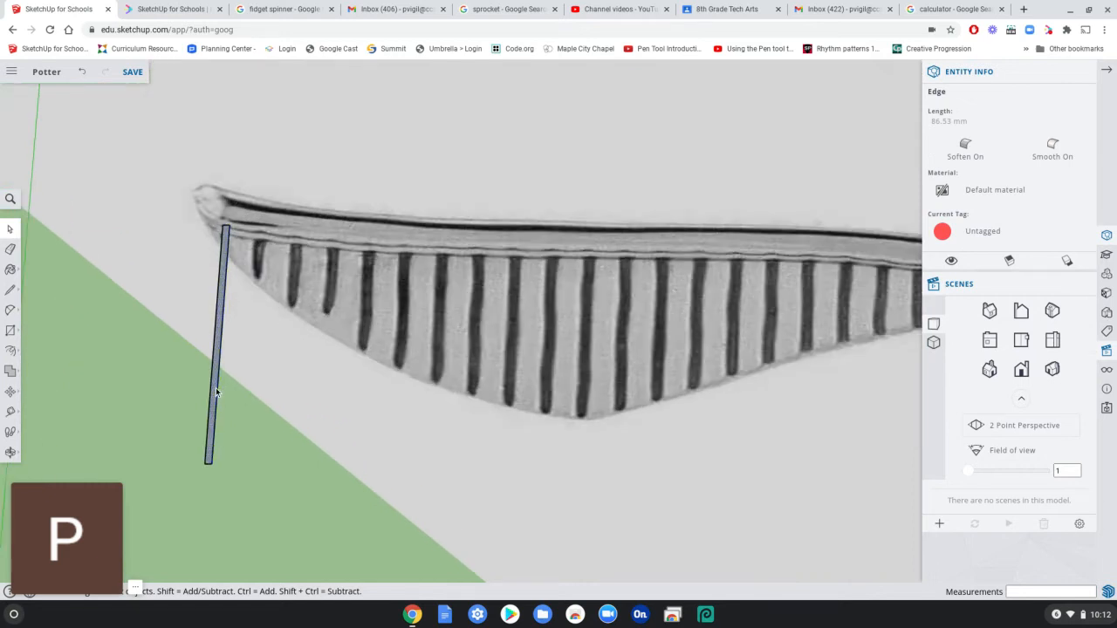
{"action": "scroll", "coordinate": [242, 456], "scroll_direction": "down", "scroll_amount": 3}
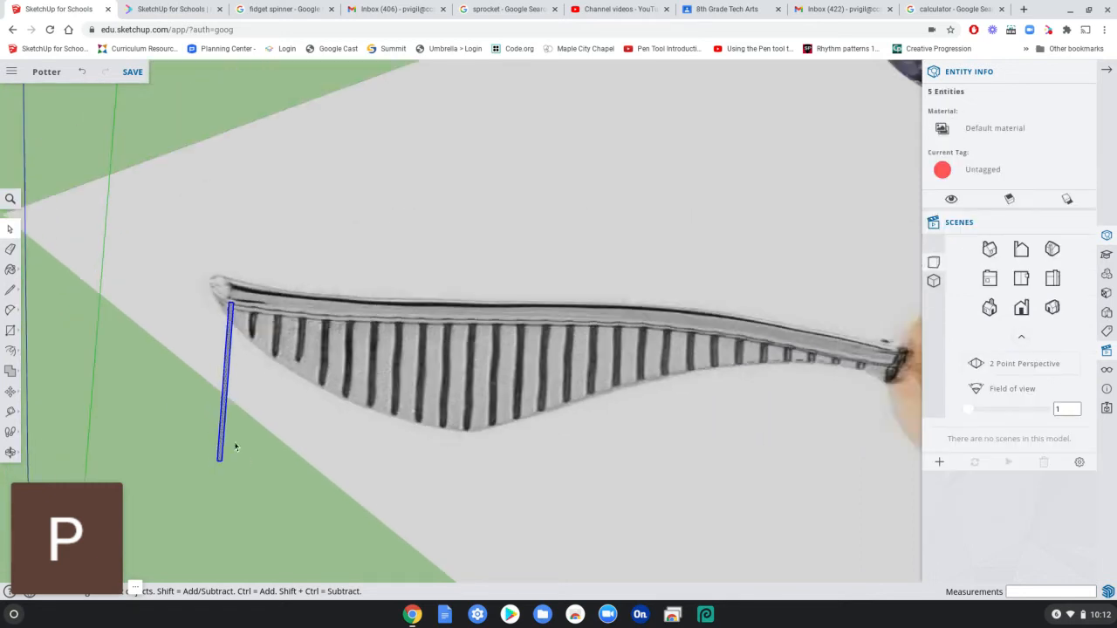
{"action": "left_click", "coordinate": [10, 392]}
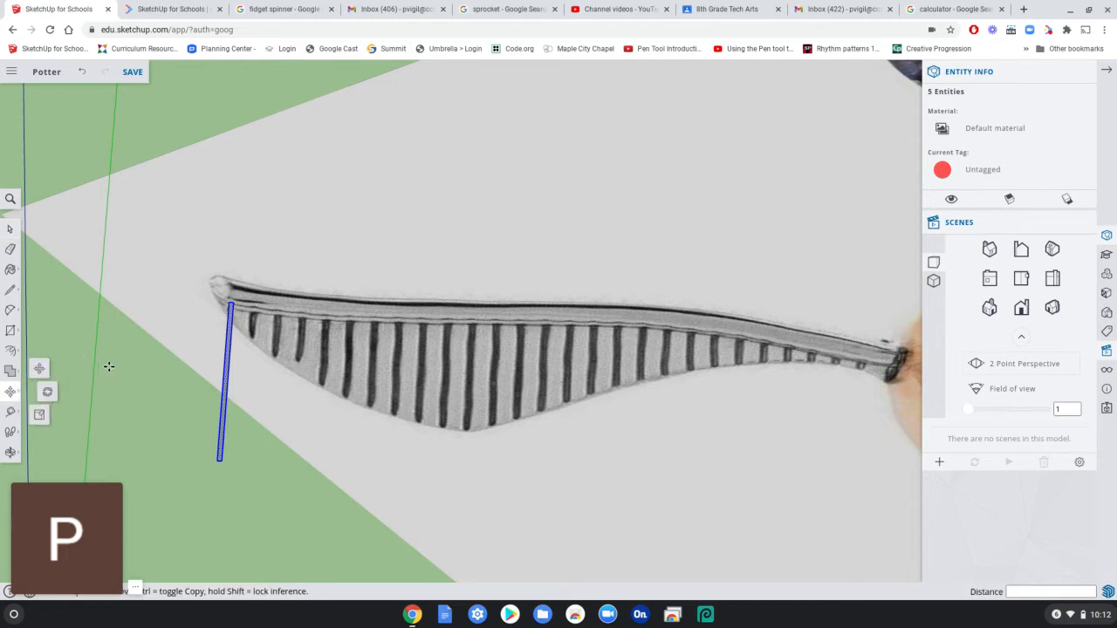
{"action": "left_click", "coordinate": [222, 461]}
{"action": "key", "text": "ctrl"}
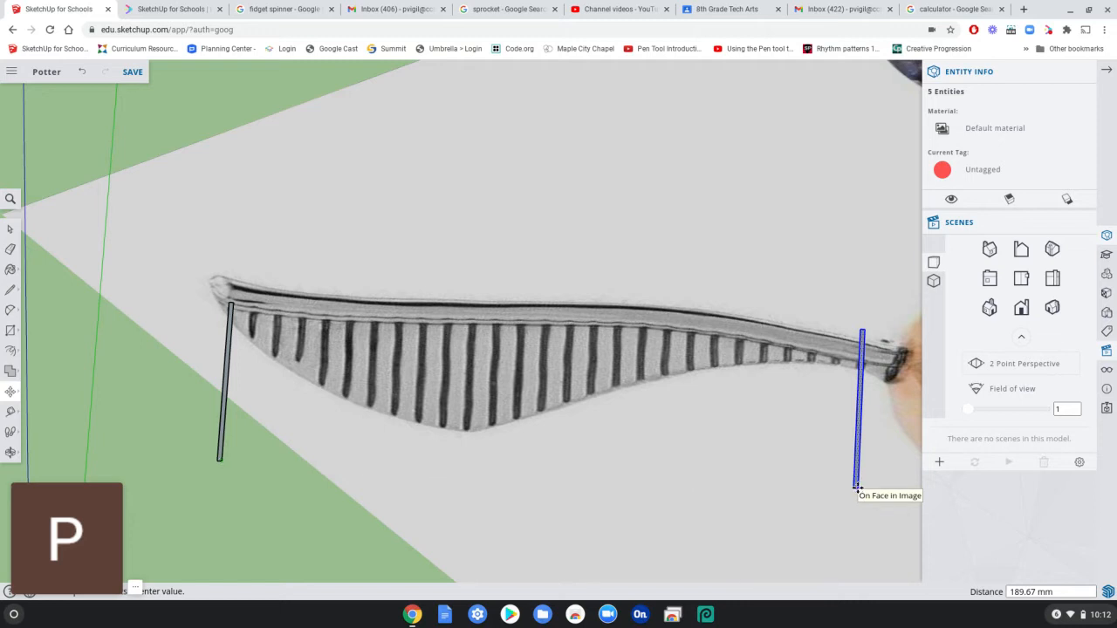
{"action": "type", "text": "/27"}
{"action": "key", "text": "Return"}
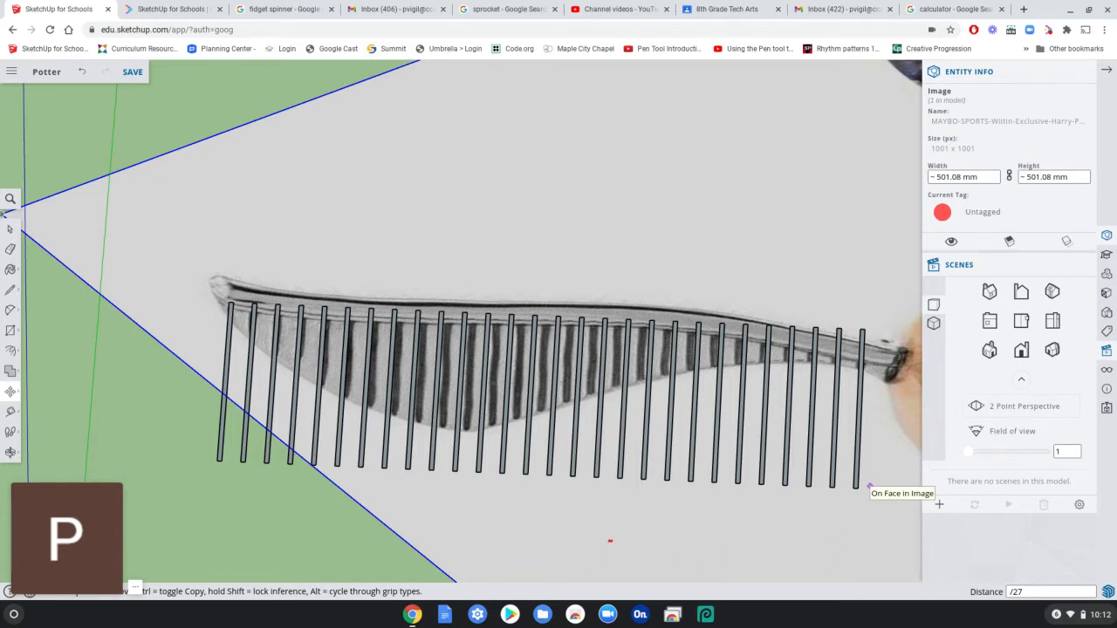
- Undo the 27 evenly spaced strip copies so that only the original strip at the left wing's tip remains
{"action": "key", "text": "Escape"}
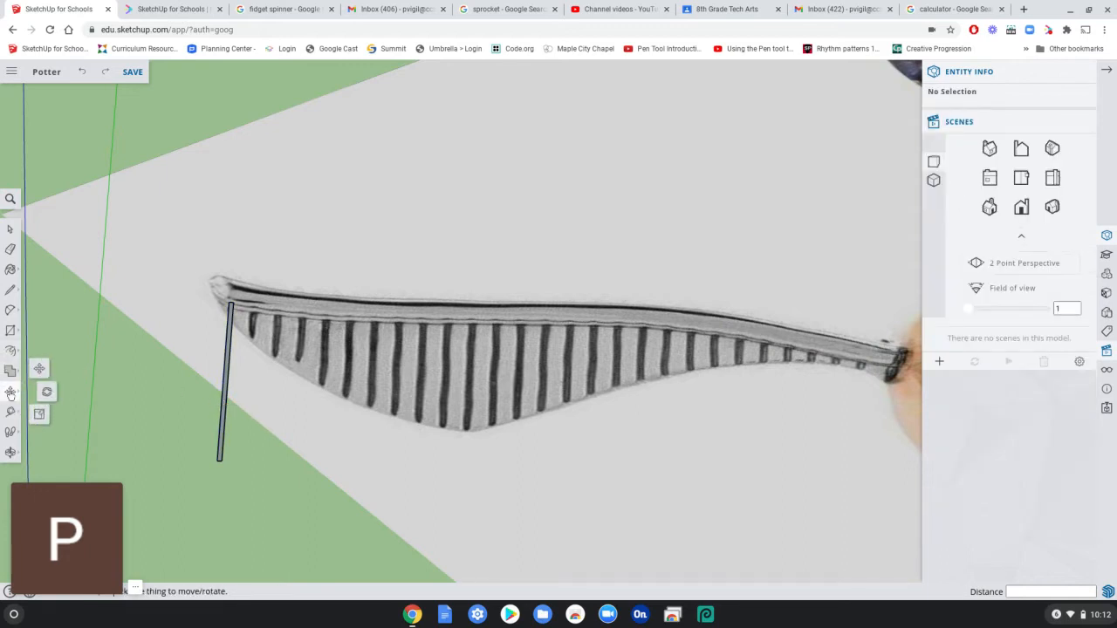
{"action": "left_click", "coordinate": [10, 229]}
{"action": "scroll", "coordinate": [206, 392], "scroll_direction": "up", "scroll_amount": 1}
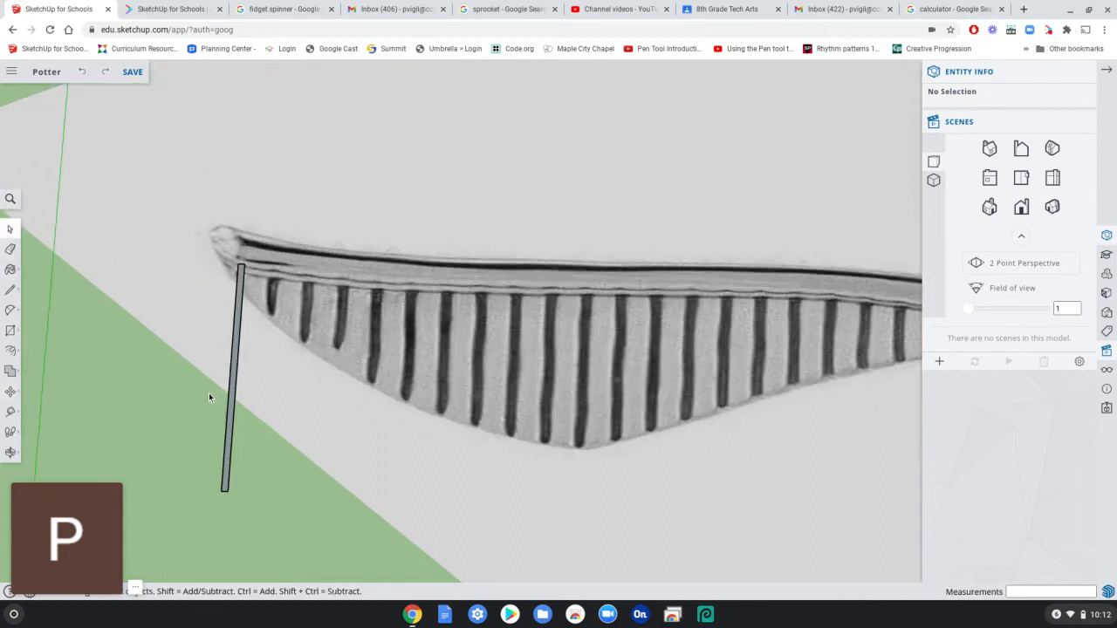
- Copy the whole narrow strip about 190 mm along the red axis to the wing's root and divide the distance into 26 evenly spaced copies
{"action": "double_click", "coordinate": [231, 434]}
{"action": "left_click", "coordinate": [11, 391]}
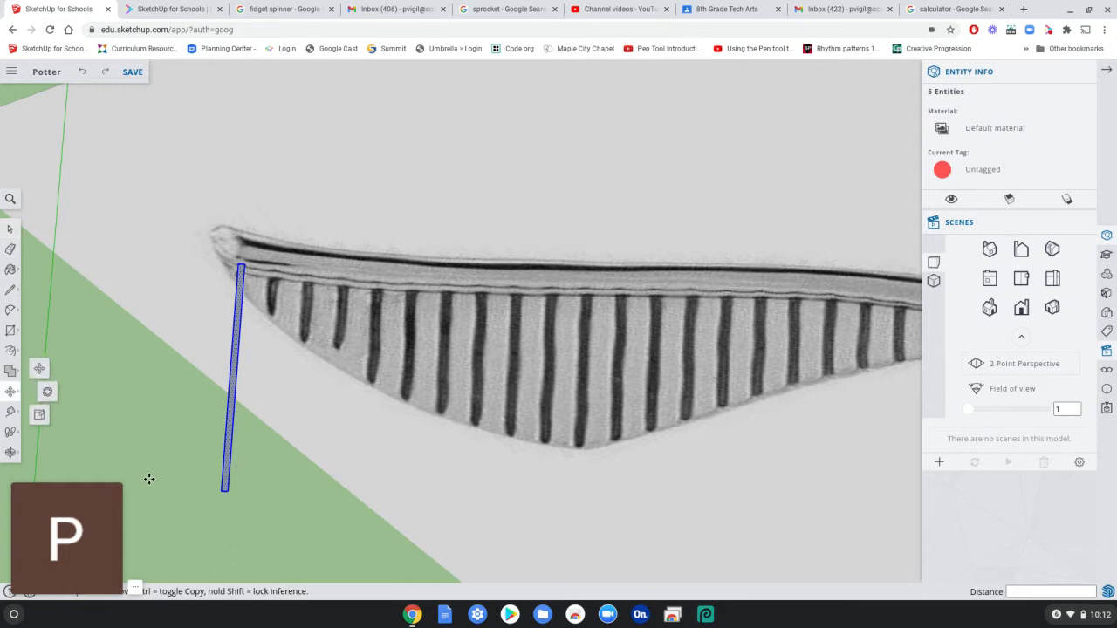
{"action": "left_click", "coordinate": [225, 491]}
{"action": "key", "text": "ctrl"}
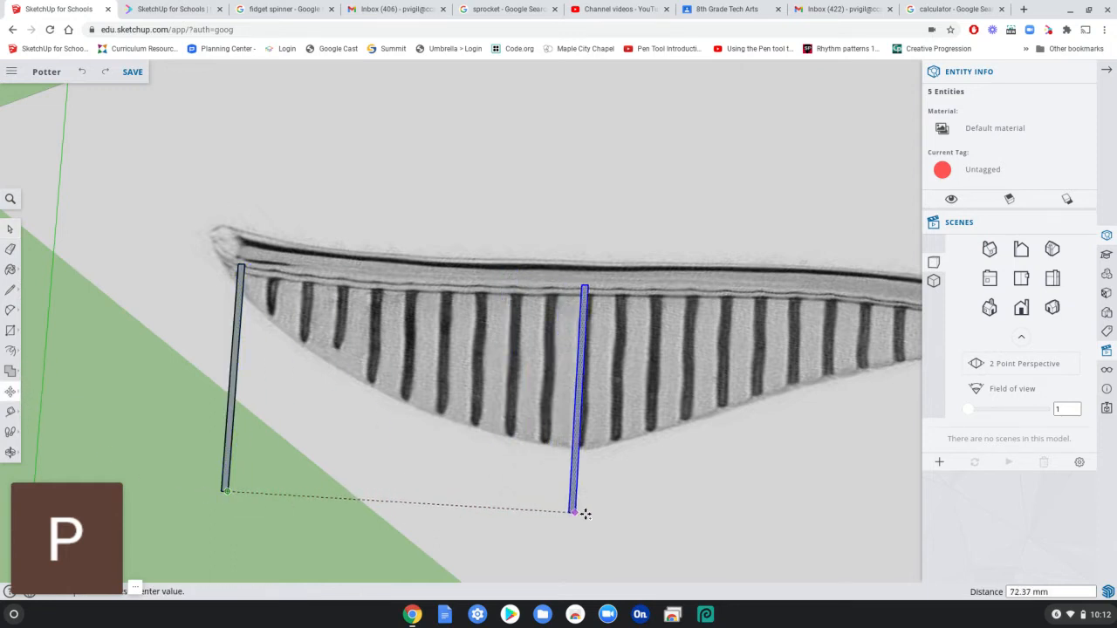
{"action": "scroll", "coordinate": [786, 529], "scroll_direction": "down", "scroll_amount": 2}
{"action": "scroll", "coordinate": [825, 522], "scroll_direction": "down", "scroll_amount": 2}
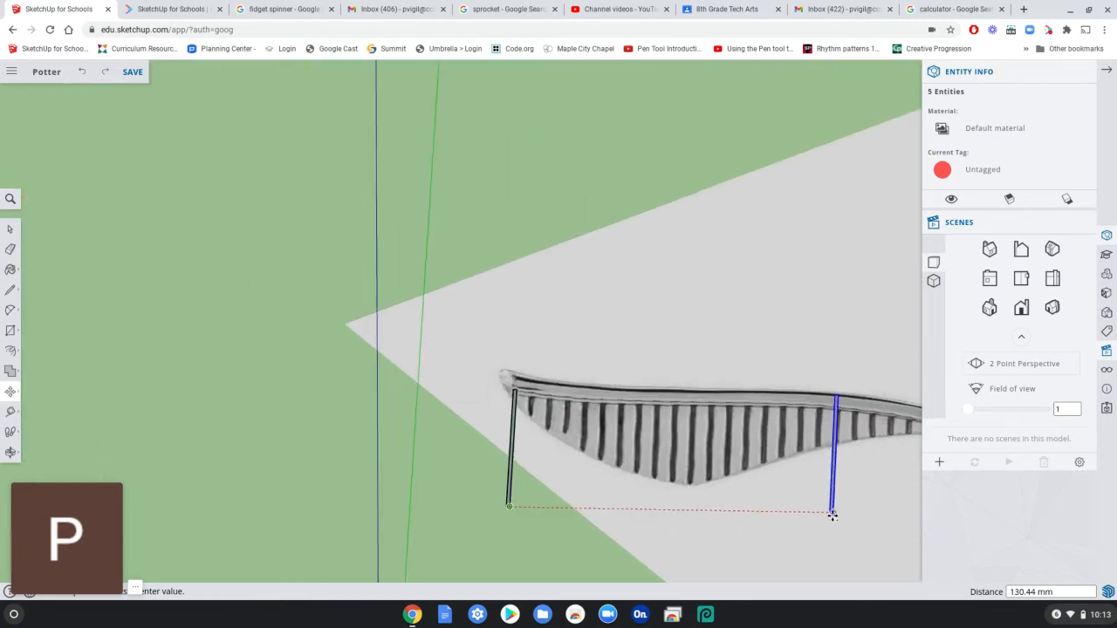
{"action": "middle_click_drag", "start_coordinate": [840, 525], "coordinate": [425, 509], "text": "shift"}
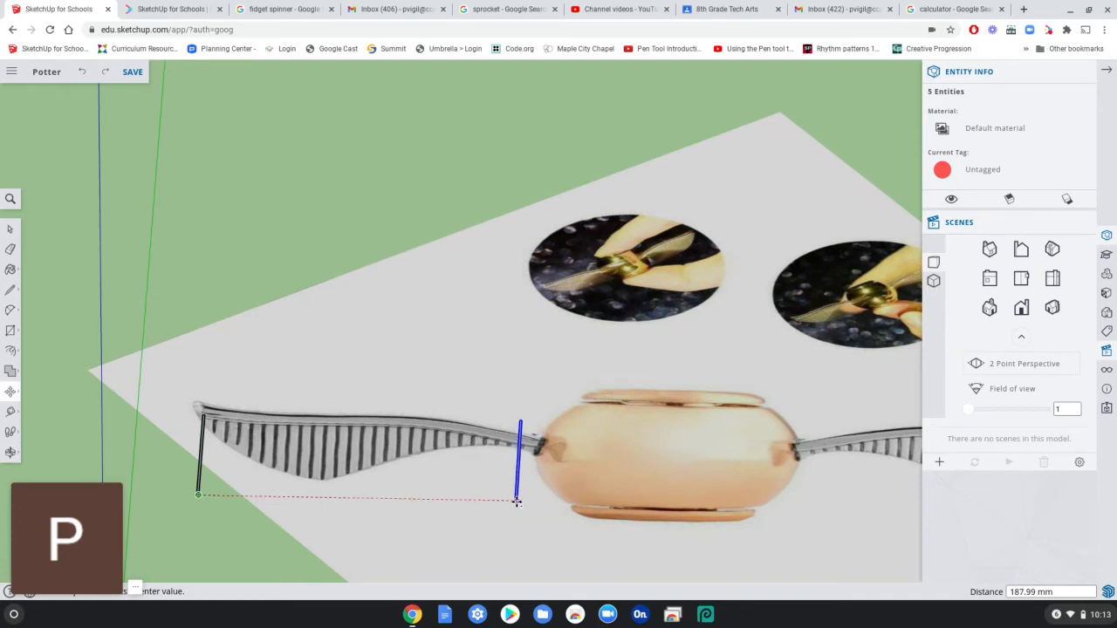
{"action": "left_click", "coordinate": [519, 502]}
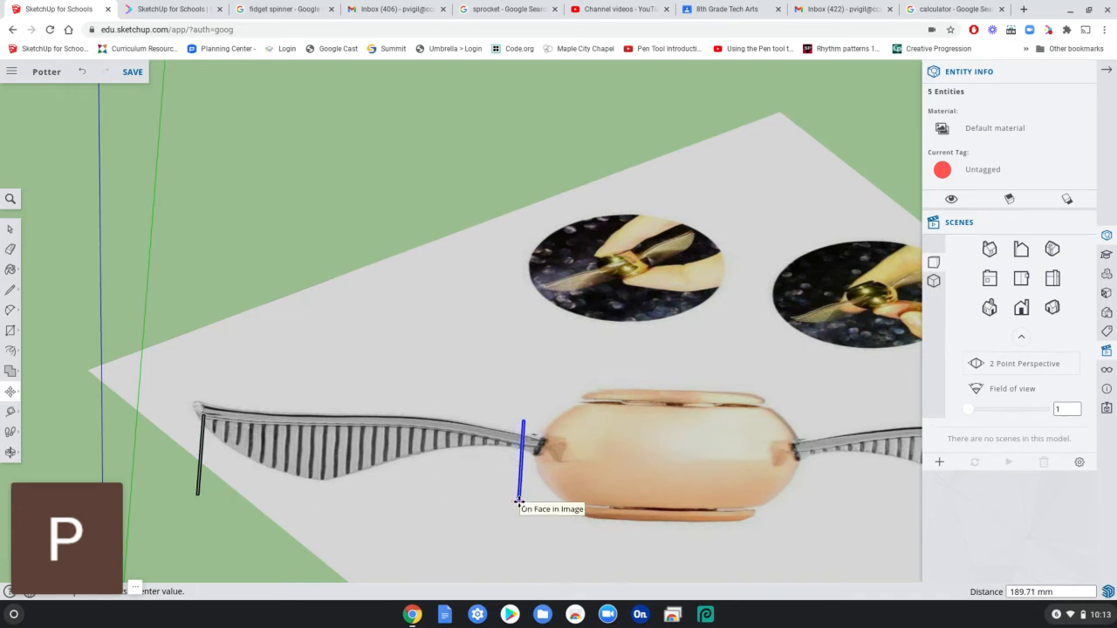
{"action": "type", "text": "/26"}
{"action": "key", "text": "Return"}
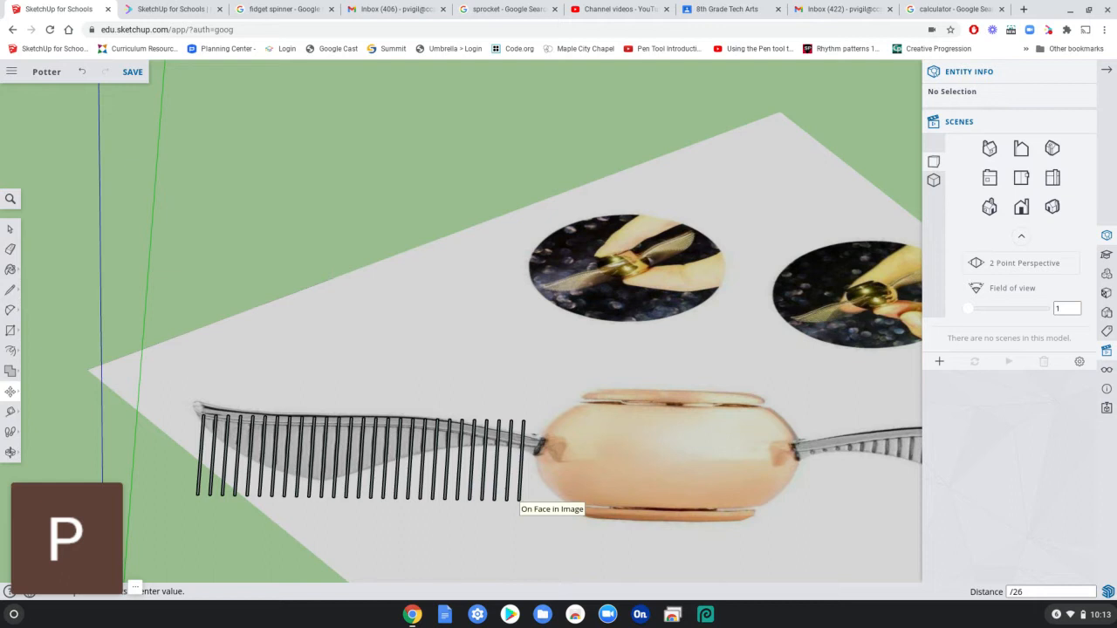
- Make all the strips on the left wing a component named Ribs, leaving the reference image out of the selection
{"action": "scroll", "coordinate": [519, 502], "scroll_direction": "up", "scroll_amount": 3}
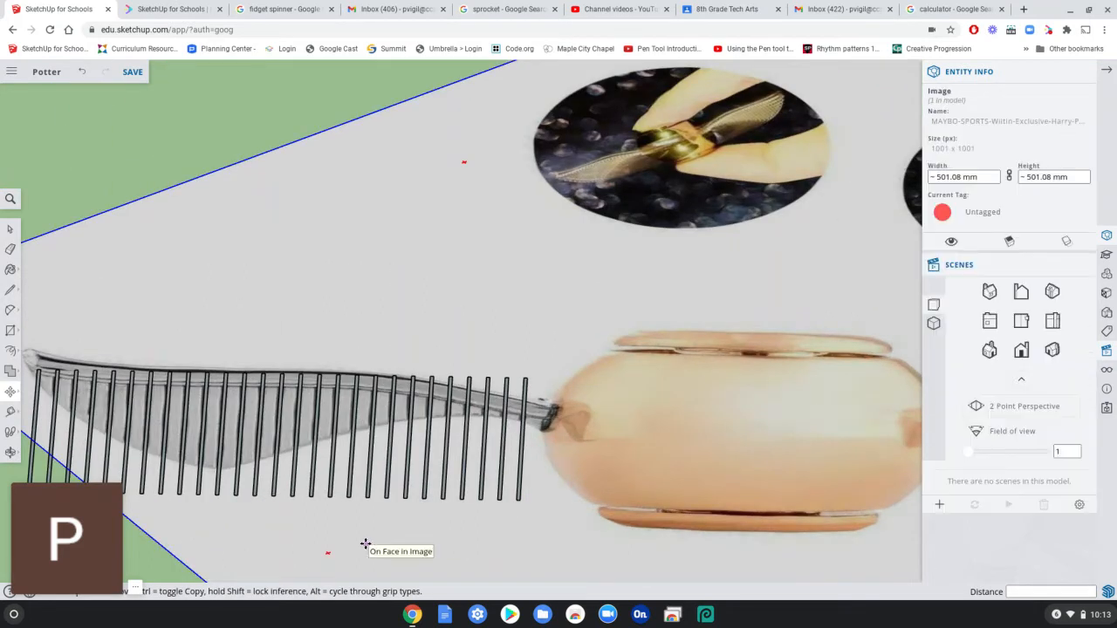
{"action": "middle_click_drag", "start_coordinate": [326, 546], "coordinate": [626, 538], "text": "shift"}
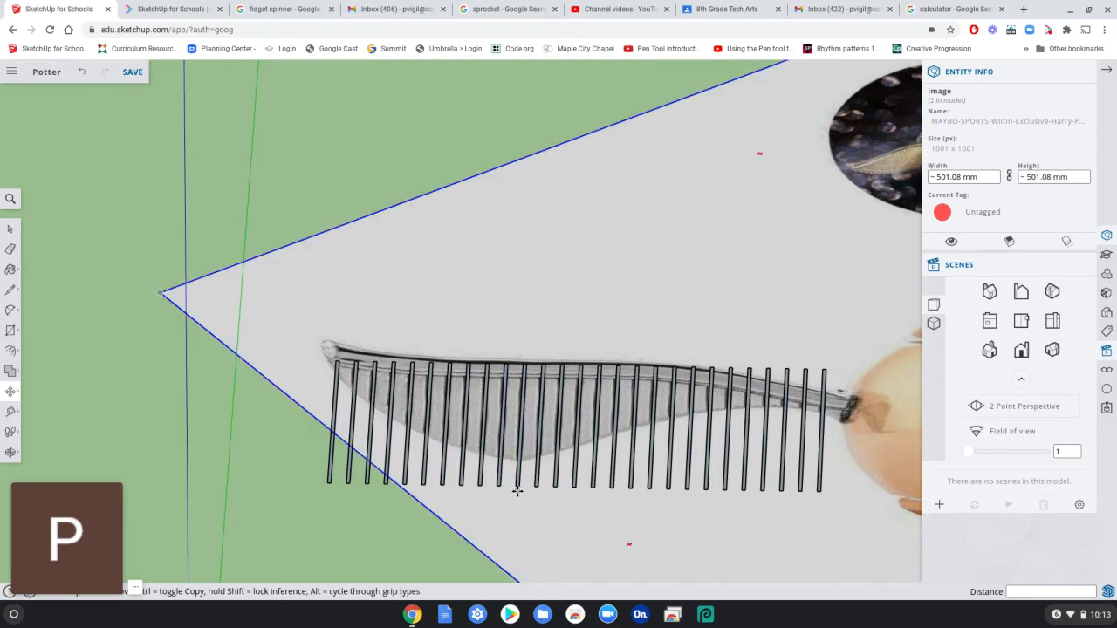
{"action": "scroll", "coordinate": [582, 506], "scroll_direction": "down", "scroll_amount": 3}
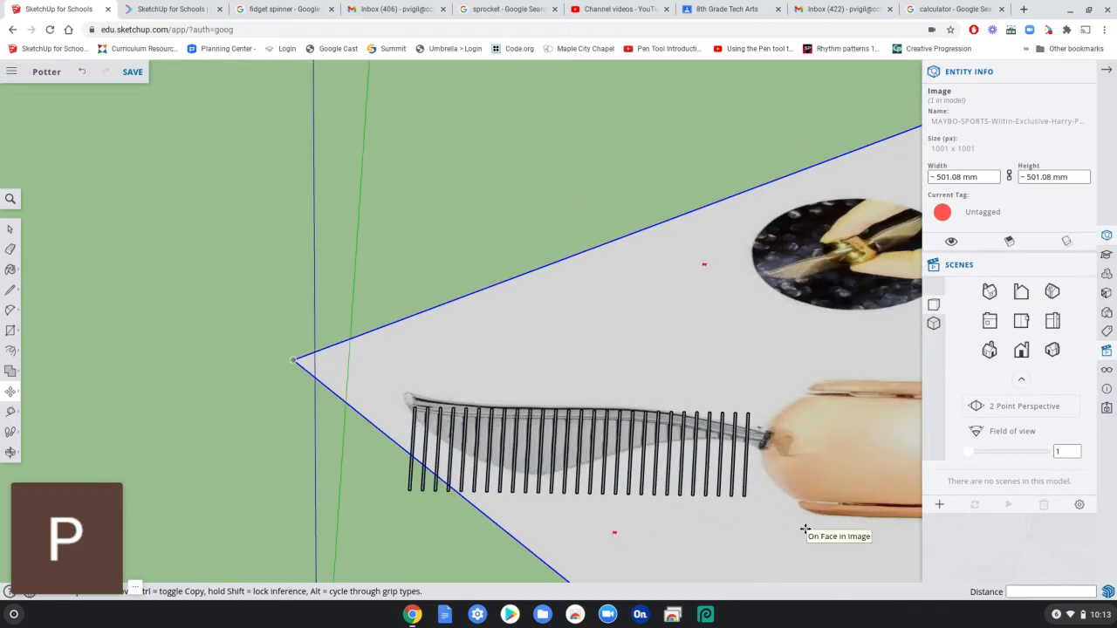
{"action": "mouse_move", "coordinate": [805, 529]}
{"action": "middle_mouse_down"}
{"action": "mouse_move", "coordinate": [763, 526]}
{"action": "mouse_move", "coordinate": [619, 374]}
{"action": "mouse_move", "coordinate": [625, 427]}
{"action": "mouse_move", "coordinate": [786, 530]}
{"action": "middle_mouse_up"}
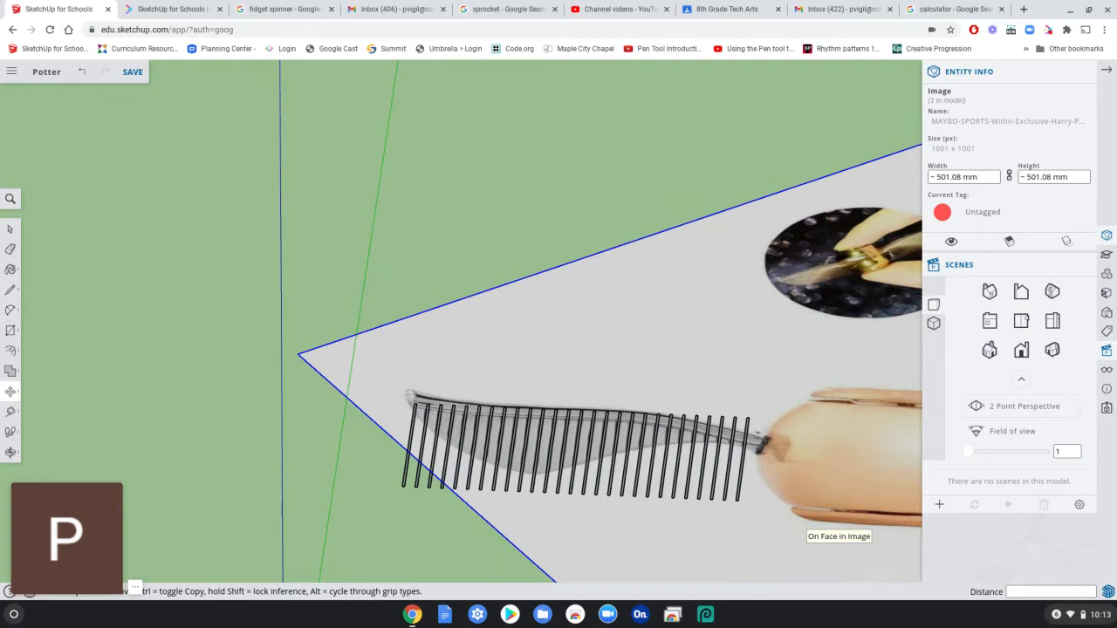
{"action": "scroll", "coordinate": [787, 531], "scroll_direction": "down", "scroll_amount": 2}
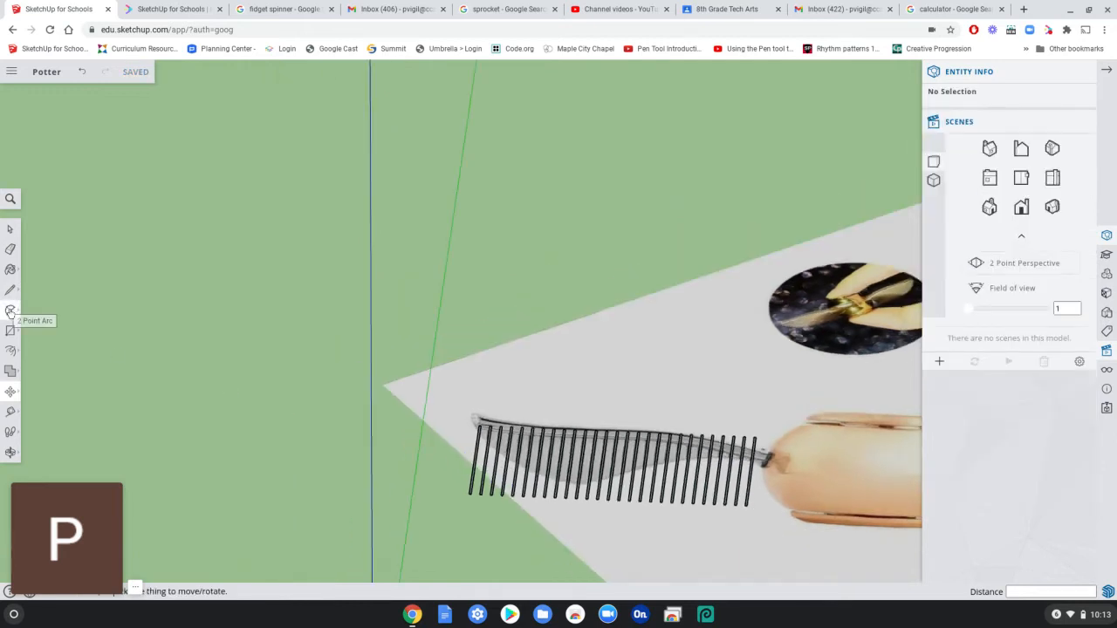
{"action": "left_click", "coordinate": [10, 231]}
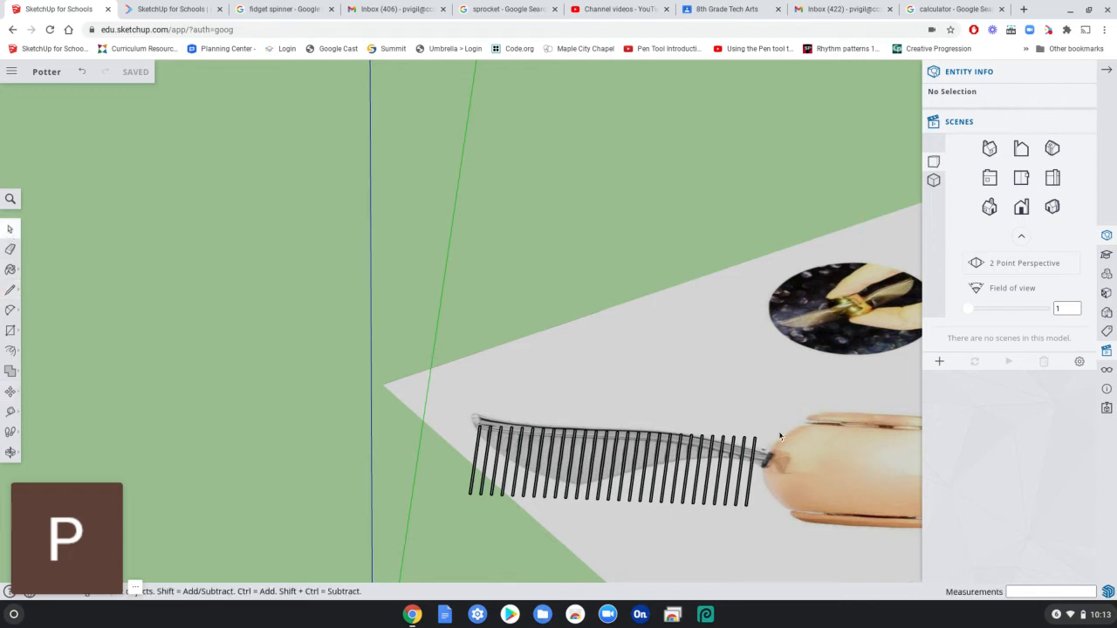
{"action": "left_click_drag", "start_coordinate": [779, 412], "coordinate": [438, 522]}
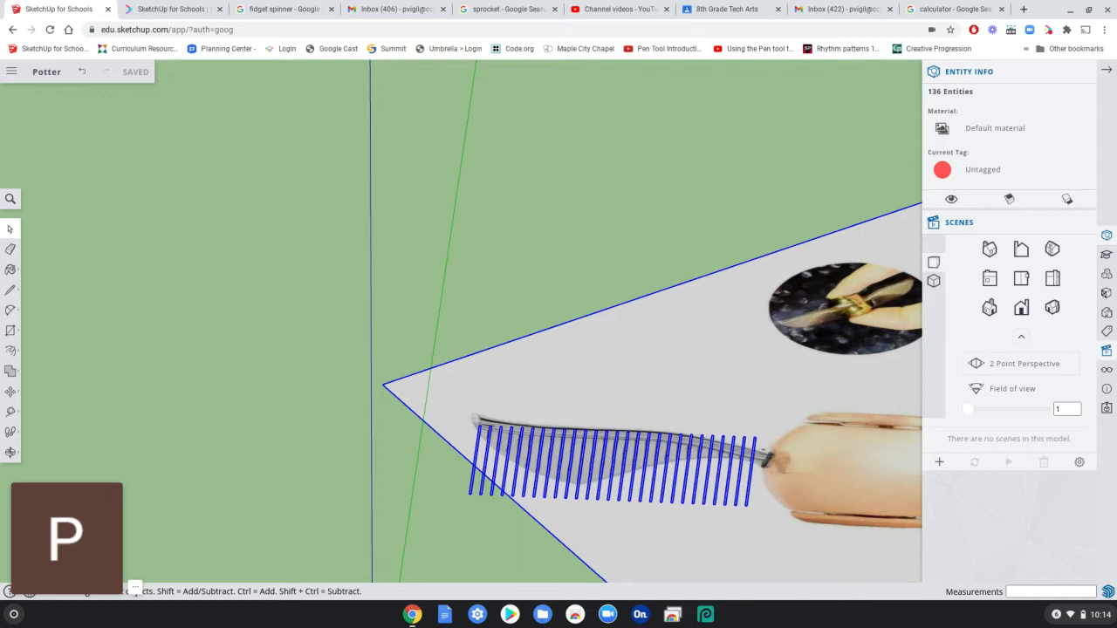
{"action": "left_click", "coordinate": [564, 396], "text": "shift"}
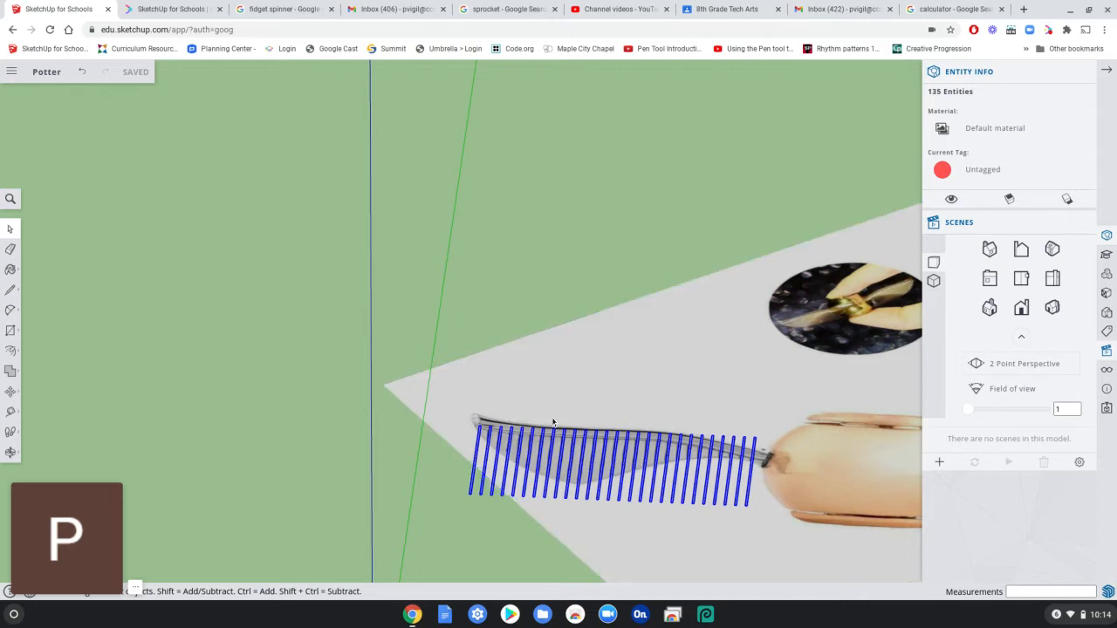
{"action": "scroll", "coordinate": [471, 491], "scroll_direction": "up", "scroll_amount": 5}
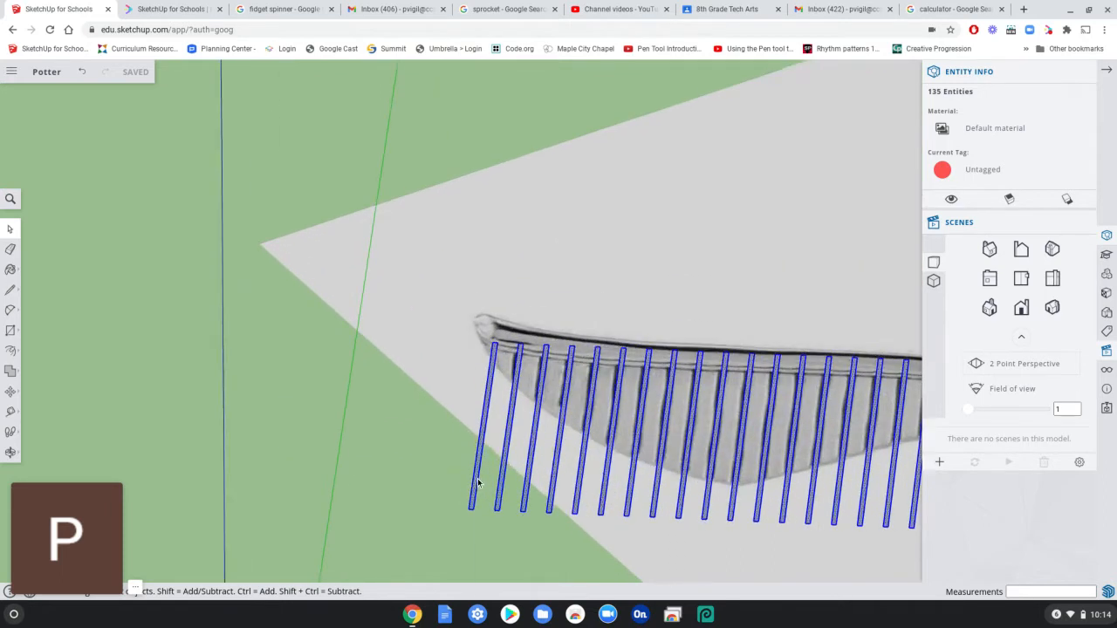
{"action": "right_click", "coordinate": [472, 491]}
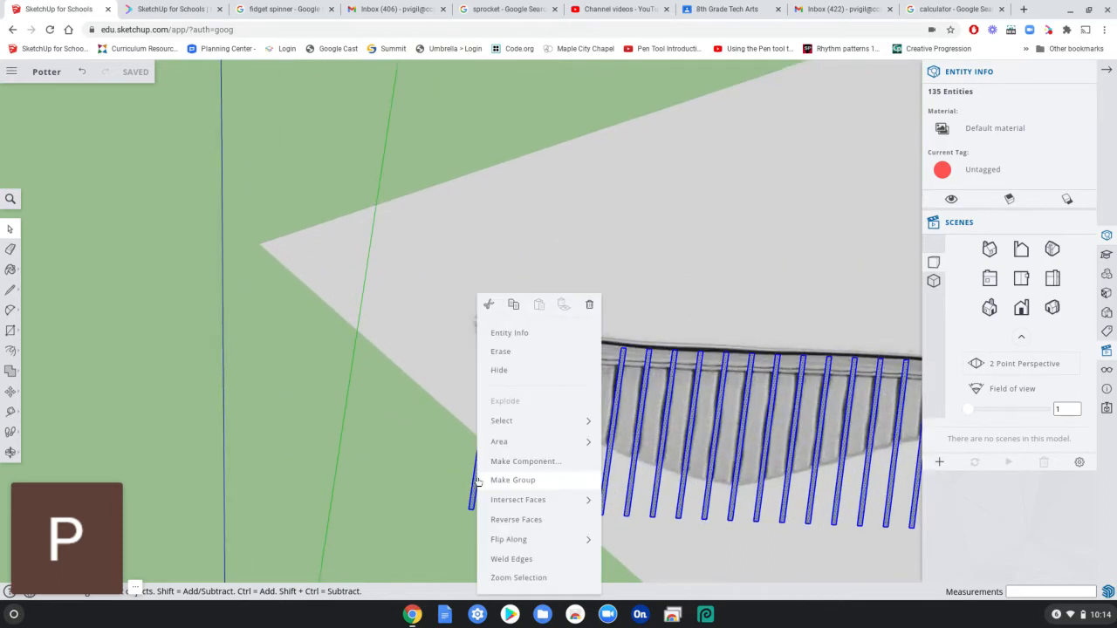
{"action": "left_click", "coordinate": [528, 470]}
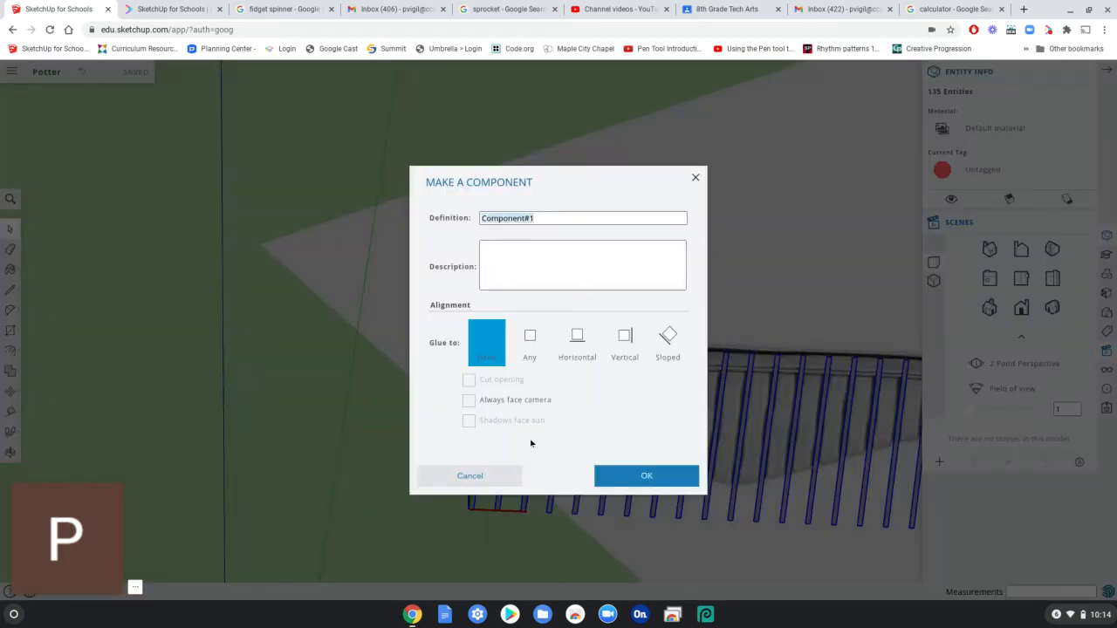
{"action": "type", "text": "ribs"}
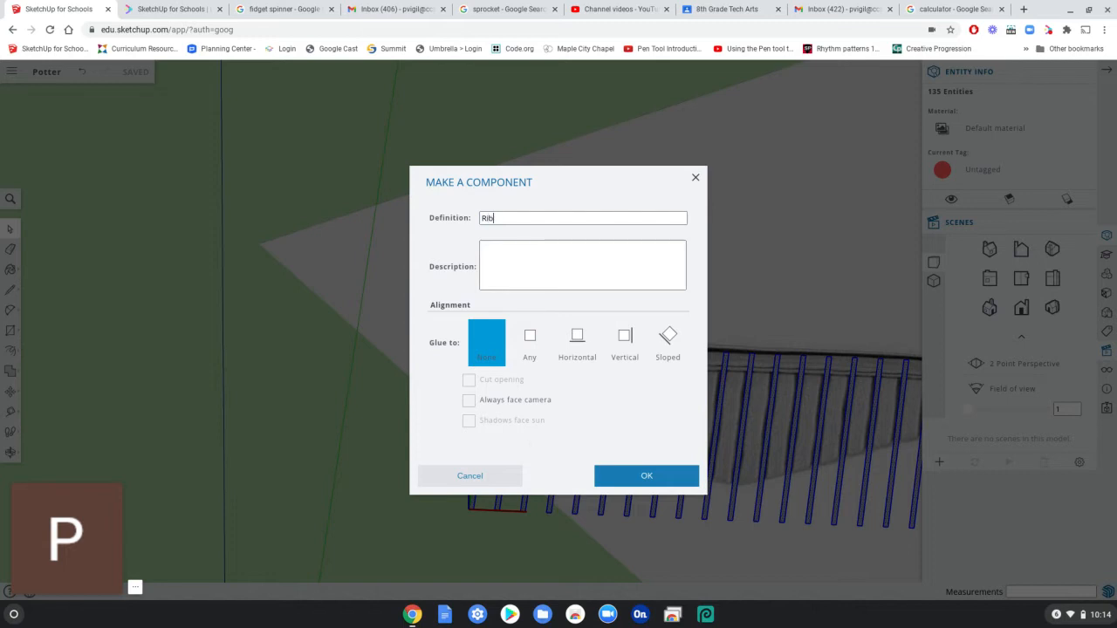
{"action": "key", "text": "Return"}
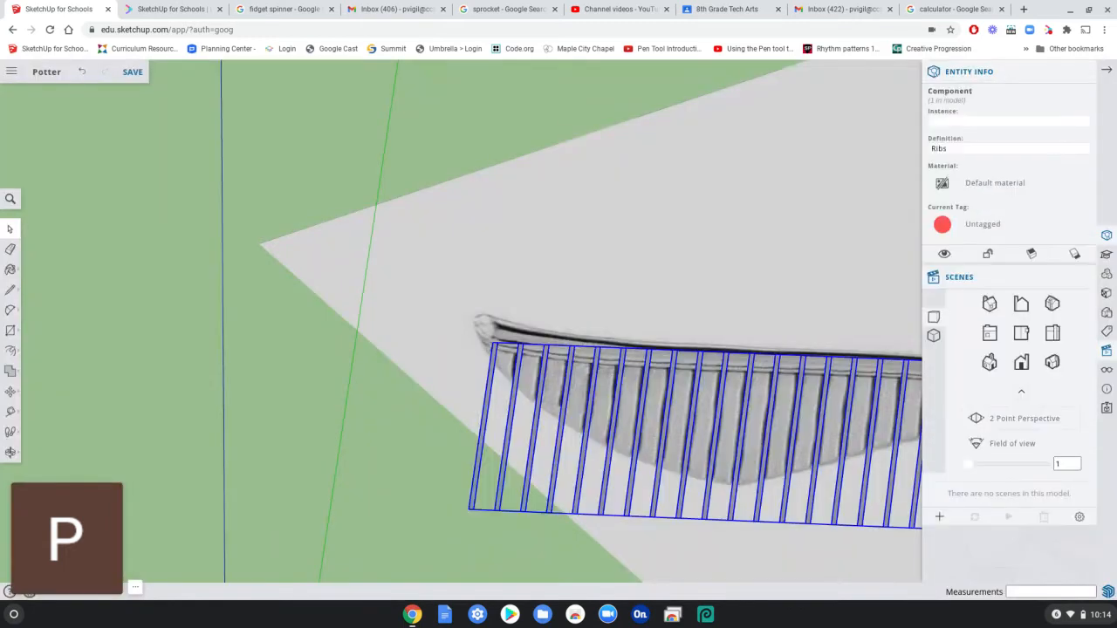
- Measure the distance from the centre of the ball's flat circular face to its rim with the Tape Measure
{"action": "scroll", "coordinate": [677, 441], "scroll_direction": "down", "scroll_amount": 5}
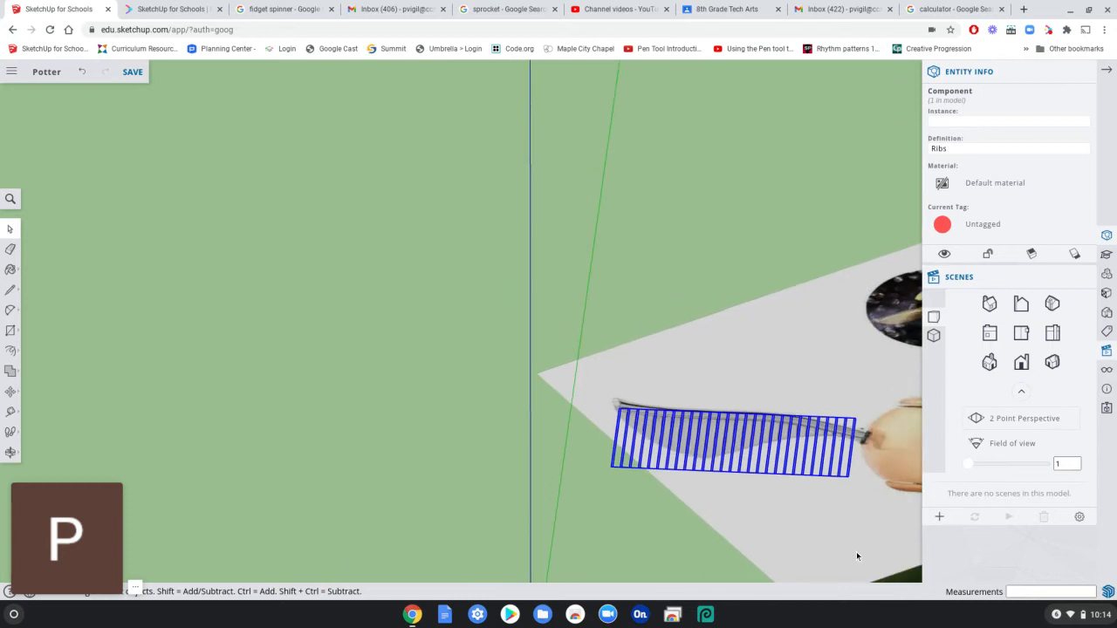
{"action": "middle_click_drag", "start_coordinate": [856, 551], "coordinate": [436, 426]}
{"action": "scroll", "coordinate": [435, 426], "scroll_direction": "down", "scroll_amount": 2}
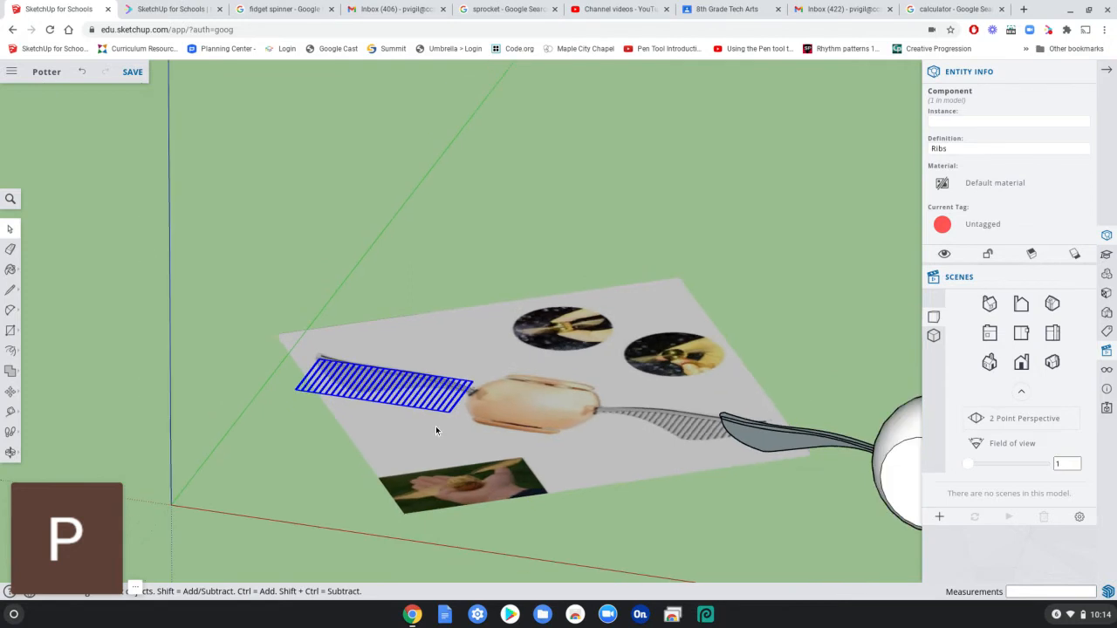
{"action": "middle_click_drag", "start_coordinate": [722, 475], "coordinate": [413, 478]}
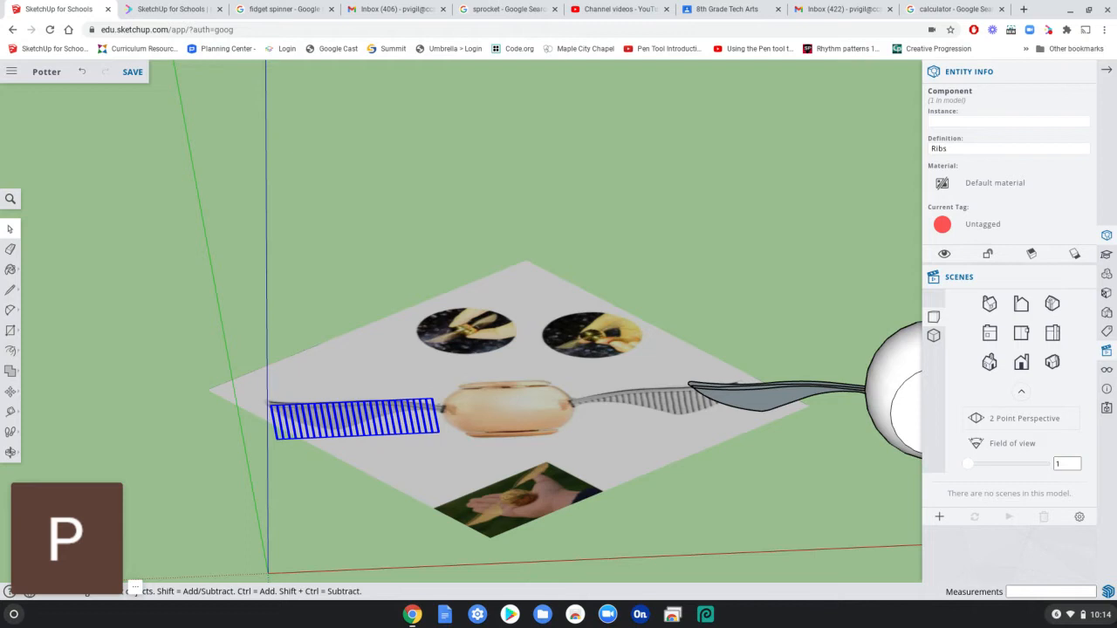
{"action": "scroll", "coordinate": [704, 458], "scroll_direction": "down", "scroll_amount": 4}
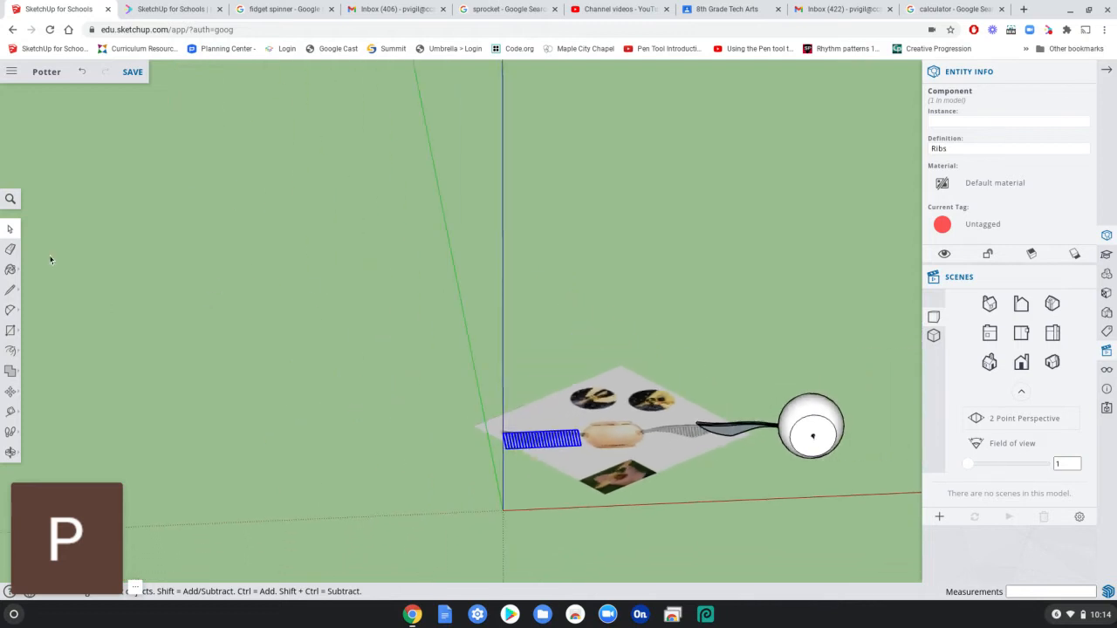
{"action": "left_click", "coordinate": [219, 274]}
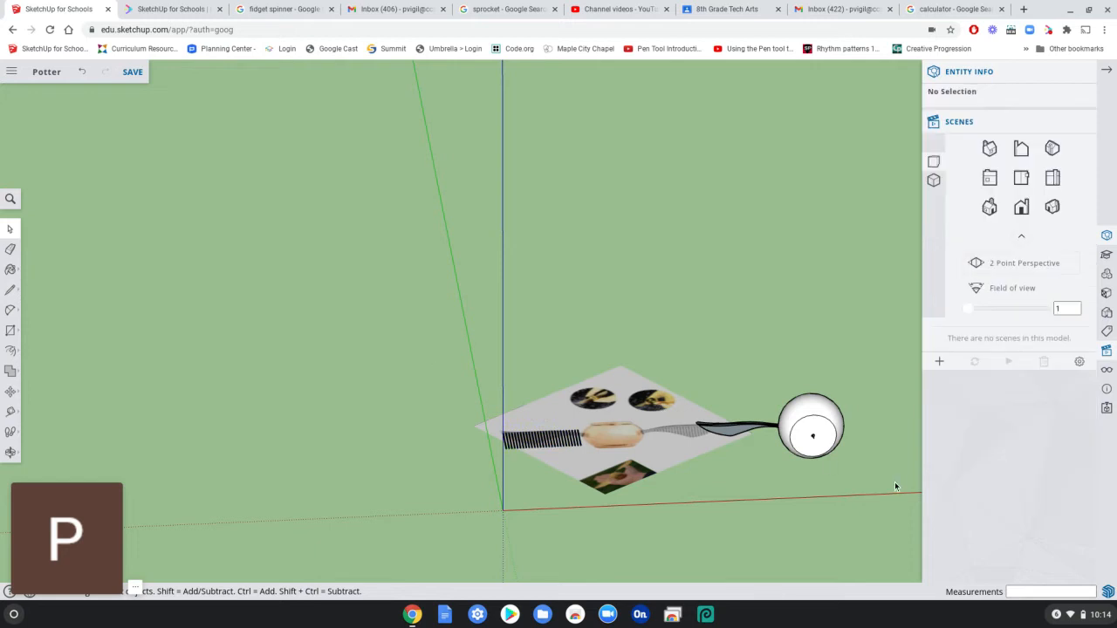
{"action": "scroll", "coordinate": [894, 482], "scroll_direction": "up", "scroll_amount": 5}
{"action": "middle_click_drag", "start_coordinate": [780, 491], "coordinate": [611, 444]}
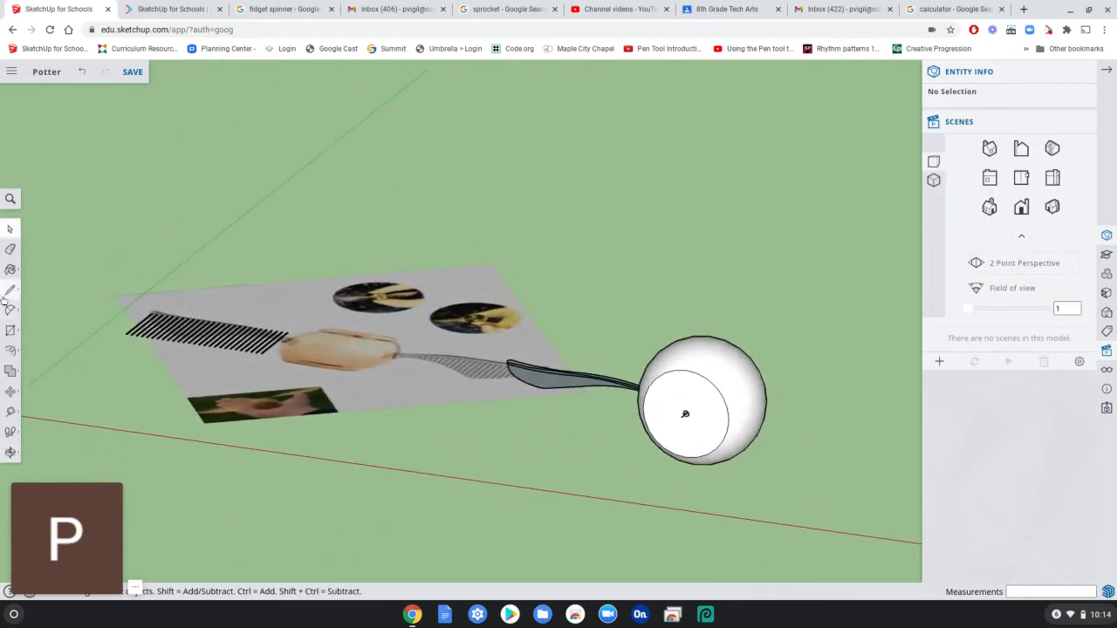
{"action": "key", "text": "t"}
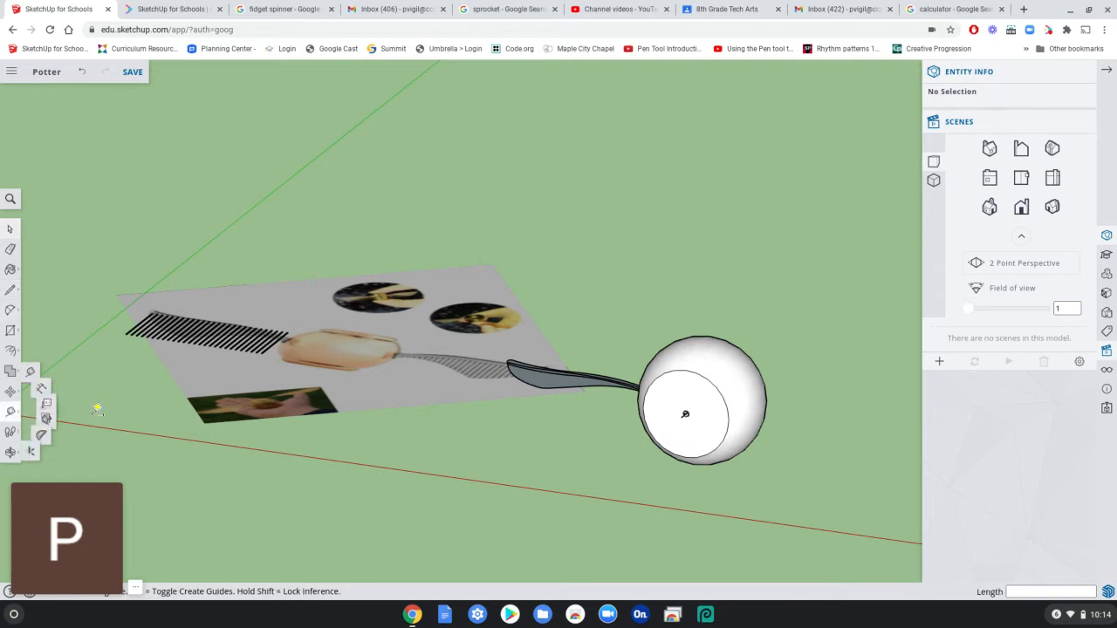
{"action": "scroll", "coordinate": [686, 411], "scroll_direction": "up", "scroll_amount": 5}
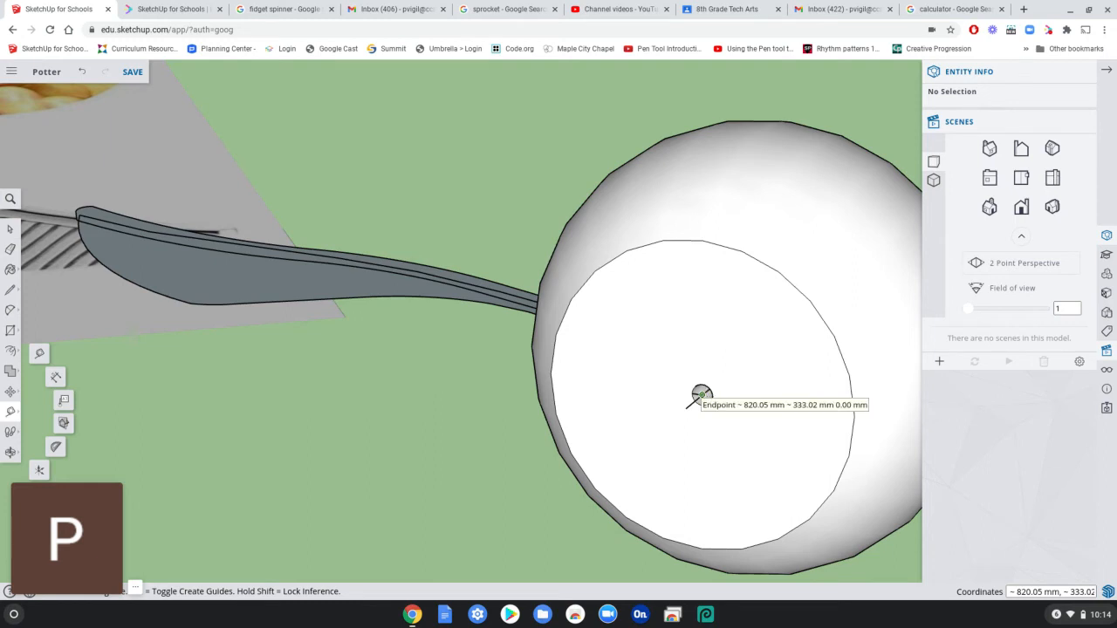
{"action": "left_click", "coordinate": [702, 395]}
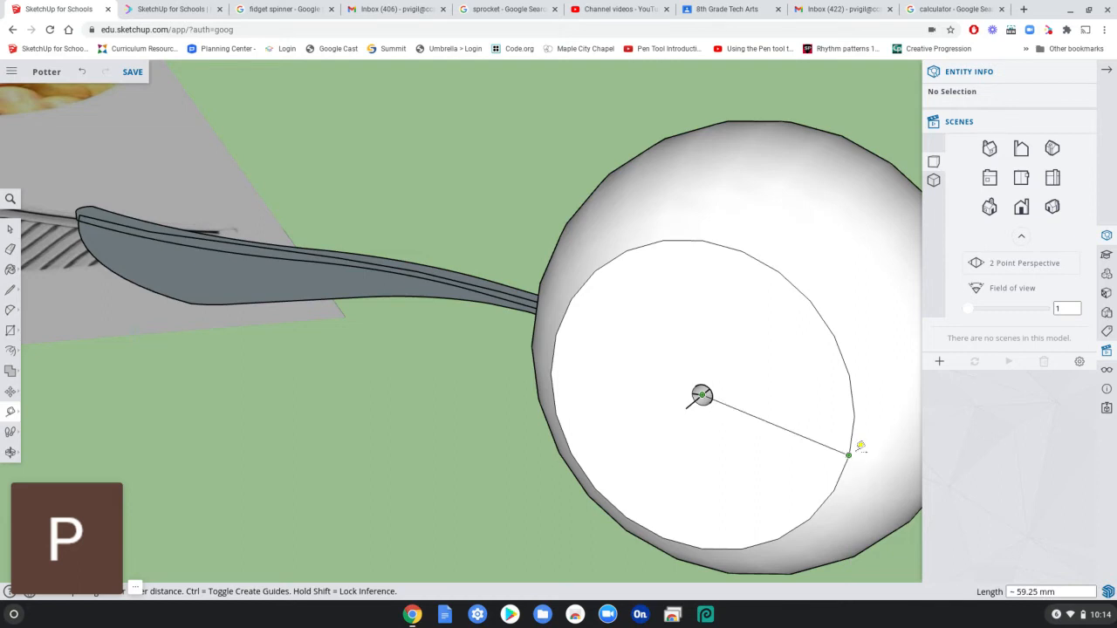
{"action": "scroll", "coordinate": [848, 455], "scroll_direction": "up", "scroll_amount": 2}
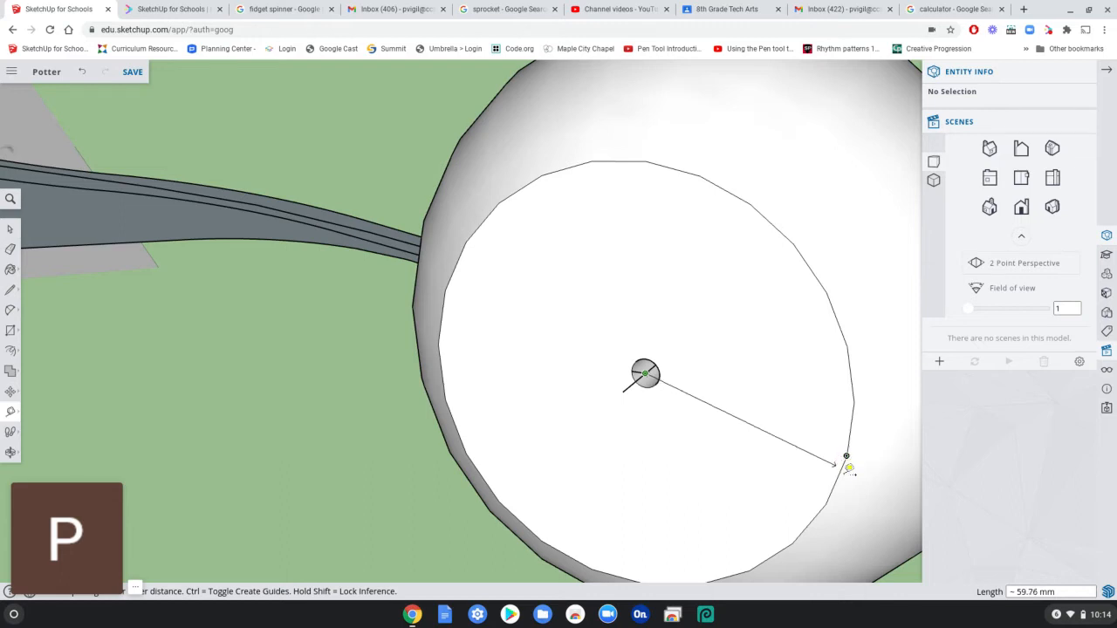
{"action": "left_click", "coordinate": [844, 472]}
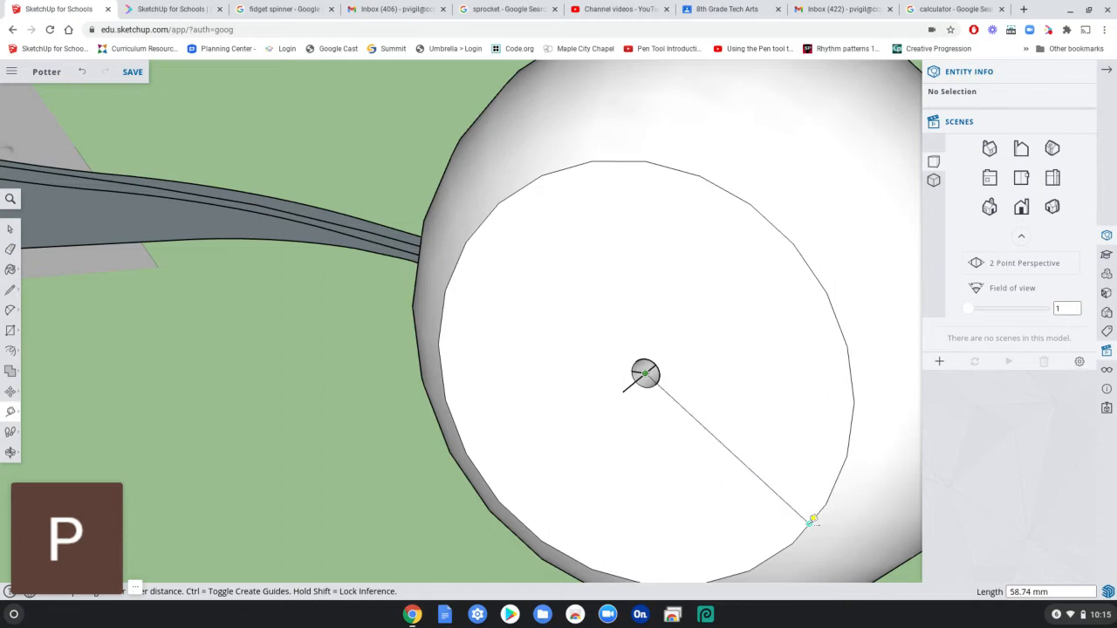
{"action": "scroll", "coordinate": [749, 367], "scroll_direction": "down", "scroll_amount": 4}
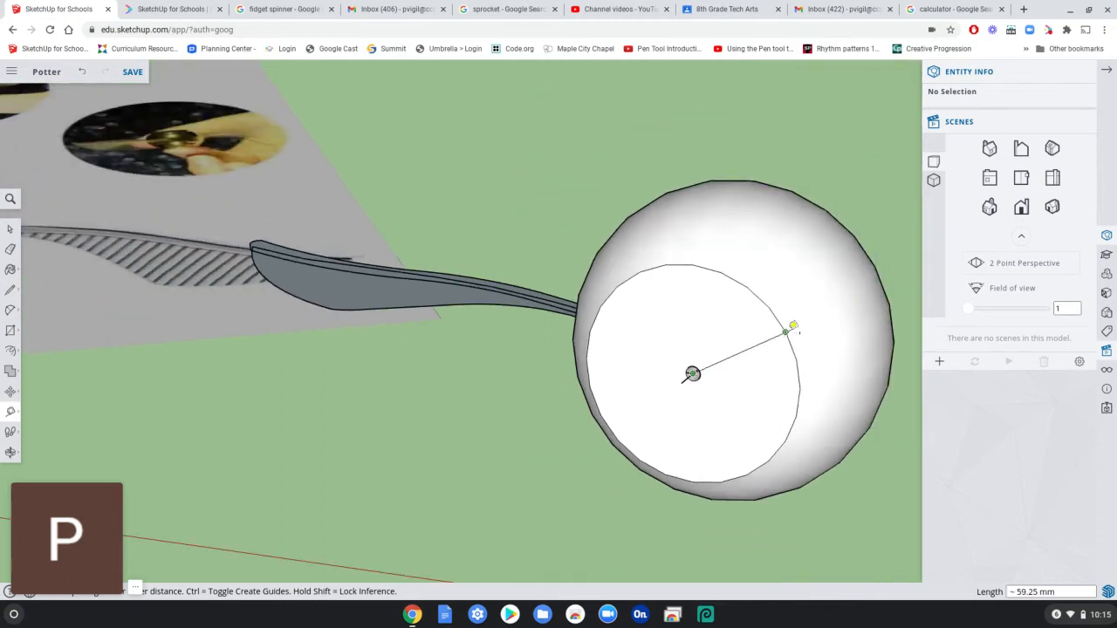
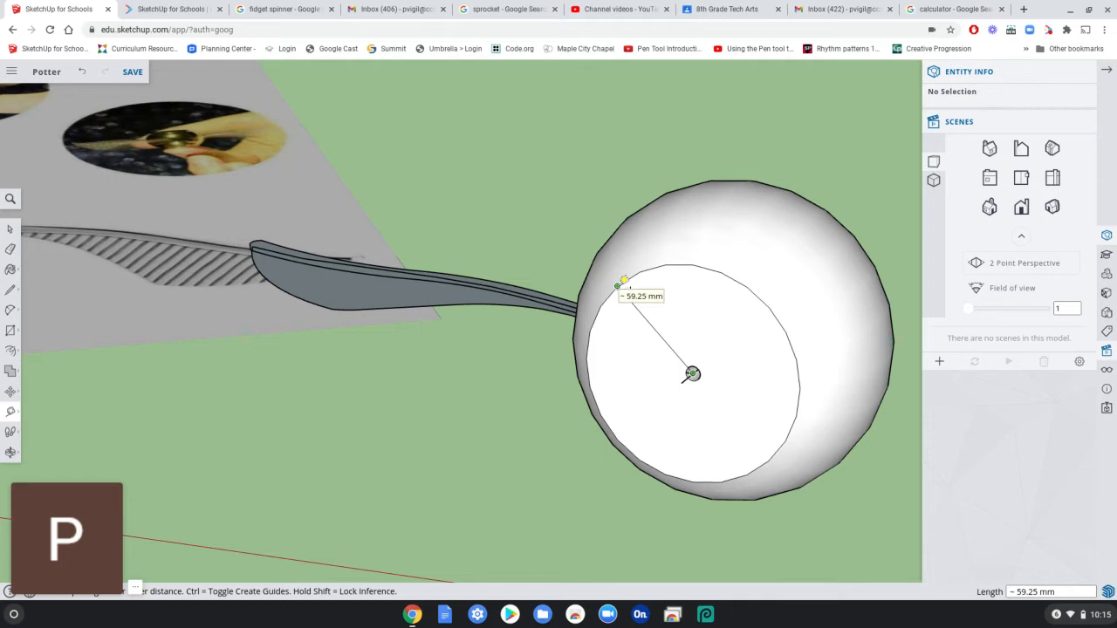
{"action": "left_click", "coordinate": [780, 454]}
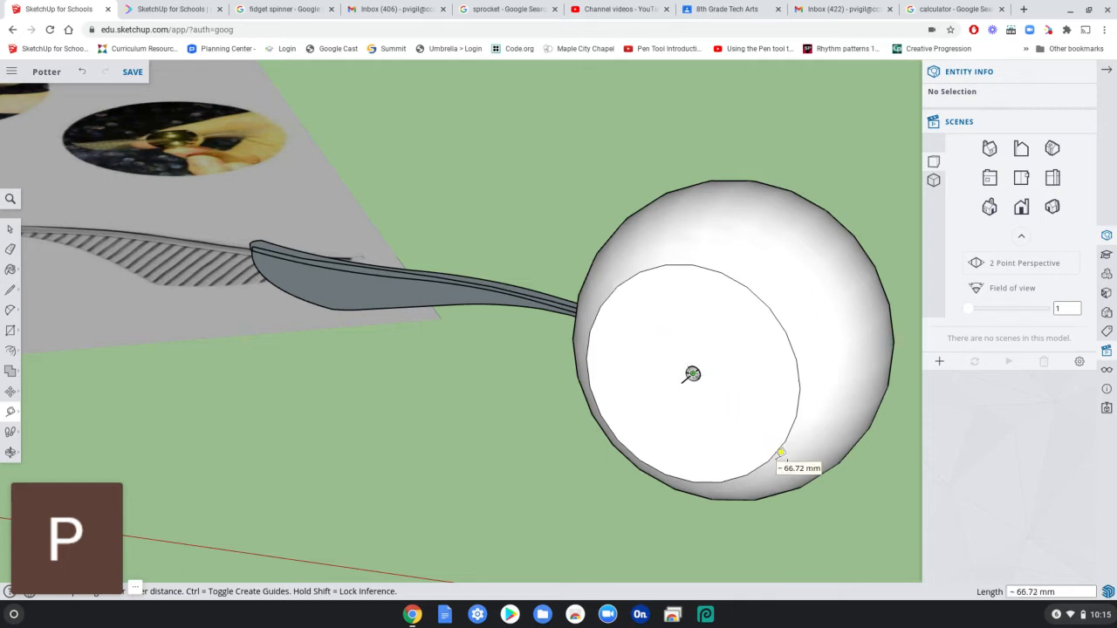
- Examine the ball's flat circular face and small central hole, both up close and with the whole model in view
{"action": "scroll", "coordinate": [779, 456], "scroll_direction": "down", "scroll_amount": 5}
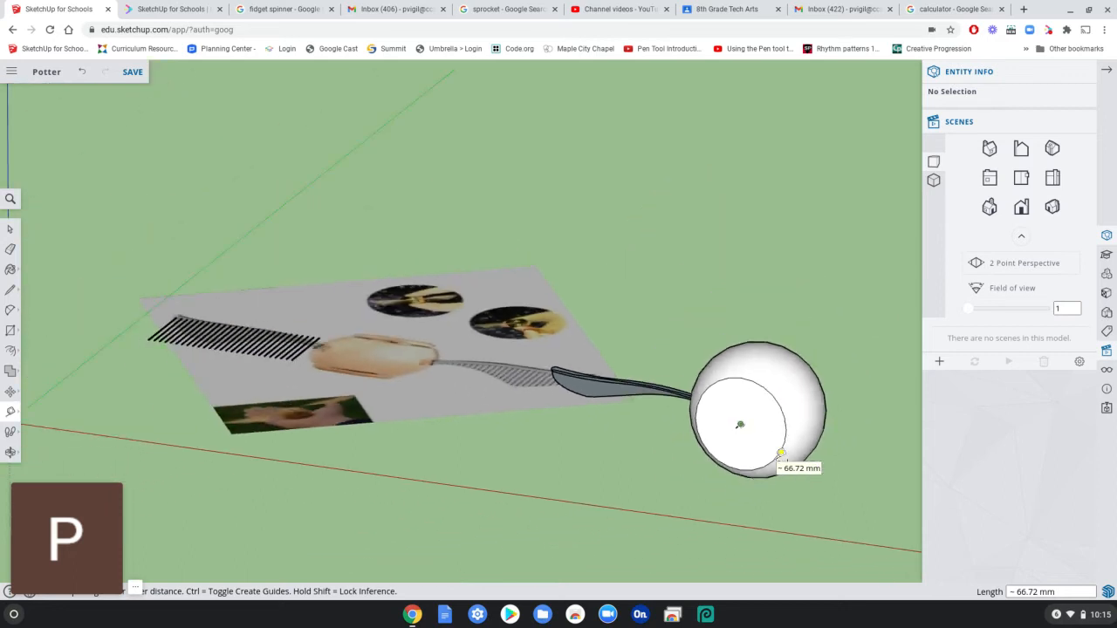
{"action": "scroll", "coordinate": [790, 443], "scroll_direction": "down", "scroll_amount": 3}
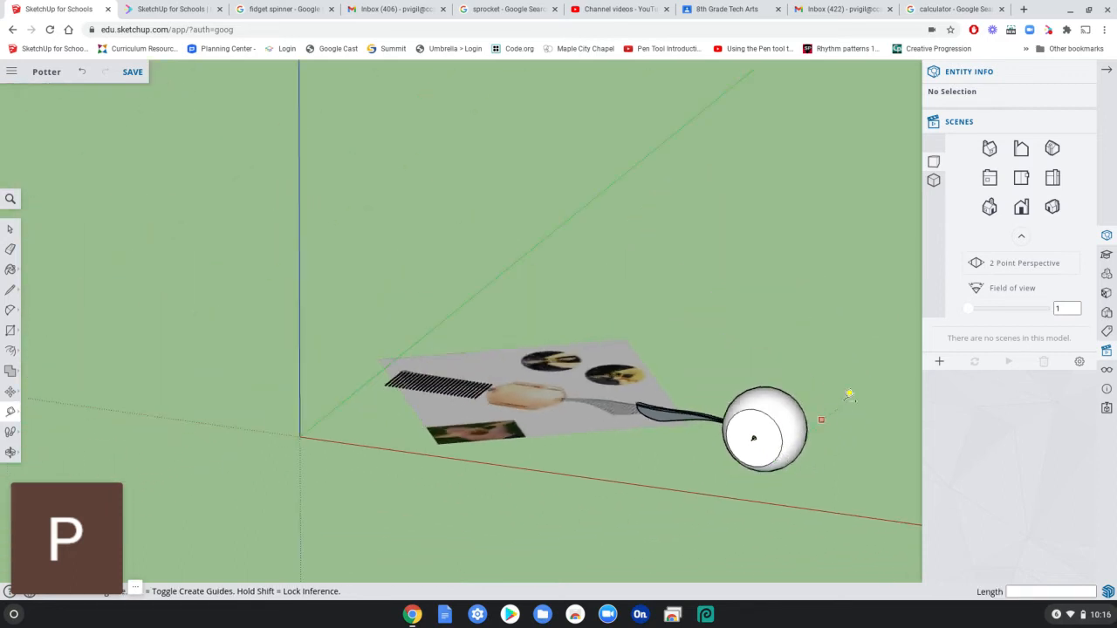
{"action": "middle_click_drag", "start_coordinate": [848, 398], "coordinate": [843, 491], "text": "shift"}
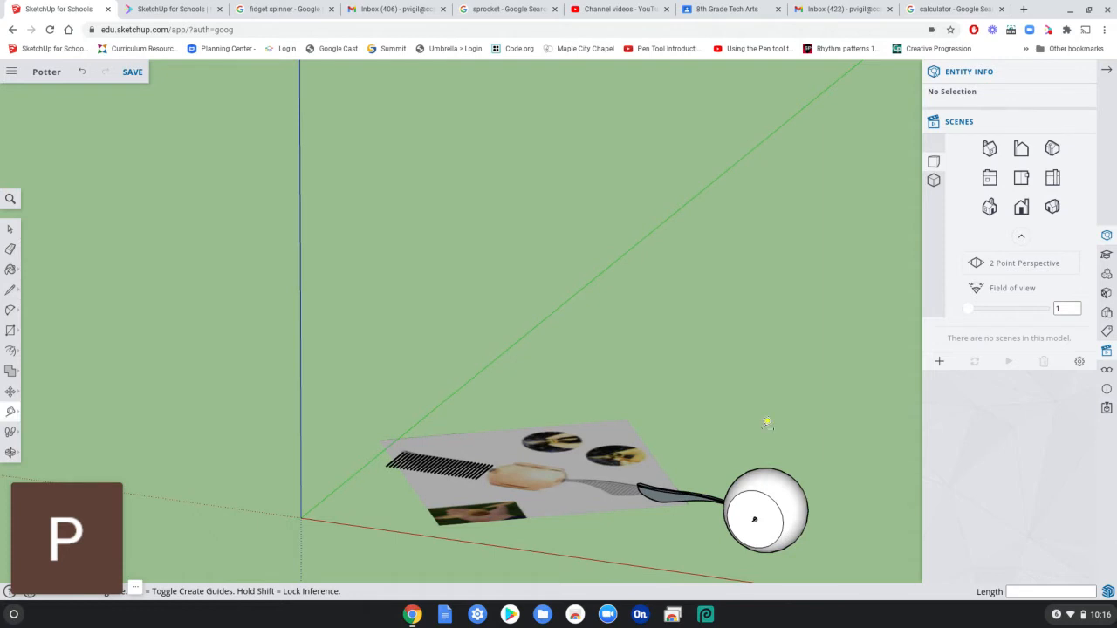
{"action": "scroll", "coordinate": [773, 516], "scroll_direction": "up", "scroll_amount": 5}
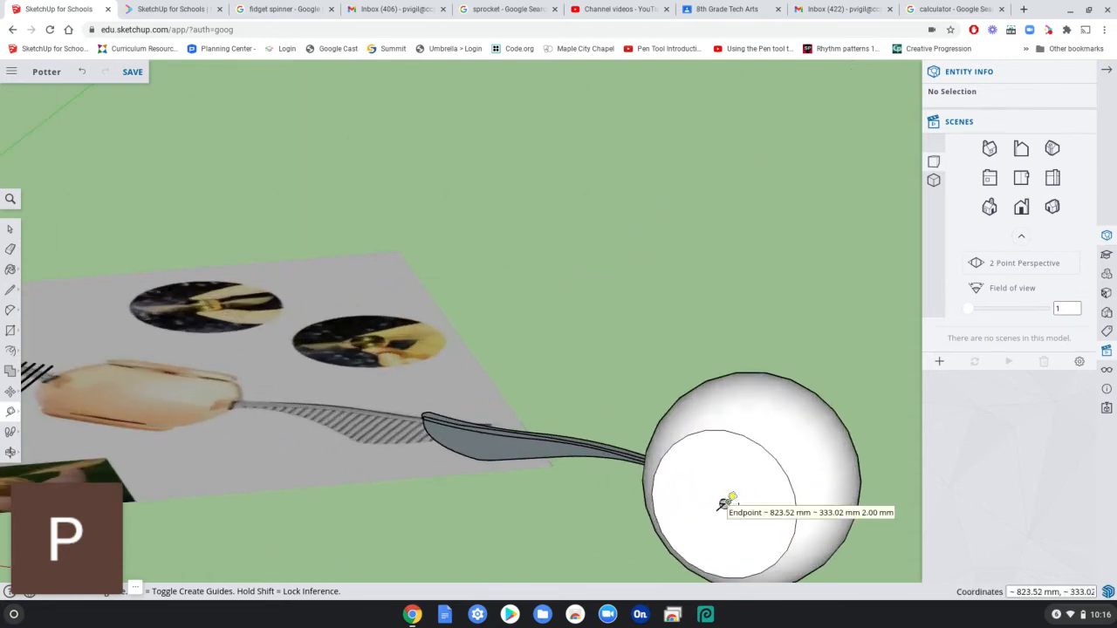
{"action": "scroll", "coordinate": [724, 504], "scroll_direction": "up", "scroll_amount": 4}
{"action": "scroll", "coordinate": [720, 505], "scroll_direction": "down", "scroll_amount": 1}
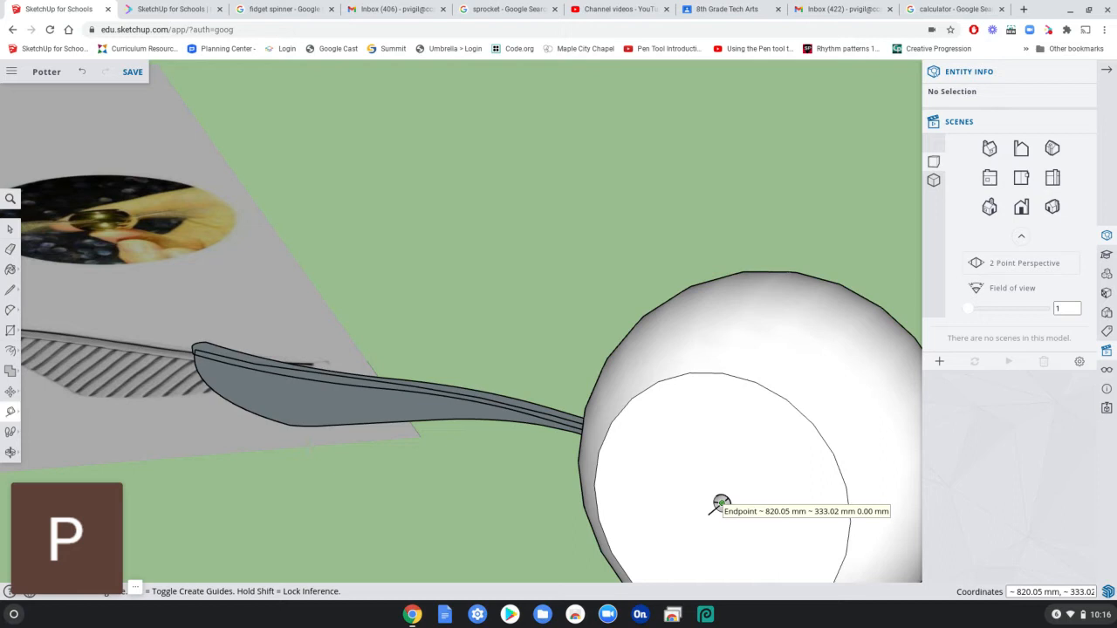
{"action": "scroll", "coordinate": [823, 566], "scroll_direction": "down", "scroll_amount": 2}
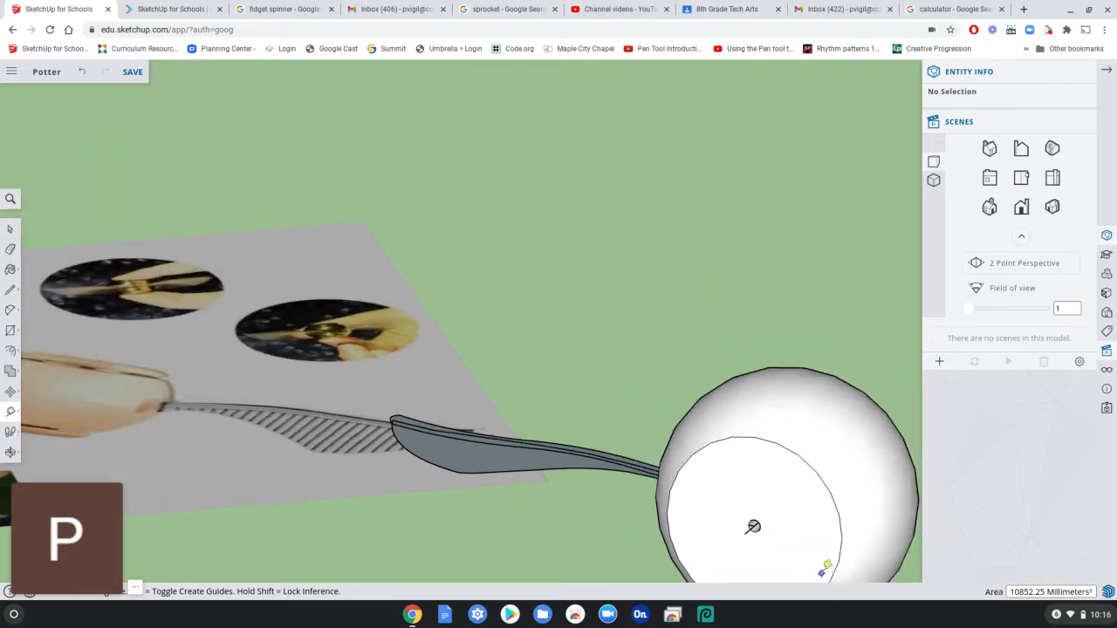
{"action": "scroll", "coordinate": [801, 565], "scroll_direction": "down", "scroll_amount": 1}
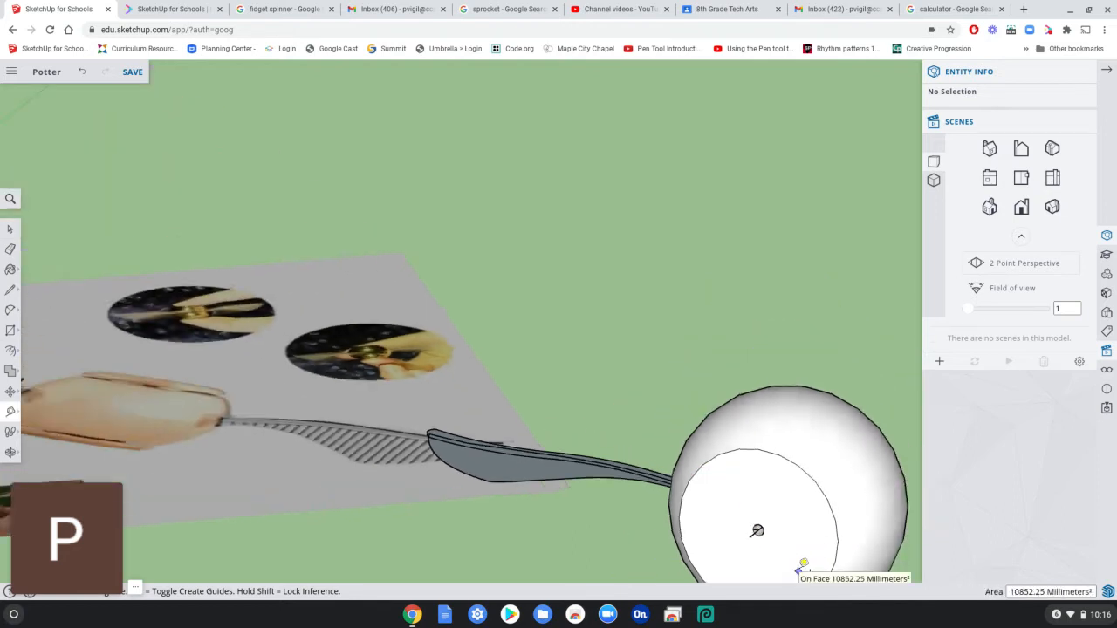
{"action": "scroll", "coordinate": [801, 566], "scroll_direction": "down", "scroll_amount": 2}
{"action": "middle_click_drag", "start_coordinate": [801, 566], "coordinate": [721, 444]}
{"action": "scroll", "coordinate": [718, 439], "scroll_direction": "up", "scroll_amount": 3}
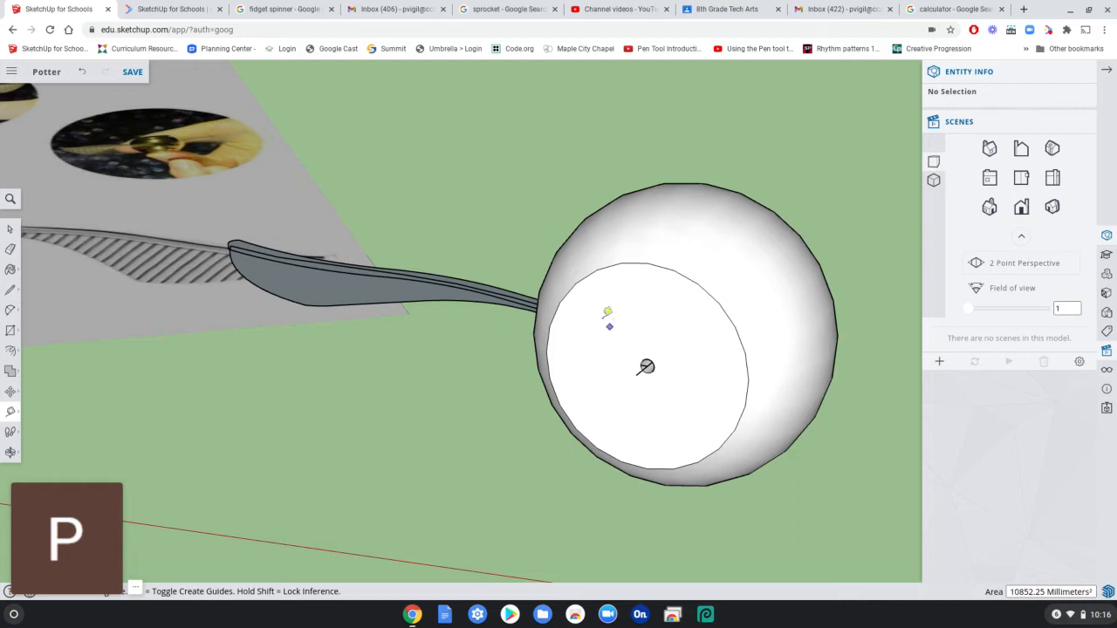
- Measure the diameter of the ball's flat circular face between two opposite points on its edge
{"action": "left_click", "coordinate": [572, 288]}
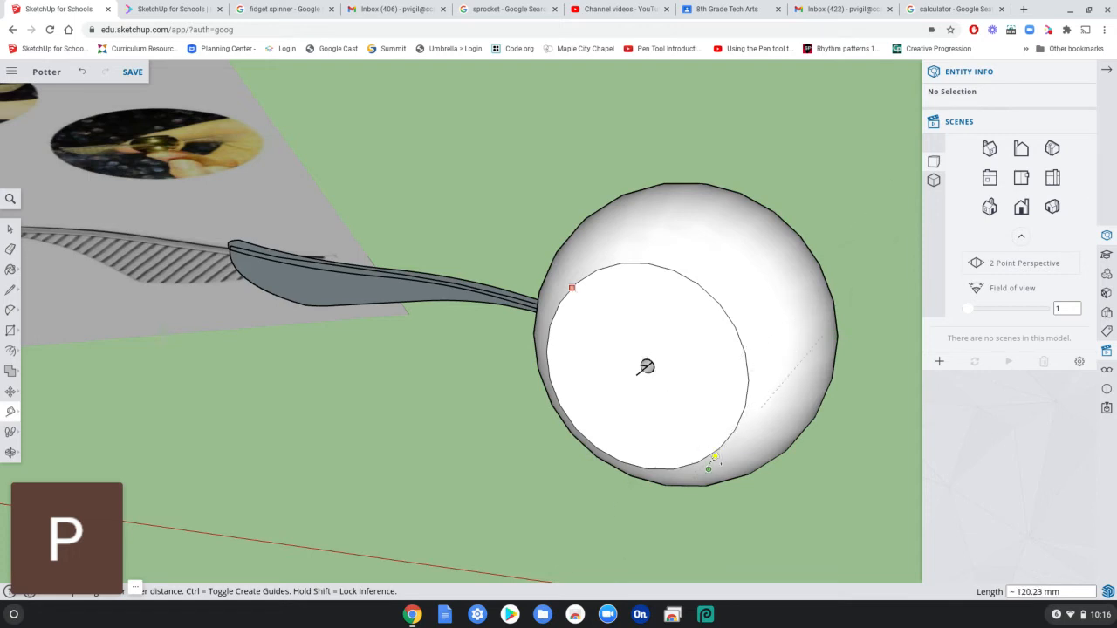
{"action": "scroll", "coordinate": [726, 444], "scroll_direction": "up", "scroll_amount": 3}
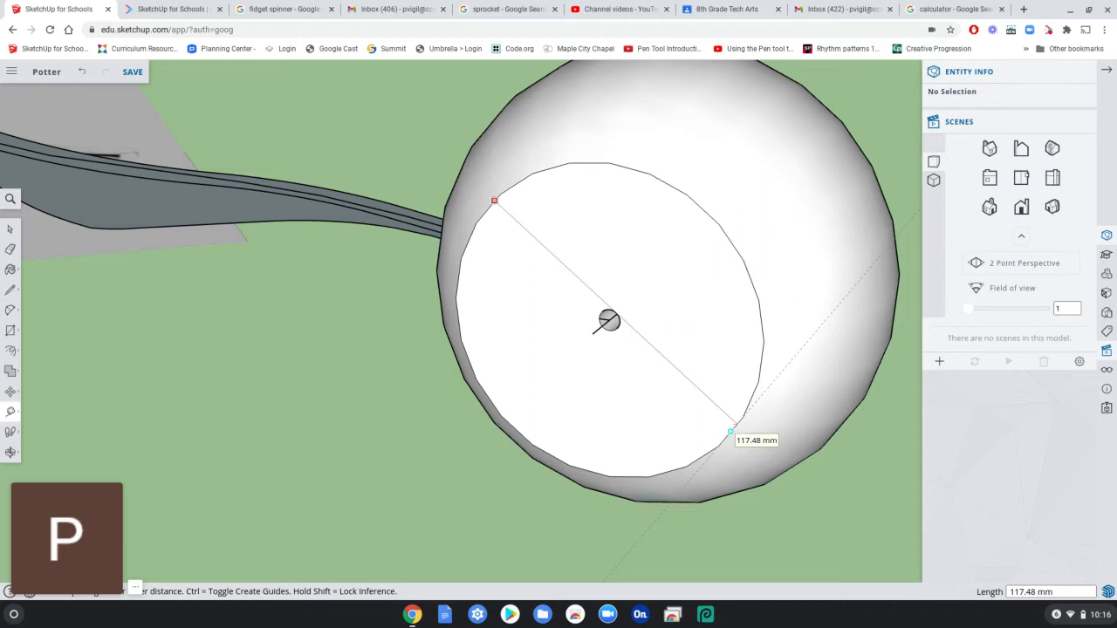
{"action": "key", "text": "Escape"}
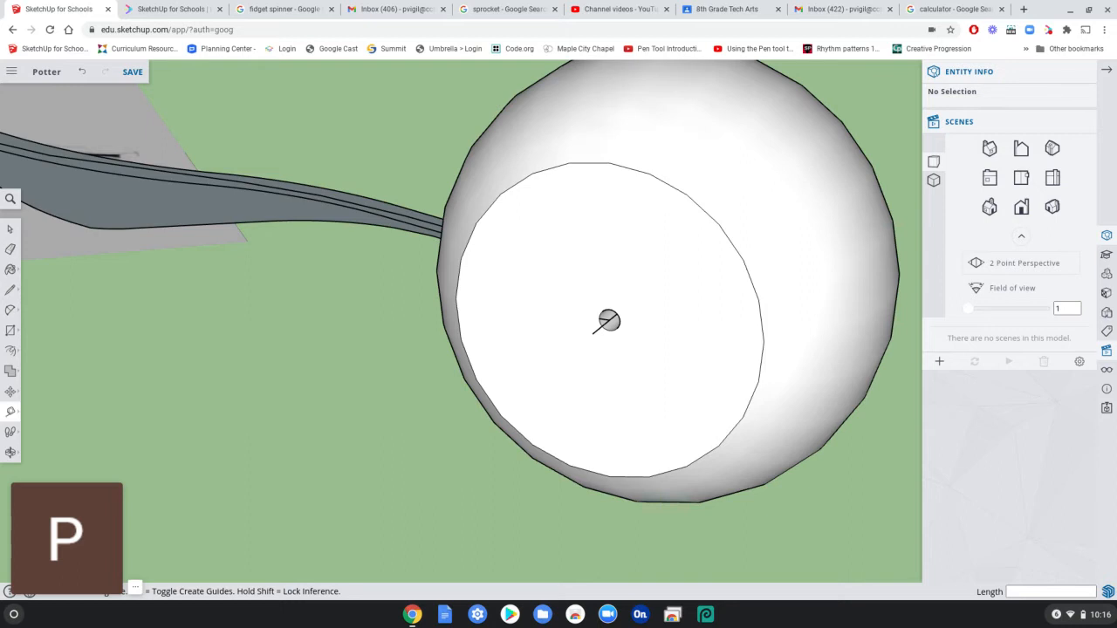
{"action": "left_click", "coordinate": [489, 208]}
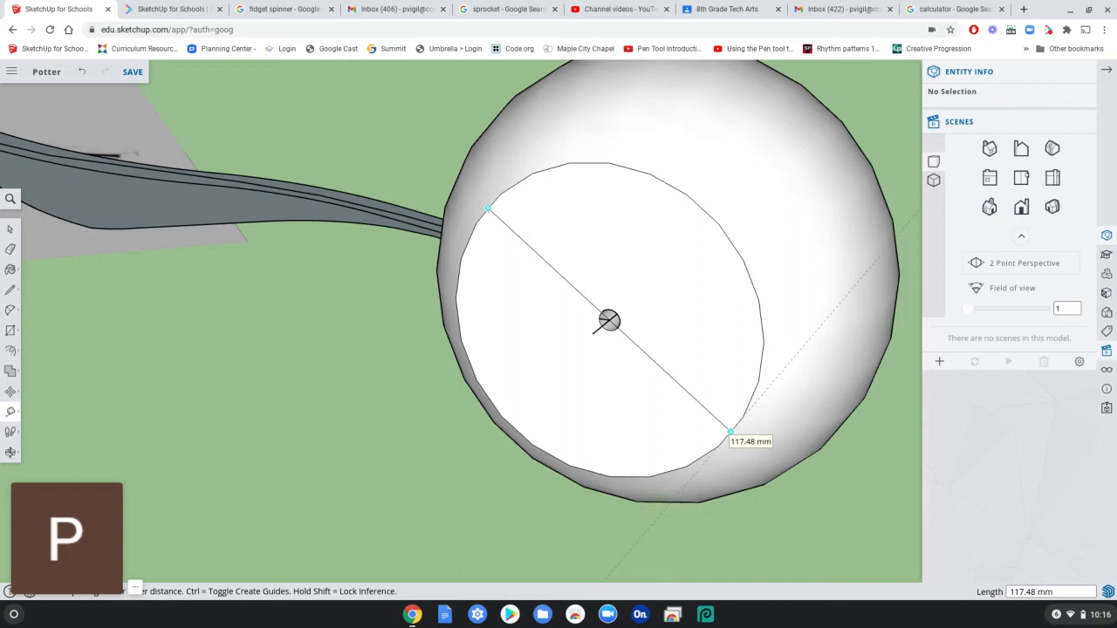
{"action": "left_click", "coordinate": [730, 431]}
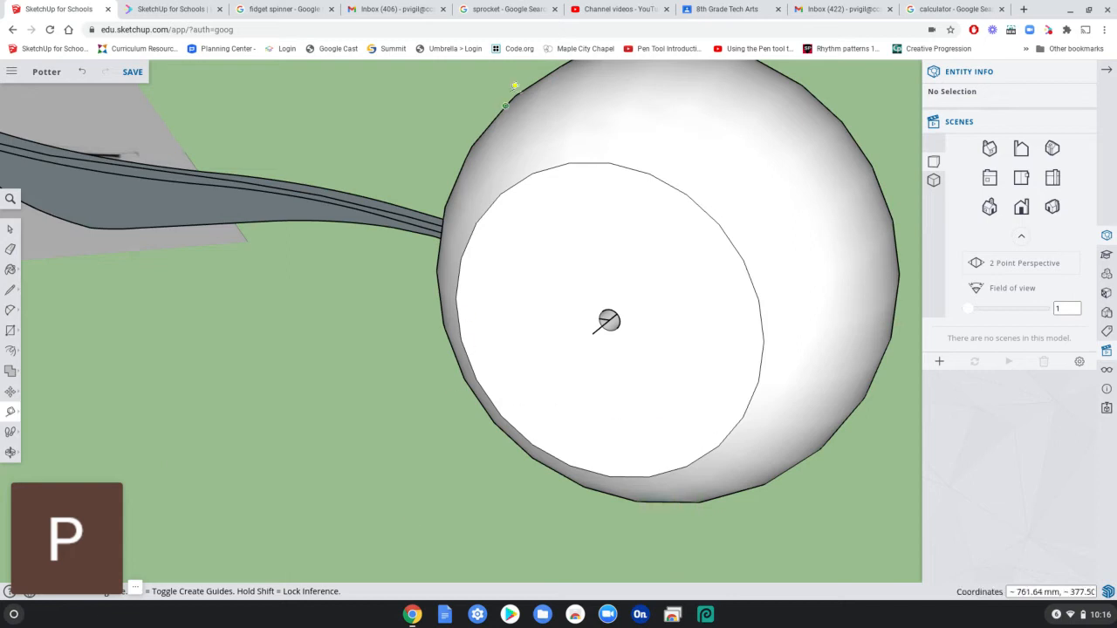
- Switch to the Google calculator and compute the scale ratio 30 ÷ 115
{"action": "left_click", "coordinate": [954, 10]}
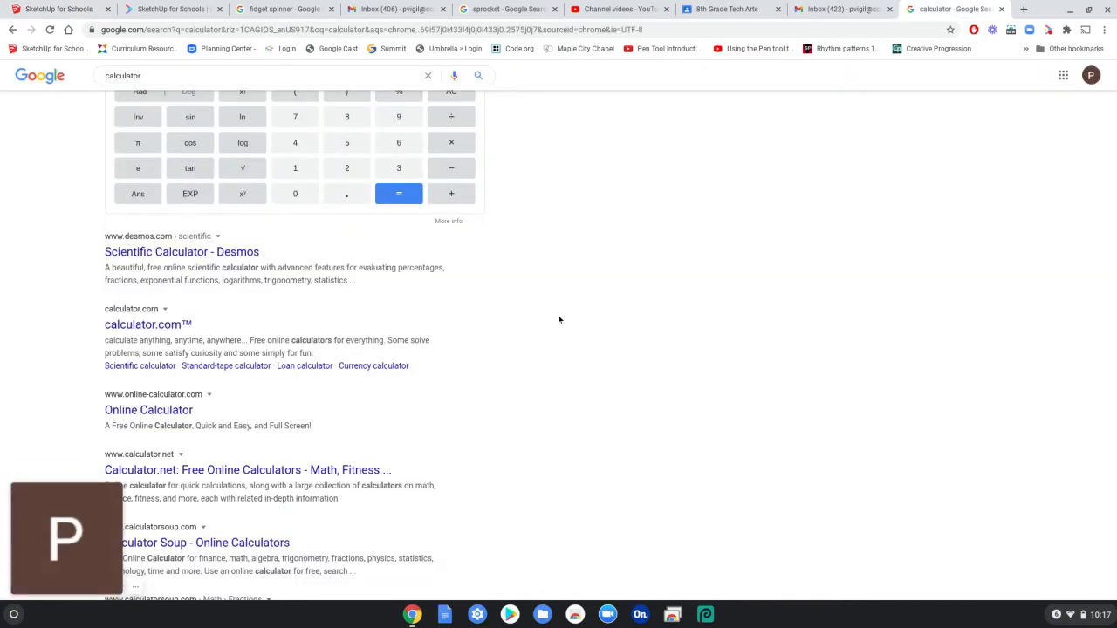
{"action": "scroll", "coordinate": [524, 318], "scroll_direction": "up", "scroll_amount": 3}
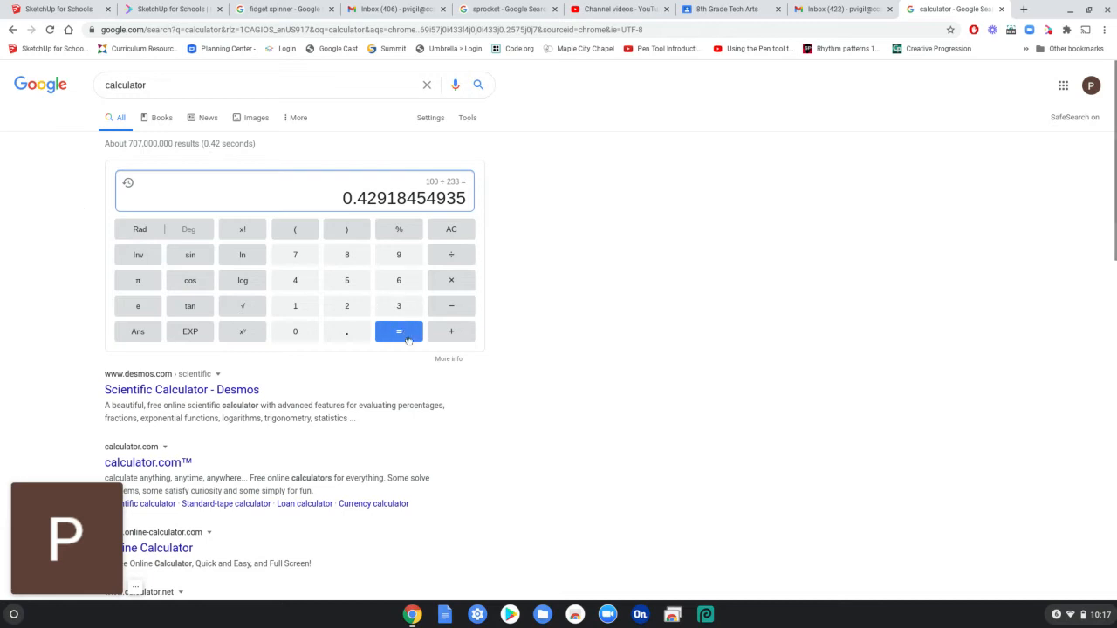
{"action": "left_click", "coordinate": [455, 232]}
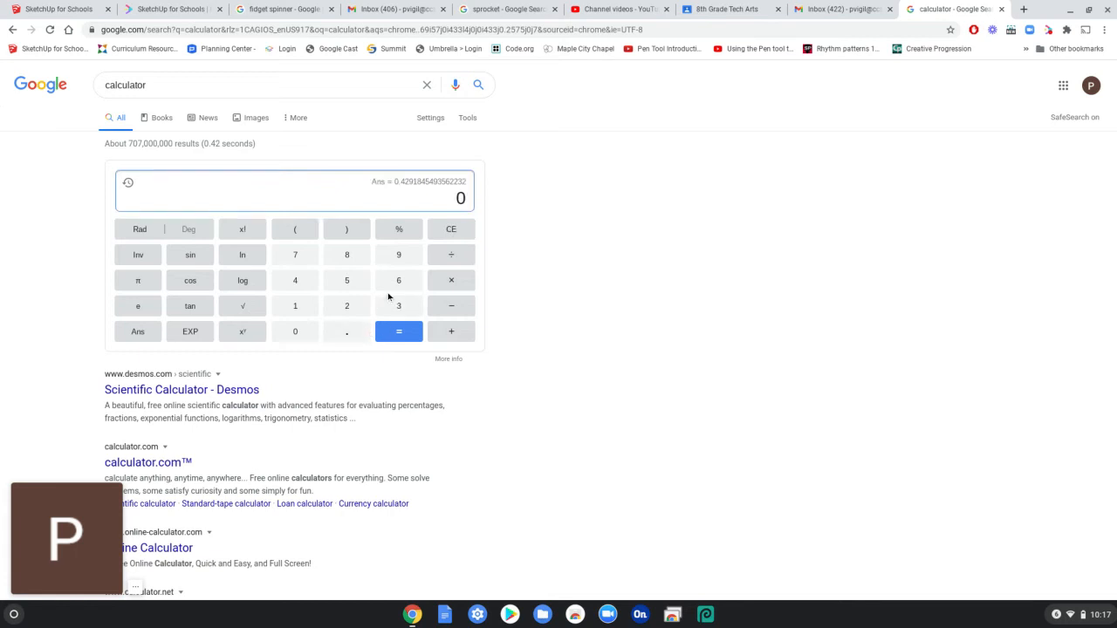
{"action": "left_click", "coordinate": [394, 307]}
{"action": "left_click", "coordinate": [299, 337]}
{"action": "left_click", "coordinate": [451, 255]}
{"action": "left_click", "coordinate": [295, 306]}
{"action": "left_click", "coordinate": [295, 306]}
{"action": "left_click", "coordinate": [347, 281]}
{"action": "left_click", "coordinate": [396, 331]}
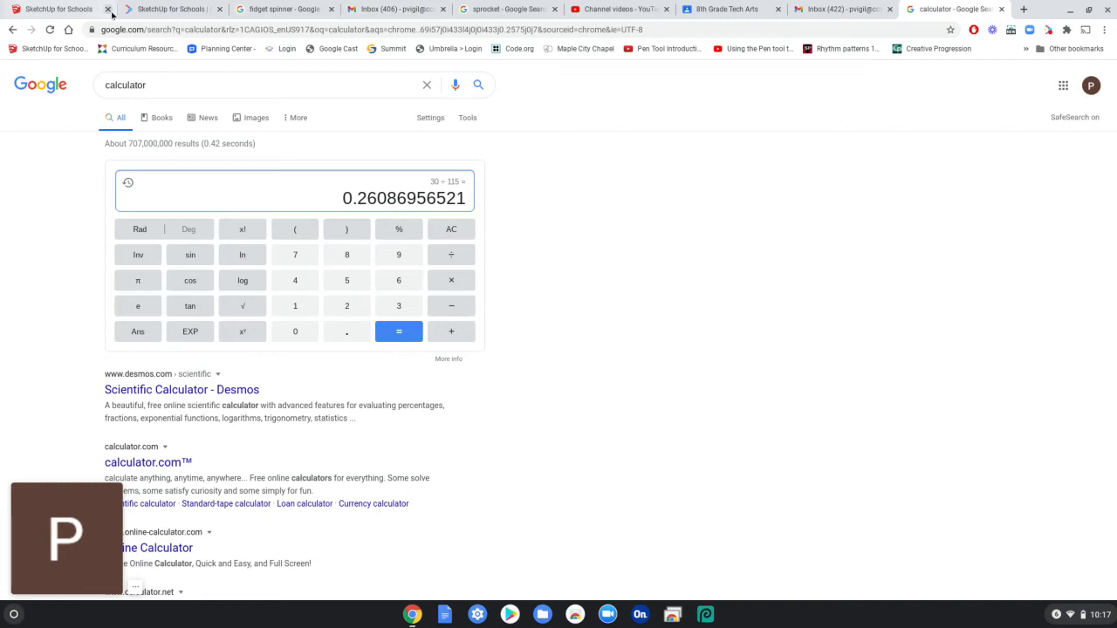
- Switch back to SketchUp and scale the entire model, reference image included, uniformly by 0.26 from a corner, leaving nothing selected
{"action": "left_click", "coordinate": [51, 10]}
{"action": "scroll", "coordinate": [613, 185], "scroll_direction": "down", "scroll_amount": 10}
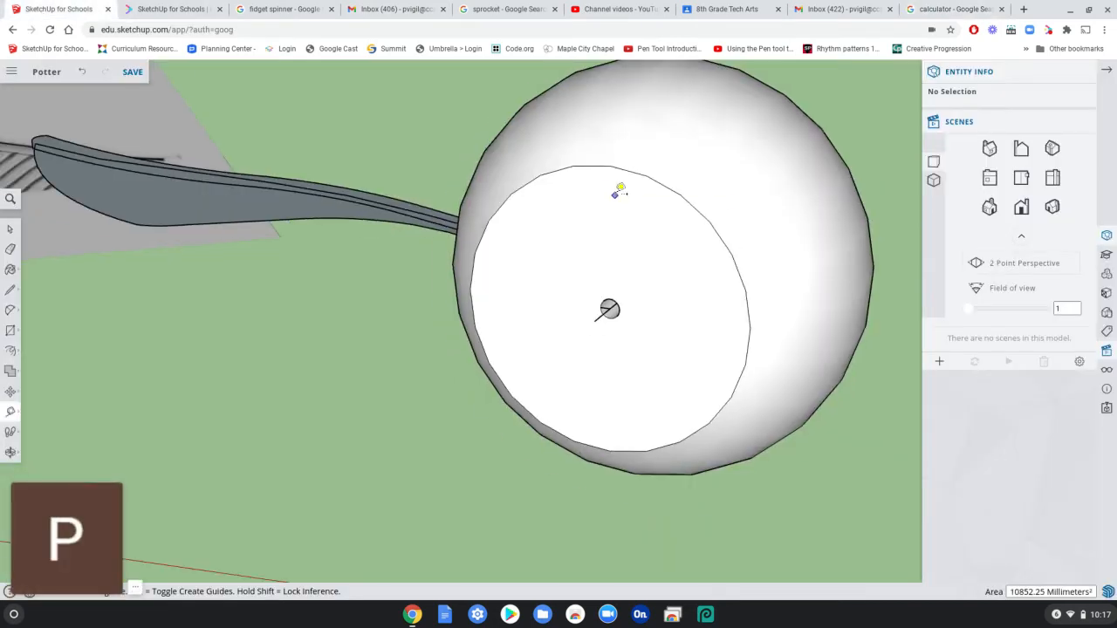
{"action": "scroll", "coordinate": [613, 222], "scroll_direction": "down", "scroll_amount": 5}
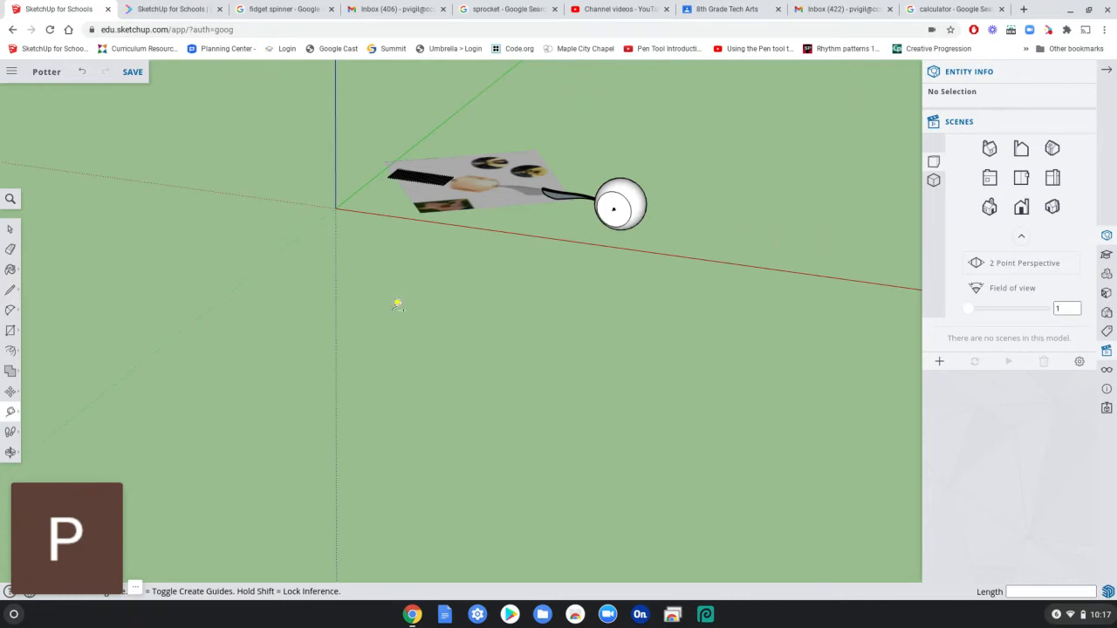
{"action": "left_click", "coordinate": [10, 228]}
{"action": "middle_click_drag", "start_coordinate": [344, 159], "coordinate": [498, 382]}
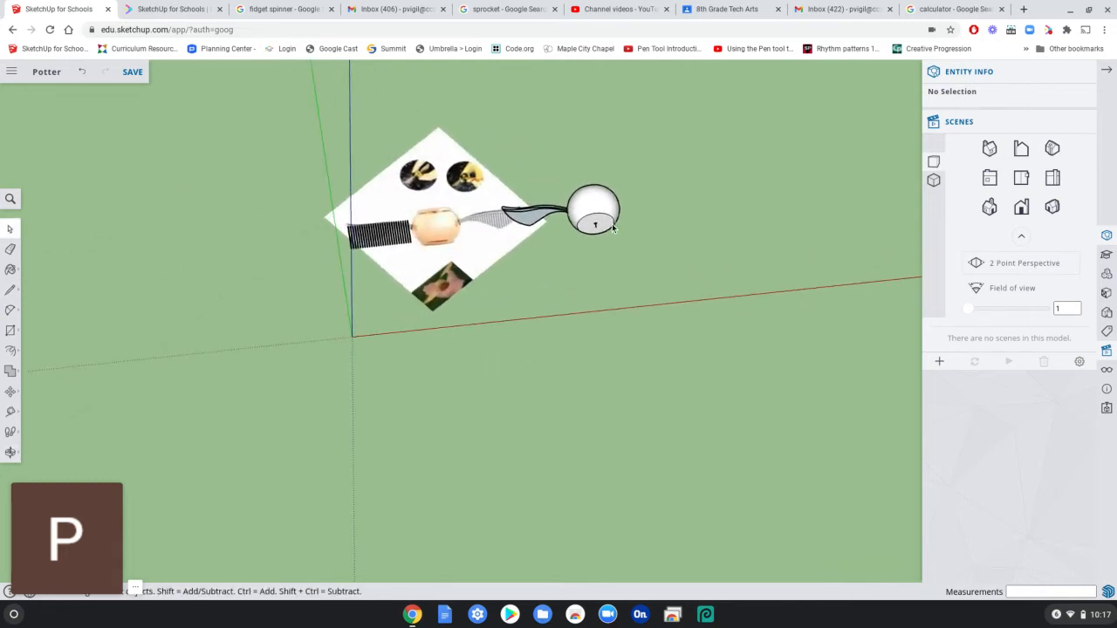
{"action": "scroll", "coordinate": [592, 225], "scroll_direction": "up", "scroll_amount": 3}
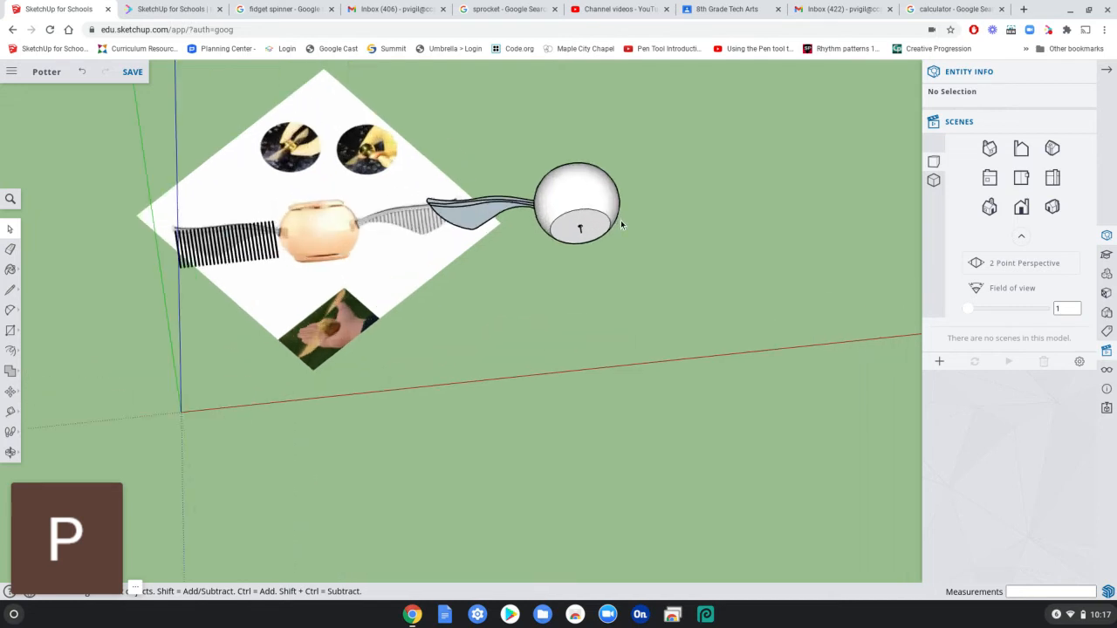
{"action": "scroll", "coordinate": [580, 225], "scroll_direction": "down", "scroll_amount": 3}
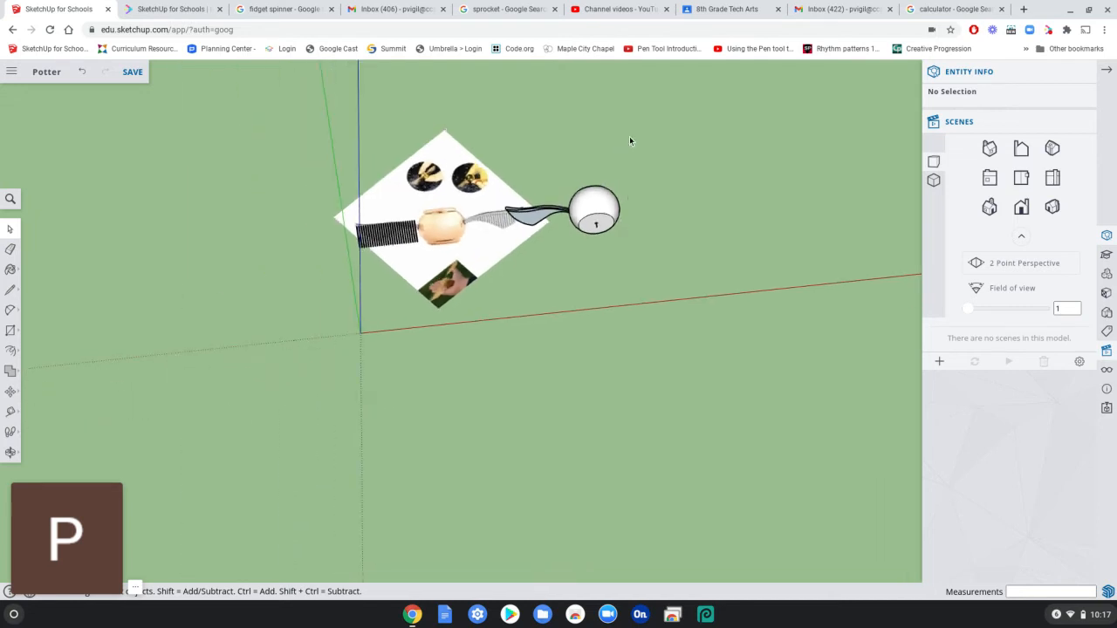
{"action": "scroll", "coordinate": [680, 123], "scroll_direction": "up", "scroll_amount": 1}
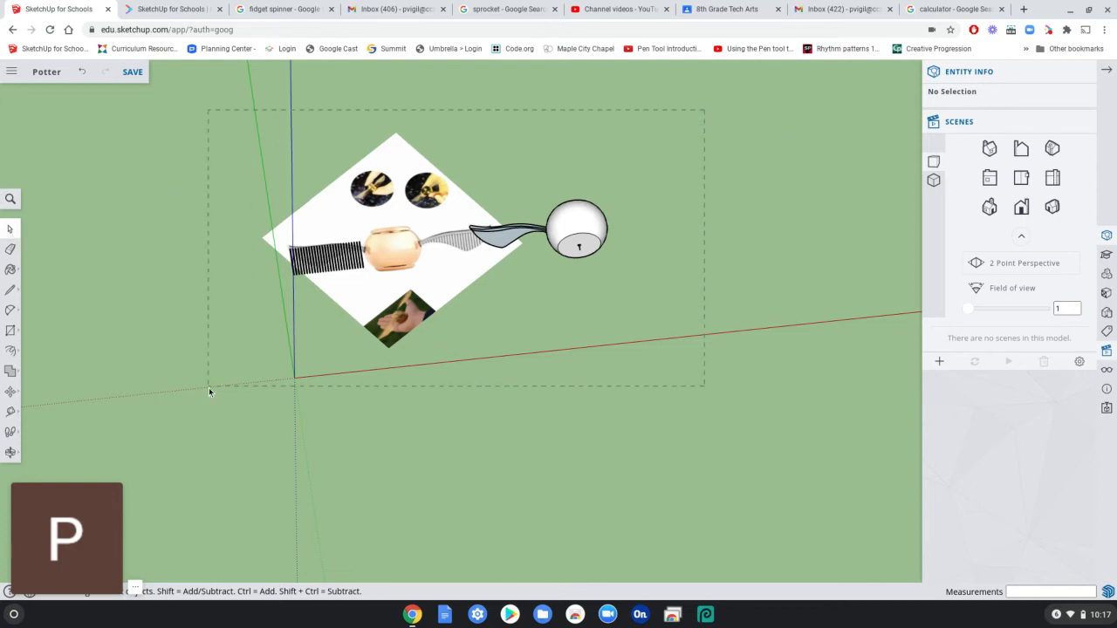
{"action": "left_click_drag", "start_coordinate": [208, 388], "coordinate": [209, 386]}
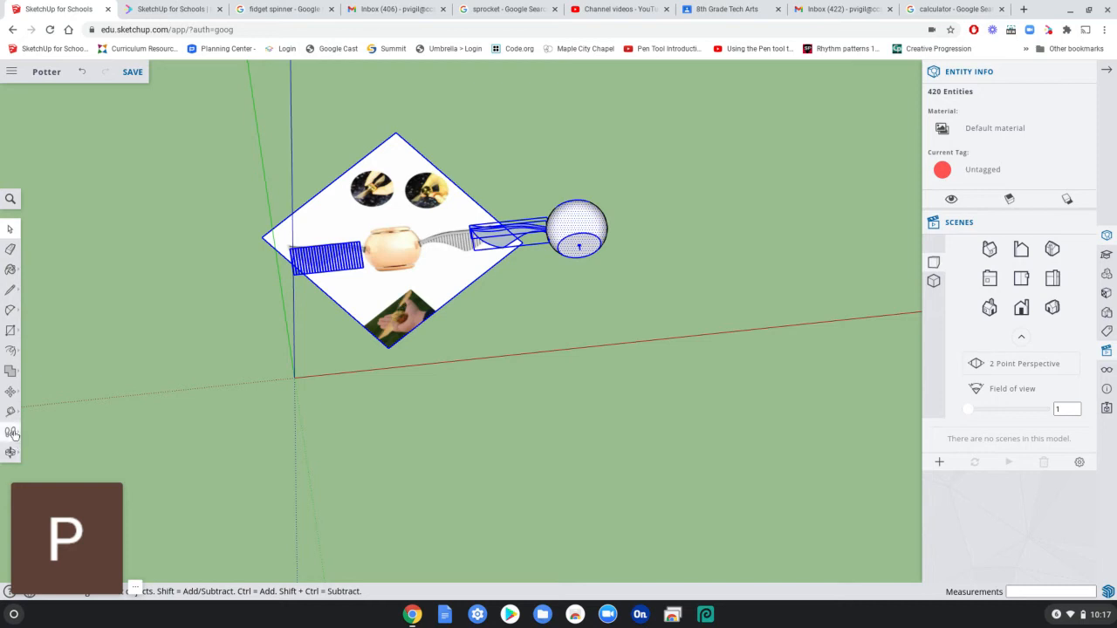
{"action": "left_click", "coordinate": [11, 391]}
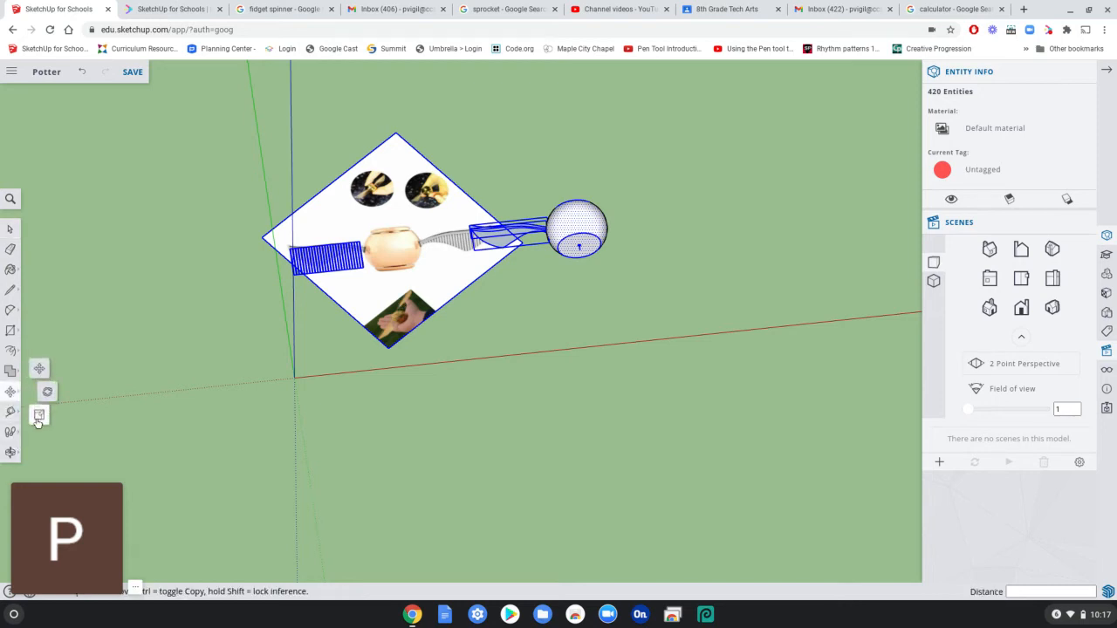
{"action": "left_click", "coordinate": [39, 415]}
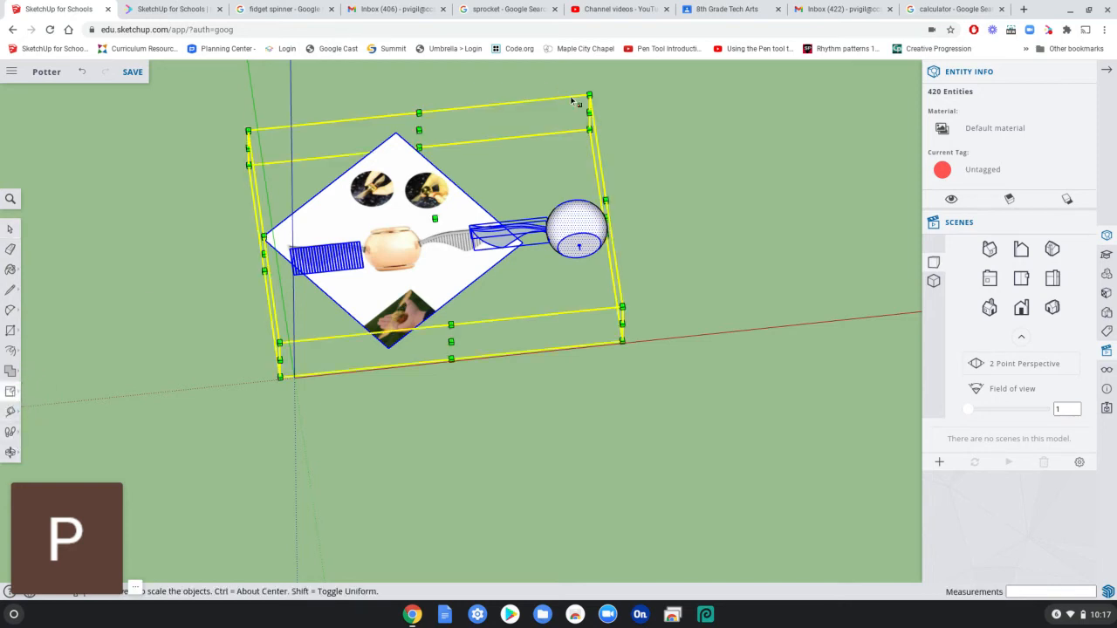
{"action": "left_click_drag", "start_coordinate": [590, 90], "coordinate": [452, 202]}
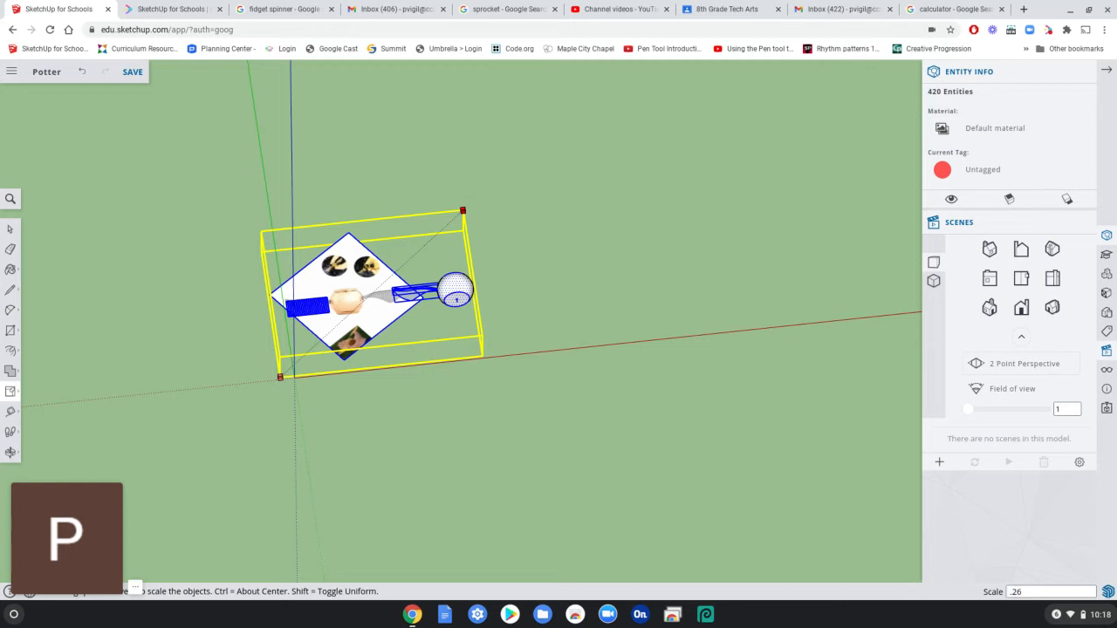
{"action": "key", "text": "Return"}
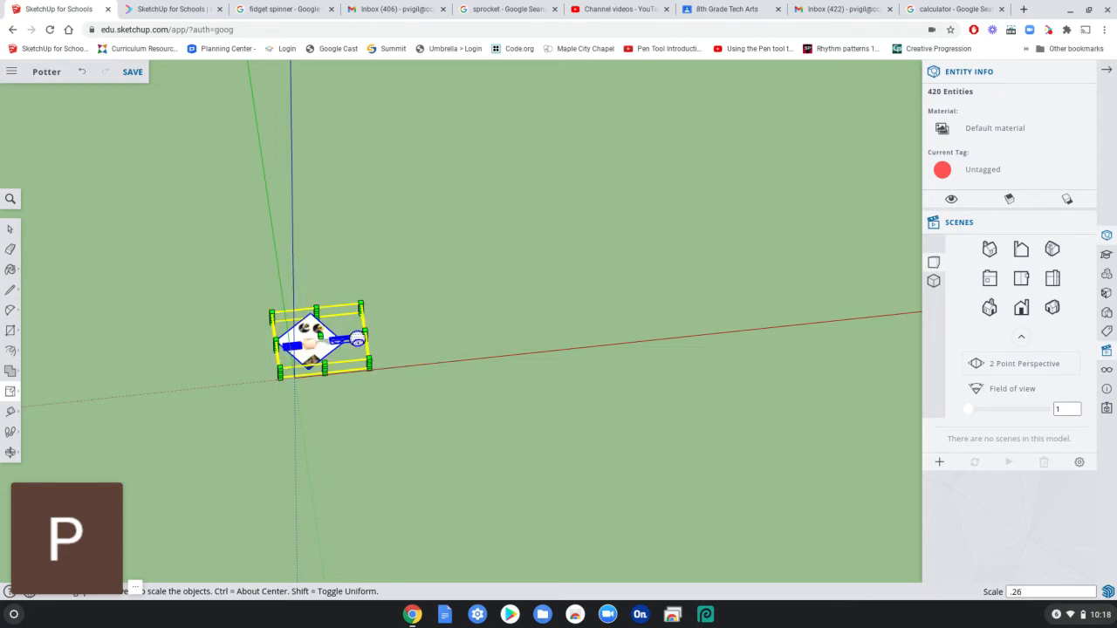
{"action": "scroll", "coordinate": [312, 427], "scroll_direction": "up", "scroll_amount": 5}
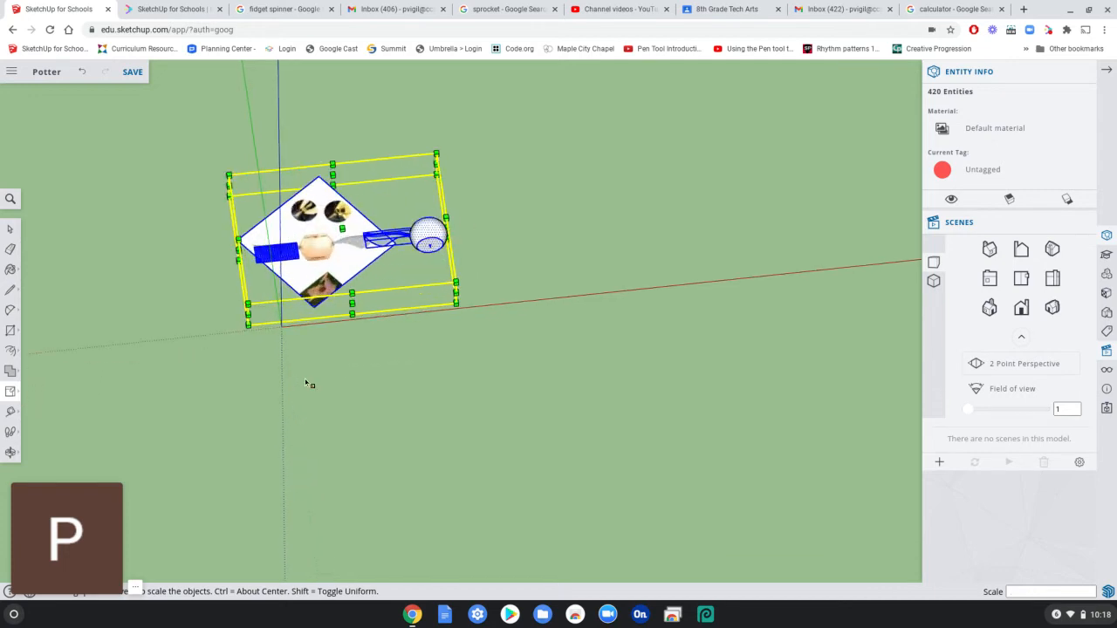
{"action": "left_click", "coordinate": [672, 312]}
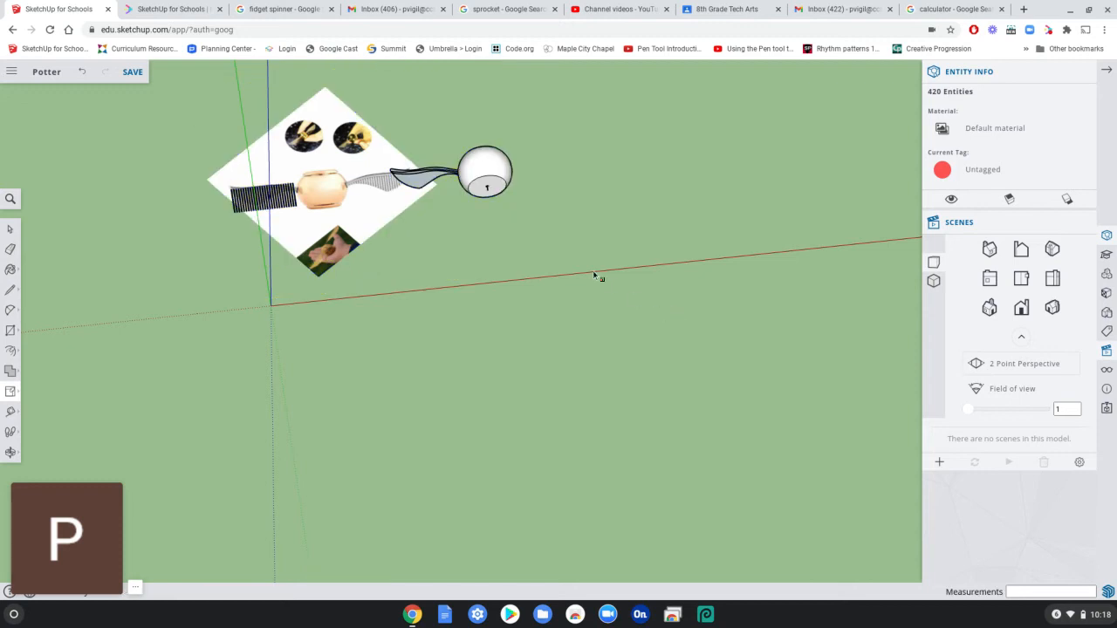
- Examine the scaled-down ball, feather and reference image from several angles
{"action": "middle_click_drag", "start_coordinate": [527, 247], "coordinate": [272, 317]}
{"action": "scroll", "coordinate": [288, 222], "scroll_direction": "up", "scroll_amount": 3}
{"action": "middle_click_drag", "start_coordinate": [288, 222], "coordinate": [534, 184]}
{"action": "middle_click_drag", "start_coordinate": [773, 225], "coordinate": [644, 179]}
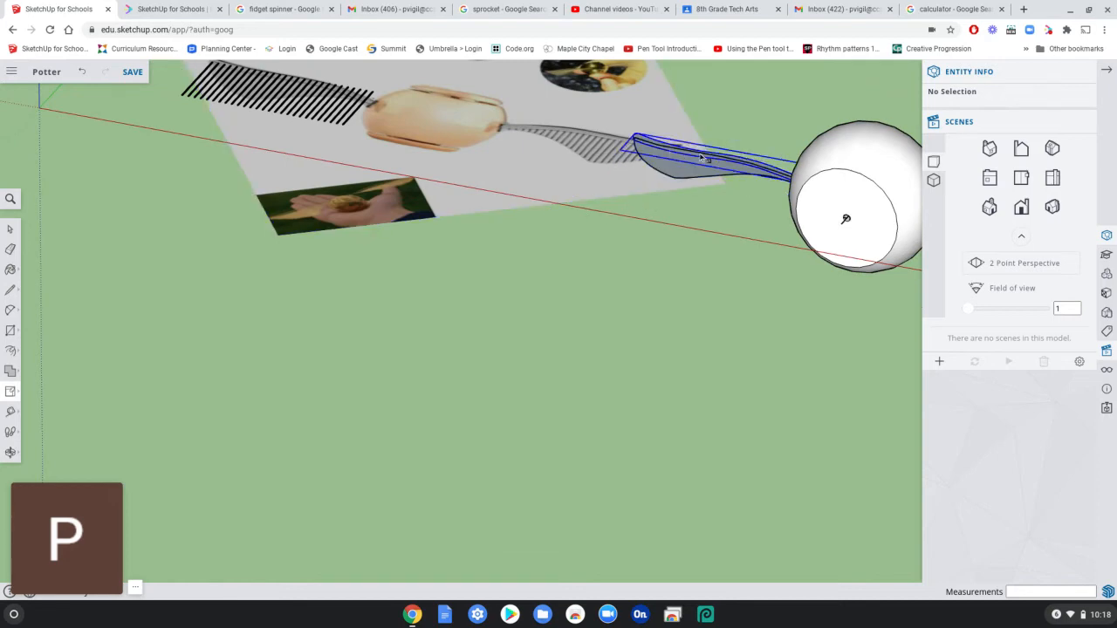
{"action": "middle_click_drag", "start_coordinate": [543, 247], "coordinate": [919, 295]}
{"action": "middle_click_drag", "start_coordinate": [317, 306], "coordinate": [13, 349]}
{"action": "middle_click_drag", "start_coordinate": [548, 237], "coordinate": [451, 242]}
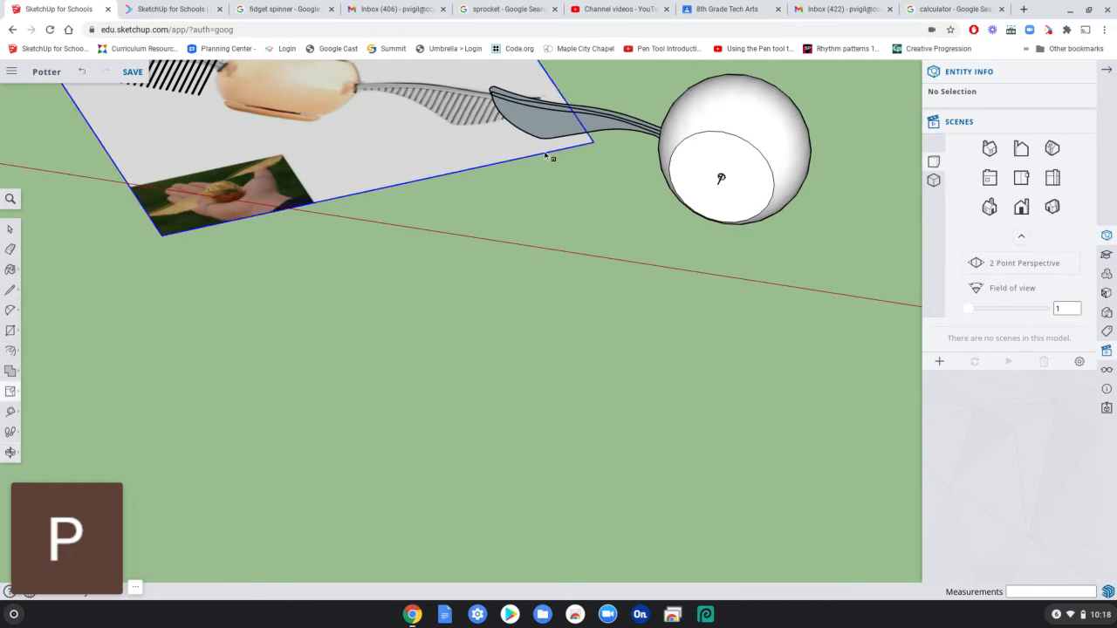
- Check the entity info of the Feather component attached to the ball, leaving it deselected
{"action": "scroll", "coordinate": [551, 155], "scroll_direction": "up", "scroll_amount": 5}
{"action": "left_click", "coordinate": [546, 113]}
{"action": "left_click", "coordinate": [617, 169]}
{"action": "left_click", "coordinate": [560, 120]}
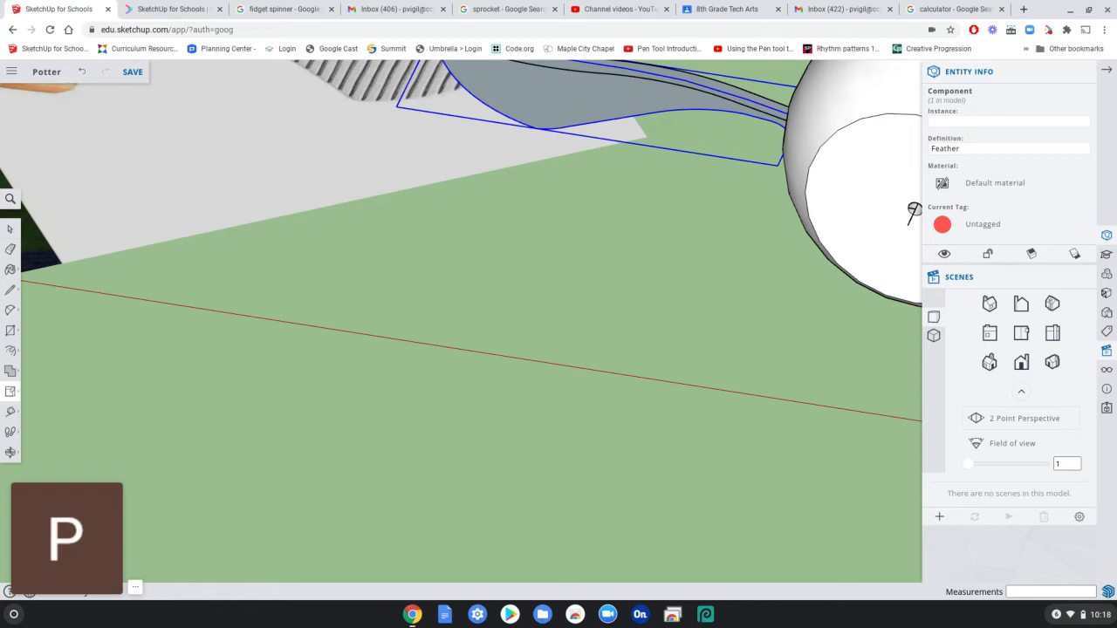
{"action": "left_click", "coordinate": [609, 212]}
- Inspect the feather's joint with the ball and the ball's flat face from different sides
{"action": "middle_click_drag", "start_coordinate": [691, 252], "coordinate": [514, 209]}
{"action": "middle_click_drag", "start_coordinate": [383, 210], "coordinate": [738, 264]}
{"action": "middle_click_drag", "start_coordinate": [277, 293], "coordinate": [834, 301]}
{"action": "middle_click_drag", "start_coordinate": [474, 347], "coordinate": [7, 306]}
{"action": "middle_click_drag", "start_coordinate": [757, 291], "coordinate": [362, 296]}
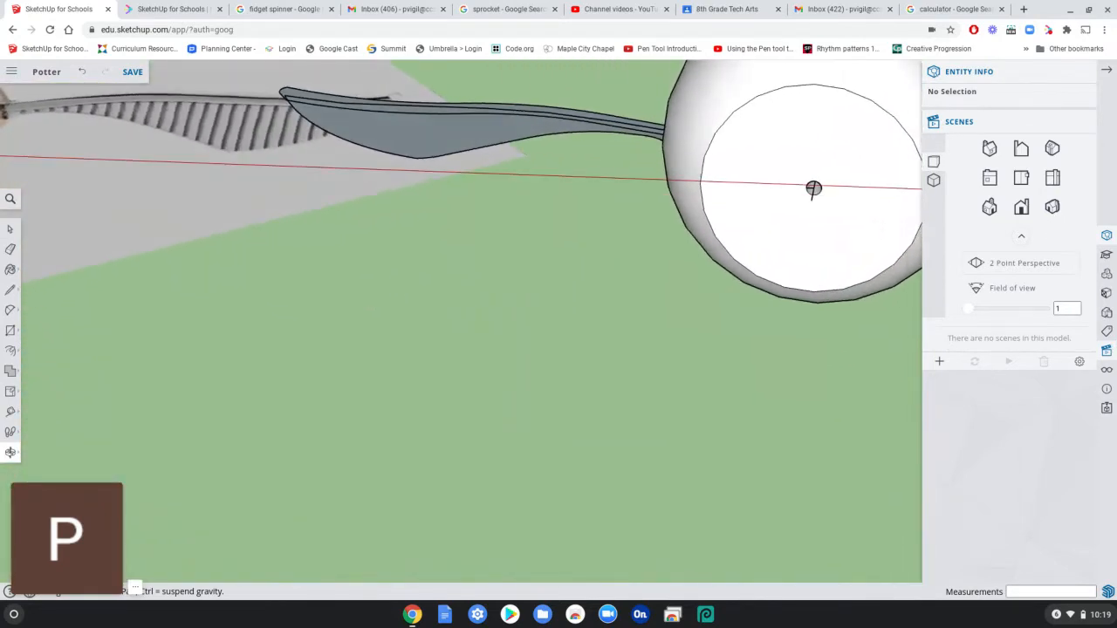
{"action": "middle_click_drag", "start_coordinate": [813, 189], "coordinate": [837, 81]}
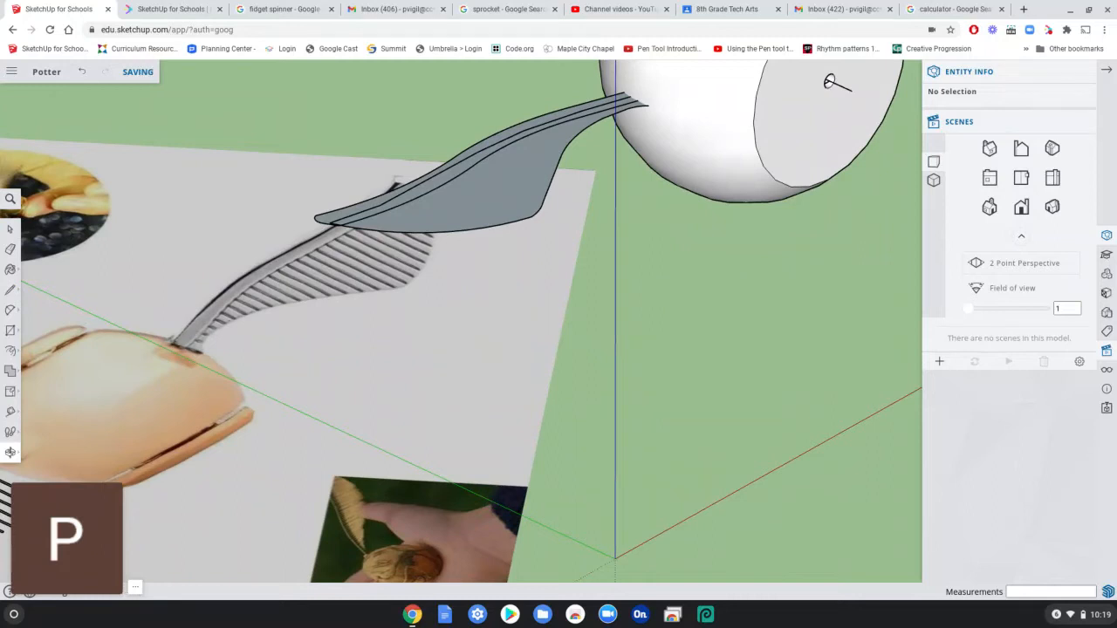
- Check the entity info of the wing's long edge strip and of the feather shape beside it
{"action": "scroll", "coordinate": [463, 121], "scroll_direction": "up", "scroll_amount": 2}
{"action": "left_click", "coordinate": [541, 144]}
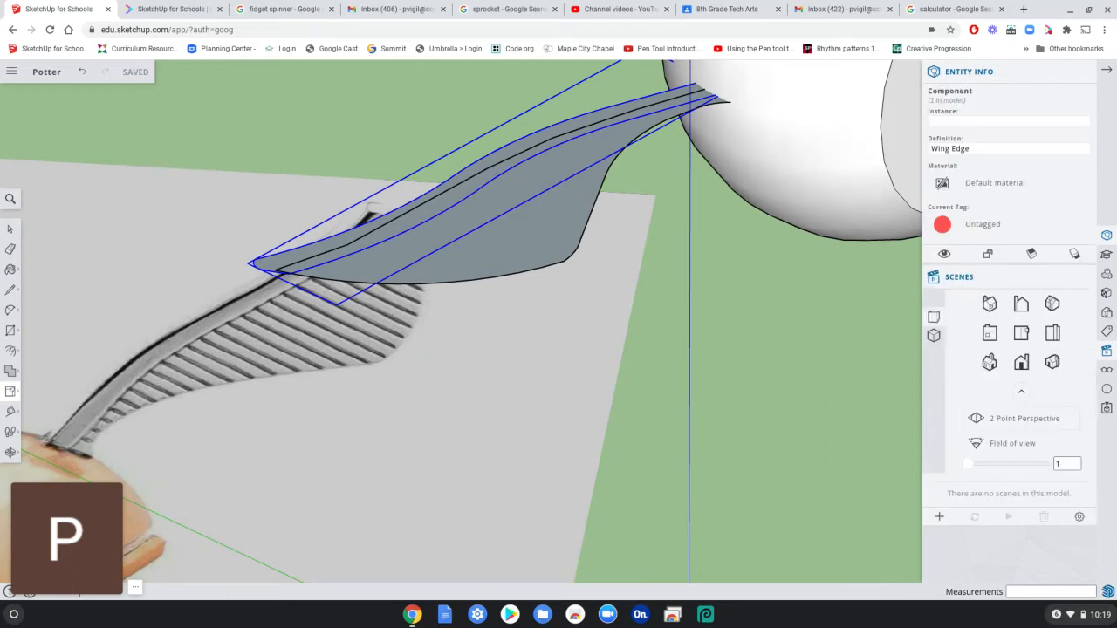
{"action": "left_click", "coordinate": [369, 212]}
{"action": "left_click", "coordinate": [588, 130]}
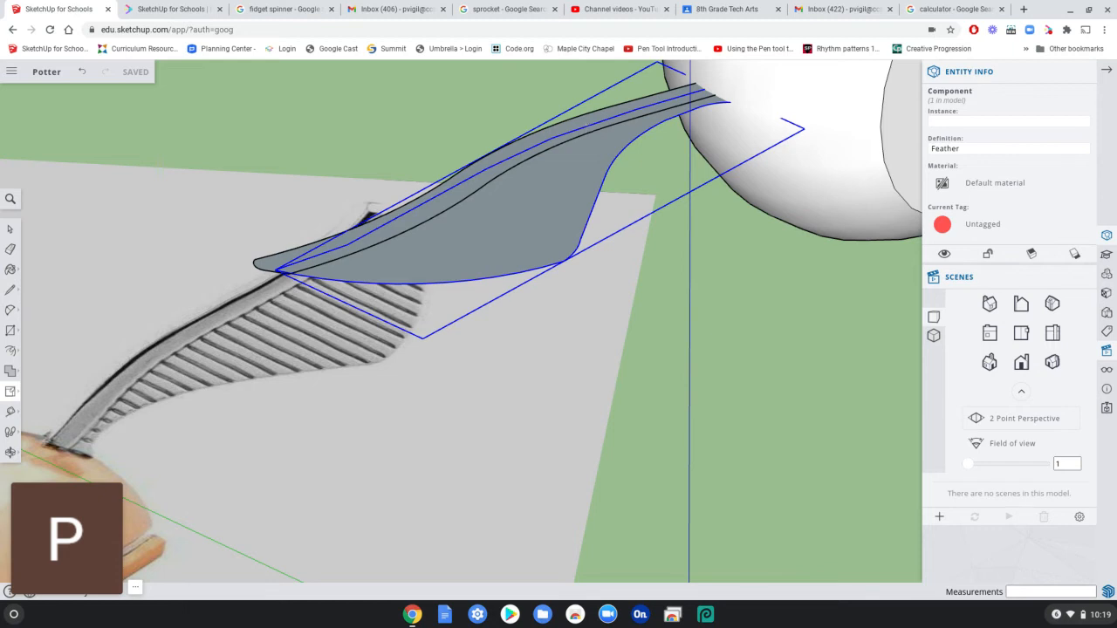
{"action": "key", "text": "s"}
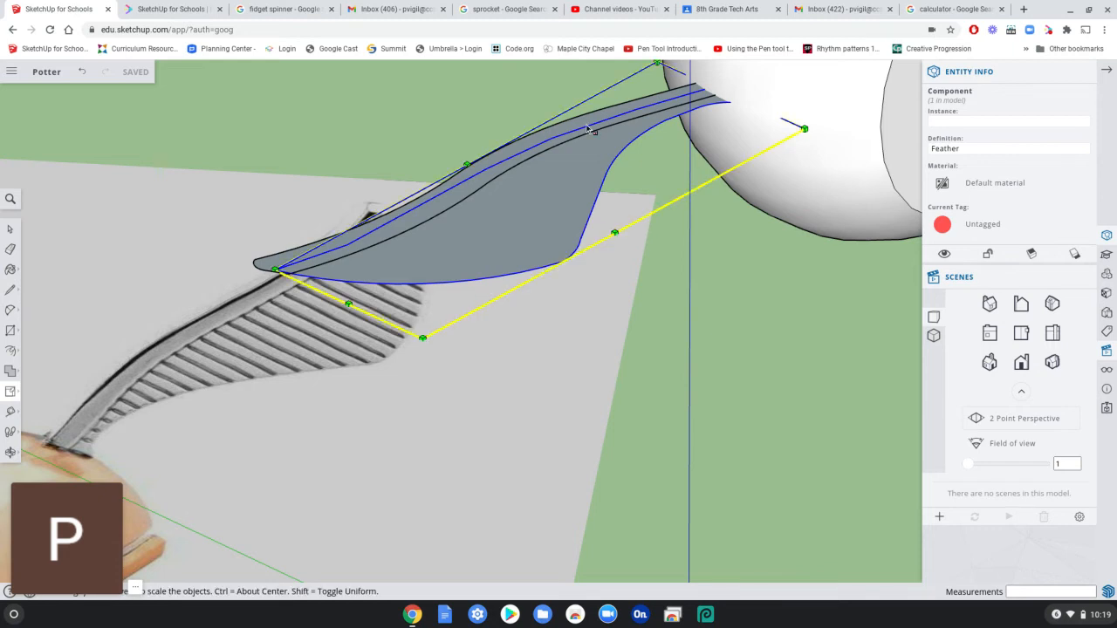
{"action": "left_click", "coordinate": [9, 229]}
- Open the Wing Edge component for editing and extrude its top face upward by 2.5 mm with Push/Pull
{"action": "left_click", "coordinate": [347, 242]}
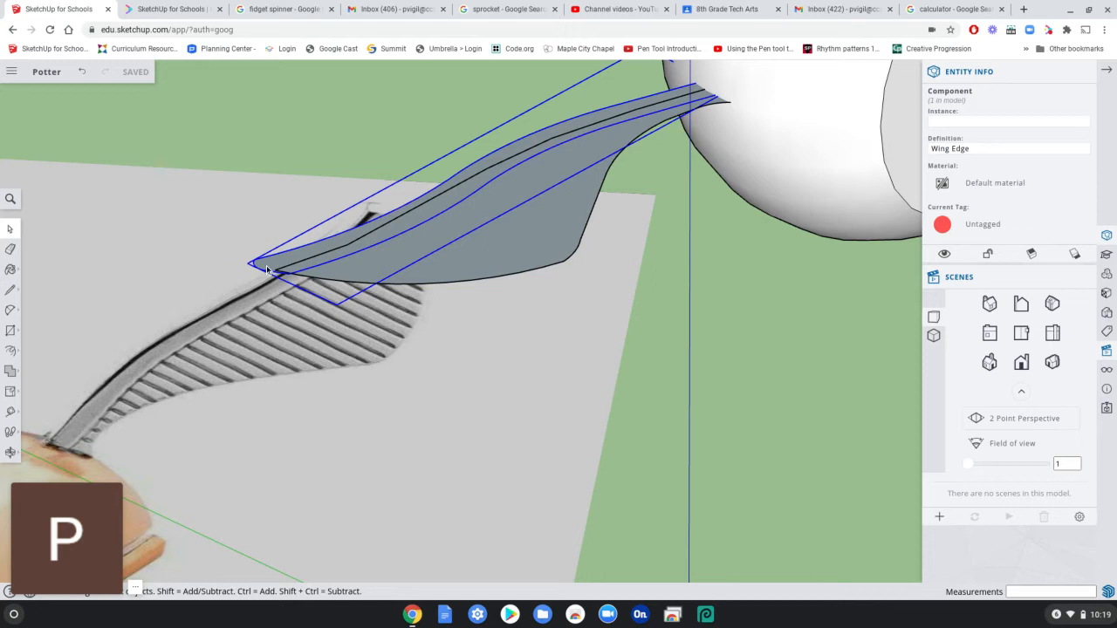
{"action": "double_click", "coordinate": [266, 267]}
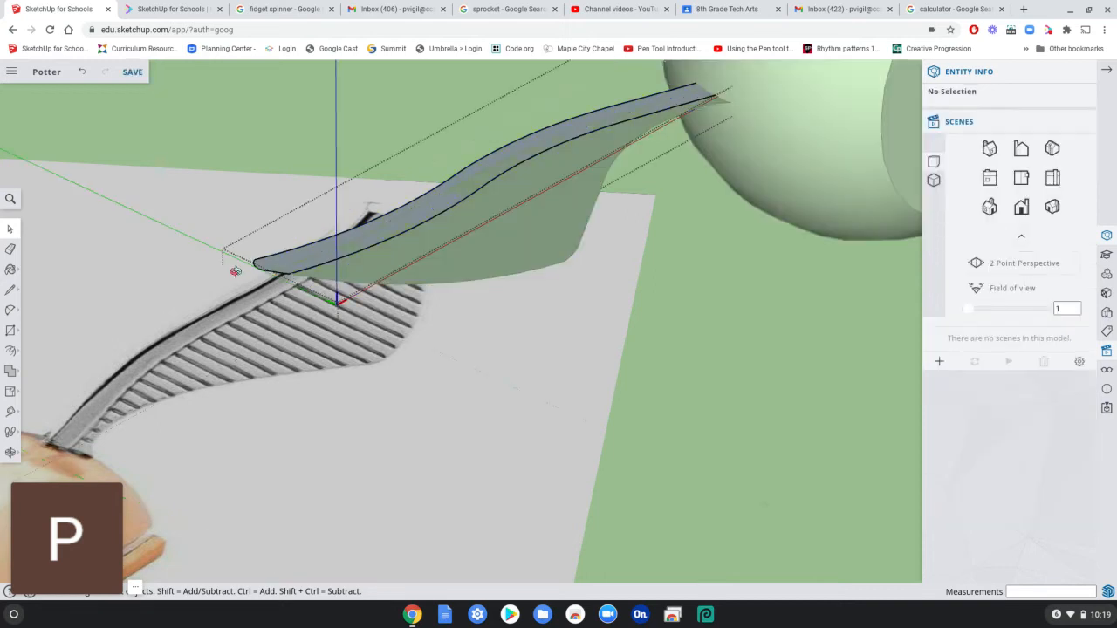
{"action": "middle_click_drag", "start_coordinate": [199, 296], "coordinate": [361, 183]}
{"action": "scroll", "coordinate": [370, 299], "scroll_direction": "down", "scroll_amount": 3}
{"action": "middle_click_drag", "start_coordinate": [354, 298], "coordinate": [501, 374]}
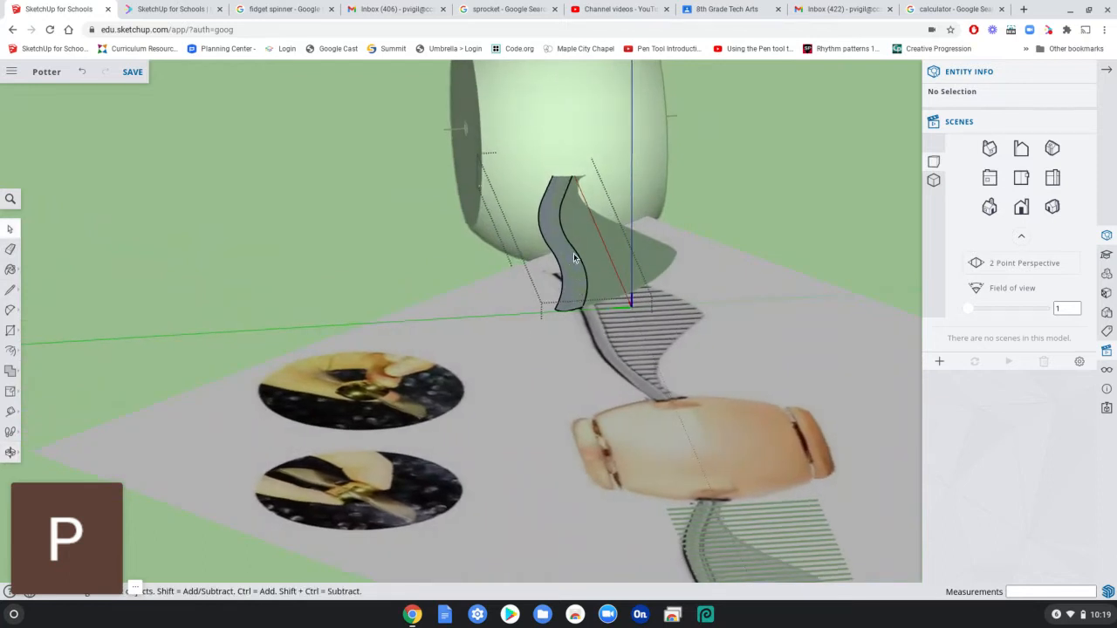
{"action": "left_click", "coordinate": [10, 352]}
{"action": "left_click", "coordinate": [39, 337]}
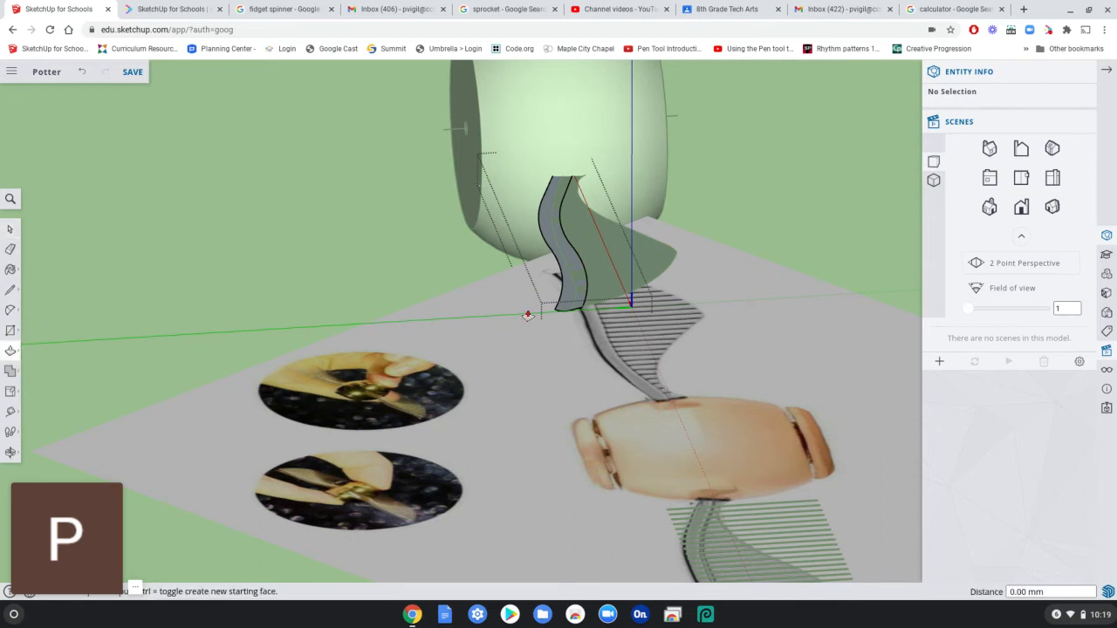
{"action": "left_click", "coordinate": [574, 283]}
{"action": "left_click", "coordinate": [574, 284]}
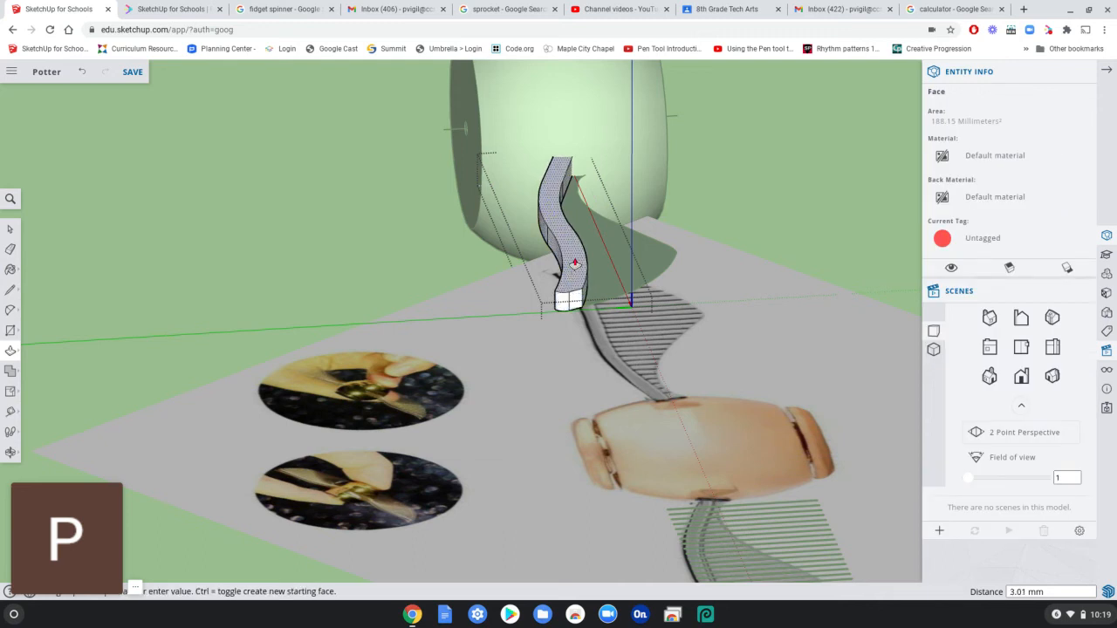
{"action": "type", "text": "2.5"}
{"action": "key", "text": "Return"}
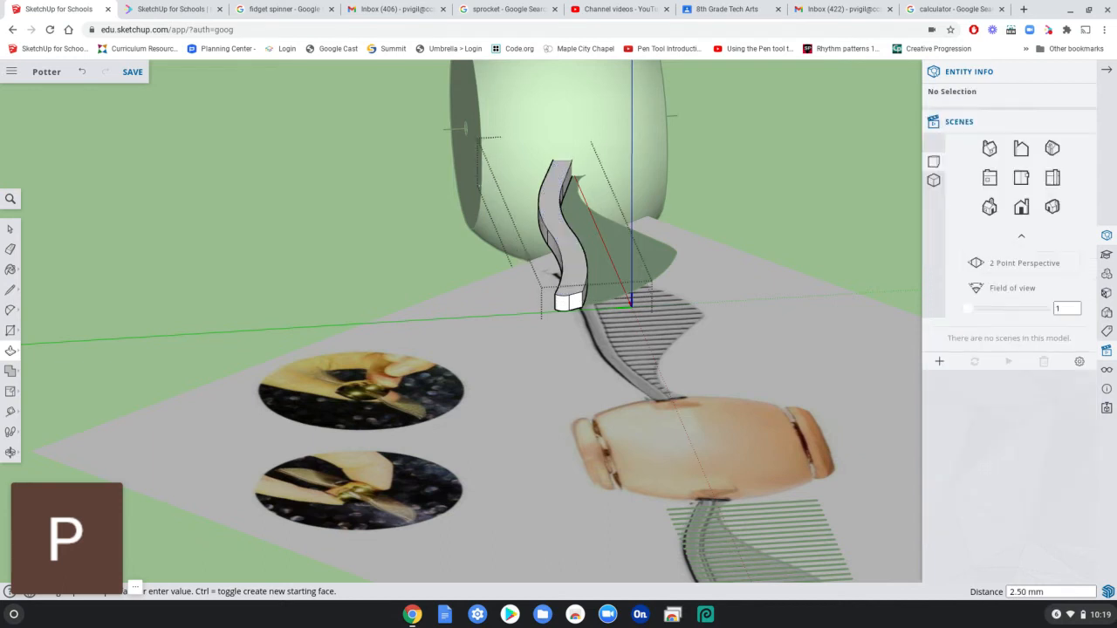
- Extrude the underside face of the Wing Edge component downward by 2.5 mm
{"action": "middle_click_drag", "start_coordinate": [702, 351], "coordinate": [765, 227]}
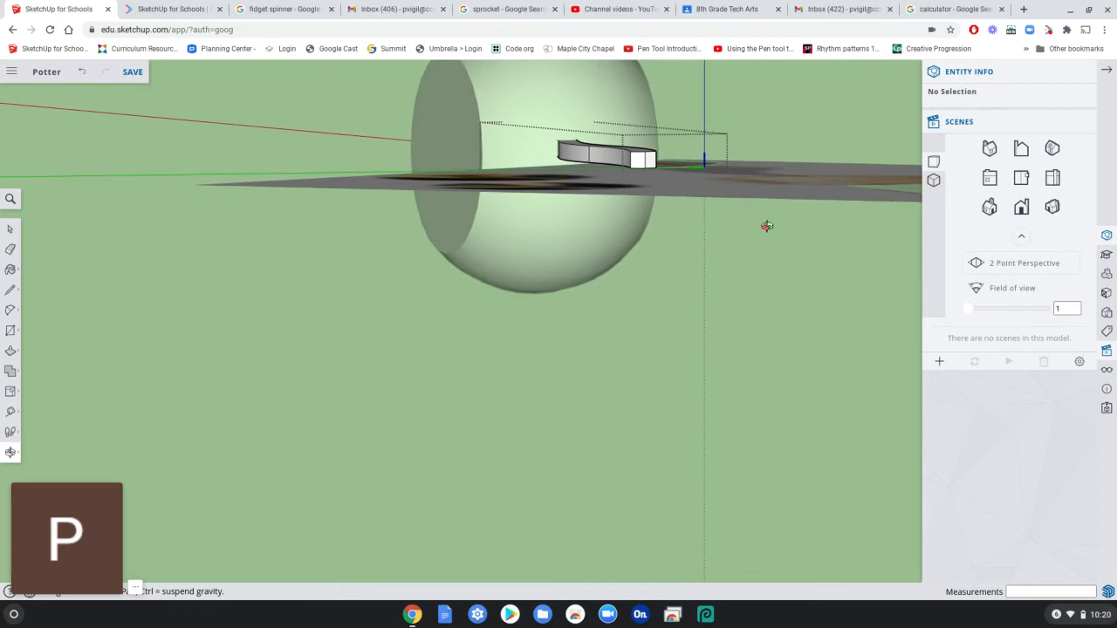
{"action": "middle_click_drag", "start_coordinate": [568, 262], "coordinate": [795, 241]}
{"action": "middle_click_drag", "start_coordinate": [701, 229], "coordinate": [696, 104]}
{"action": "middle_click_drag", "start_coordinate": [697, 279], "coordinate": [718, 174]}
{"action": "middle_click_drag", "start_coordinate": [376, 334], "coordinate": [785, 175]}
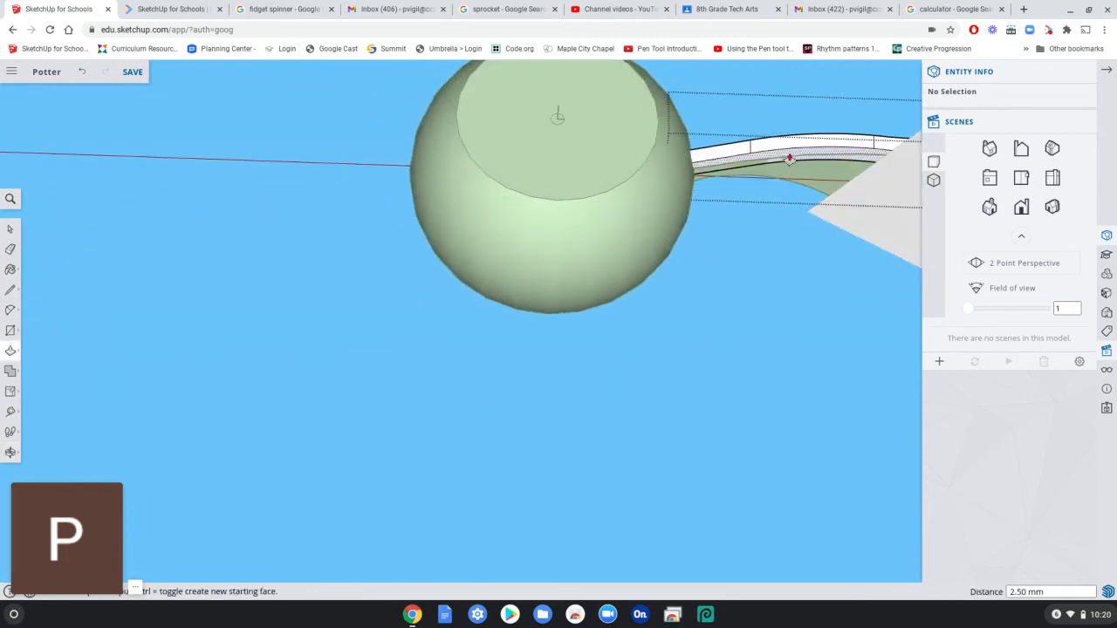
{"action": "left_click", "coordinate": [790, 159]}
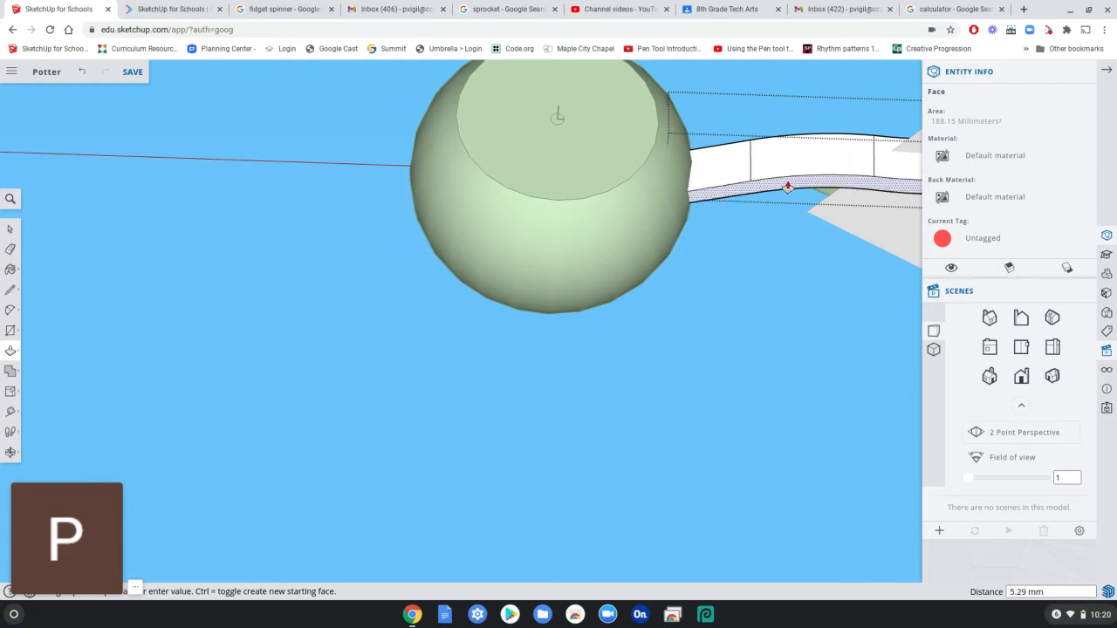
{"action": "type", "text": "2.5"}
{"action": "key", "text": "Return"}
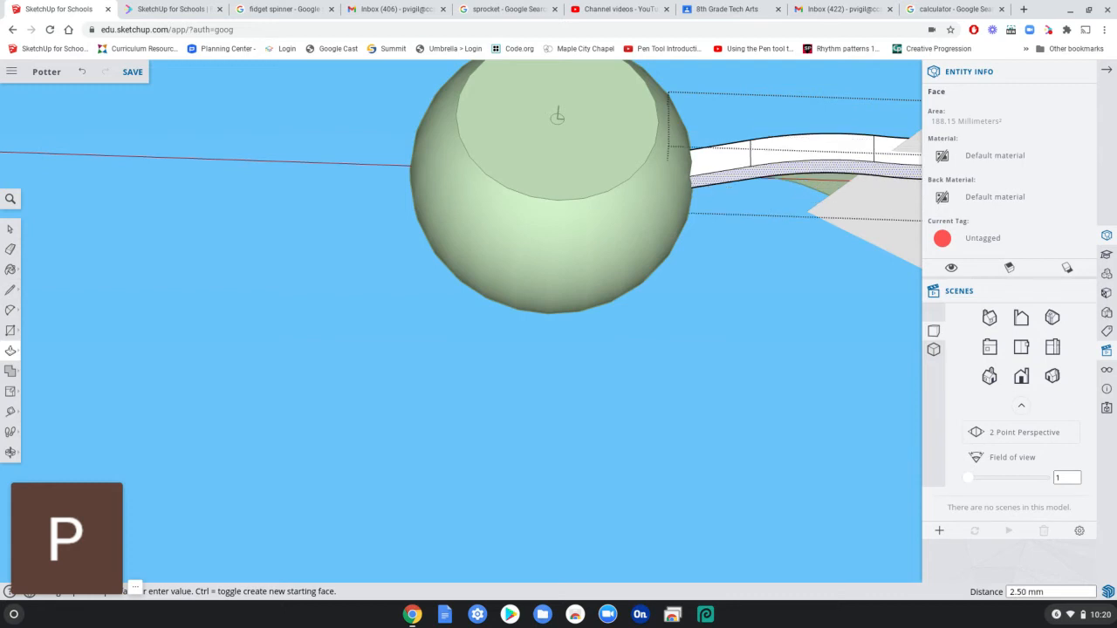
- Open the Feather component for editing and extrude its top face upward by 1.5 mm with Push/Pull
{"action": "key", "text": "o"}
{"action": "middle_click_drag", "start_coordinate": [835, 232], "coordinate": [273, 381]}
{"action": "middle_click_drag", "start_coordinate": [433, 350], "coordinate": [238, 405]}
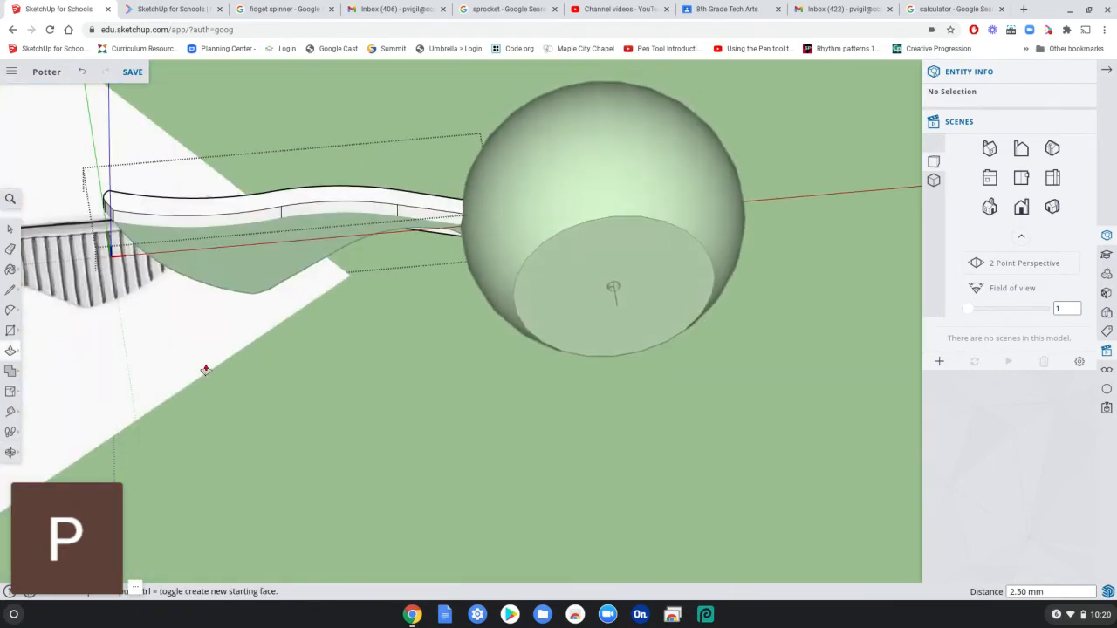
{"action": "left_click", "coordinate": [10, 229]}
{"action": "double_click", "coordinate": [235, 266]}
{"action": "double_click", "coordinate": [235, 266]}
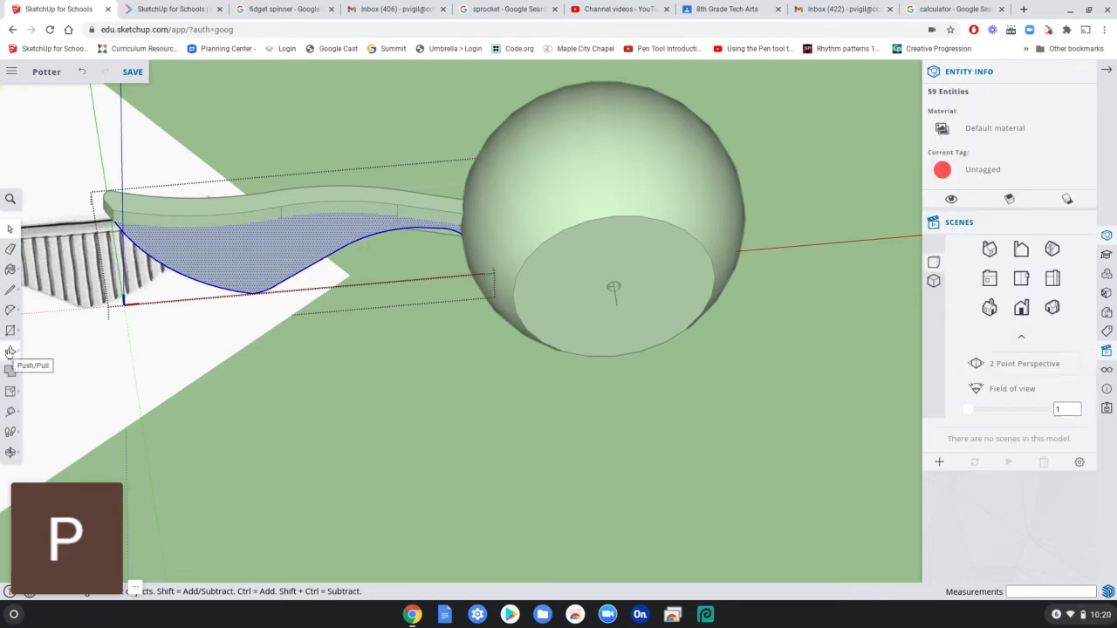
{"action": "left_click", "coordinate": [11, 350]}
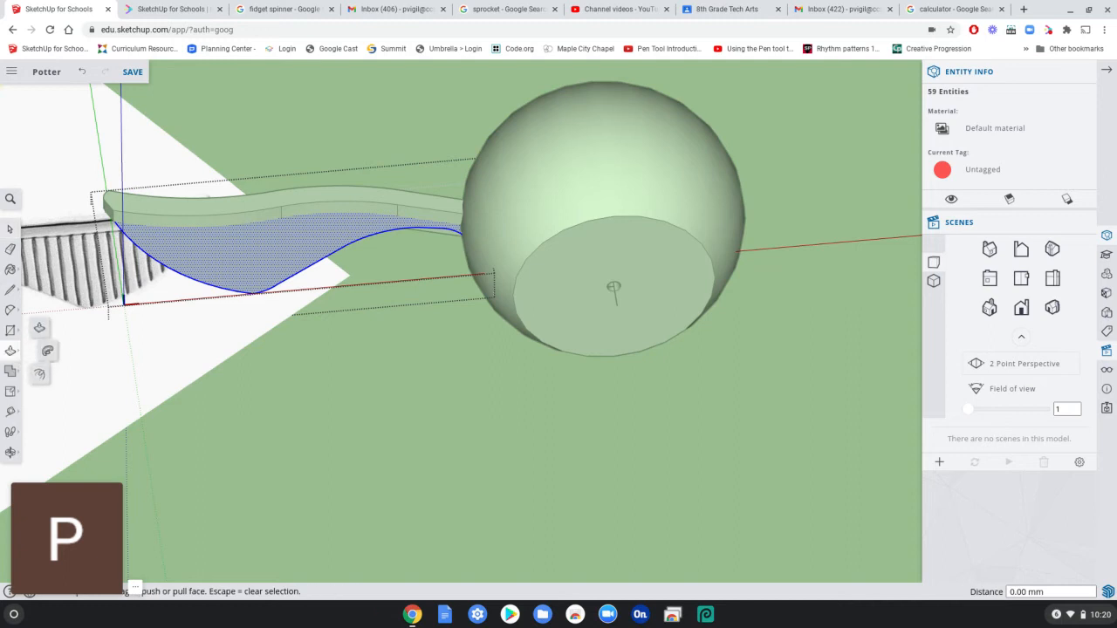
{"action": "left_click", "coordinate": [39, 329]}
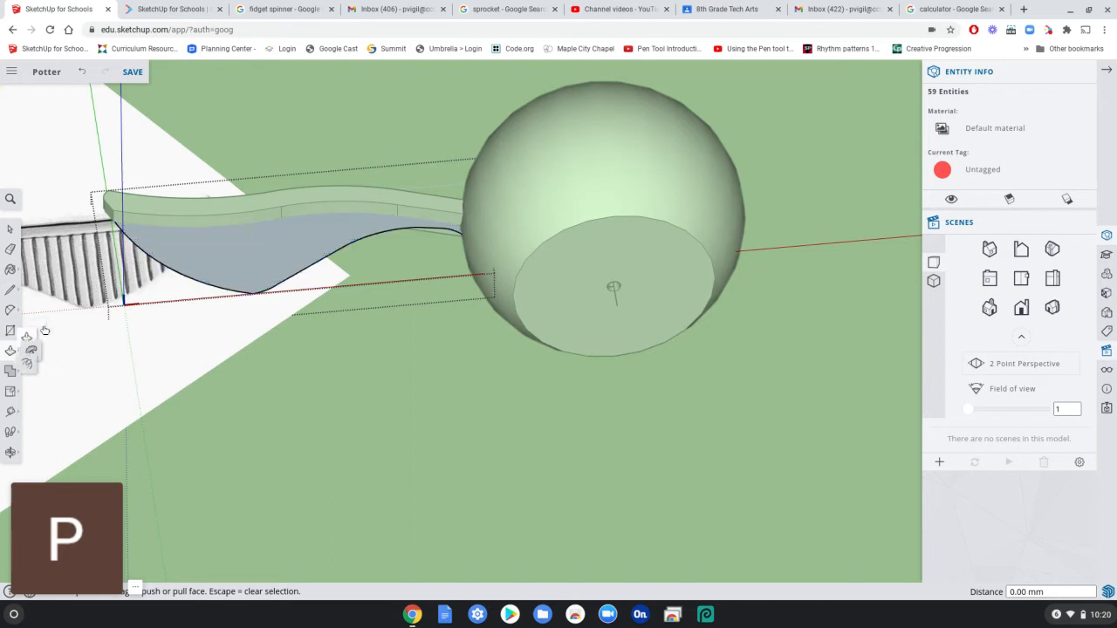
{"action": "left_click", "coordinate": [244, 273]}
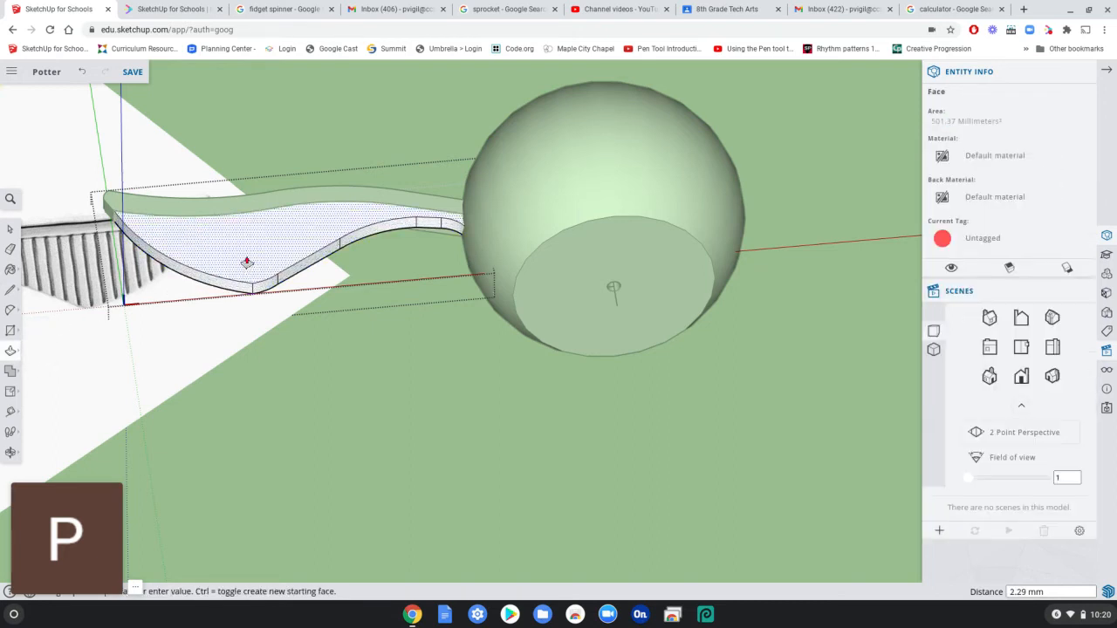
{"action": "type", "text": "1.5"}
{"action": "key", "text": "Return"}
- Extrude the underside face of the Feather component downward by 1.5 mm
{"action": "middle_click_drag", "start_coordinate": [351, 377], "coordinate": [453, 82]}
{"action": "middle_click_drag", "start_coordinate": [297, 404], "coordinate": [350, 135]}
{"action": "key", "text": "p"}
{"action": "left_click", "coordinate": [341, 186]}
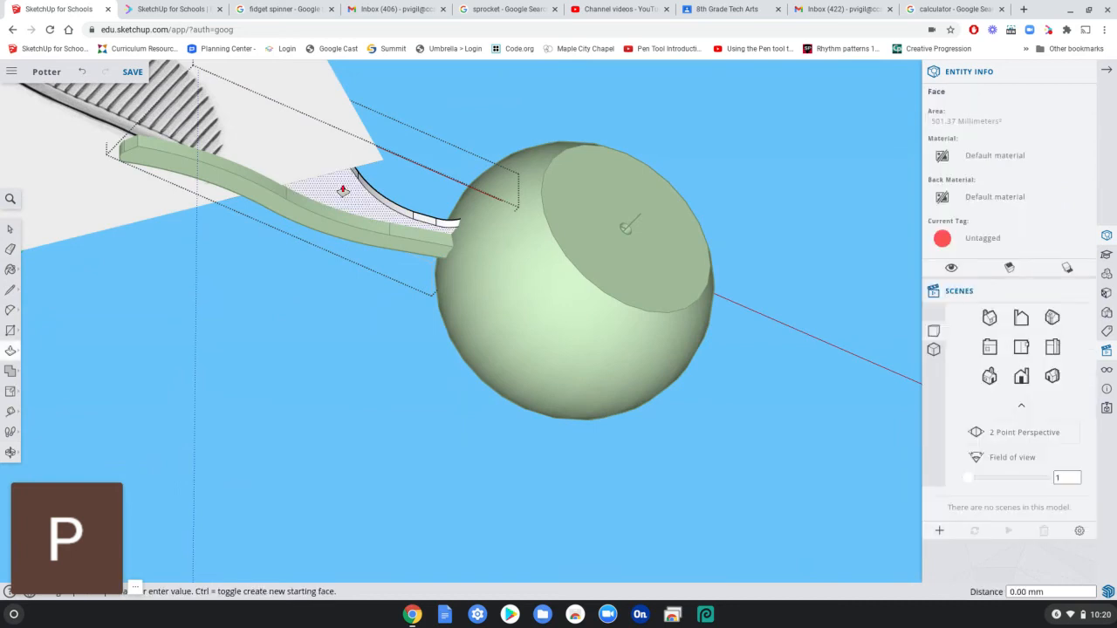
{"action": "type", "text": "1.5"}
{"action": "key", "text": "Return"}
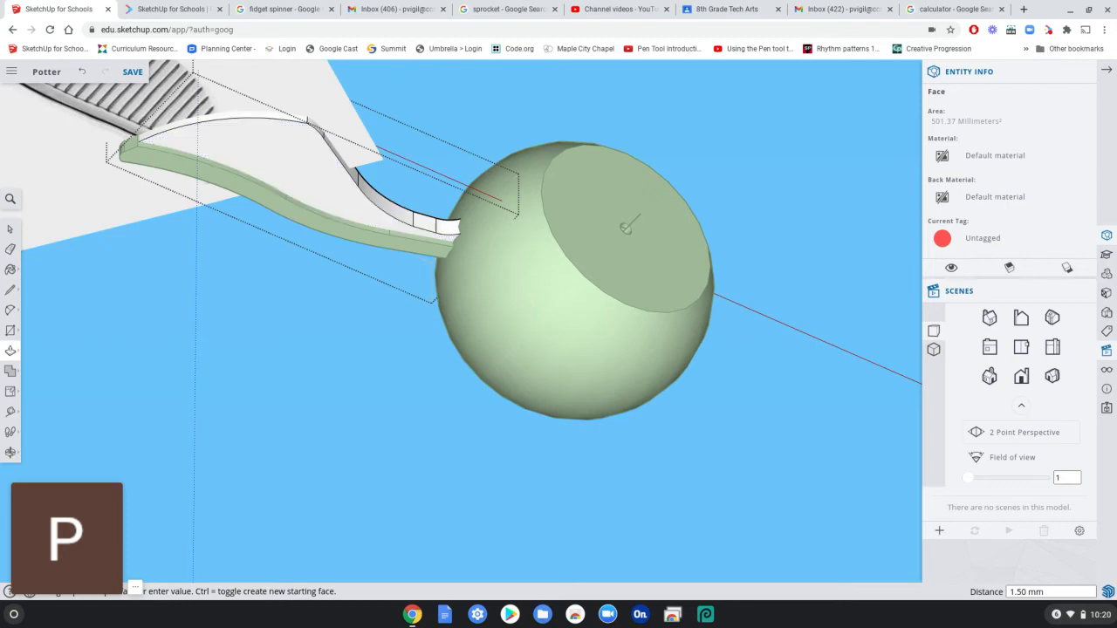
- Leave the Feather component and copy the Ribs component about 130 mm along the red axis onto the extruded feather, leaving nothing selected
{"action": "middle_click_drag", "start_coordinate": [434, 80], "coordinate": [518, 345]}
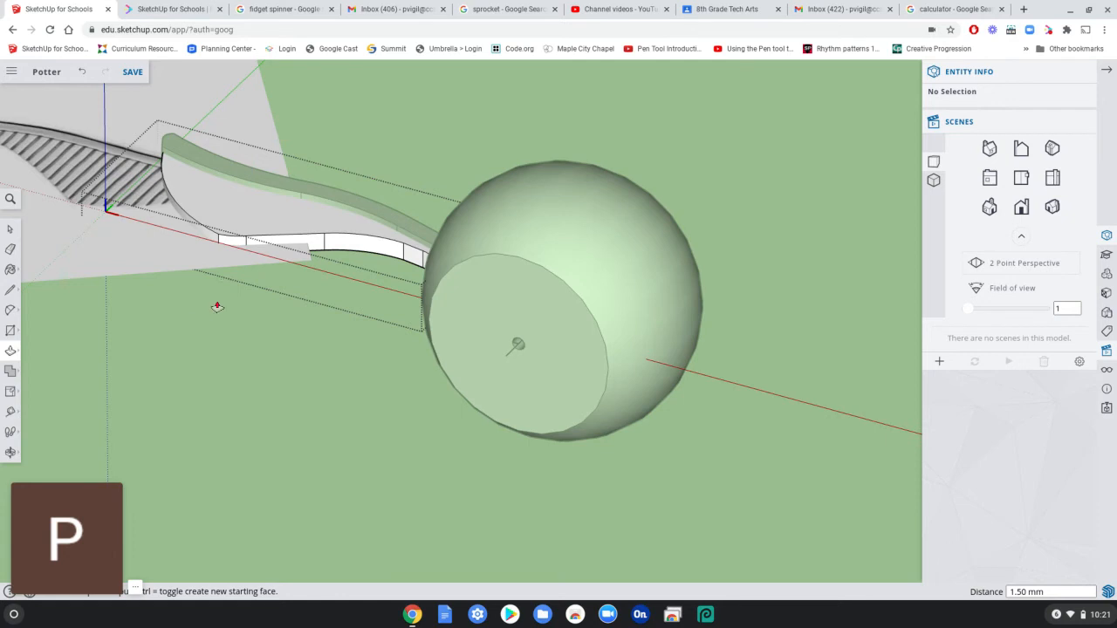
{"action": "scroll", "coordinate": [248, 310], "scroll_direction": "down", "scroll_amount": 6}
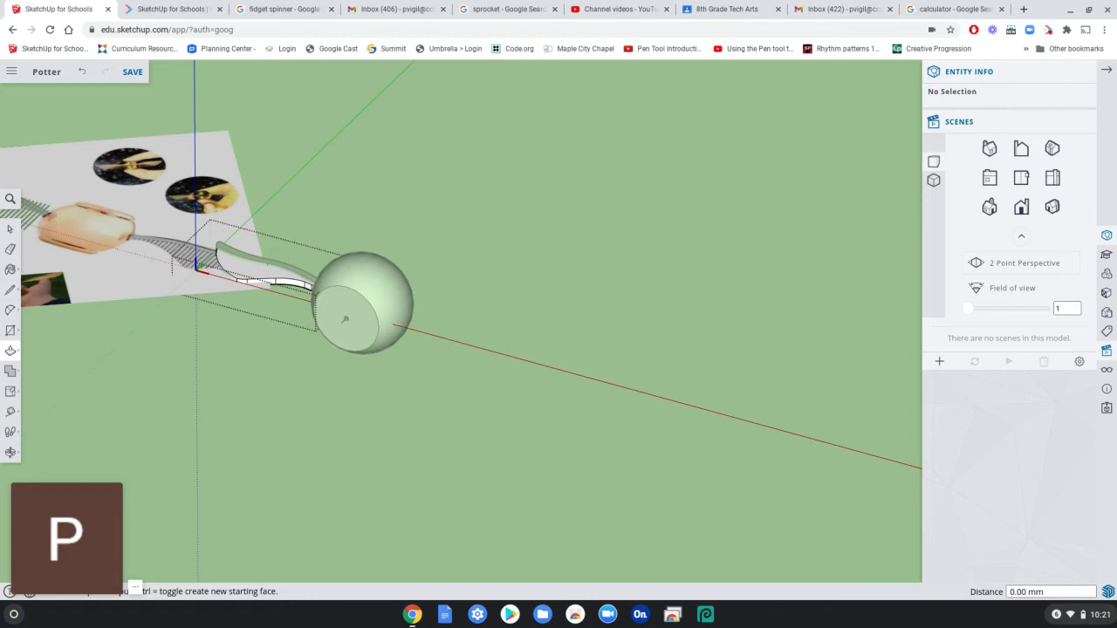
{"action": "middle_click_drag", "start_coordinate": [162, 385], "coordinate": [539, 404], "text": "shift"}
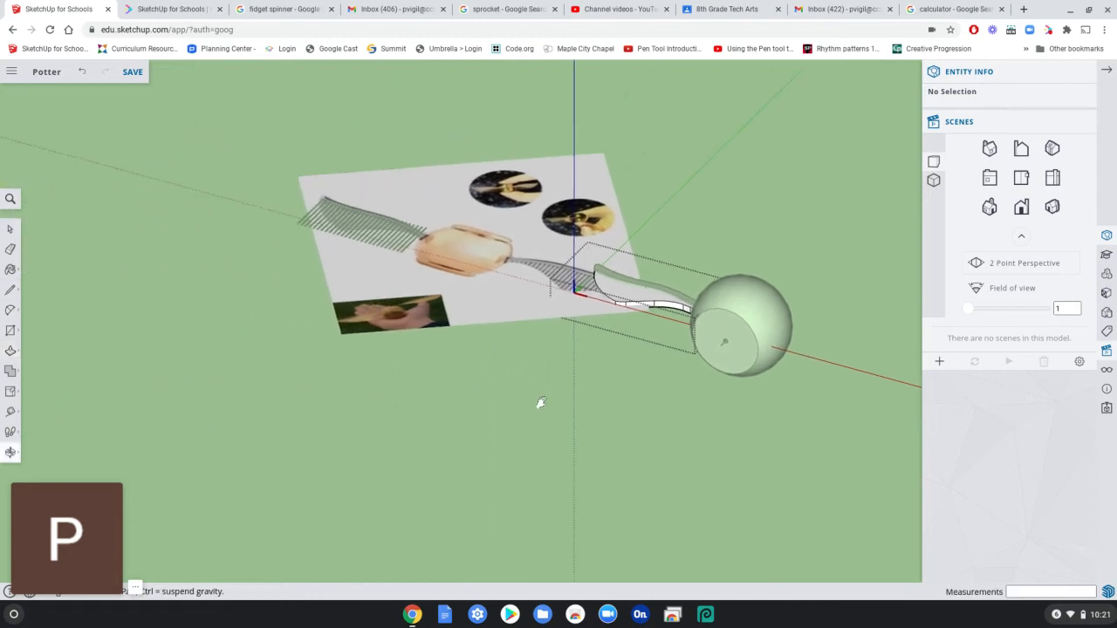
{"action": "left_click", "coordinate": [11, 229]}
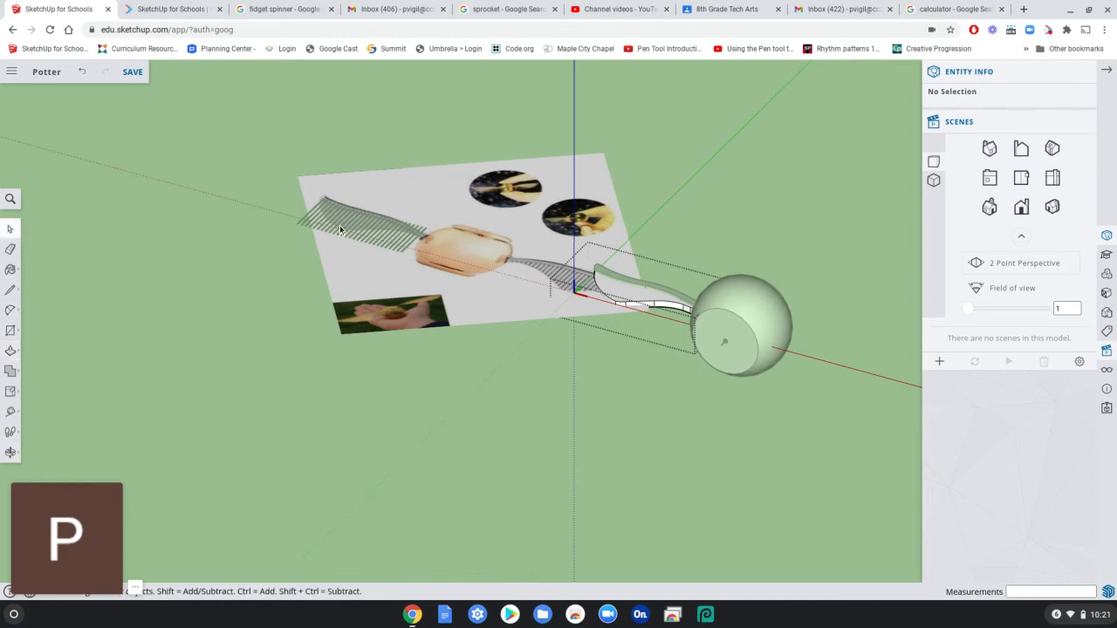
{"action": "left_click", "coordinate": [367, 238]}
{"action": "left_click", "coordinate": [399, 247]}
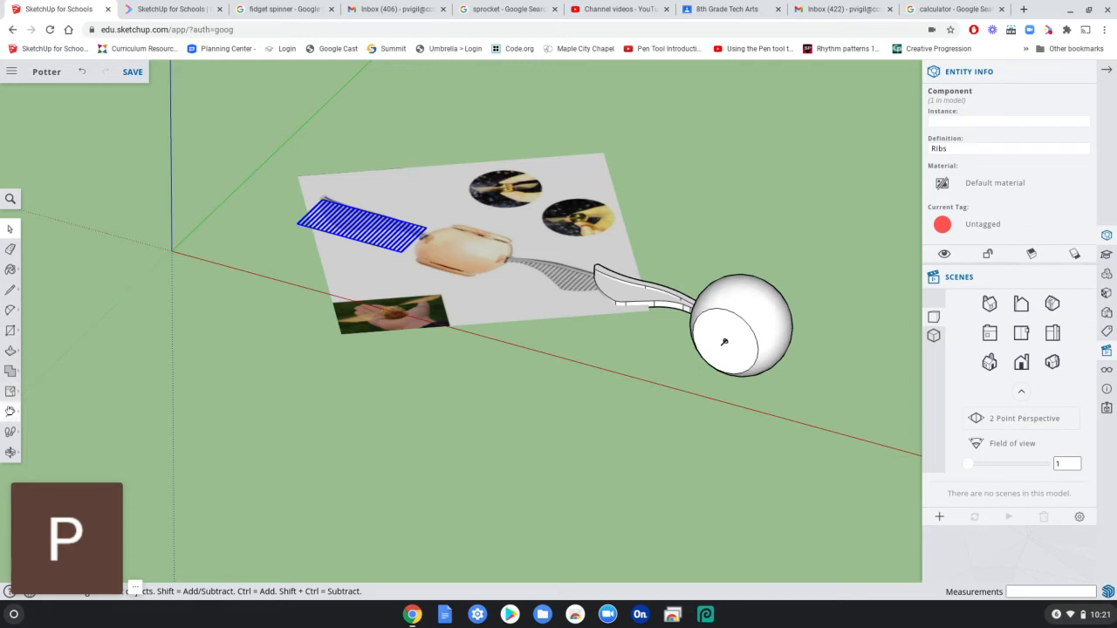
{"action": "left_click", "coordinate": [10, 392]}
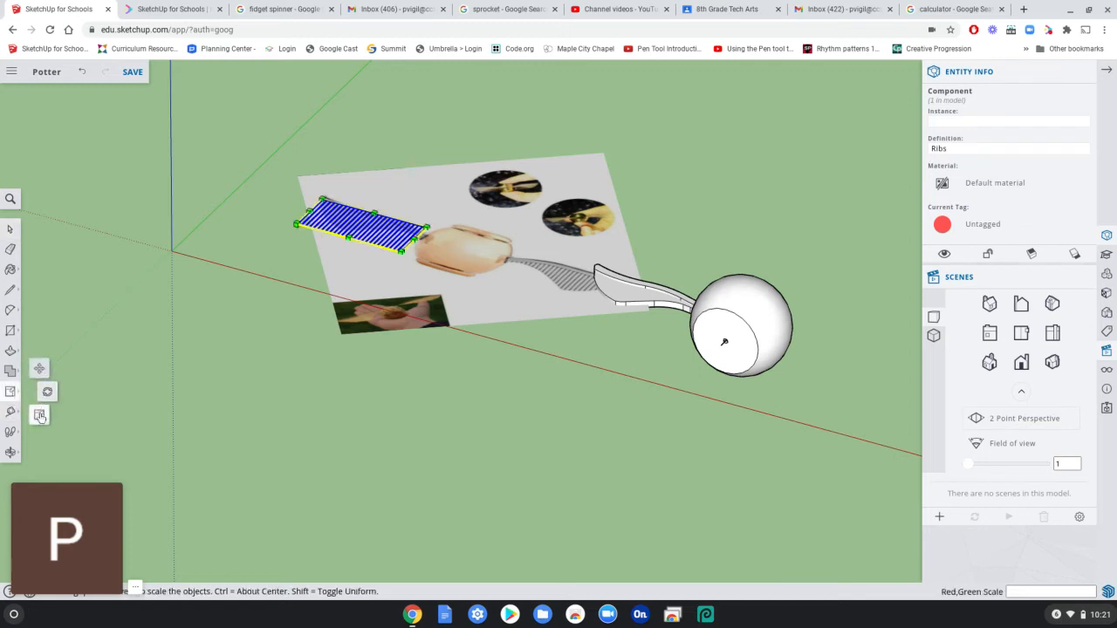
{"action": "left_click", "coordinate": [40, 369]}
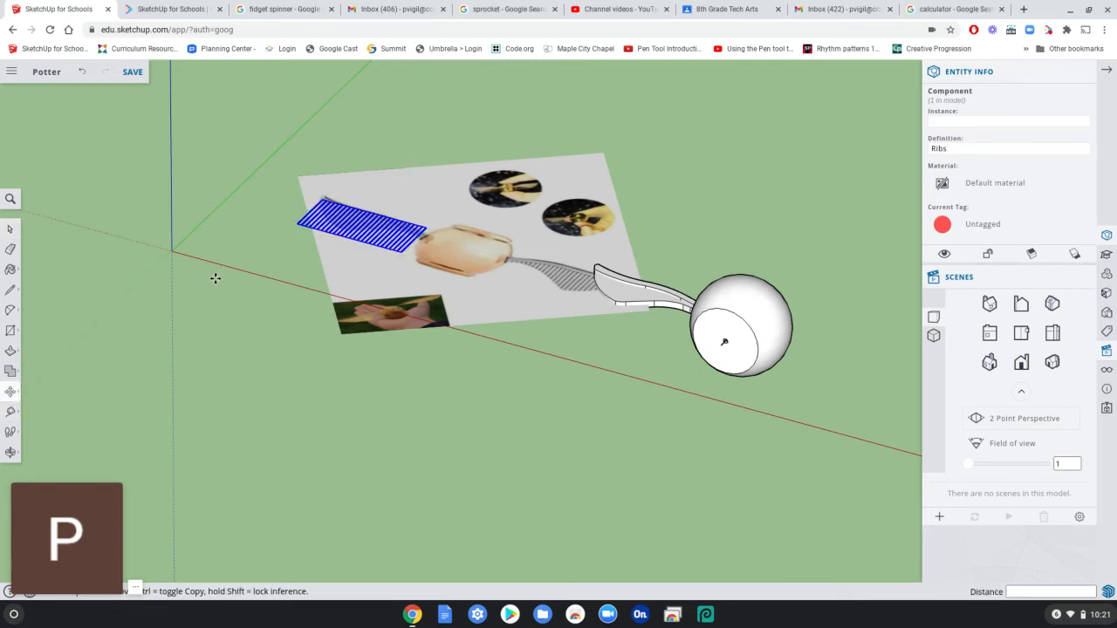
{"action": "left_click", "coordinate": [301, 224]}
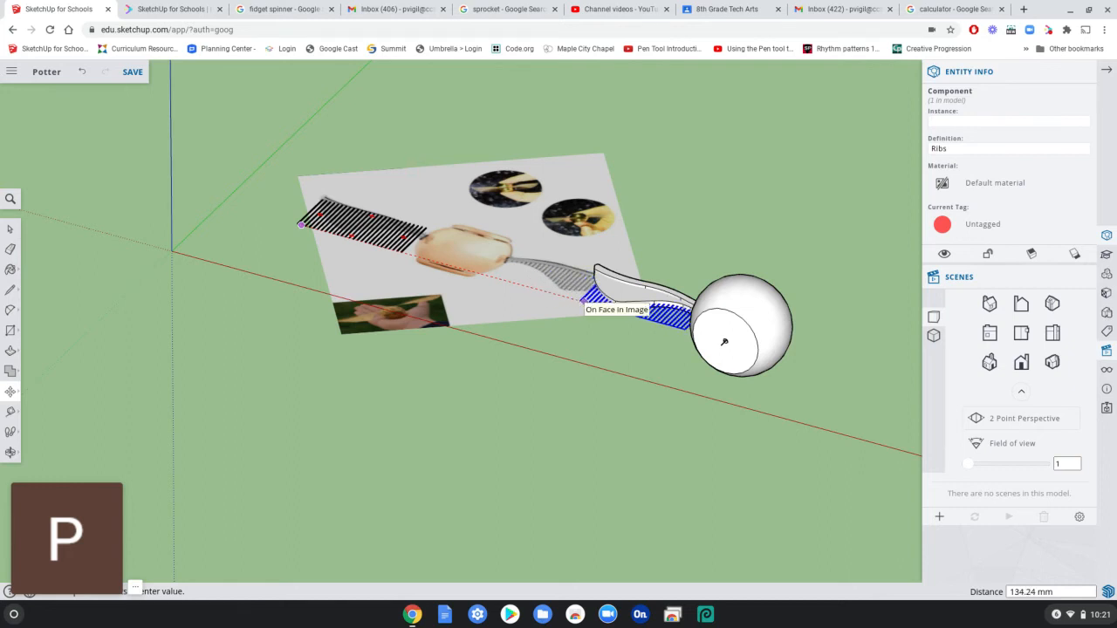
{"action": "scroll", "coordinate": [583, 302], "scroll_direction": "up", "scroll_amount": 5}
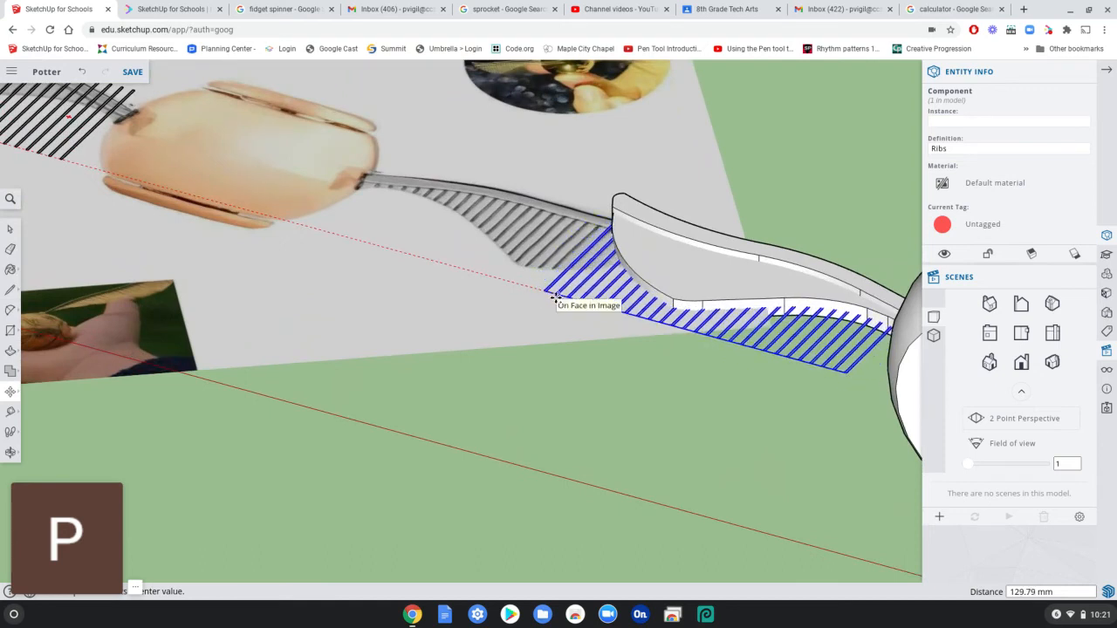
{"action": "left_click", "coordinate": [556, 295]}
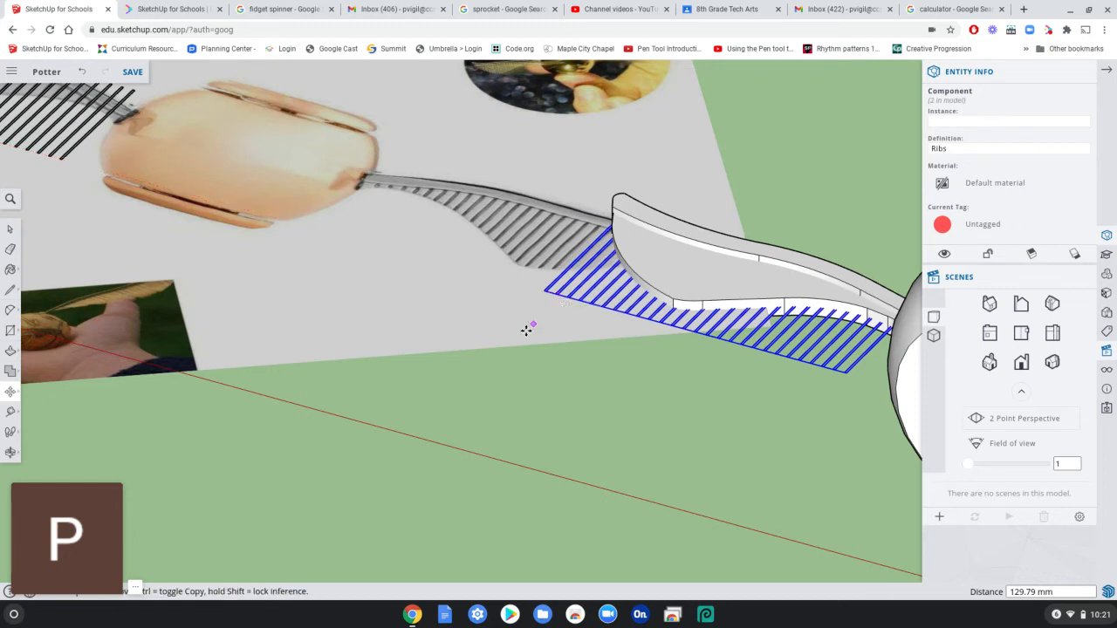
{"action": "key", "text": "Escape"}
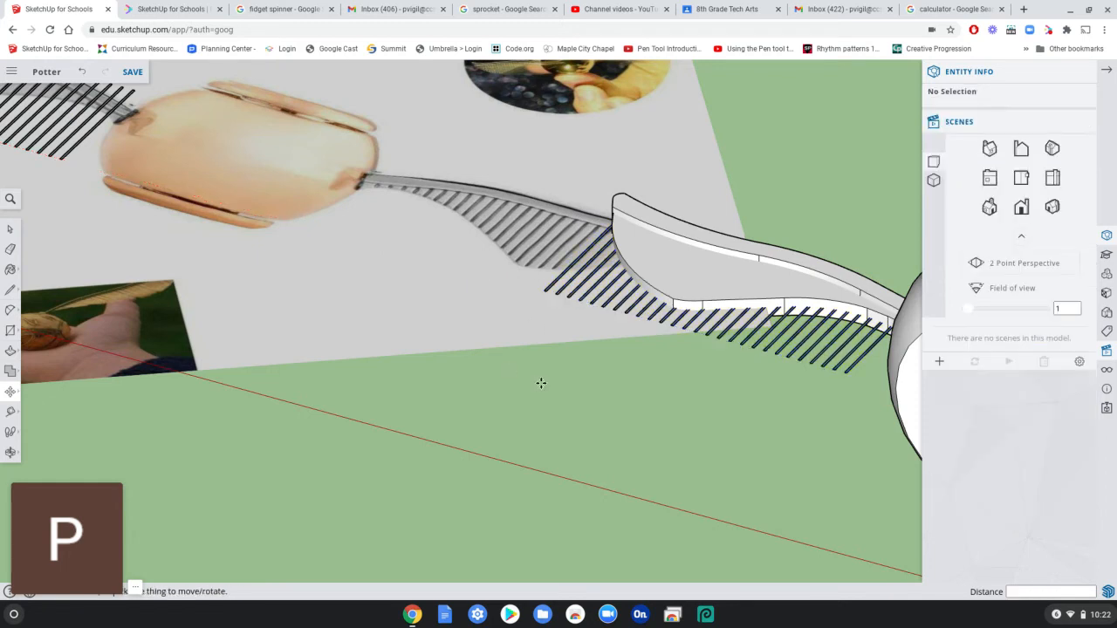
- Inspect from the side and above how the copied ribs line up in height with the feather and wing edge
{"action": "middle_click_drag", "start_coordinate": [709, 467], "coordinate": [705, 402]}
{"action": "key", "text": "m"}
{"action": "left_click", "coordinate": [774, 338]}
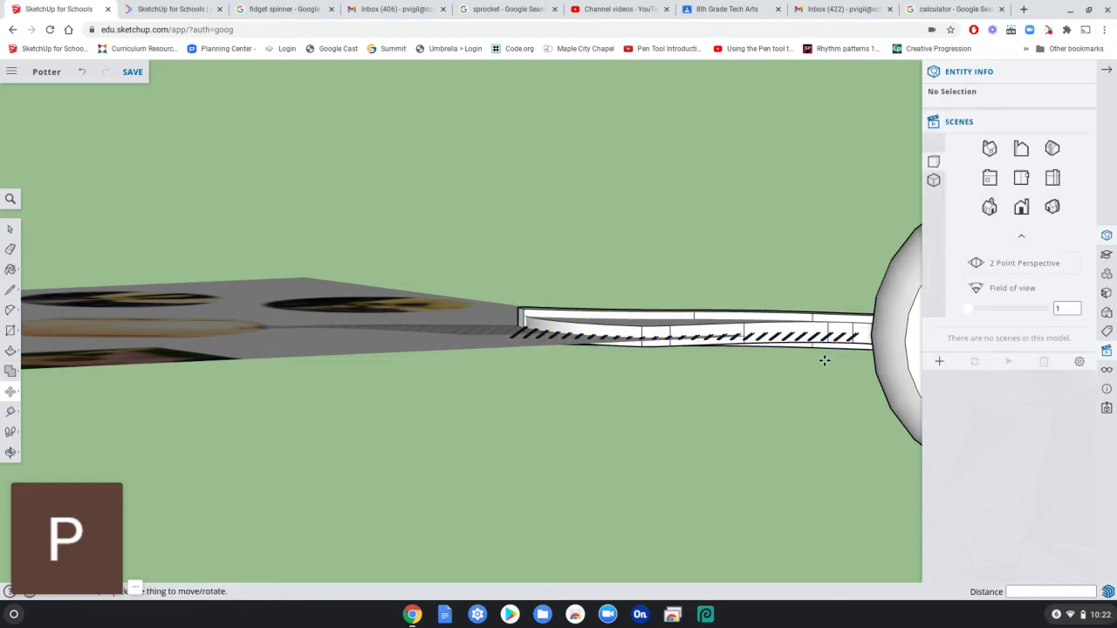
{"action": "middle_click_drag", "start_coordinate": [806, 371], "coordinate": [754, 442]}
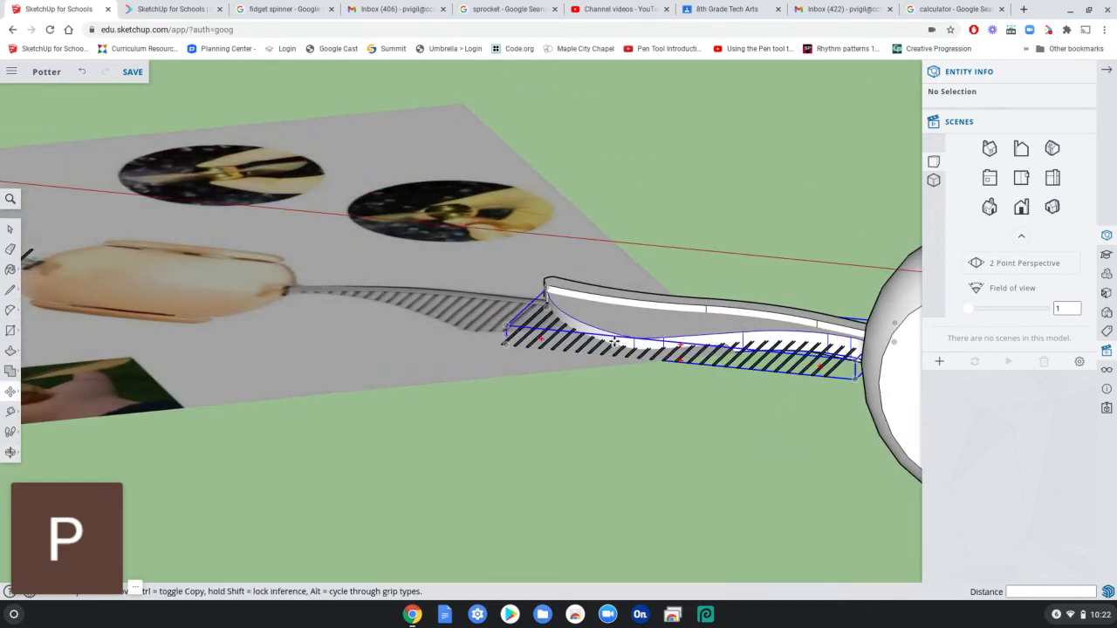
{"action": "left_click", "coordinate": [647, 349]}
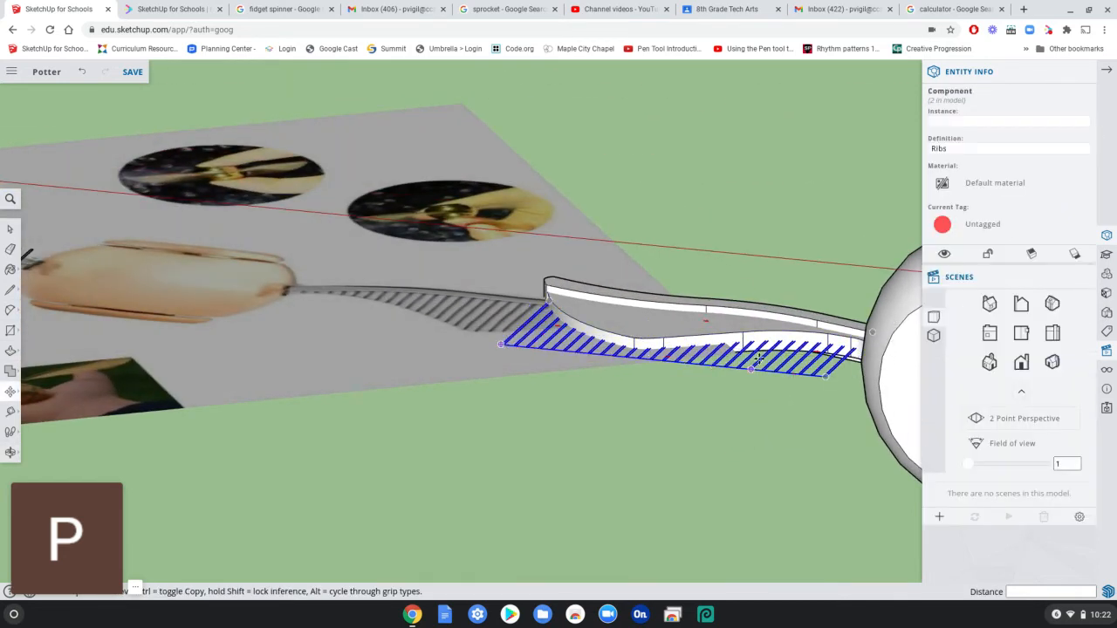
{"action": "middle_click_drag", "start_coordinate": [792, 411], "coordinate": [813, 317]}
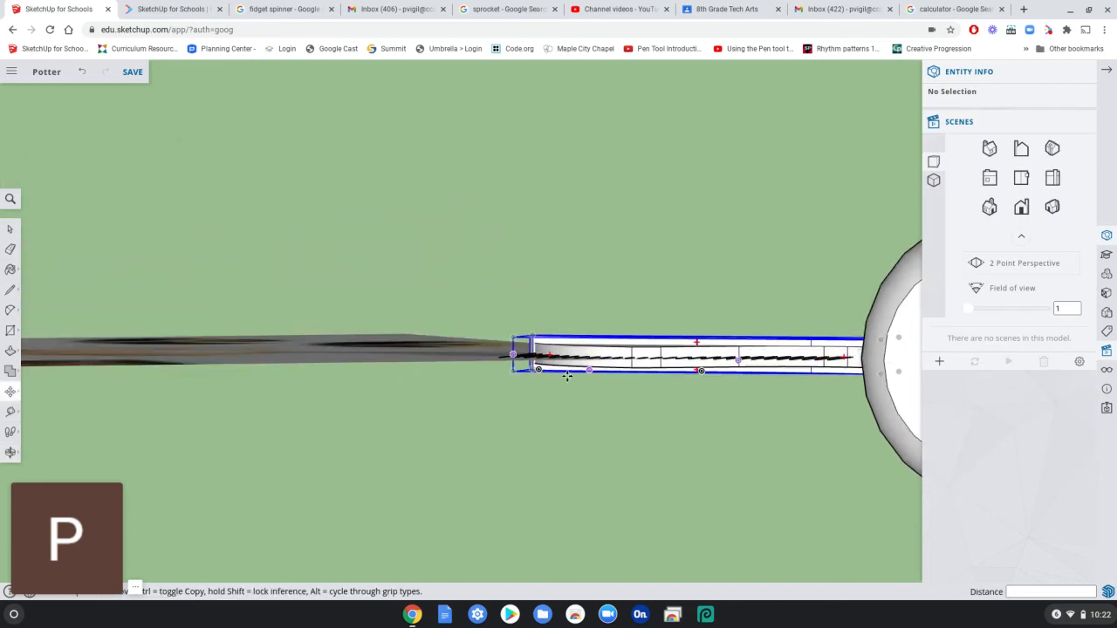
- Move the copied Ribs component on the feather 0.75 mm straight up along the blue axis
{"action": "middle_click_drag", "start_coordinate": [359, 412], "coordinate": [721, 498]}
{"action": "left_click", "coordinate": [825, 392]}
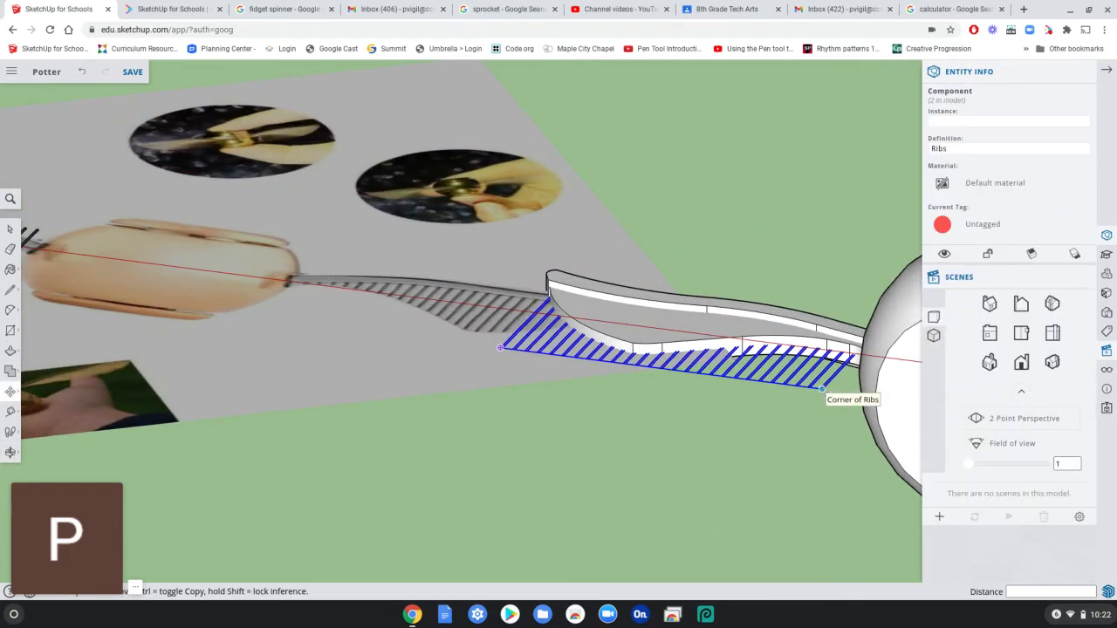
{"action": "middle_click_drag", "start_coordinate": [836, 371], "coordinate": [840, 329]}
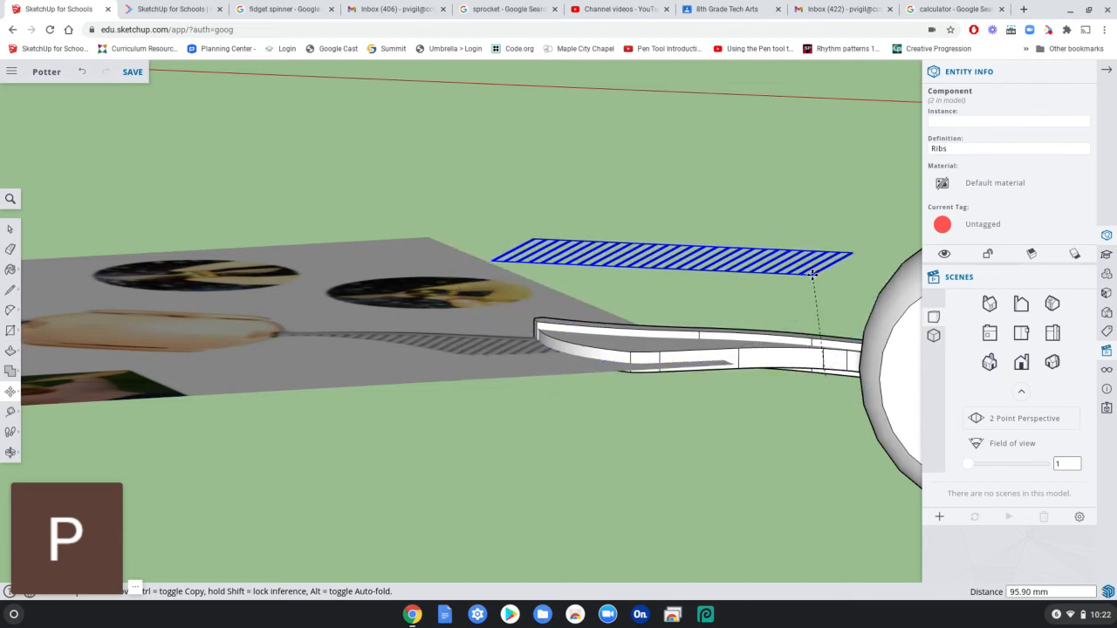
{"action": "key", "text": "Down"}
{"action": "key", "text": "Up"}
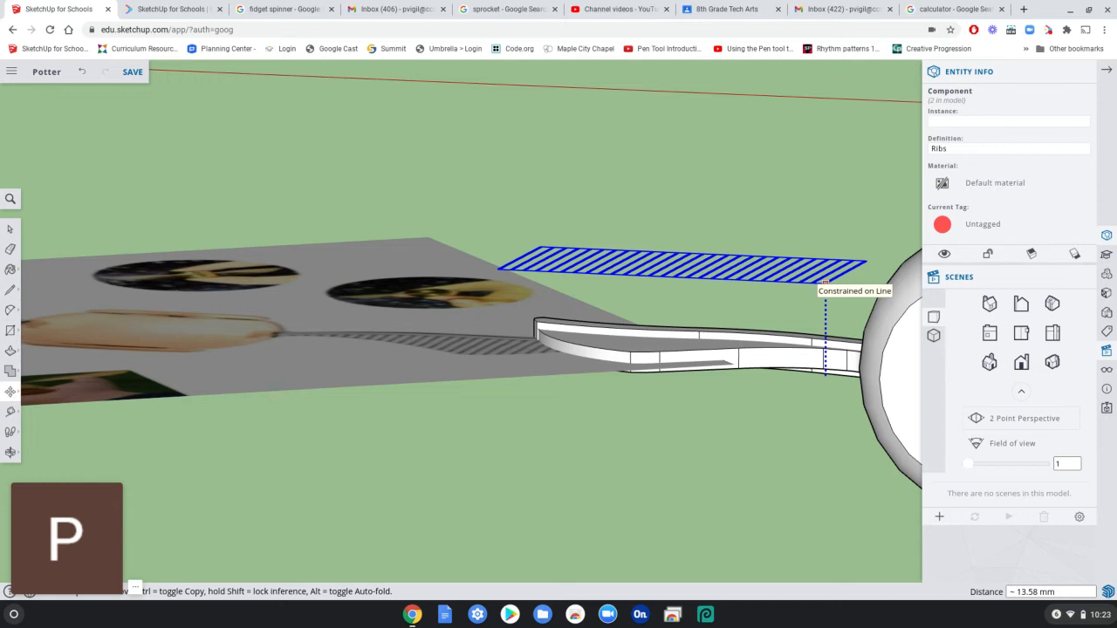
{"action": "type", "text": ".75"}
{"action": "key", "text": "Return"}
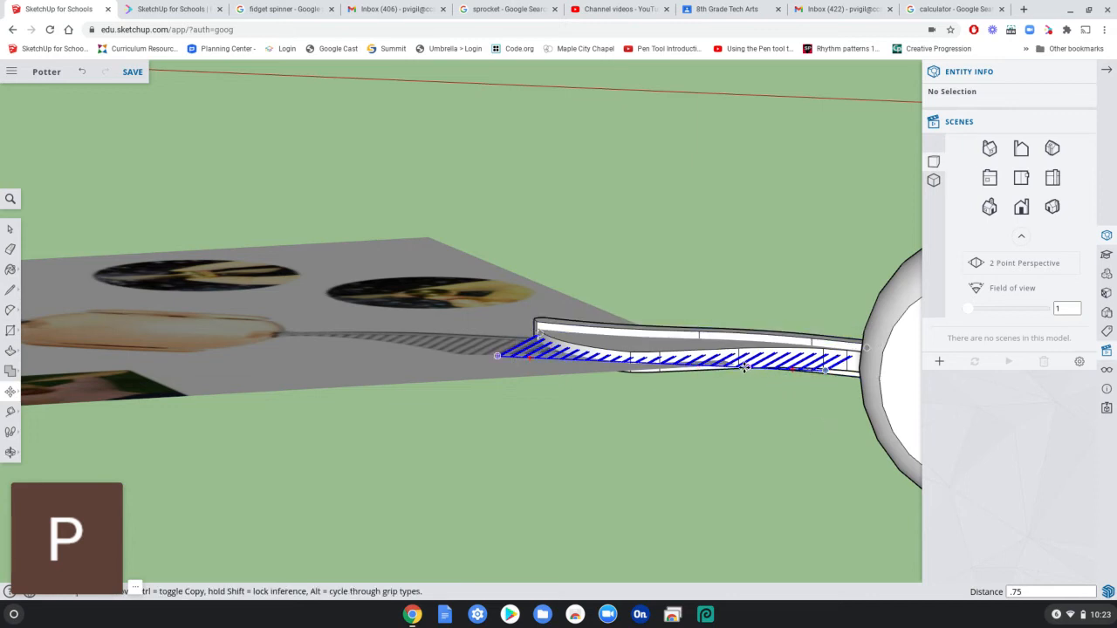
- Copy the Ribs component 1.5 mm straight down to place a second set of ribs on the feather's underside
{"action": "left_click", "coordinate": [799, 371]}
{"action": "key", "text": "Escape"}
{"action": "left_click", "coordinate": [806, 372]}
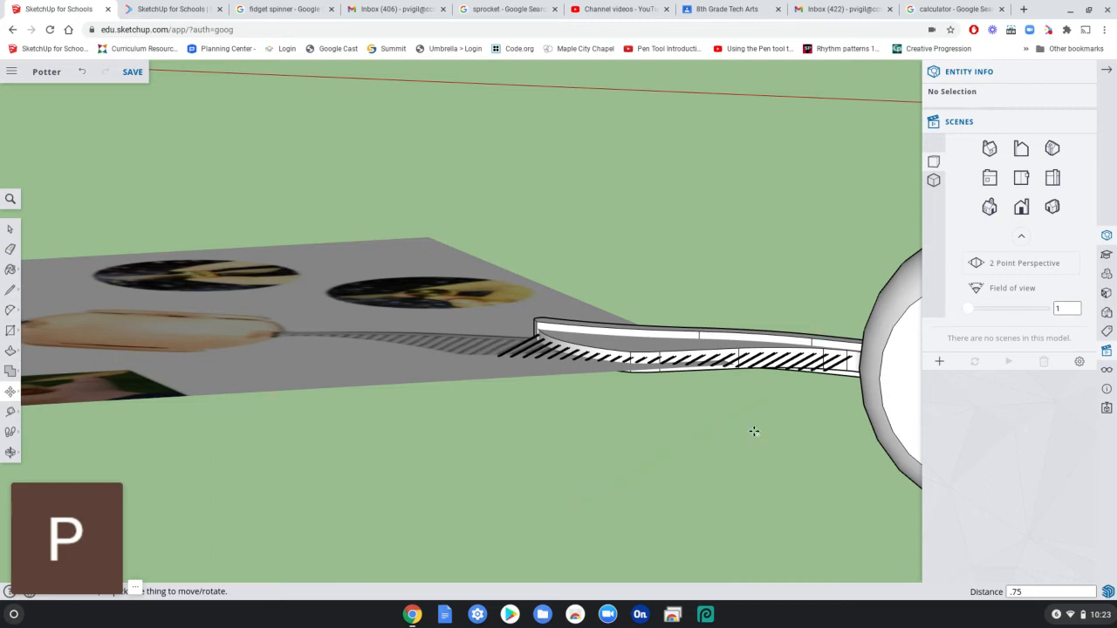
{"action": "left_click", "coordinate": [826, 371]}
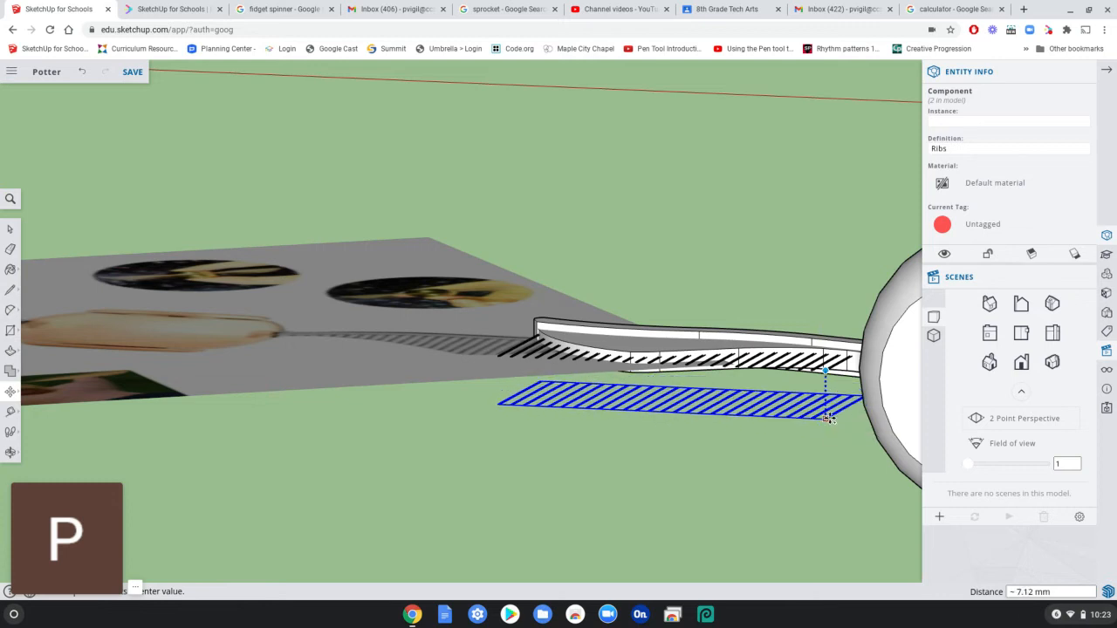
{"action": "type", "text": "1.5"}
{"action": "key", "text": "Return"}
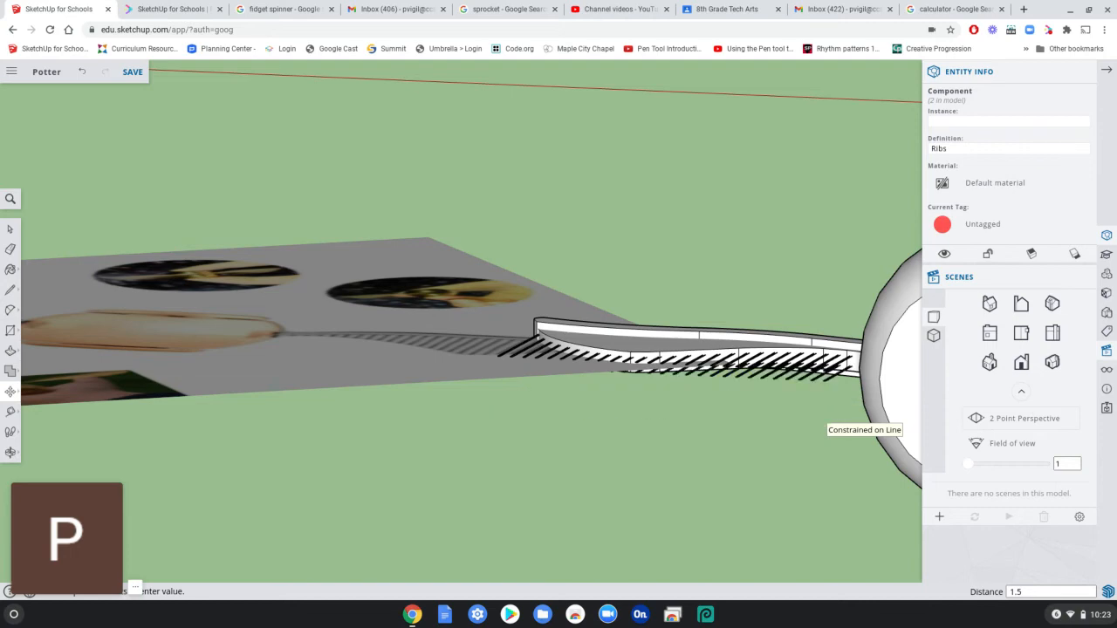
- Open the upper Ribs component and try to extrude one rib near the ball upward with Push/Pull, leaving the component again
{"action": "middle_click_drag", "start_coordinate": [826, 436], "coordinate": [758, 445]}
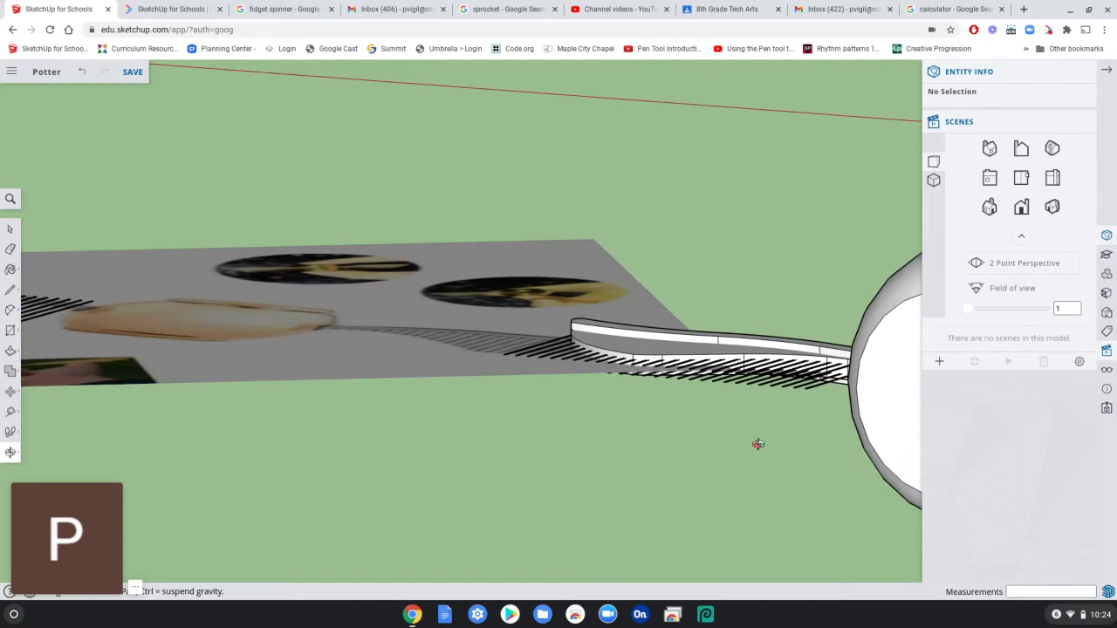
{"action": "key", "text": "m"}
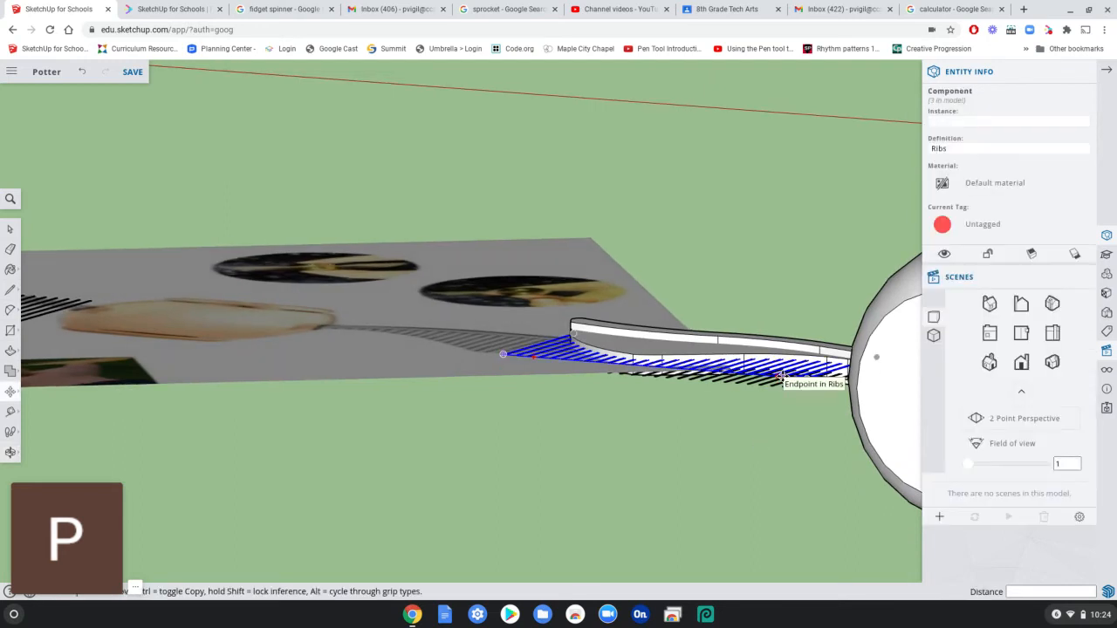
{"action": "left_click", "coordinate": [11, 231]}
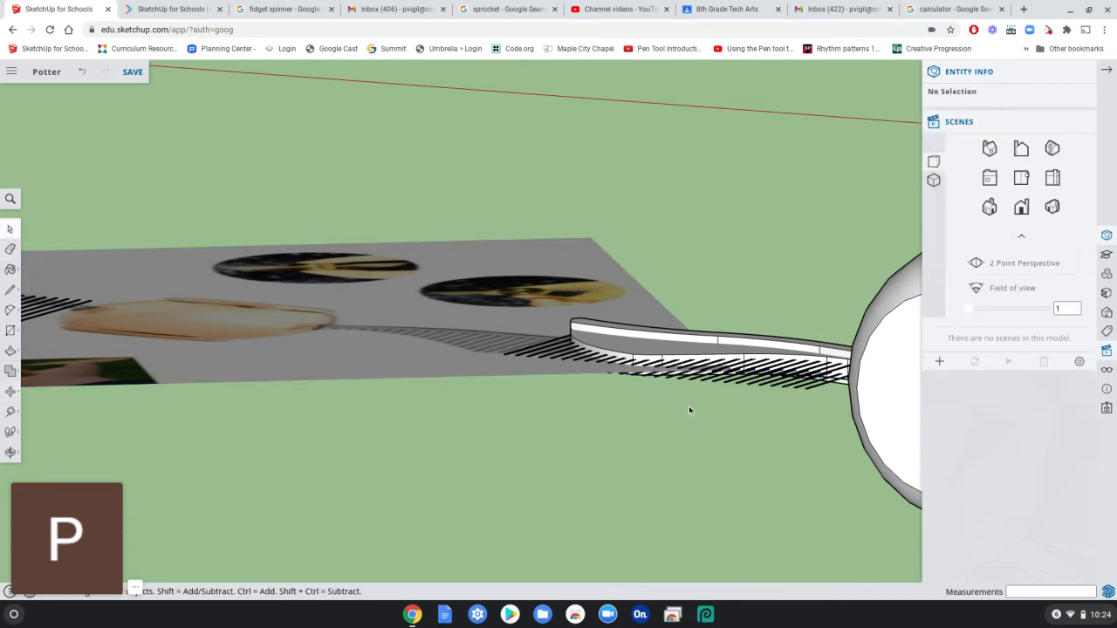
{"action": "double_click", "coordinate": [802, 381]}
{"action": "double_click", "coordinate": [801, 380]}
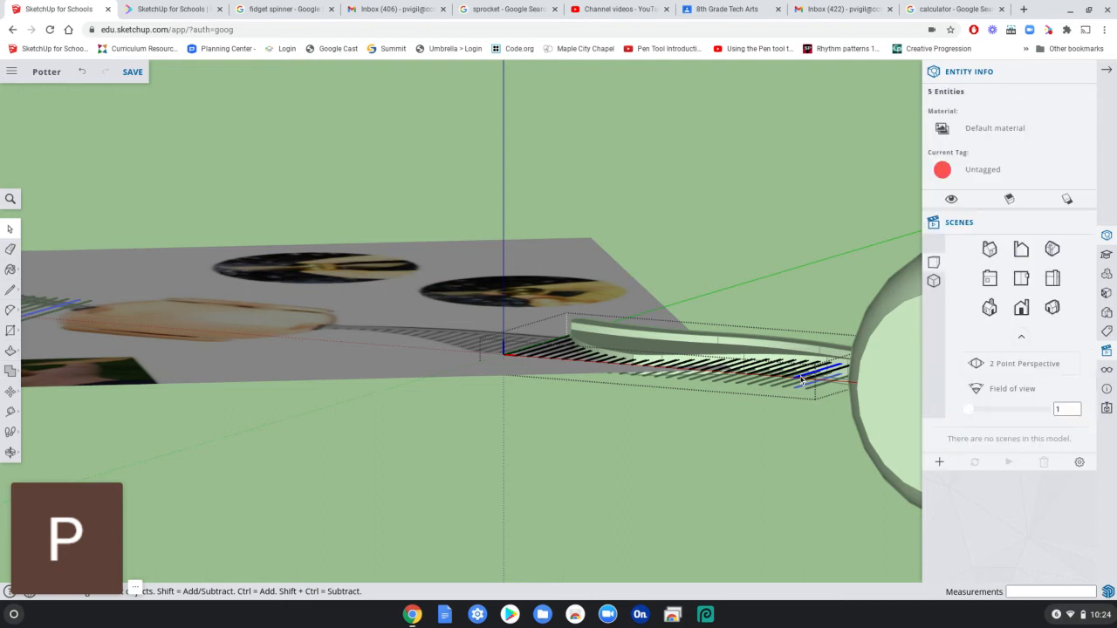
{"action": "scroll", "coordinate": [800, 377], "scroll_direction": "up", "scroll_amount": 5}
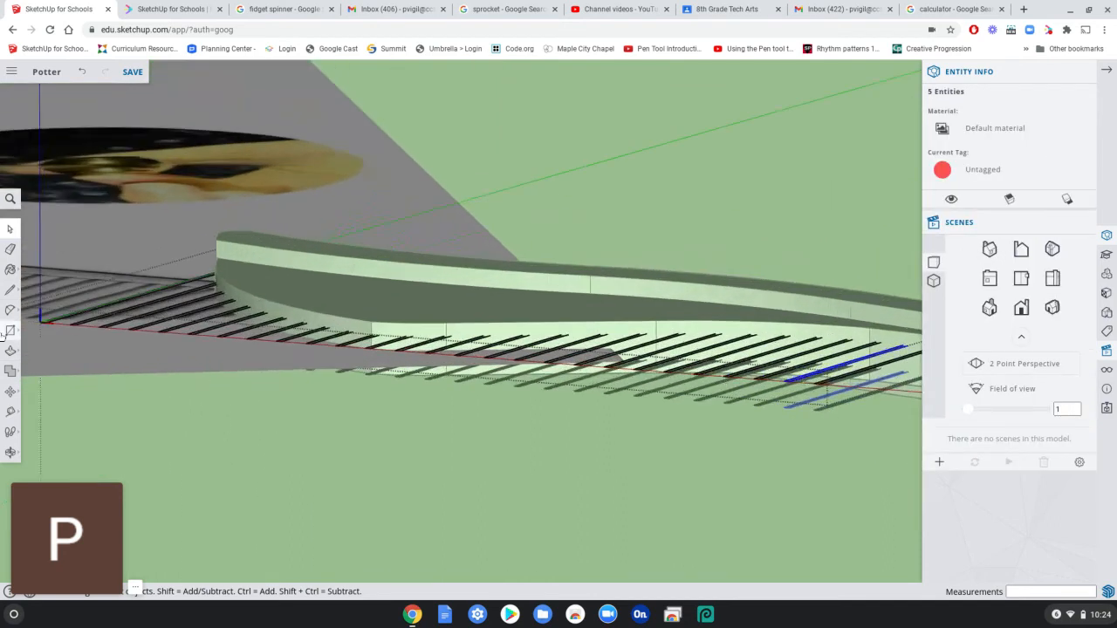
{"action": "key", "text": "p"}
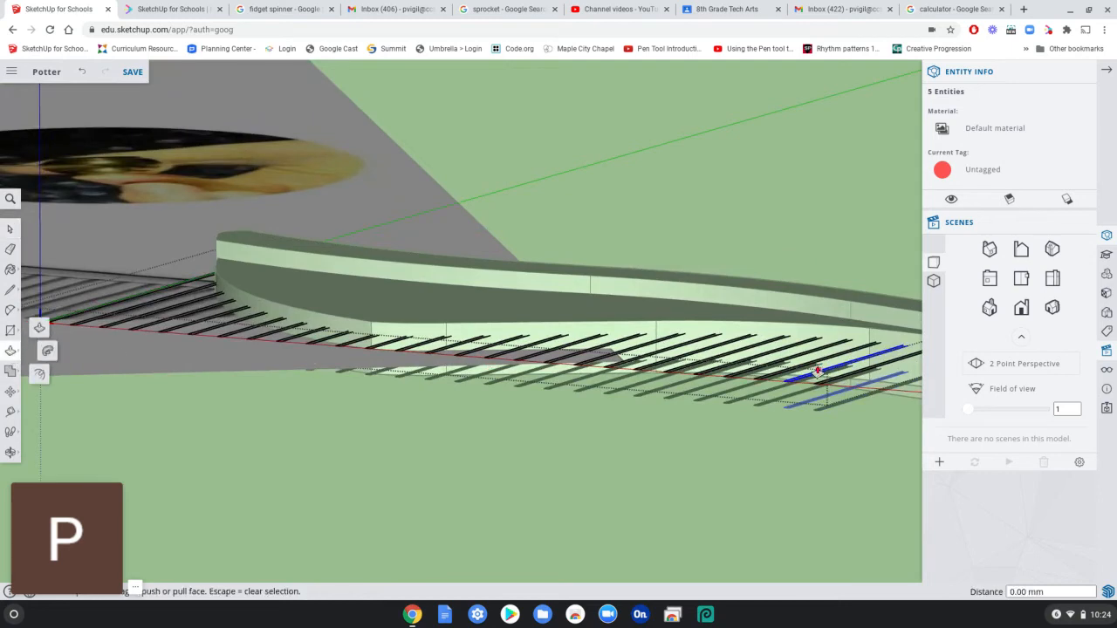
{"action": "scroll", "coordinate": [810, 380], "scroll_direction": "up", "scroll_amount": 3}
{"action": "middle_click_drag", "start_coordinate": [810, 380], "coordinate": [798, 434]}
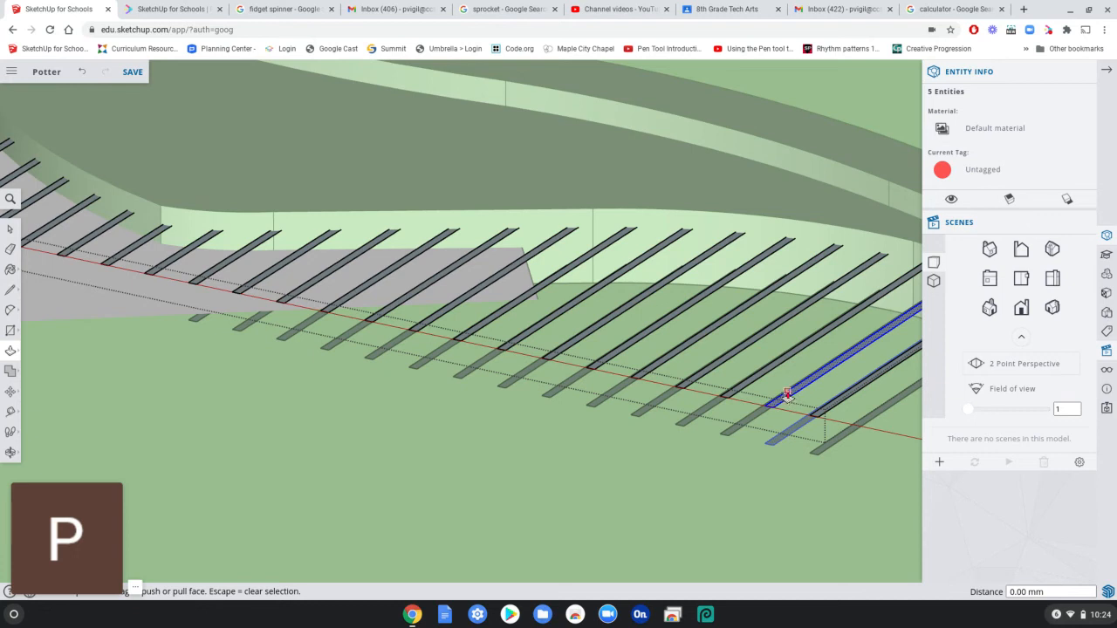
{"action": "scroll", "coordinate": [789, 397], "scroll_direction": "up", "scroll_amount": 3}
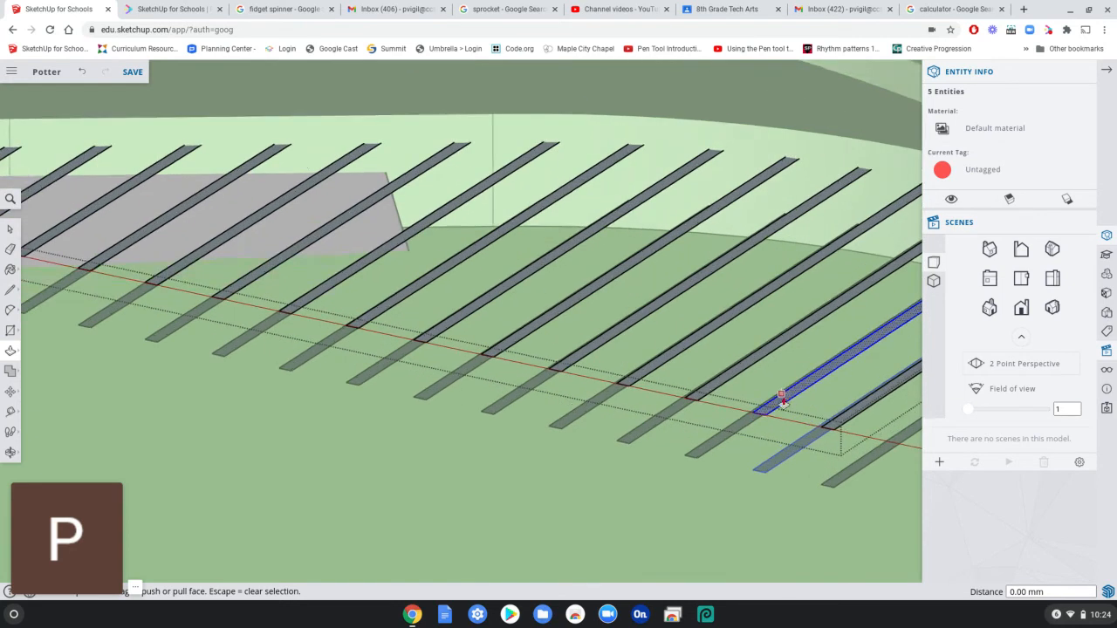
{"action": "left_click", "coordinate": [783, 403]}
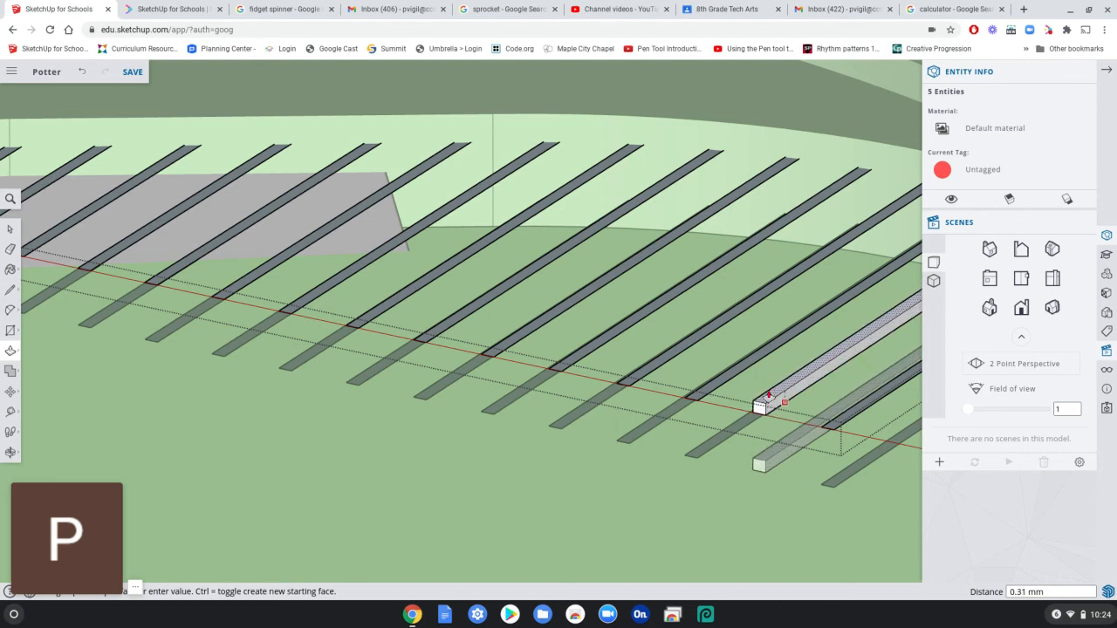
{"action": "scroll", "coordinate": [769, 397], "scroll_direction": "down", "scroll_amount": 8}
{"action": "scroll", "coordinate": [768, 397], "scroll_direction": "down", "scroll_amount": 2}
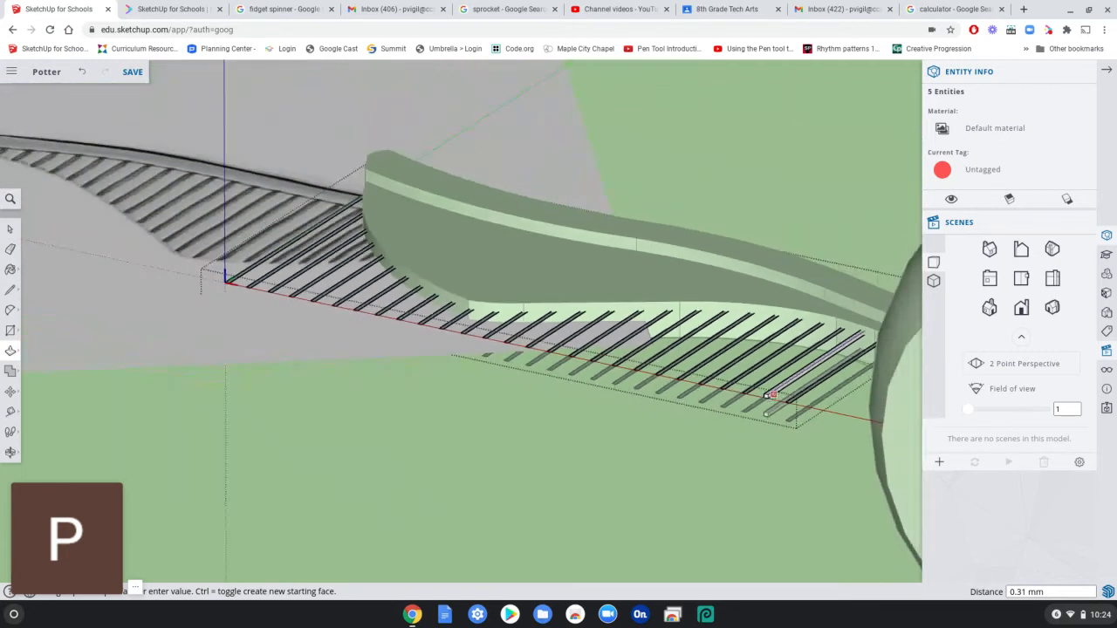
{"action": "left_click", "coordinate": [770, 396]}
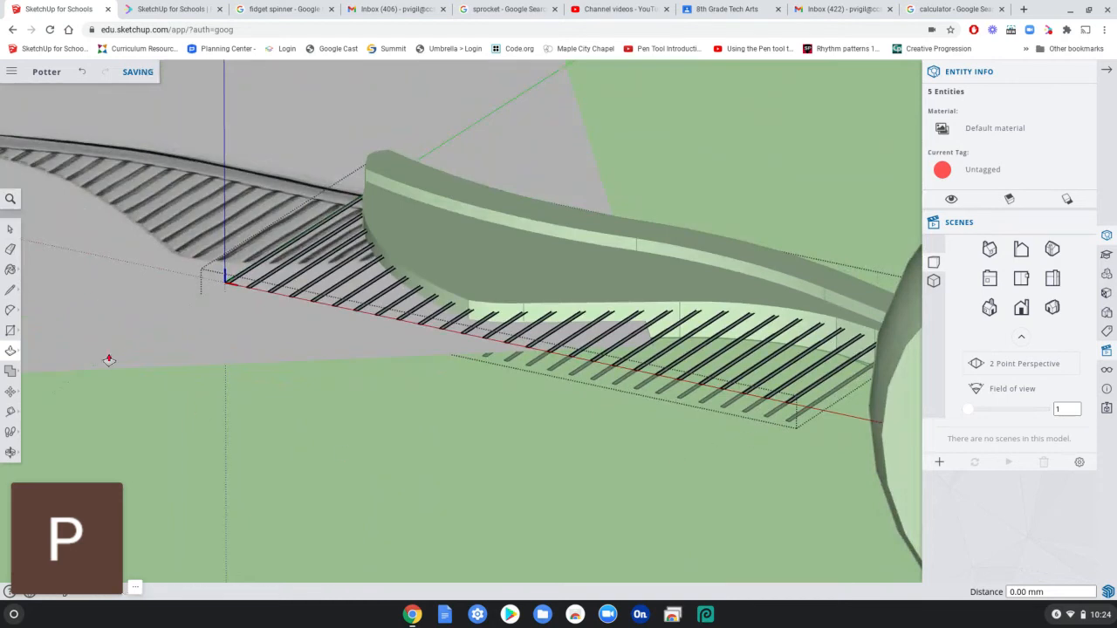
{"action": "left_click", "coordinate": [11, 230]}
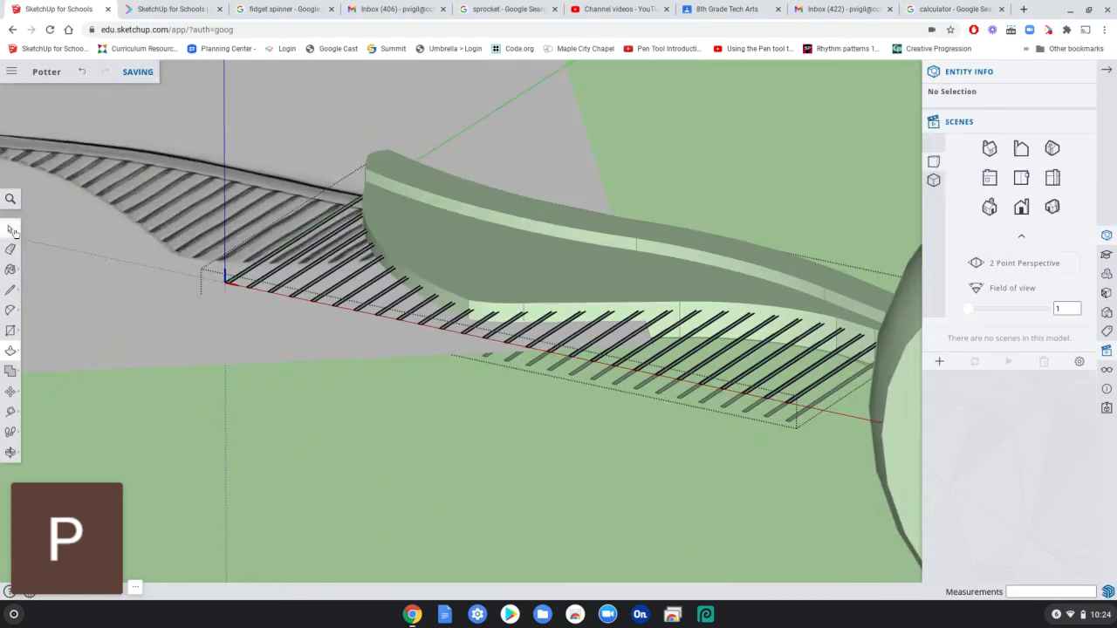
{"action": "left_click", "coordinate": [807, 391]}
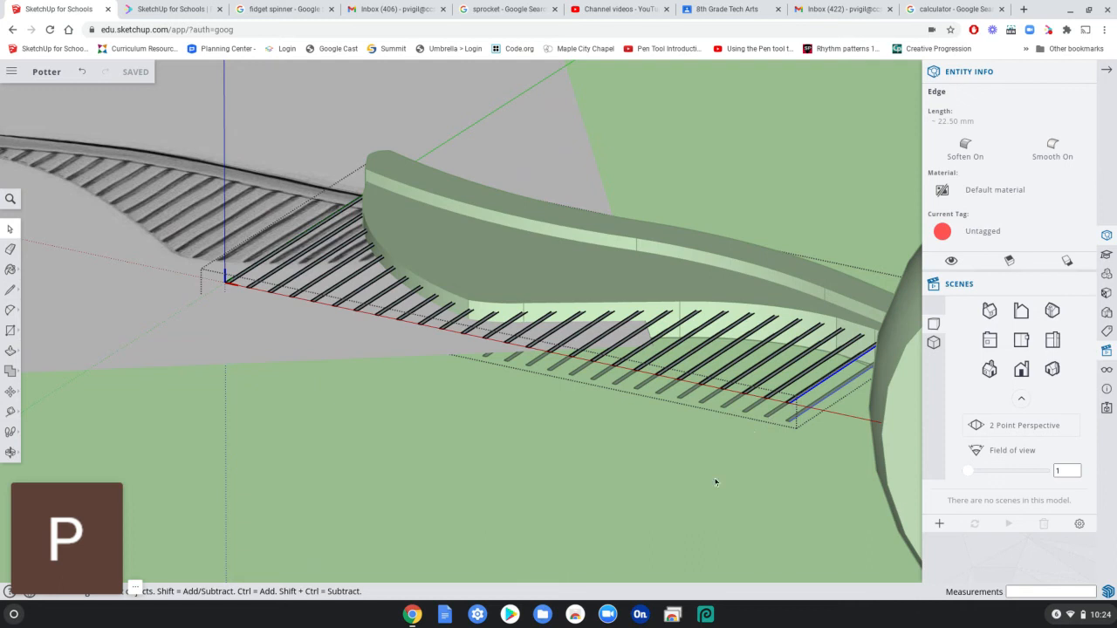
{"action": "key", "text": "Delete"}
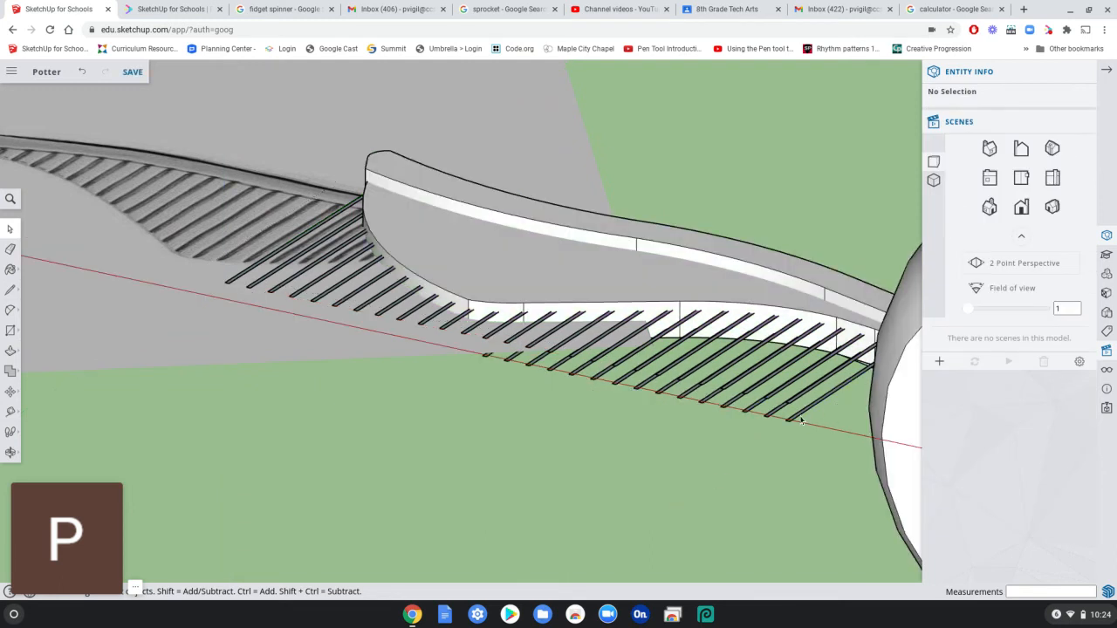
- Make the lower Ribs copy a unique component and deselect it
{"action": "left_click", "coordinate": [801, 421]}
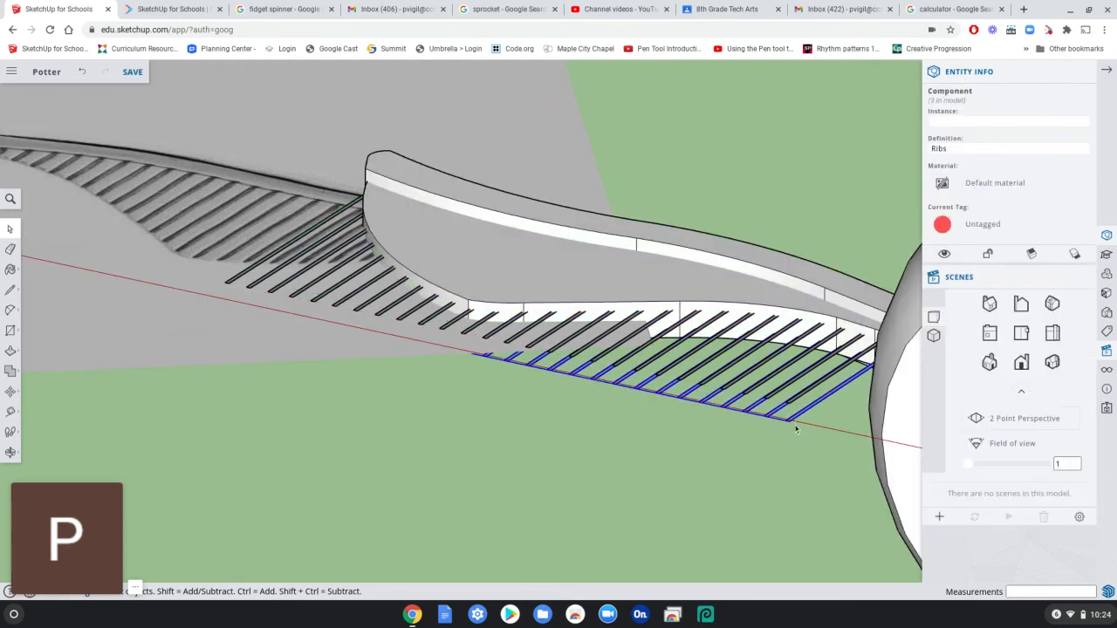
{"action": "right_click", "coordinate": [795, 423]}
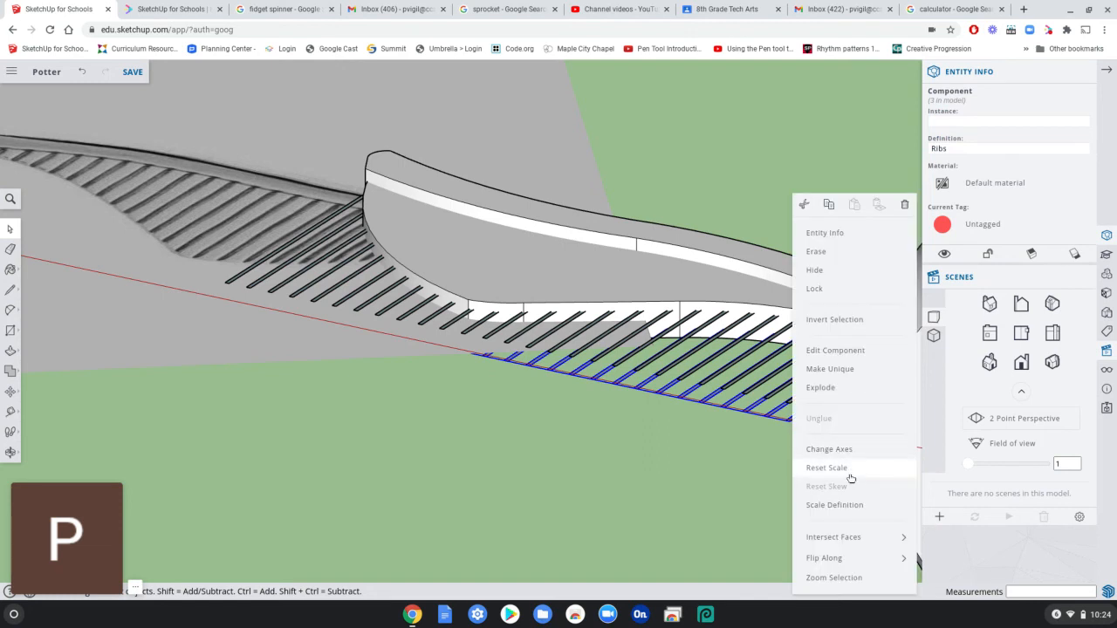
{"action": "left_click", "coordinate": [829, 369]}
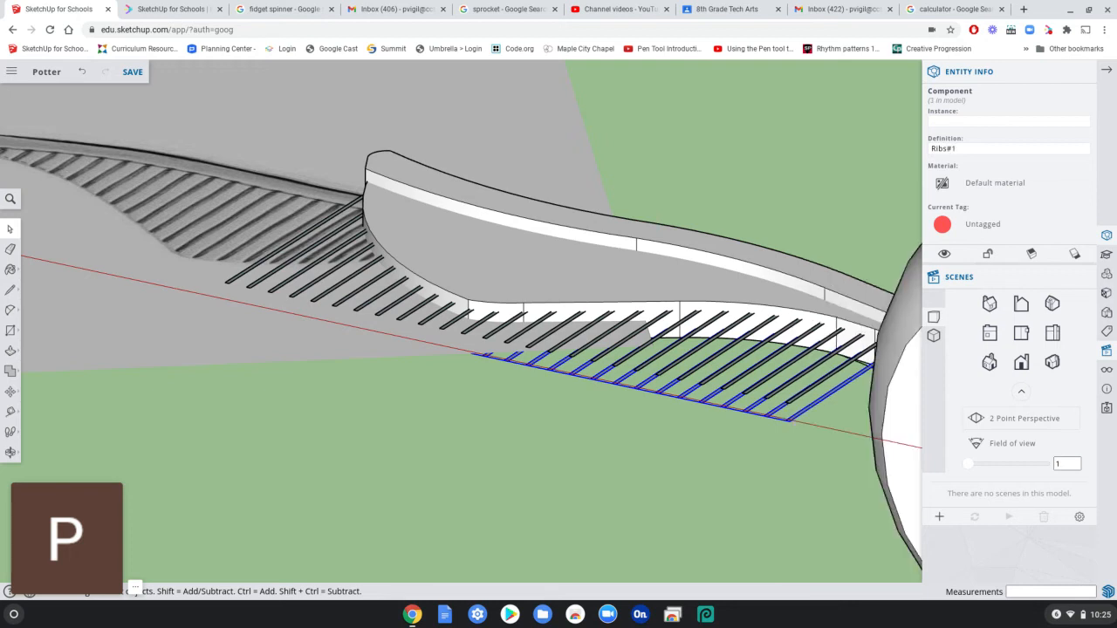
{"action": "left_click", "coordinate": [716, 480]}
- Open the upper Ribs component for editing and select the face and edges of the rib nearest the ball
{"action": "left_click", "coordinate": [806, 398]}
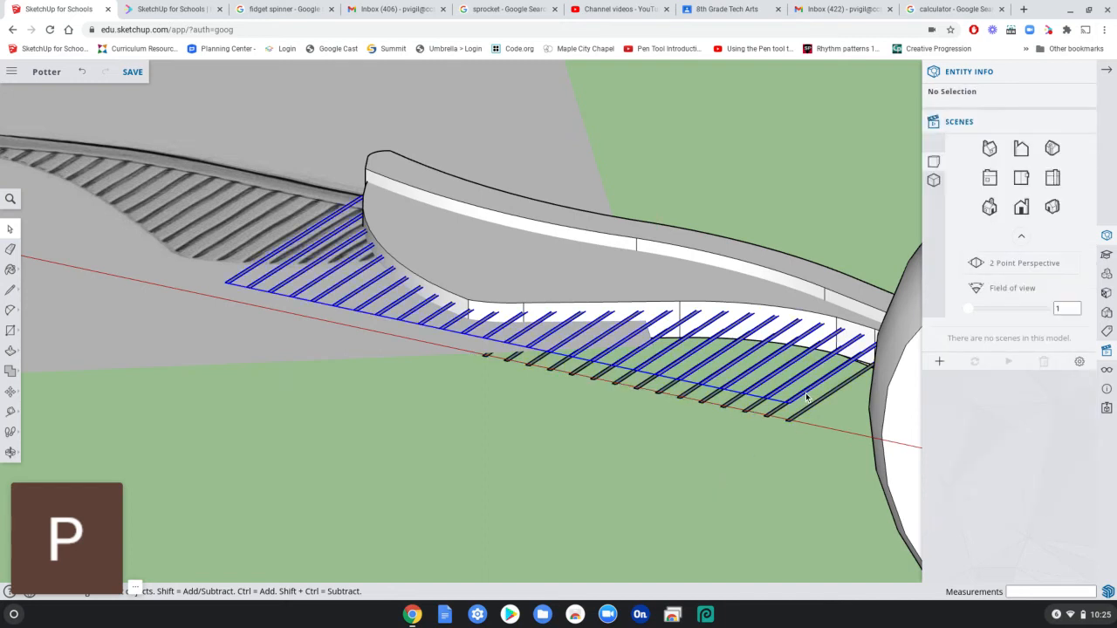
{"action": "double_click", "coordinate": [806, 398]}
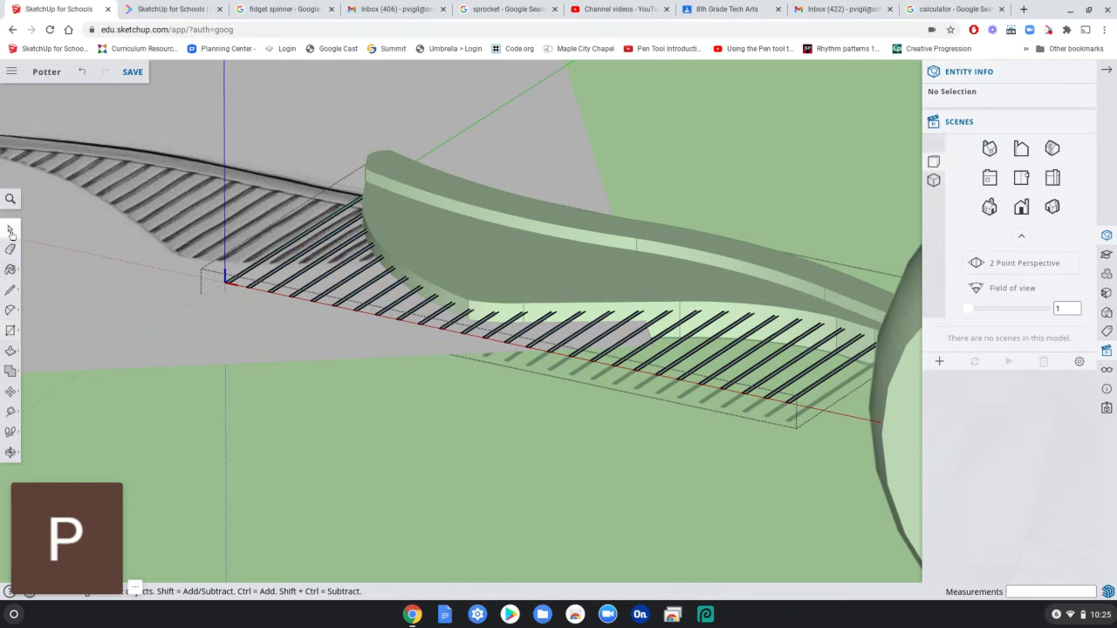
{"action": "left_click", "coordinate": [806, 398]}
{"action": "scroll", "coordinate": [807, 399], "scroll_direction": "up", "scroll_amount": 6}
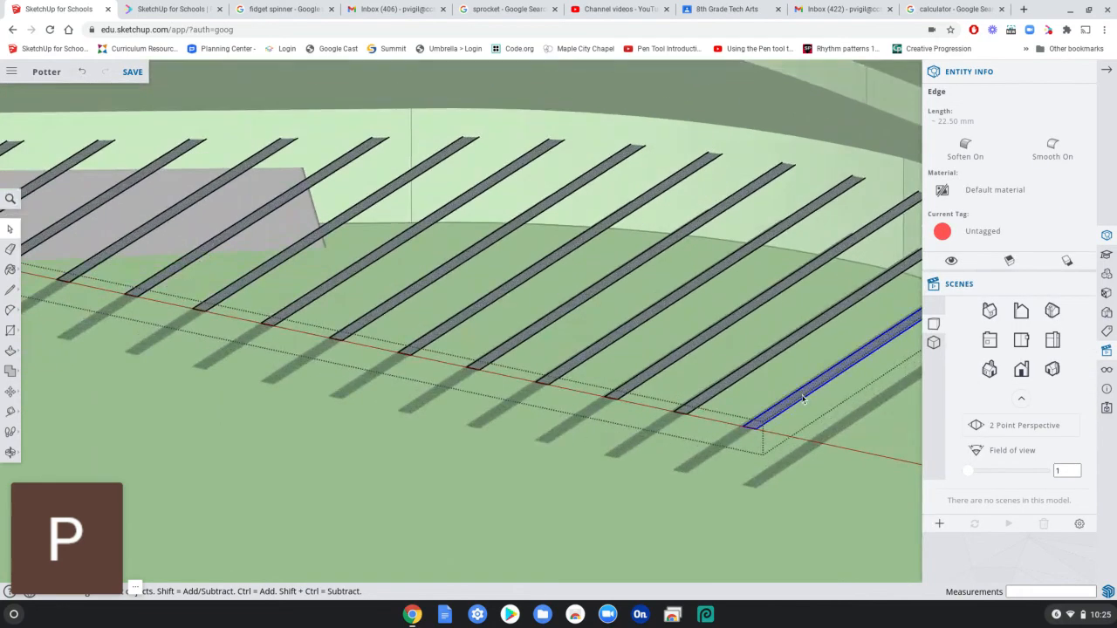
{"action": "double_click", "coordinate": [803, 399]}
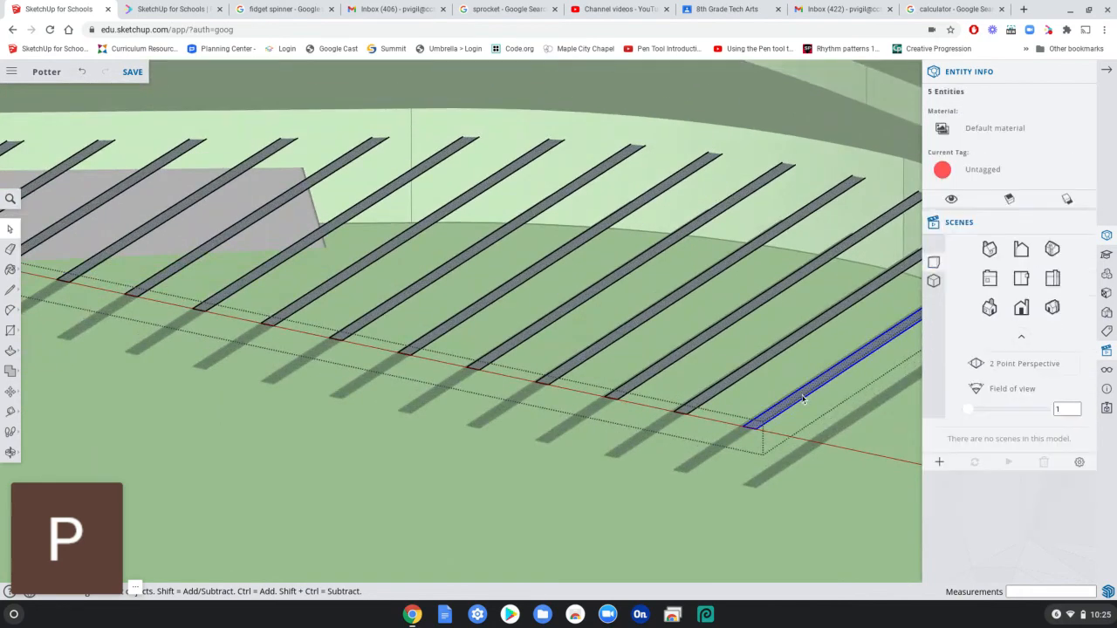
- Add the remaining ribs to the selection one after another, from the ball toward the wing tip
{"action": "double_click", "coordinate": [747, 373], "text": "shift"}
{"action": "double_click", "coordinate": [595, 349], "text": "shift"}
{"action": "double_click", "coordinate": [440, 333], "text": "shift"}
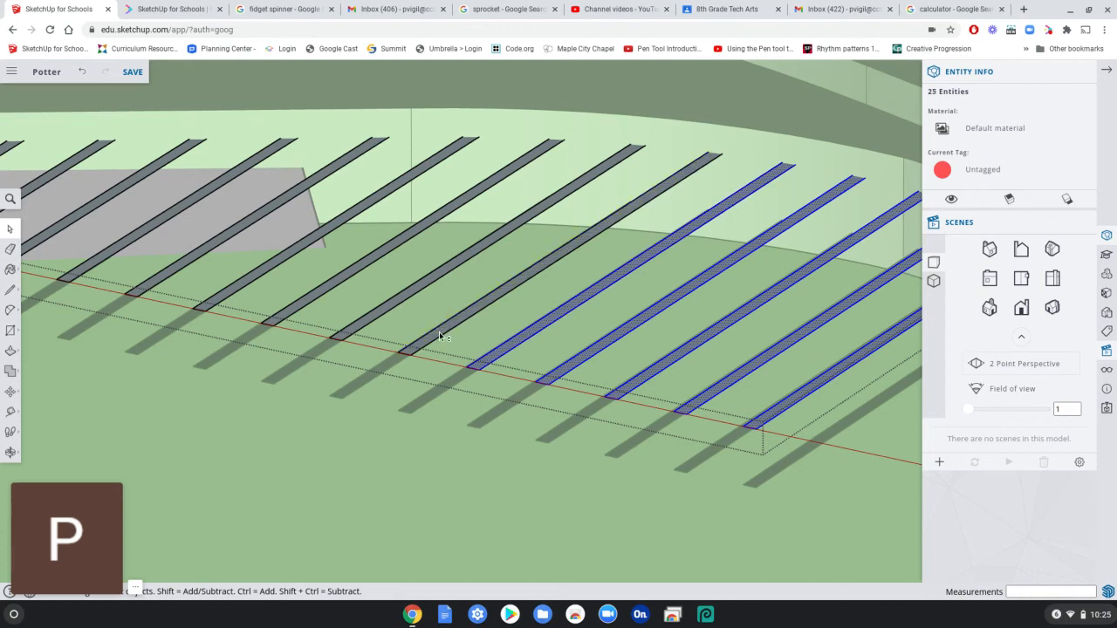
{"action": "double_click", "coordinate": [402, 299], "text": "shift"}
{"action": "double_click", "coordinate": [246, 259], "text": "shift"}
{"action": "double_click", "coordinate": [204, 250], "text": "shift"}
{"action": "middle_click_drag", "start_coordinate": [113, 230], "coordinate": [770, 437], "text": "shift"}
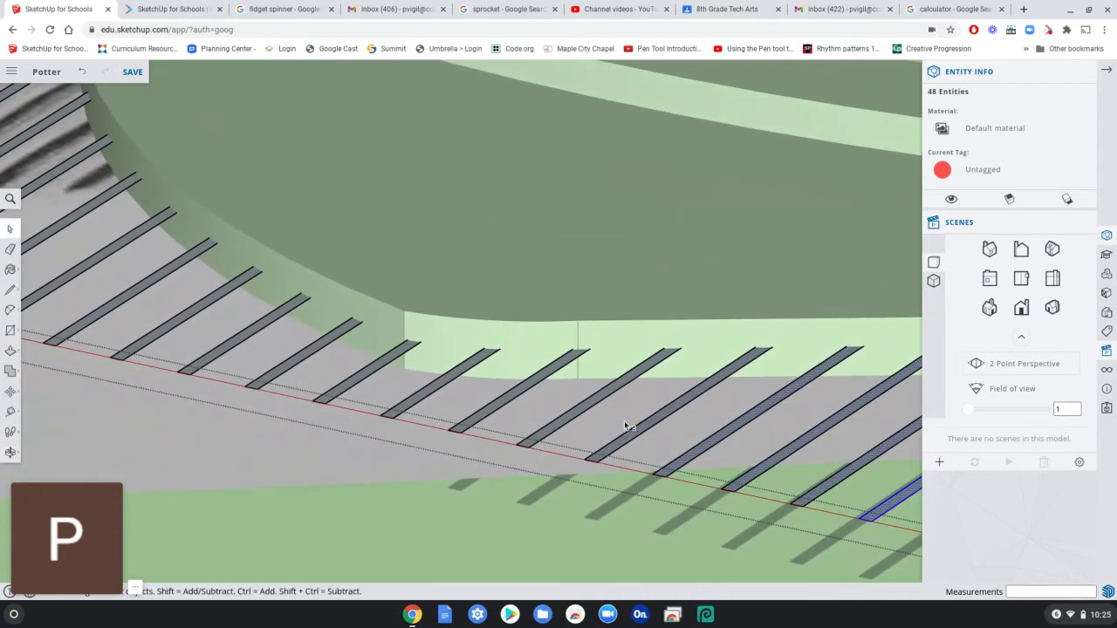
{"action": "left_click", "coordinate": [554, 426], "text": "shift"}
{"action": "left_click", "coordinate": [358, 384], "text": "shift"}
{"action": "left_click", "coordinate": [296, 365], "text": "shift"}
{"action": "left_click", "coordinate": [184, 318], "text": "shift"}
{"action": "left_click", "coordinate": [132, 294], "text": "shift"}
{"action": "middle_click_drag", "start_coordinate": [104, 286], "coordinate": [654, 428]}
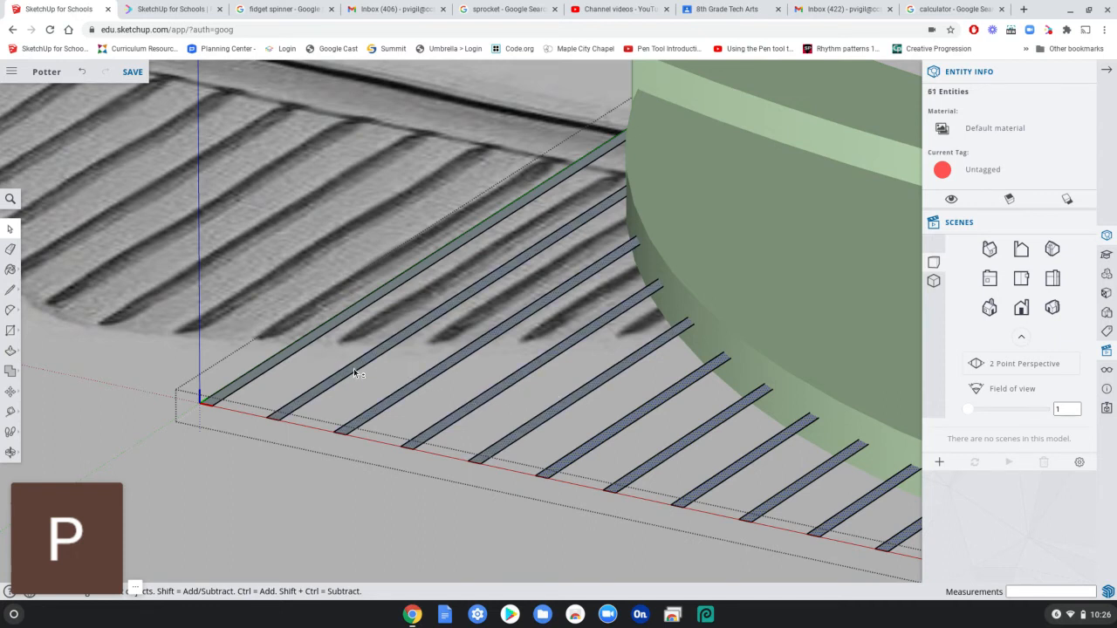
{"action": "left_click", "coordinate": [288, 353], "text": "shift"}
{"action": "scroll", "coordinate": [511, 365], "scroll_direction": "down", "scroll_amount": 5}
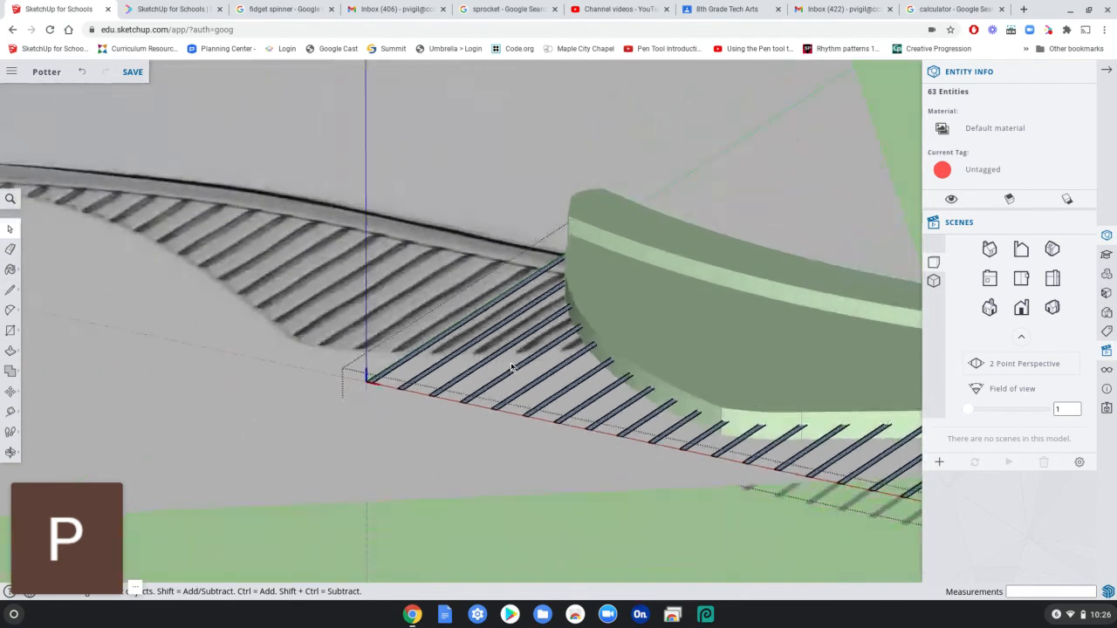
- Extrude the outermost rib, farthest from the ball, upward 1.75 mm with Push/Pull, matching the upper face of the green wing part
{"action": "left_click", "coordinate": [11, 350]}
{"action": "scroll", "coordinate": [469, 354], "scroll_direction": "up", "scroll_amount": 4}
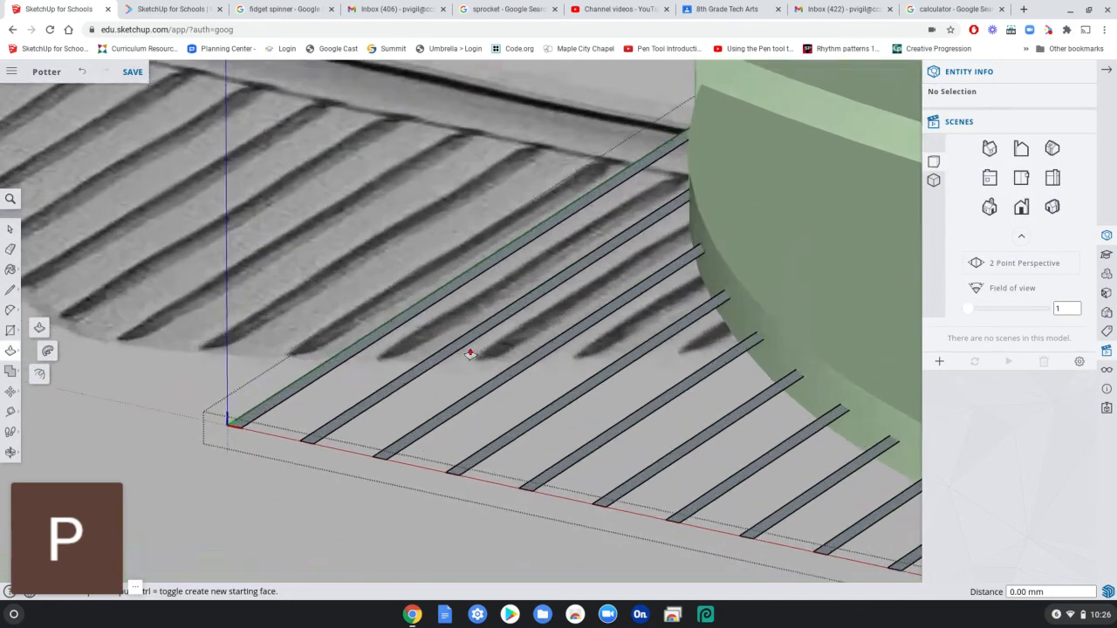
{"action": "left_click", "coordinate": [463, 346]}
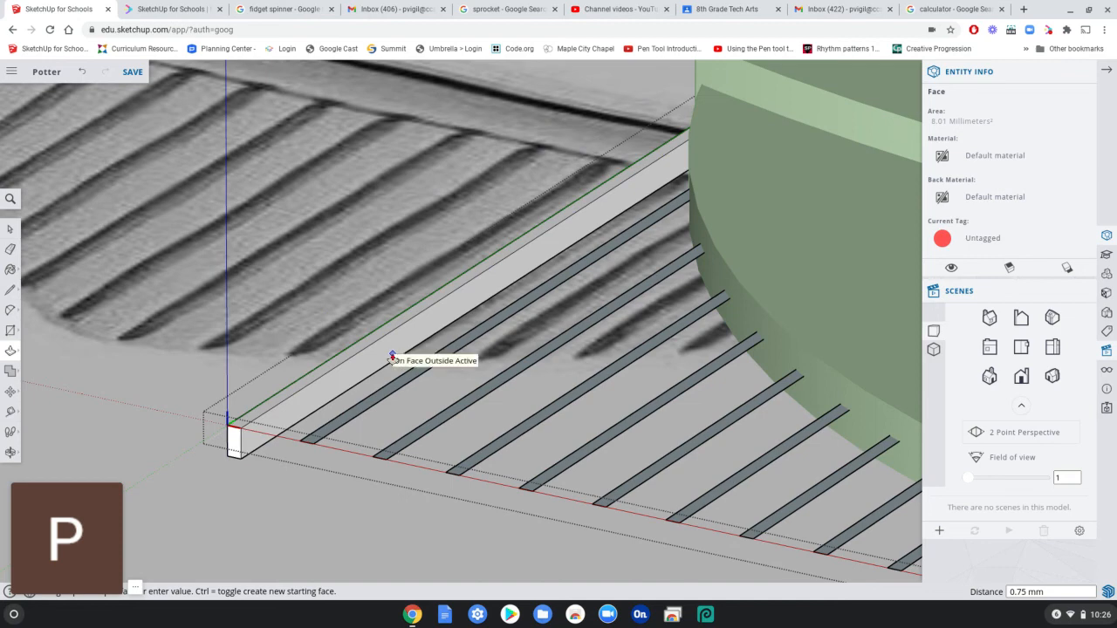
{"action": "scroll", "coordinate": [392, 358], "scroll_direction": "down", "scroll_amount": 3}
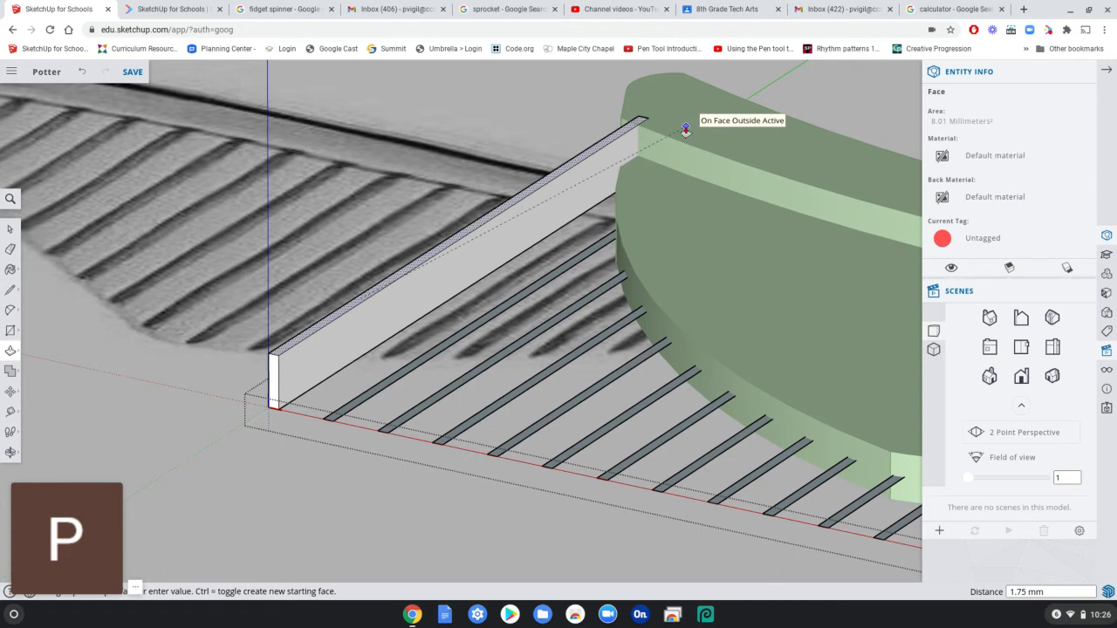
{"action": "left_click", "coordinate": [685, 129]}
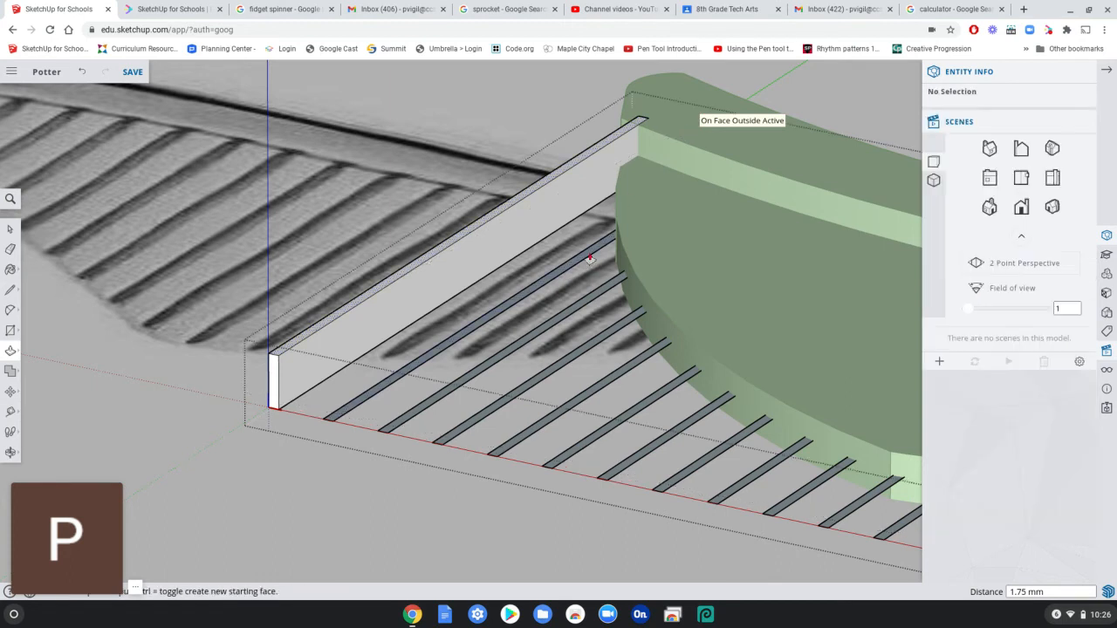
- Extrude the second through seventh ribs from the outer end upward to the same 1.75 mm height
{"action": "left_click", "coordinate": [591, 255]}
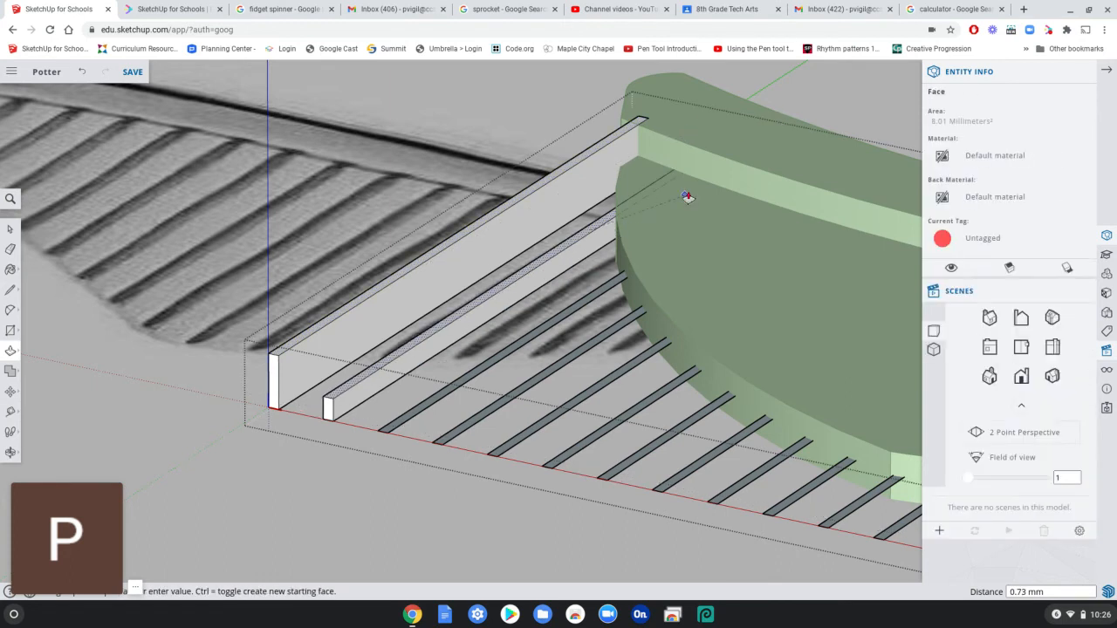
{"action": "left_click", "coordinate": [582, 308]}
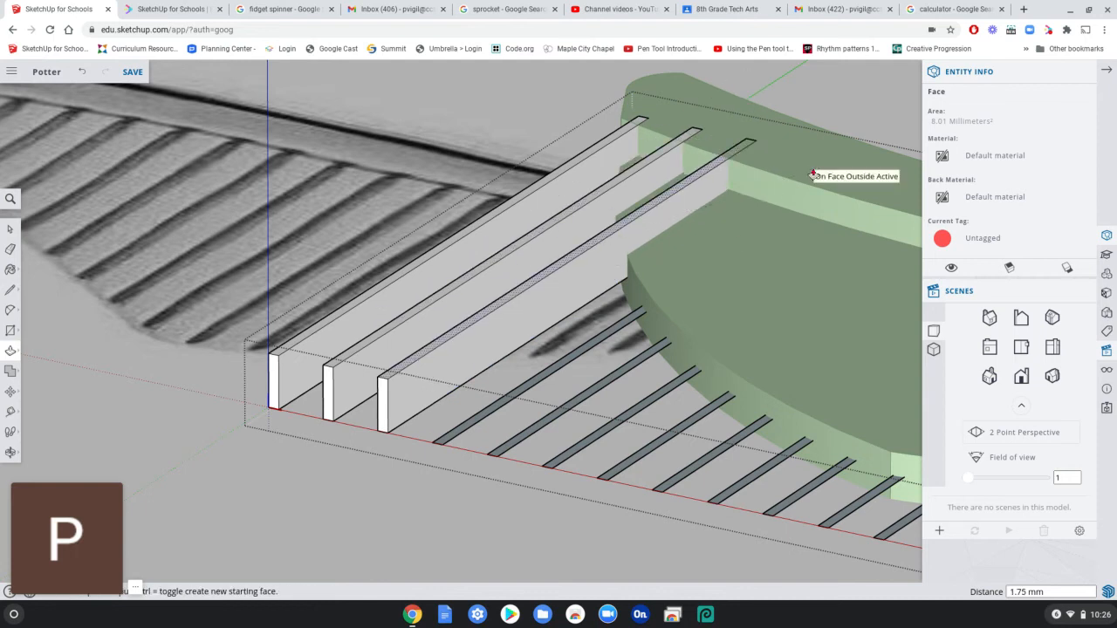
{"action": "left_click", "coordinate": [604, 349]}
{"action": "left_click", "coordinate": [605, 340]}
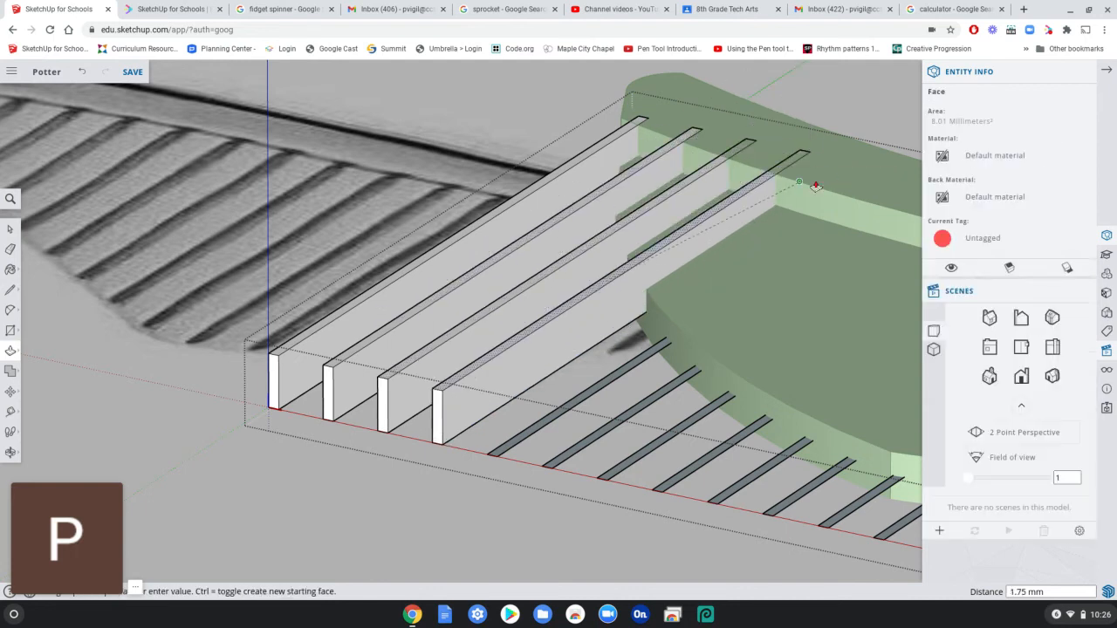
{"action": "left_click", "coordinate": [627, 379]}
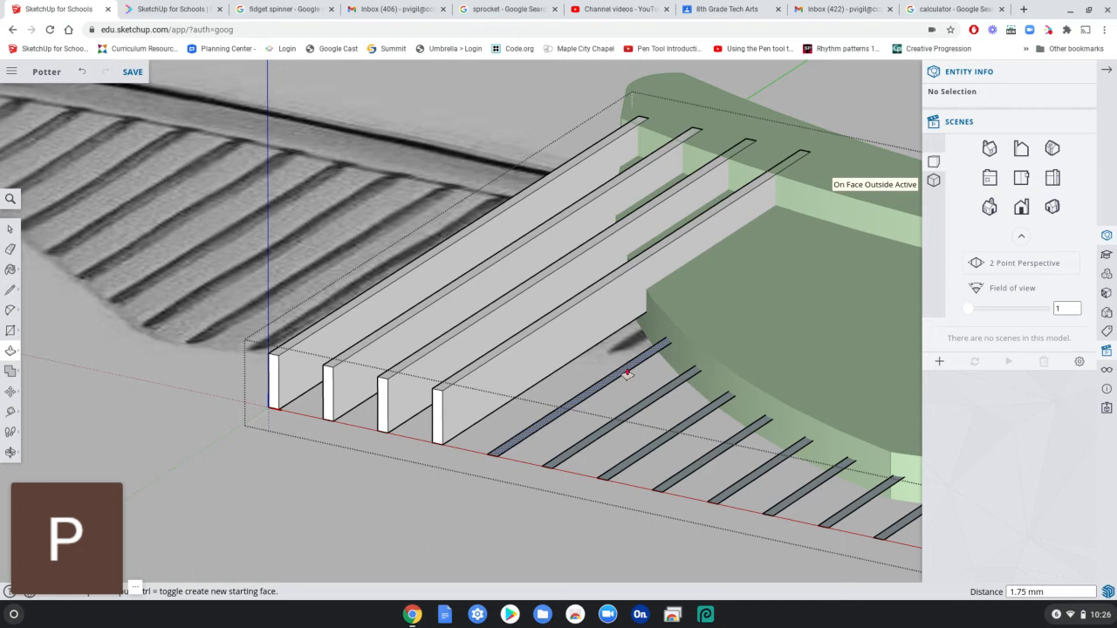
{"action": "left_click", "coordinate": [626, 374]}
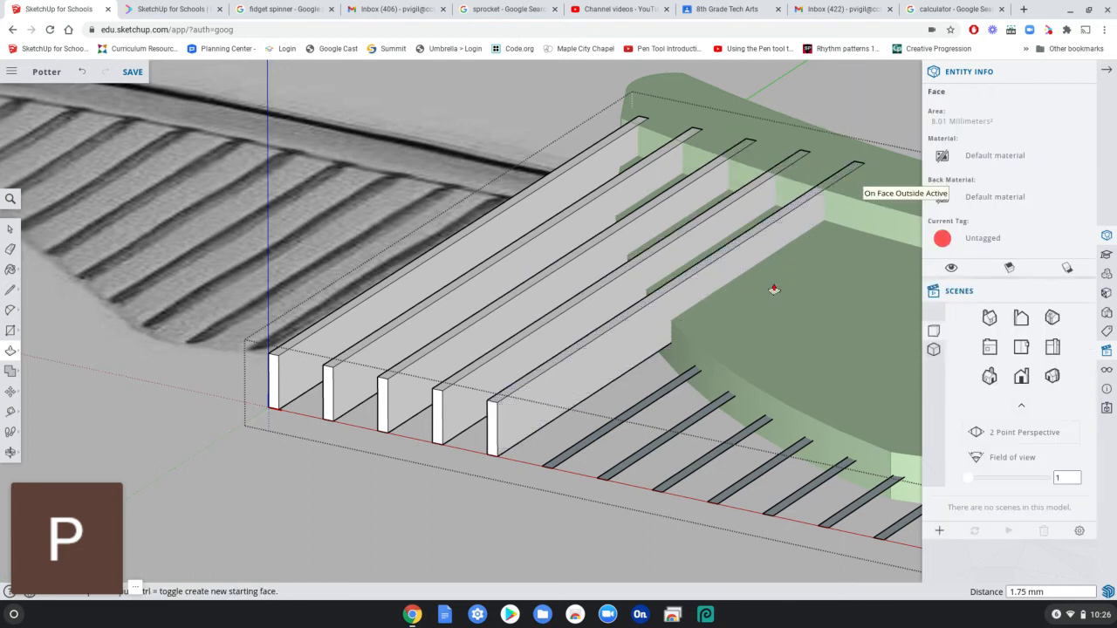
{"action": "left_click", "coordinate": [685, 384]}
{"action": "left_click", "coordinate": [902, 207]}
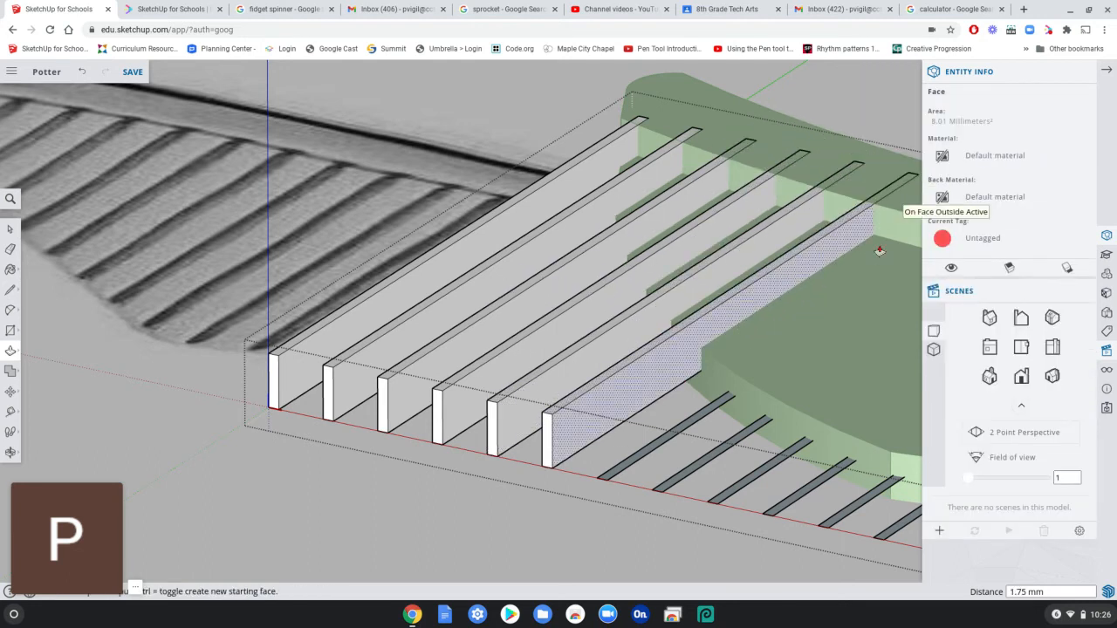
{"action": "left_click", "coordinate": [710, 414]}
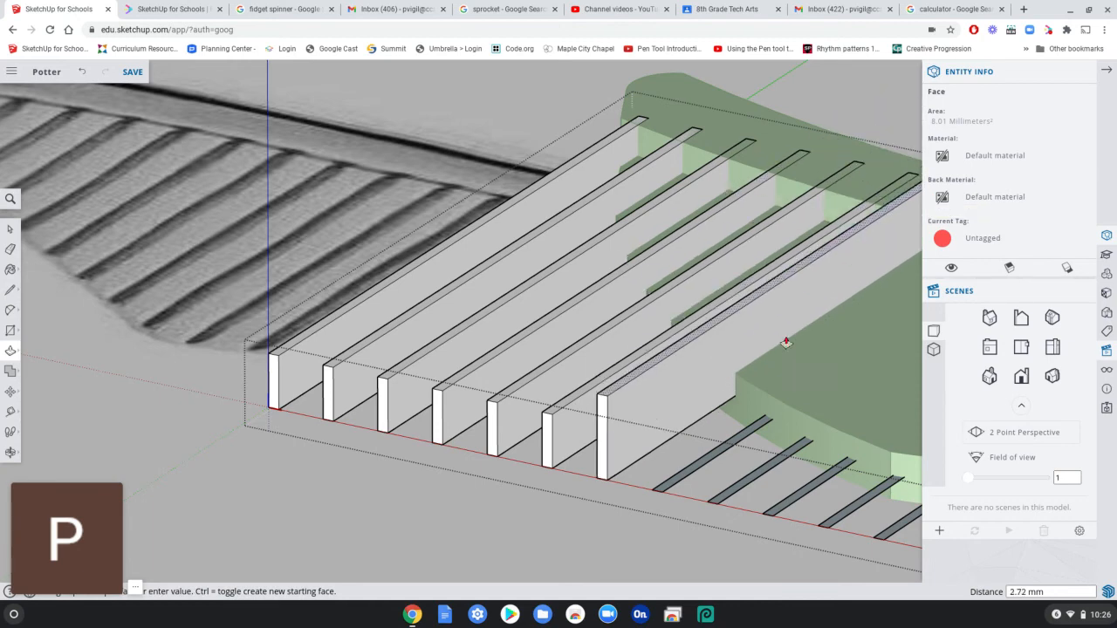
{"action": "middle_click_drag", "start_coordinate": [821, 385], "coordinate": [492, 314], "text": "shift"}
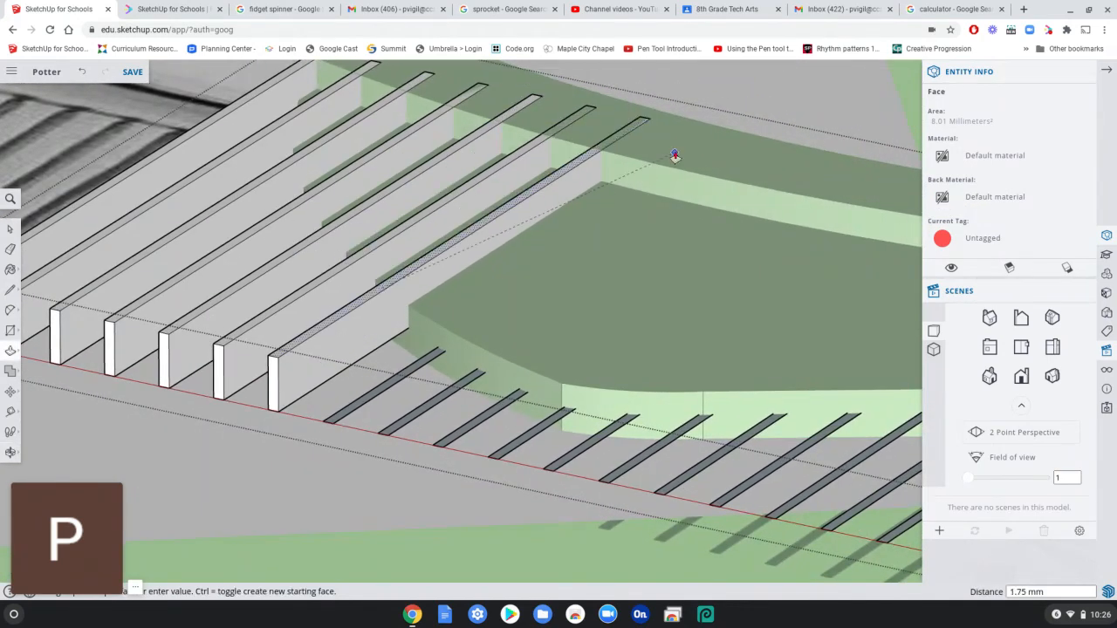
- Push/Pull the eighth through twelfth ribs from the outer end up 1.75 mm, level with the extruded ones
{"action": "left_click", "coordinate": [424, 371]}
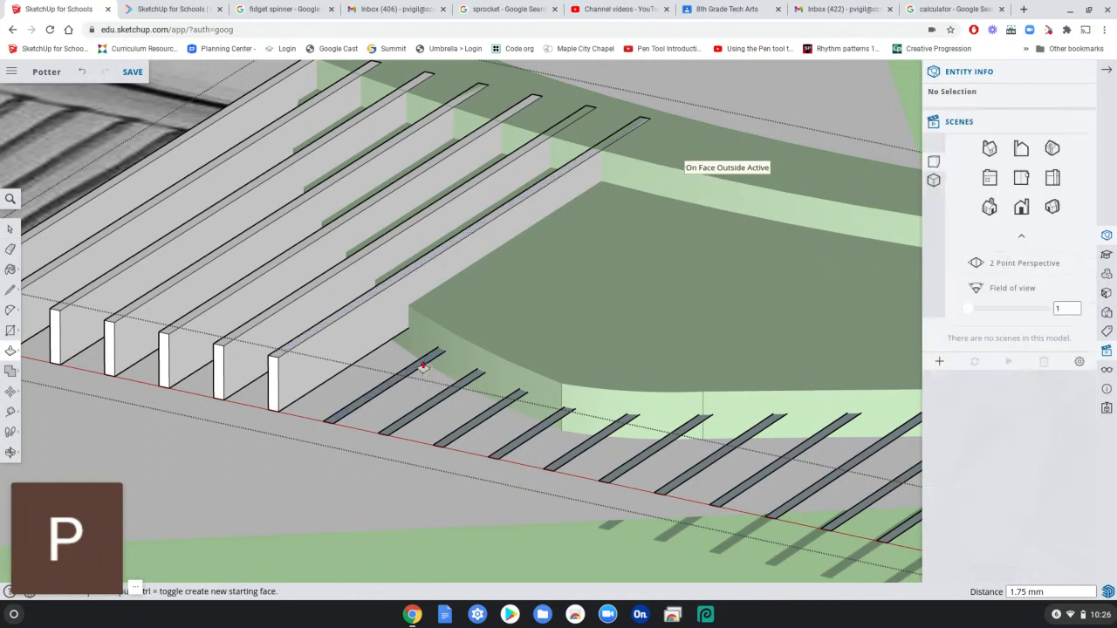
{"action": "double_click", "coordinate": [424, 367]}
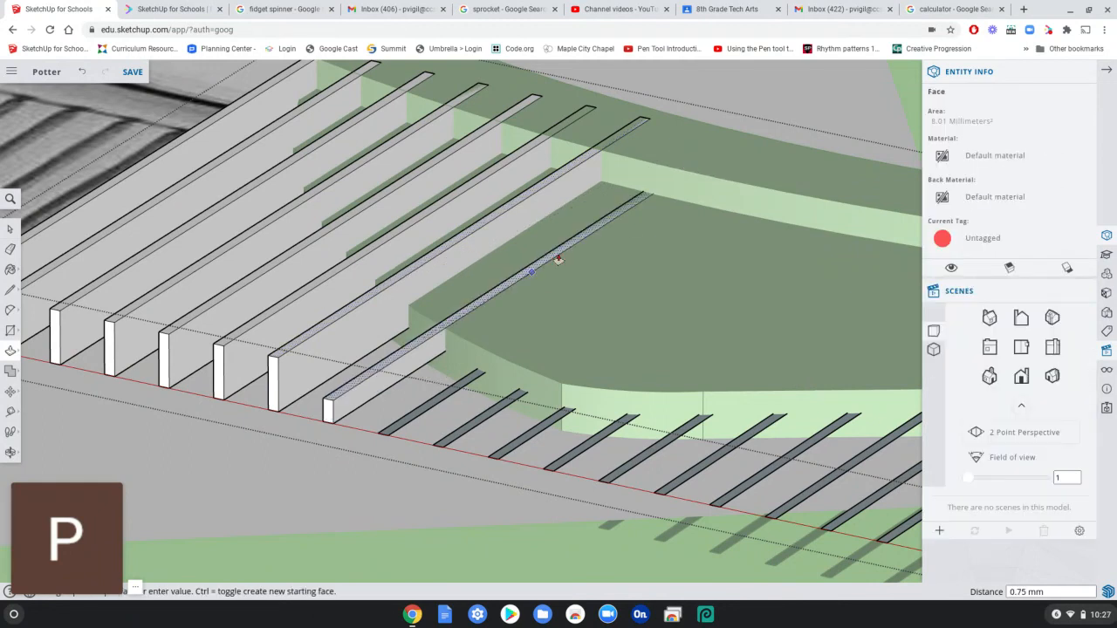
{"action": "double_click", "coordinate": [469, 382]}
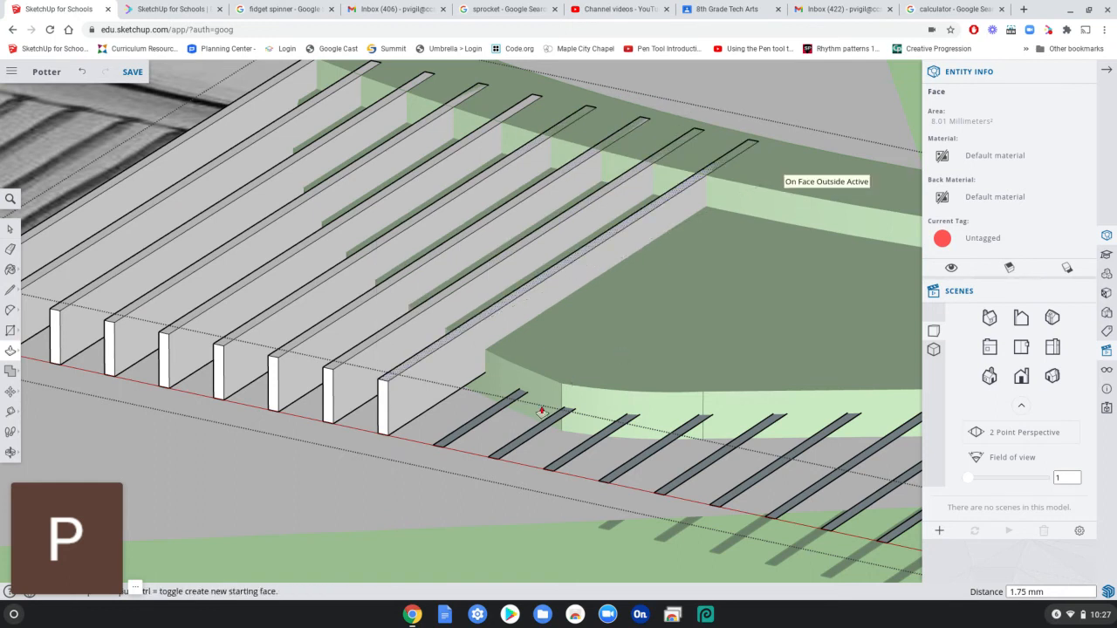
{"action": "double_click", "coordinate": [490, 418]}
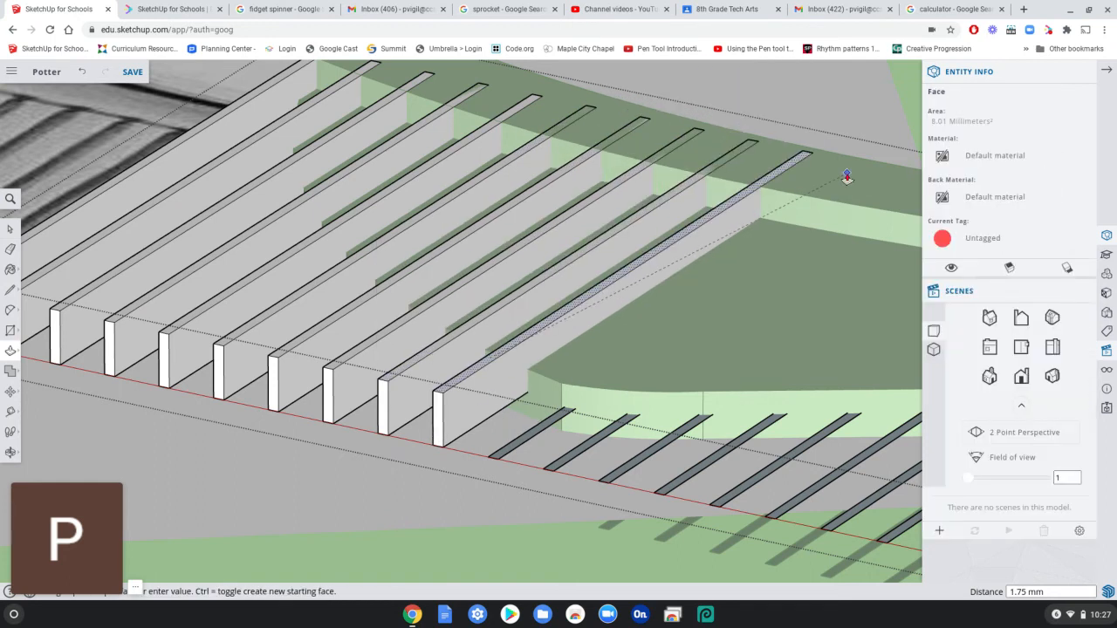
{"action": "double_click", "coordinate": [546, 430]}
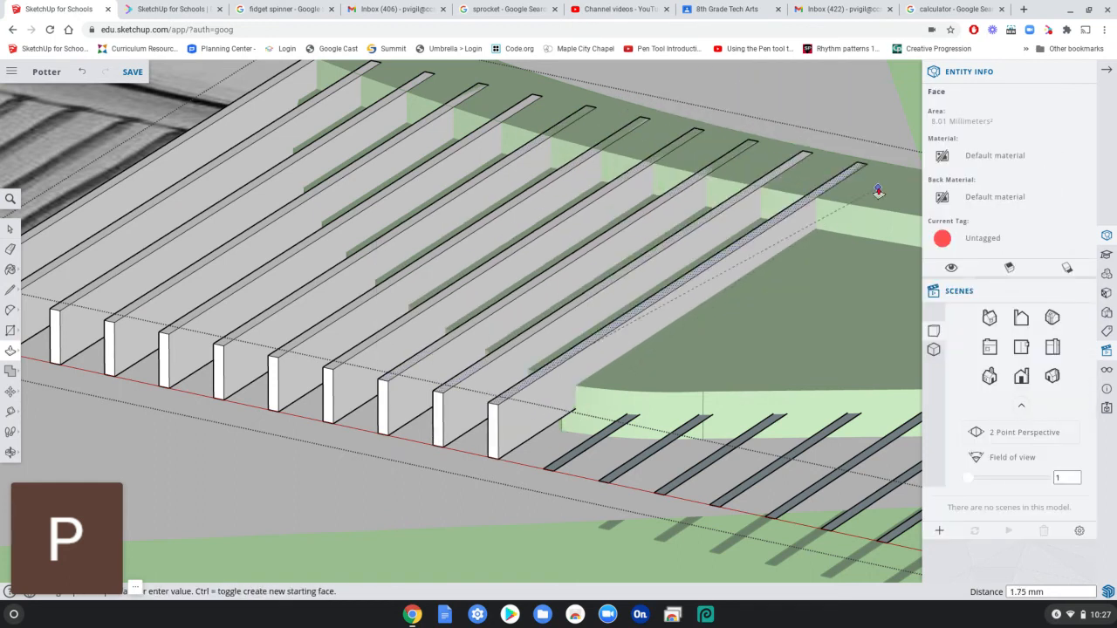
{"action": "left_click", "coordinate": [599, 446]}
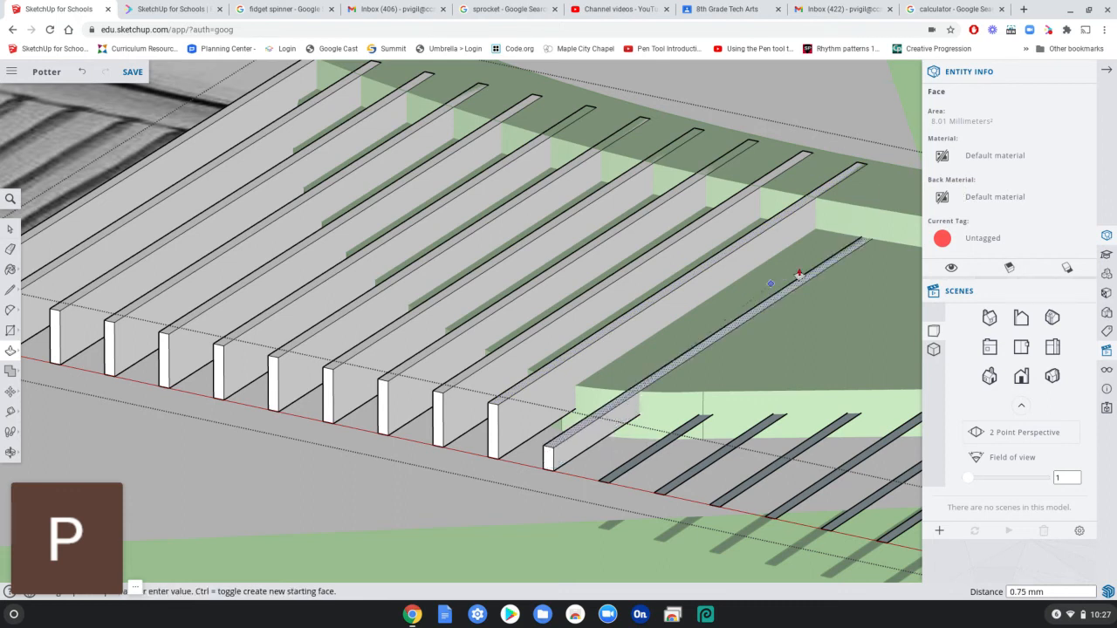
{"action": "left_click", "coordinate": [904, 207]}
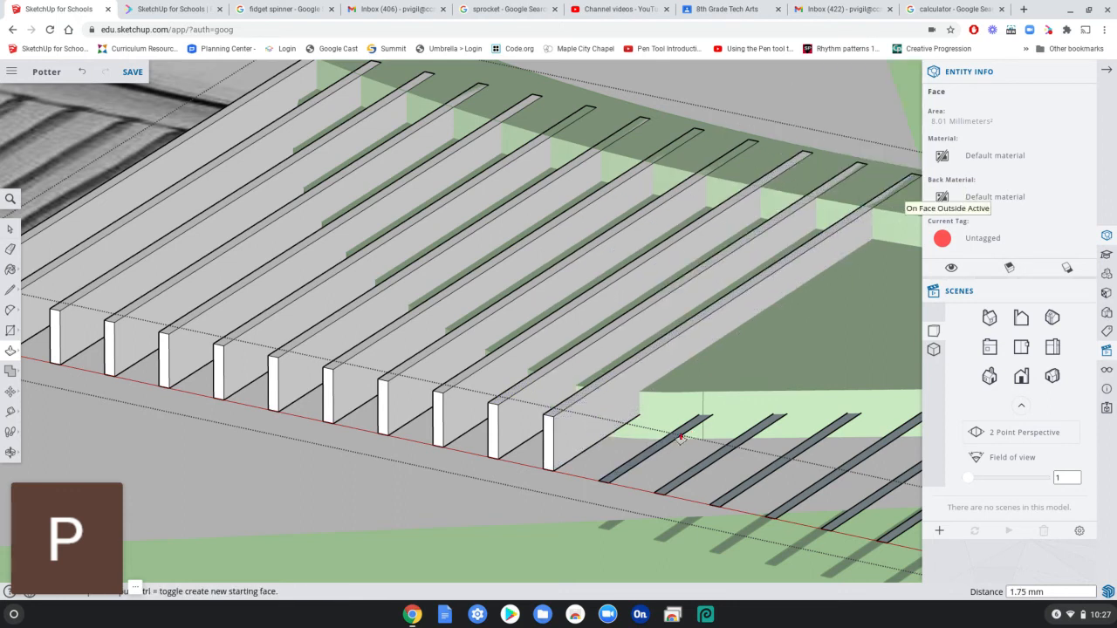
- Raise the 13th through 17th ribs from the outer end by 1.75 mm, referencing the upper face of the wing part
{"action": "left_click", "coordinate": [681, 438]}
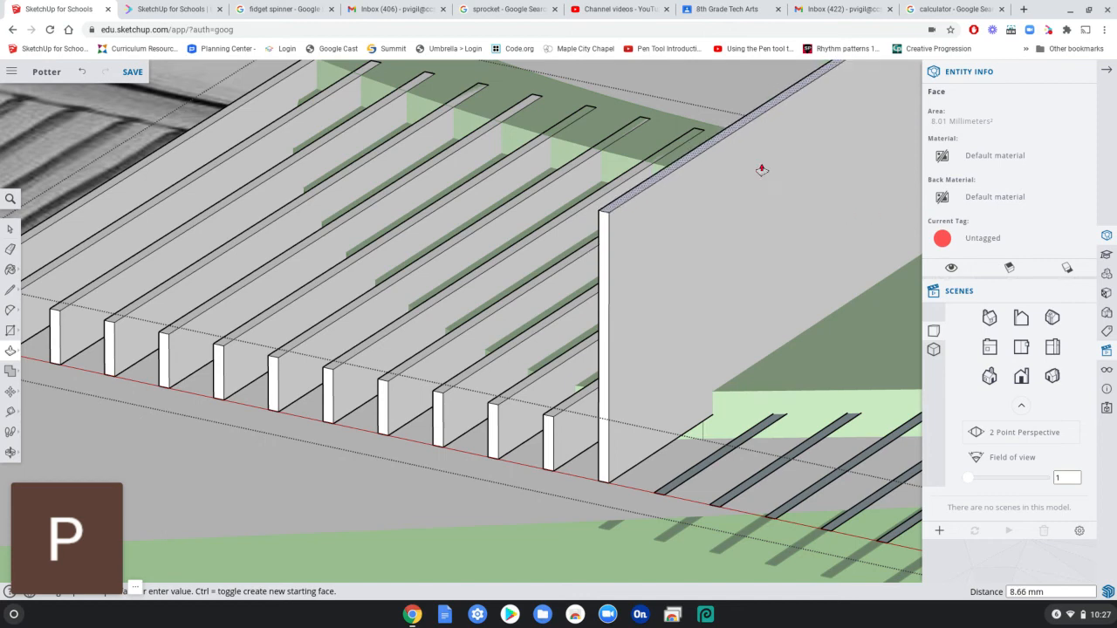
{"action": "scroll", "coordinate": [841, 238], "scroll_direction": "down", "scroll_amount": 2}
{"action": "middle_click_drag", "start_coordinate": [824, 305], "coordinate": [393, 295], "text": "shift"}
{"action": "left_click", "coordinate": [611, 210]}
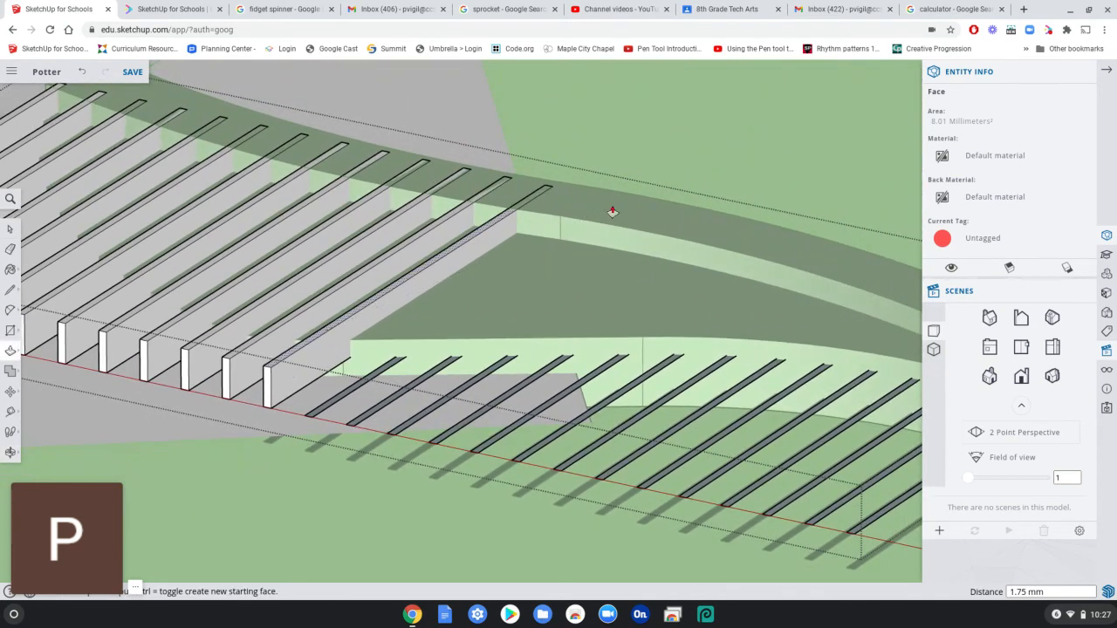
{"action": "left_click", "coordinate": [368, 385]}
{"action": "left_click", "coordinate": [678, 232]}
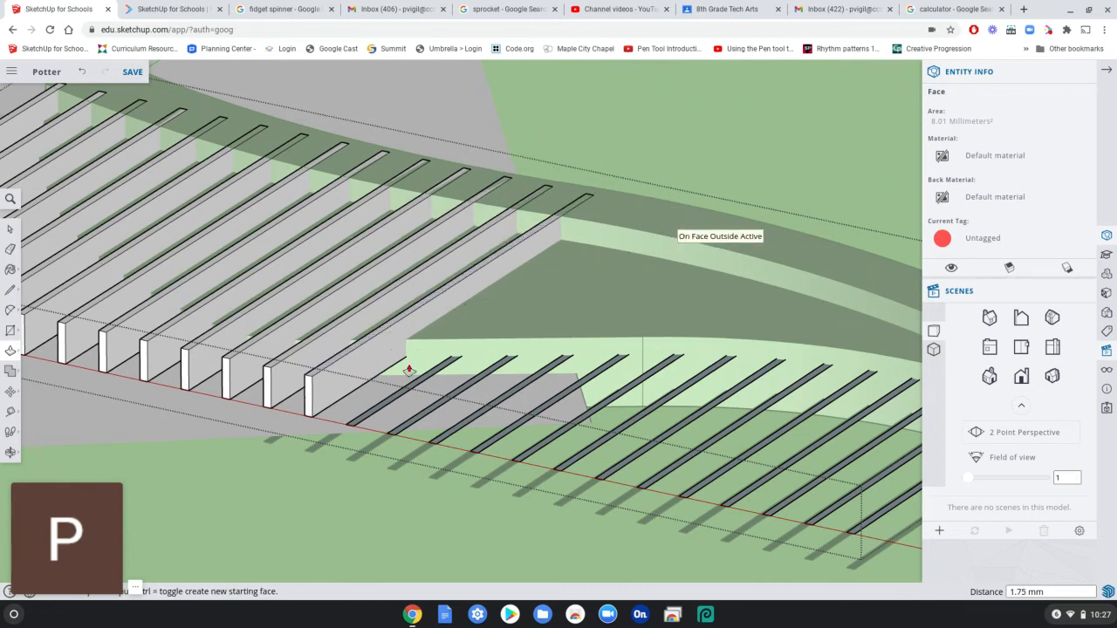
{"action": "left_click", "coordinate": [431, 384]}
{"action": "left_click", "coordinate": [694, 234]}
{"action": "left_click", "coordinate": [485, 377]}
{"action": "left_click", "coordinate": [743, 251]}
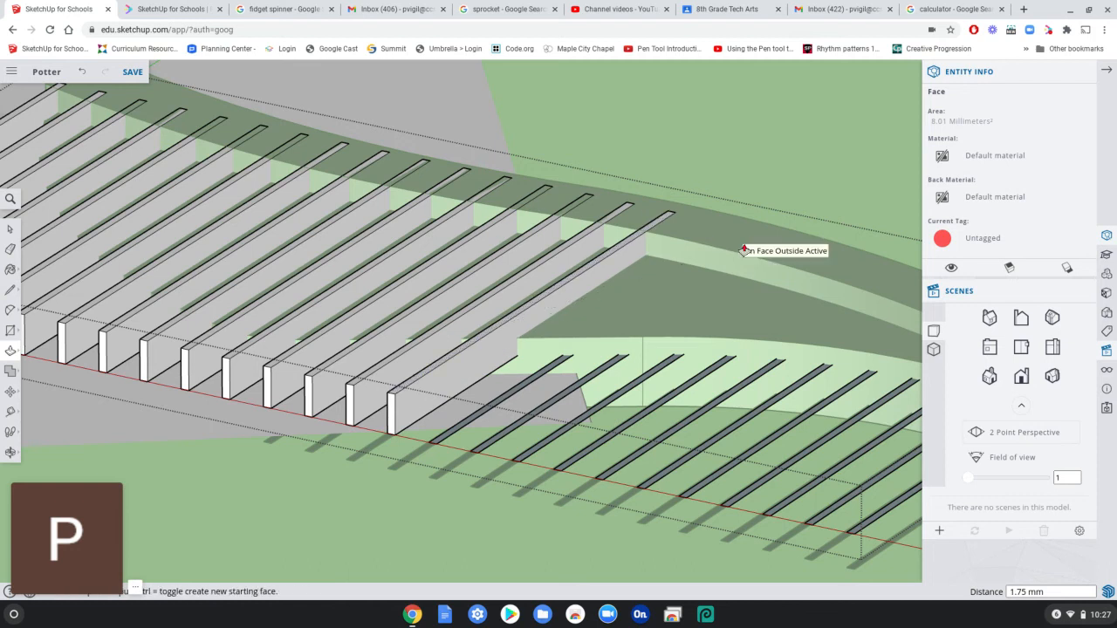
{"action": "left_click", "coordinate": [552, 368]}
{"action": "left_click", "coordinate": [752, 251]}
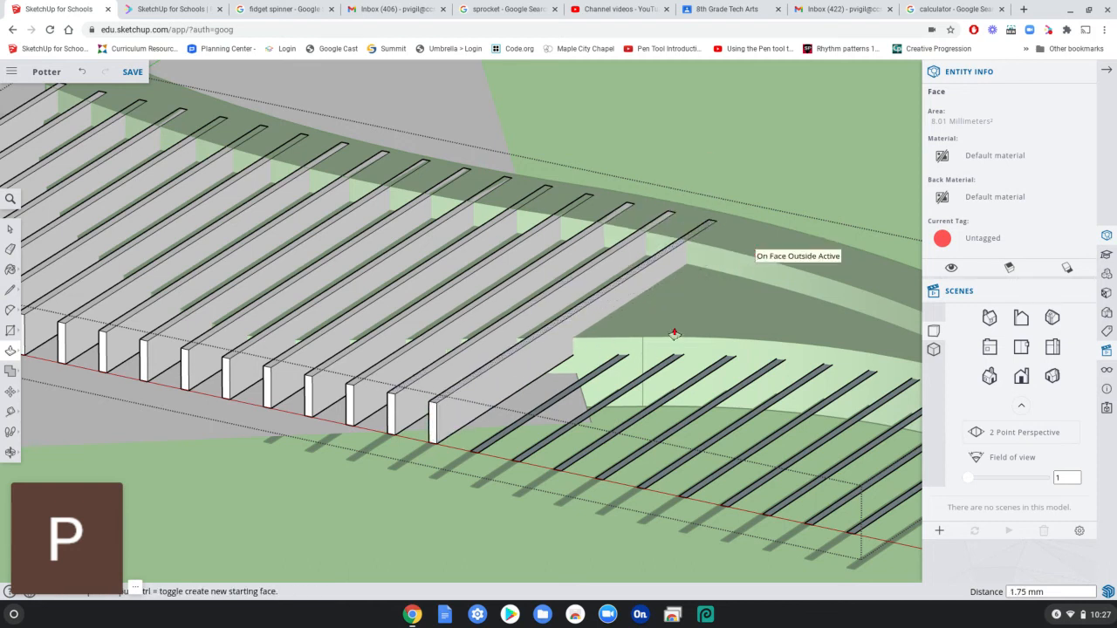
- Extrude the 18th through 22nd ribs, continuing toward the ball, upward 1.75 mm each
{"action": "left_click", "coordinate": [590, 385]}
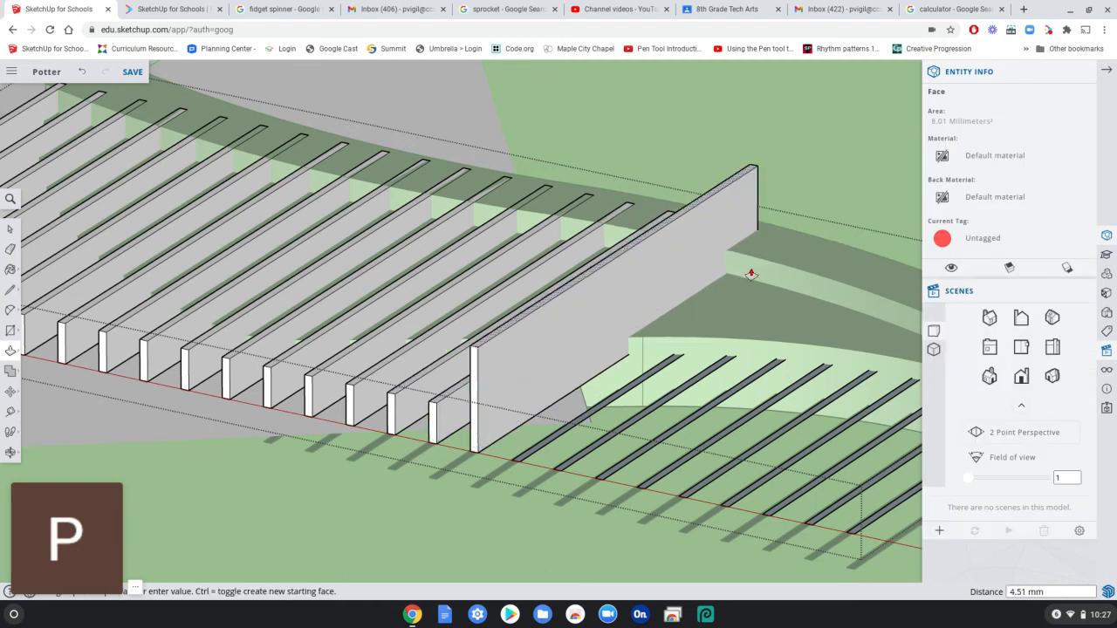
{"action": "left_click", "coordinate": [767, 253]}
{"action": "left_click", "coordinate": [668, 367]}
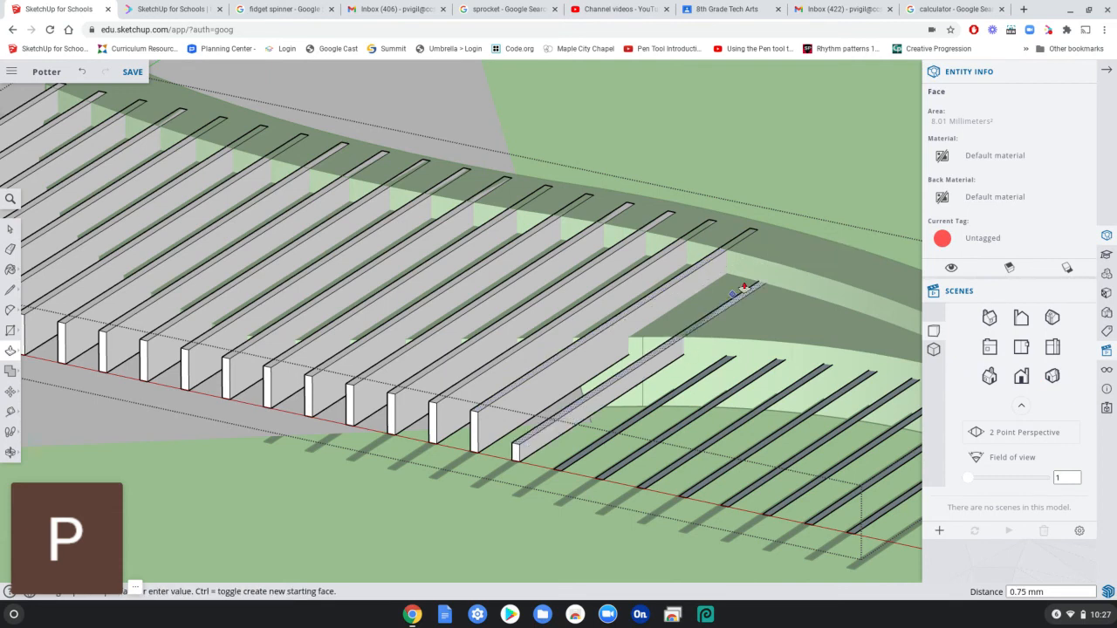
{"action": "left_click", "coordinate": [802, 266]}
{"action": "left_click", "coordinate": [711, 376]}
{"action": "left_click", "coordinate": [836, 264]}
{"action": "left_click", "coordinate": [757, 379]}
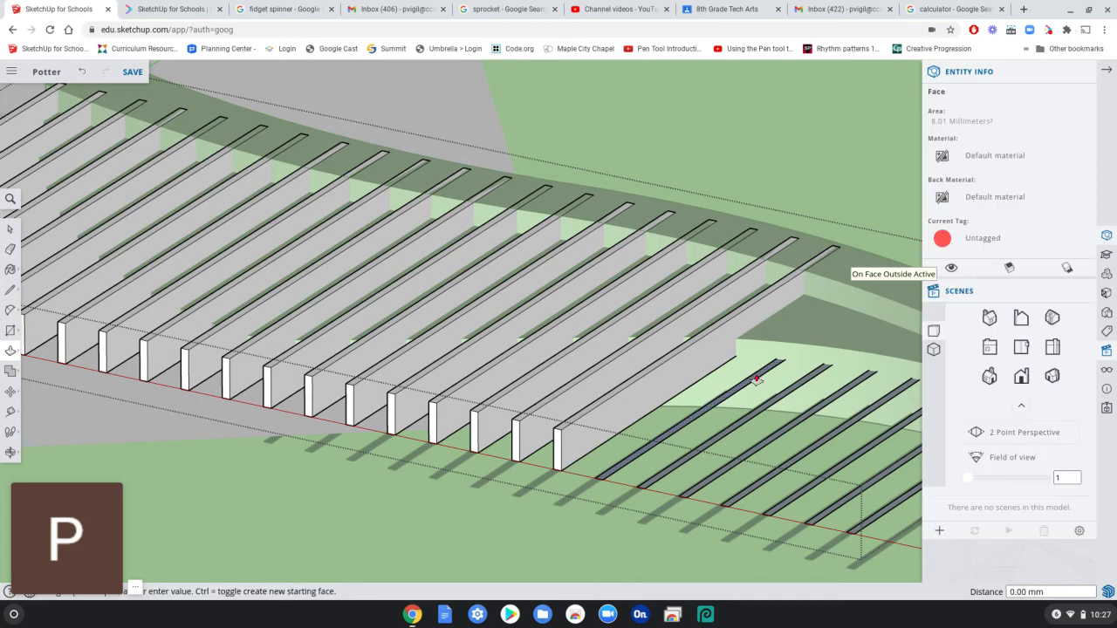
{"action": "left_click", "coordinate": [863, 285]}
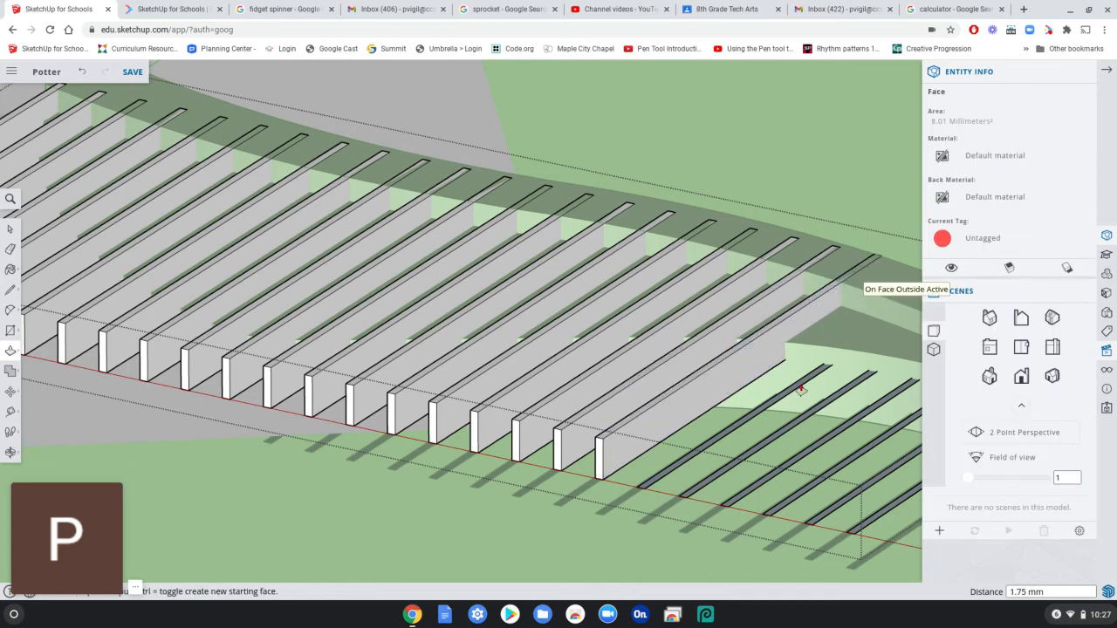
{"action": "left_click", "coordinate": [801, 389]}
{"action": "left_click", "coordinate": [909, 301]}
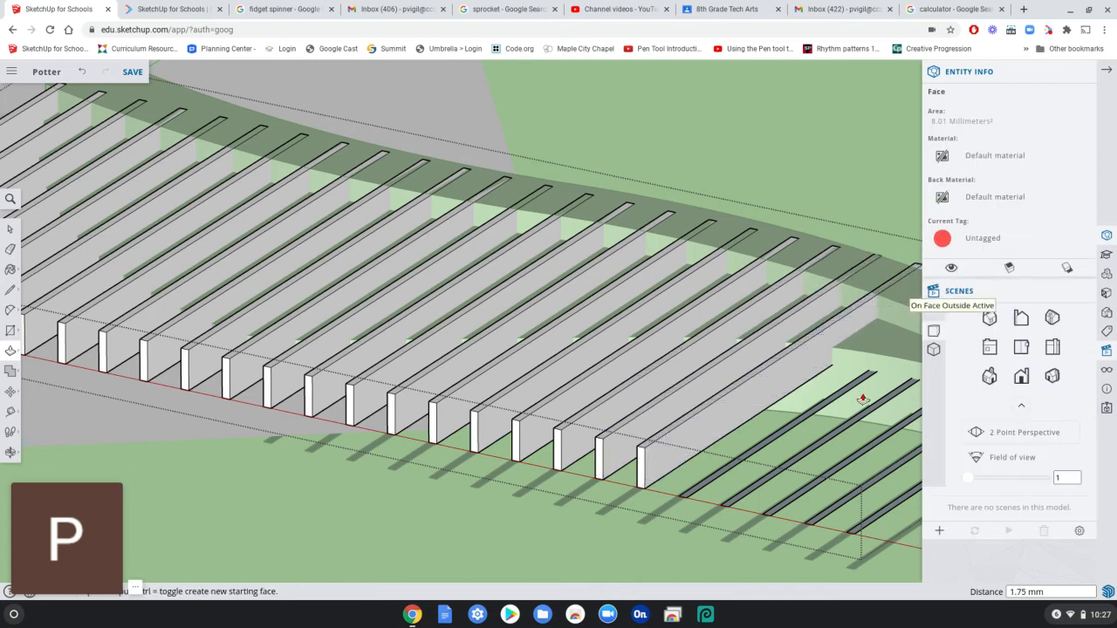
- Extrude the 23rd rib from the outer end, fifth from the ball, upward about 3.12 mm
{"action": "left_click", "coordinate": [843, 398]}
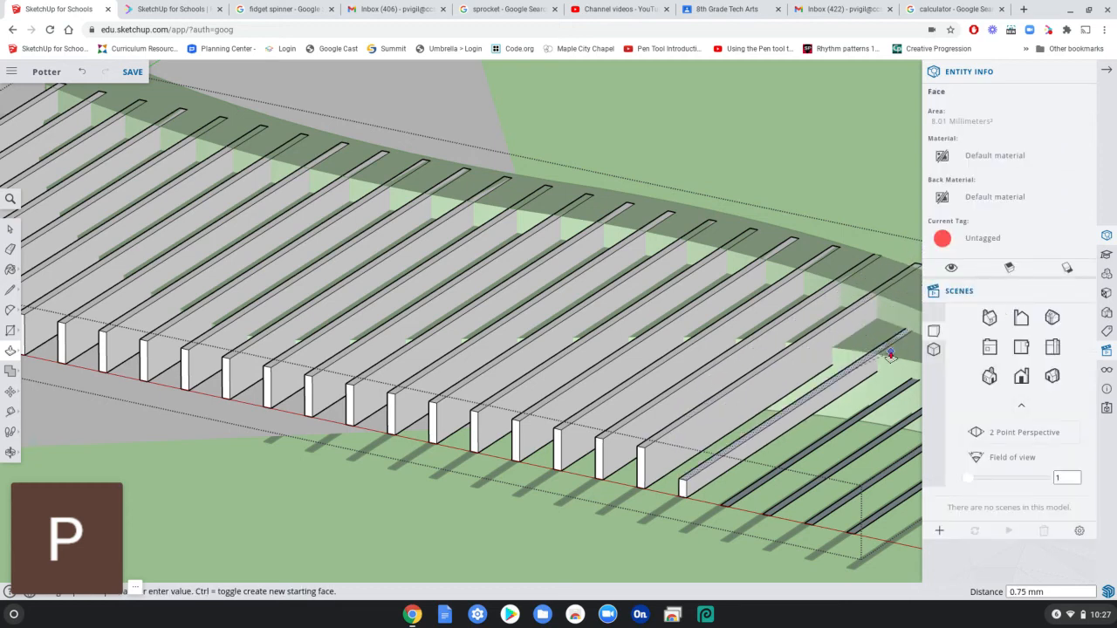
{"action": "middle_click_drag", "start_coordinate": [892, 352], "coordinate": [524, 343], "text": "shift"}
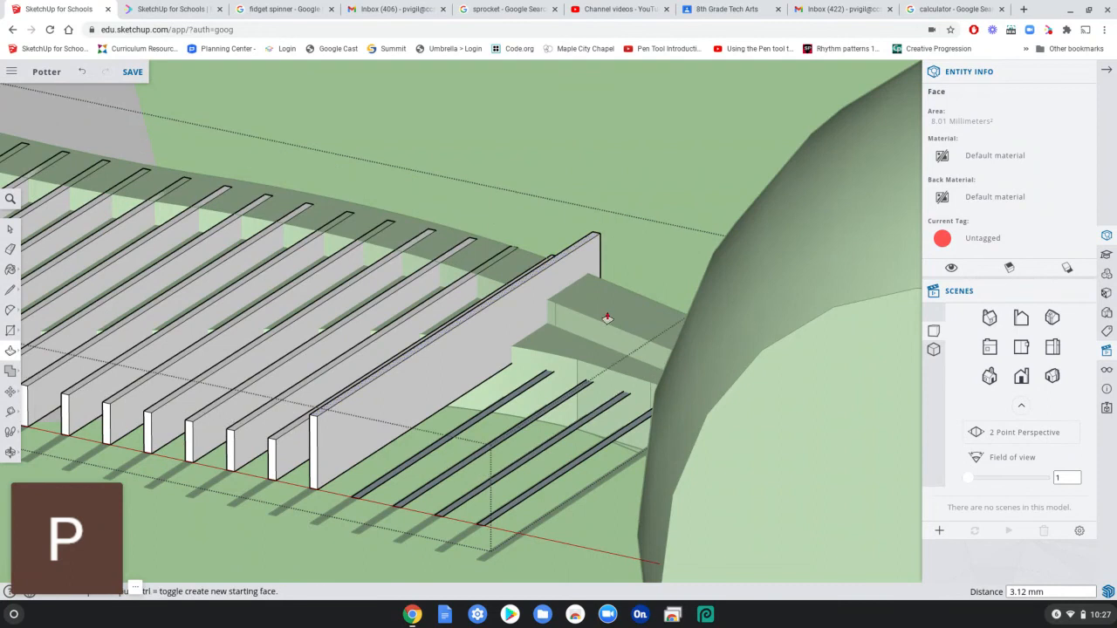
{"action": "left_click", "coordinate": [606, 314]}
- Extrude the fourth, third and second ribs from the ball upward 1.75 mm each, leaving the rib nearest the ball flat
{"action": "left_click", "coordinate": [530, 390]}
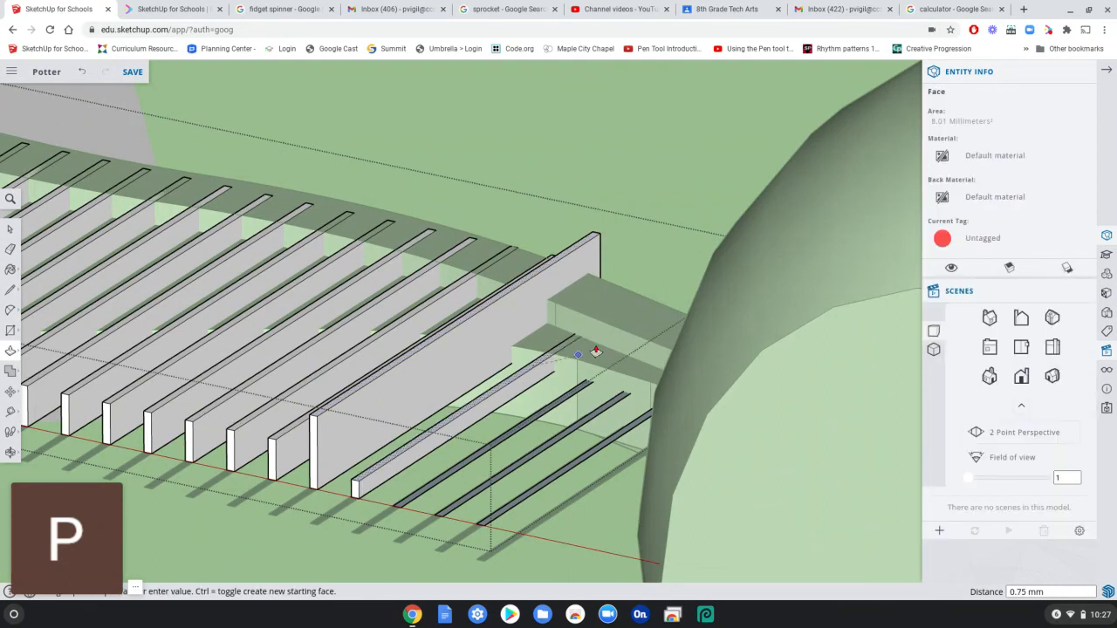
{"action": "left_click", "coordinate": [563, 406]}
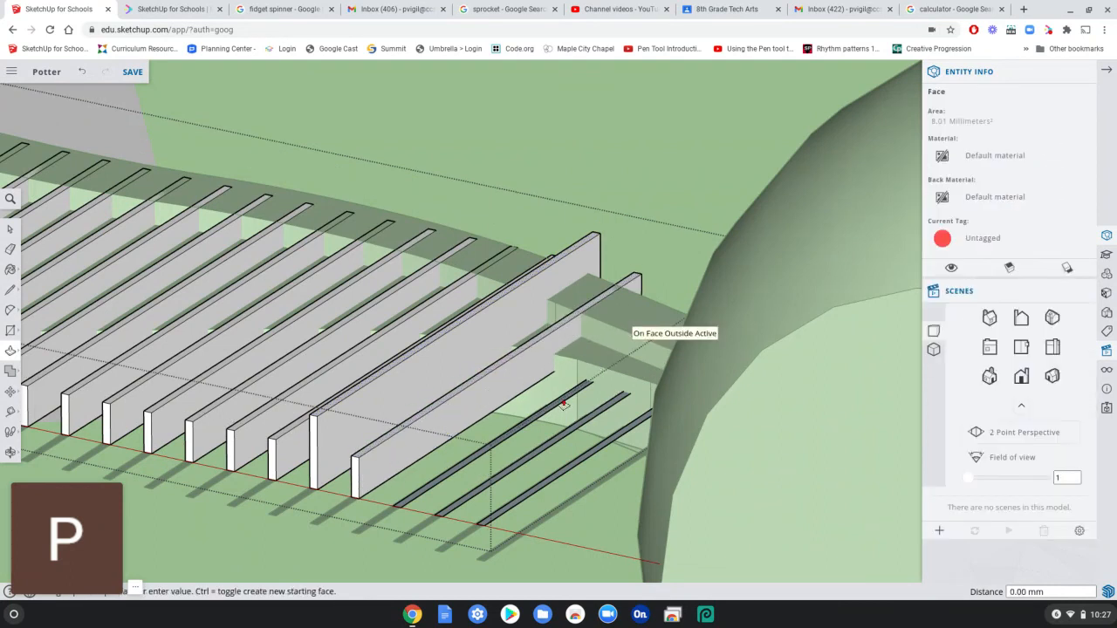
{"action": "left_click", "coordinate": [563, 406]}
{"action": "left_click", "coordinate": [607, 401]}
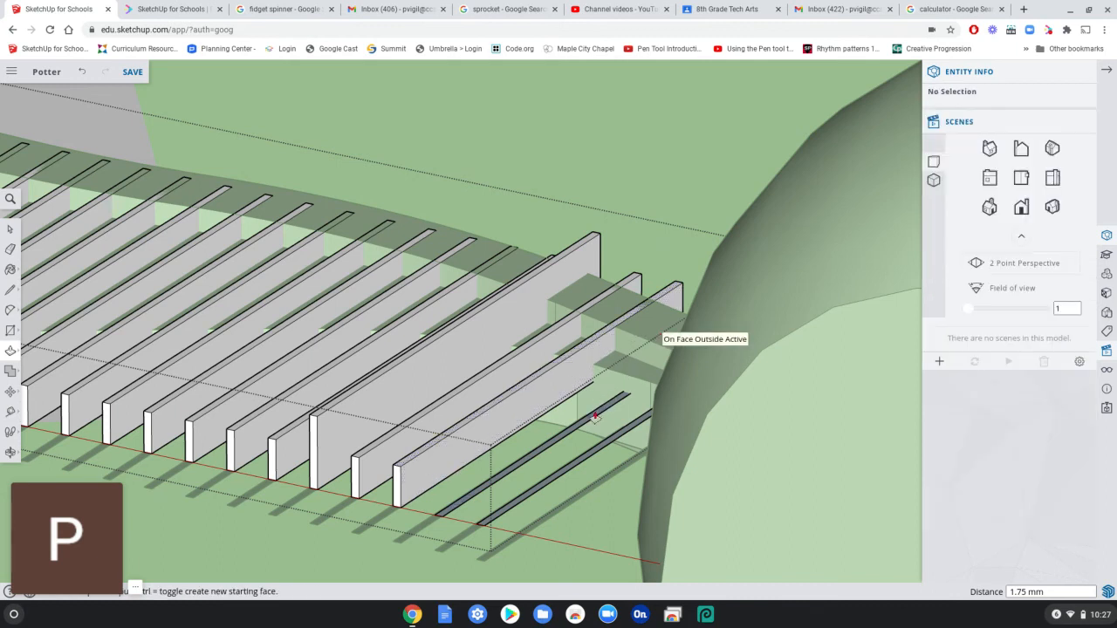
{"action": "left_click", "coordinate": [598, 412]}
{"action": "left_click", "coordinate": [663, 344]}
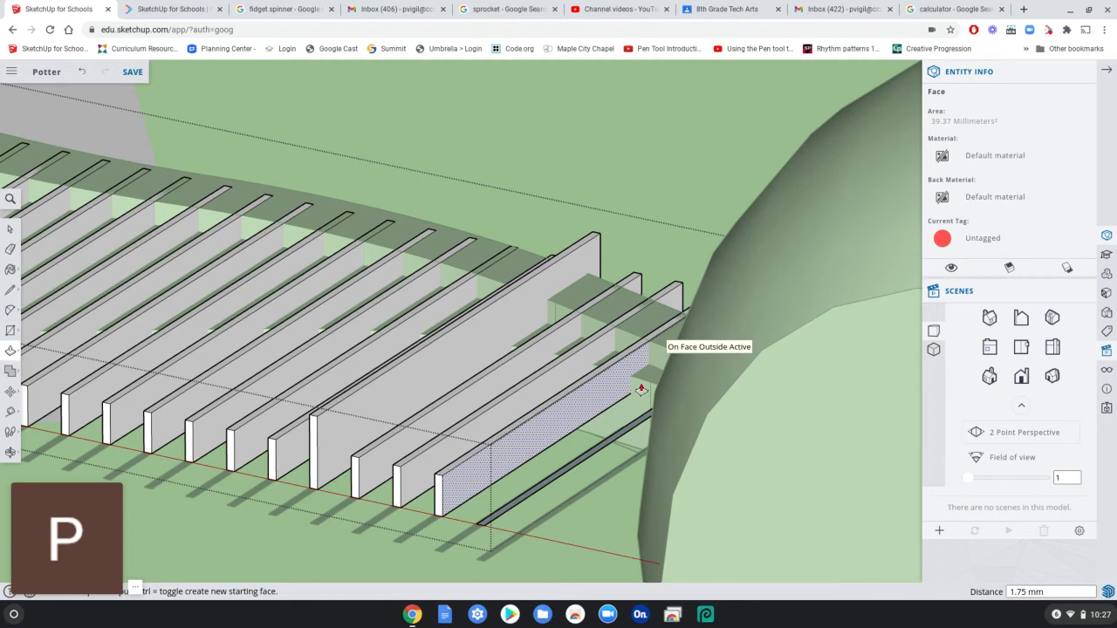
- Close the upper rib component and examine the extruded ribs from above and from the wing's underside
{"action": "scroll", "coordinate": [408, 493], "scroll_direction": "down", "scroll_amount": 5}
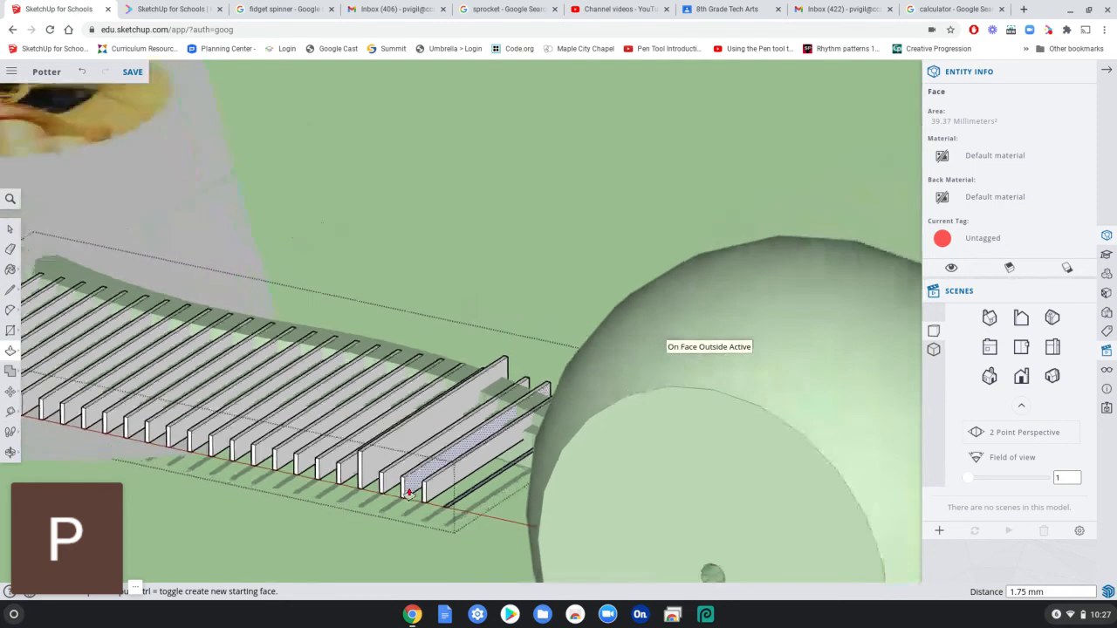
{"action": "scroll", "coordinate": [408, 492], "scroll_direction": "down", "scroll_amount": 3}
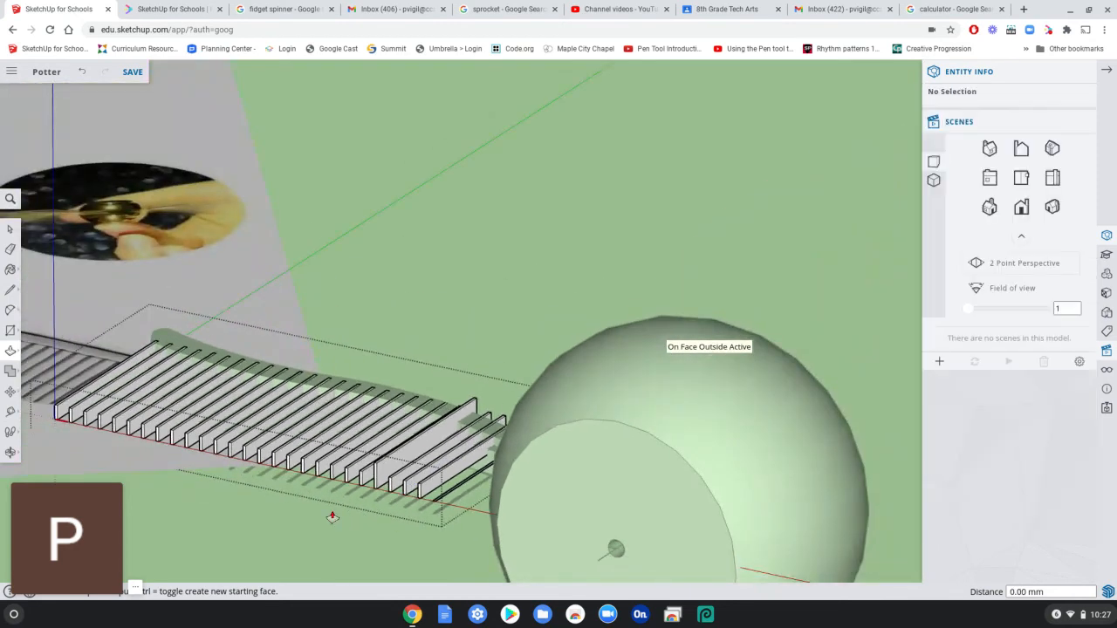
{"action": "left_click", "coordinate": [10, 230]}
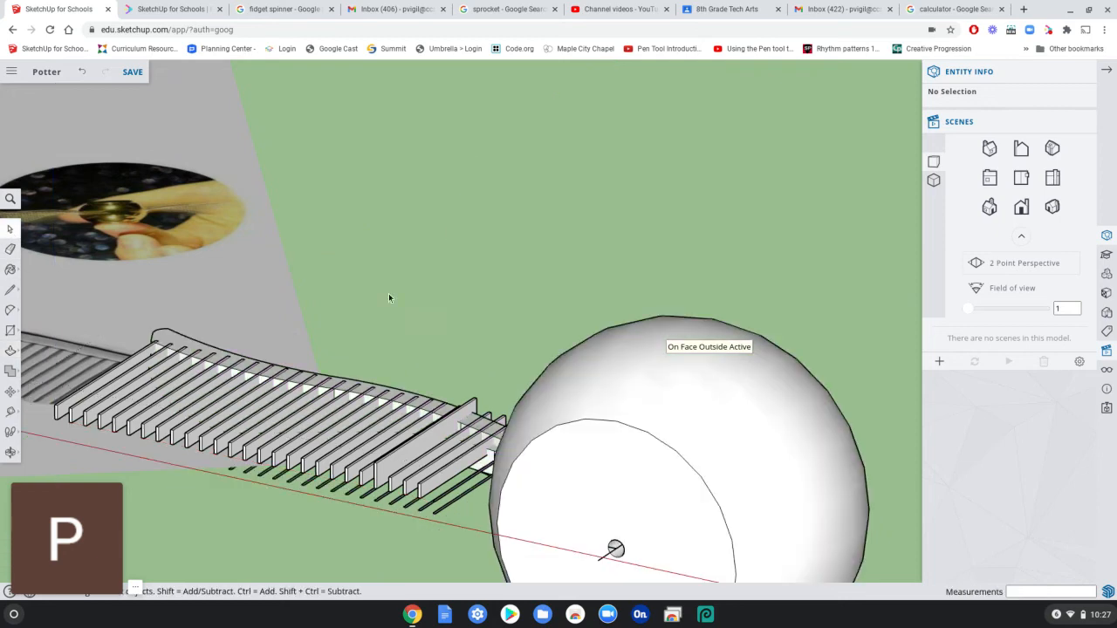
{"action": "middle_click_drag", "start_coordinate": [216, 502], "coordinate": [341, 357]}
{"action": "mouse_move", "coordinate": [450, 496]}
{"action": "middle_mouse_down"}
{"action": "mouse_move", "coordinate": [515, 399]}
{"action": "mouse_move", "coordinate": [529, 351]}
{"action": "middle_mouse_up"}
{"action": "middle_click_drag", "start_coordinate": [421, 474], "coordinate": [457, 261]}
{"action": "mouse_move", "coordinate": [212, 430]}
{"action": "middle_mouse_down"}
{"action": "mouse_move", "coordinate": [419, 349]}
{"action": "mouse_move", "coordinate": [633, 297]}
{"action": "mouse_move", "coordinate": [764, 470]}
{"action": "middle_mouse_up"}
{"action": "mouse_move", "coordinate": [292, 212]}
{"action": "middle_mouse_down"}
{"action": "mouse_move", "coordinate": [691, 98]}
{"action": "mouse_move", "coordinate": [691, 89]}
{"action": "middle_mouse_up"}
{"action": "mouse_move", "coordinate": [658, 471]}
{"action": "middle_mouse_down"}
{"action": "mouse_move", "coordinate": [666, 254]}
{"action": "mouse_move", "coordinate": [677, 299]}
{"action": "mouse_move", "coordinate": [463, 319]}
{"action": "mouse_move", "coordinate": [294, 294]}
{"action": "mouse_move", "coordinate": [577, 299]}
{"action": "middle_mouse_up"}
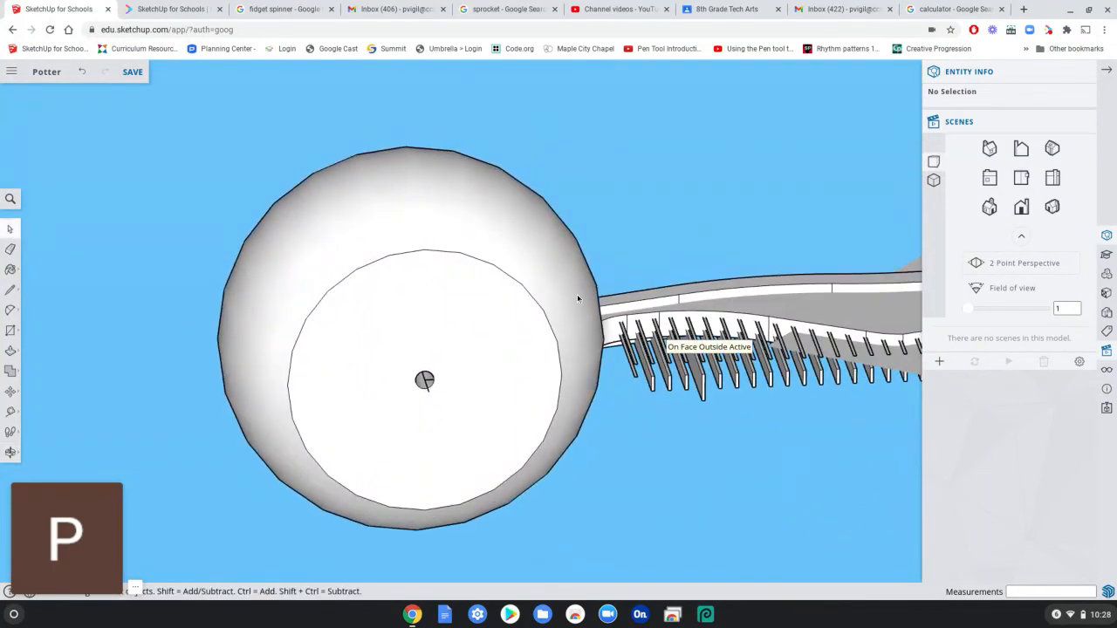
- Reopen the upper rib component and extrude the flat rib nearest the ball 1.75 mm to match its neighbours
{"action": "double_click", "coordinate": [653, 388]}
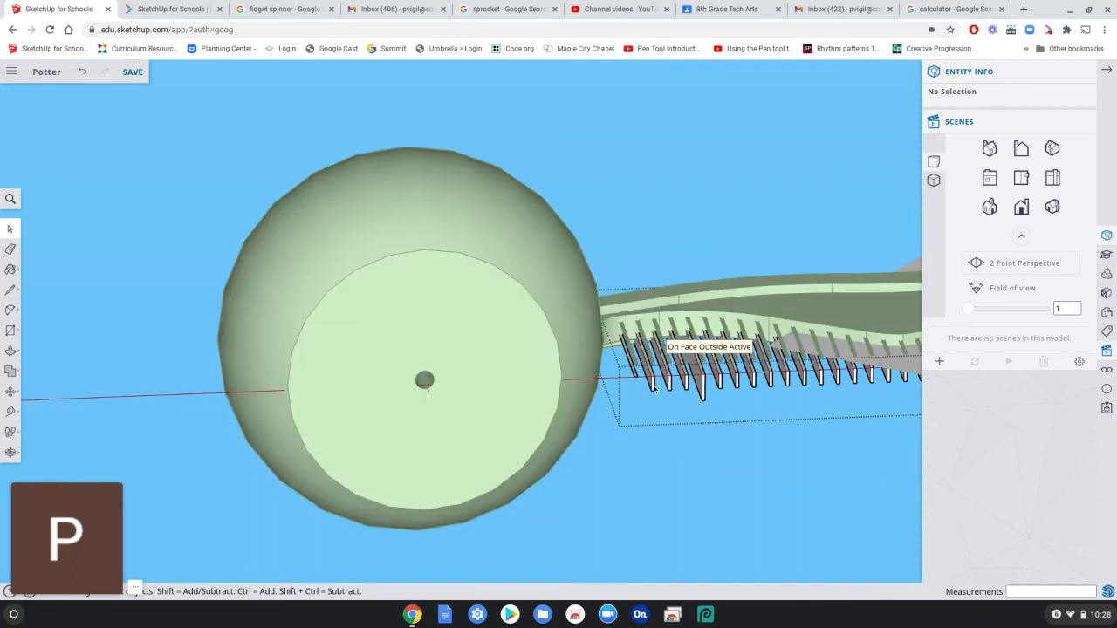
{"action": "left_click", "coordinate": [11, 351]}
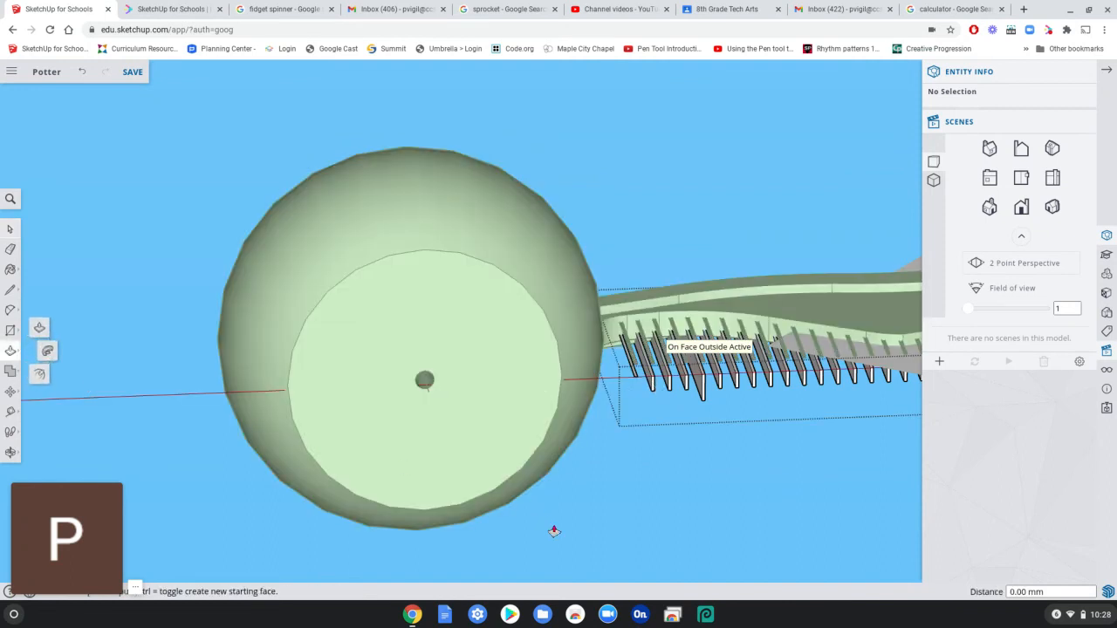
{"action": "middle_click_drag", "start_coordinate": [629, 497], "coordinate": [623, 343]}
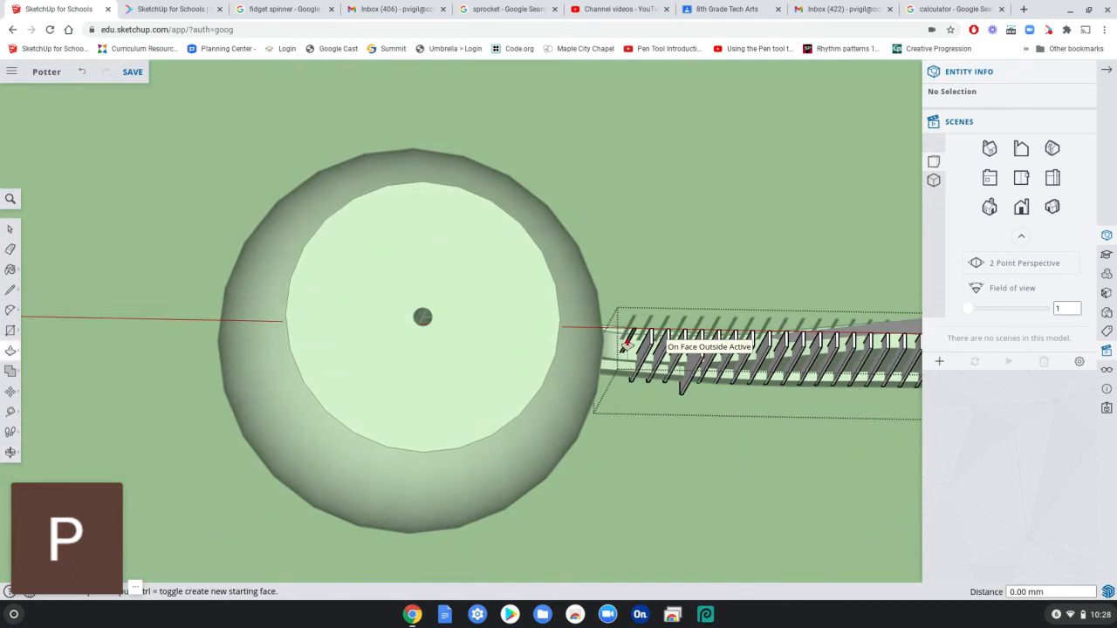
{"action": "left_click", "coordinate": [626, 344]}
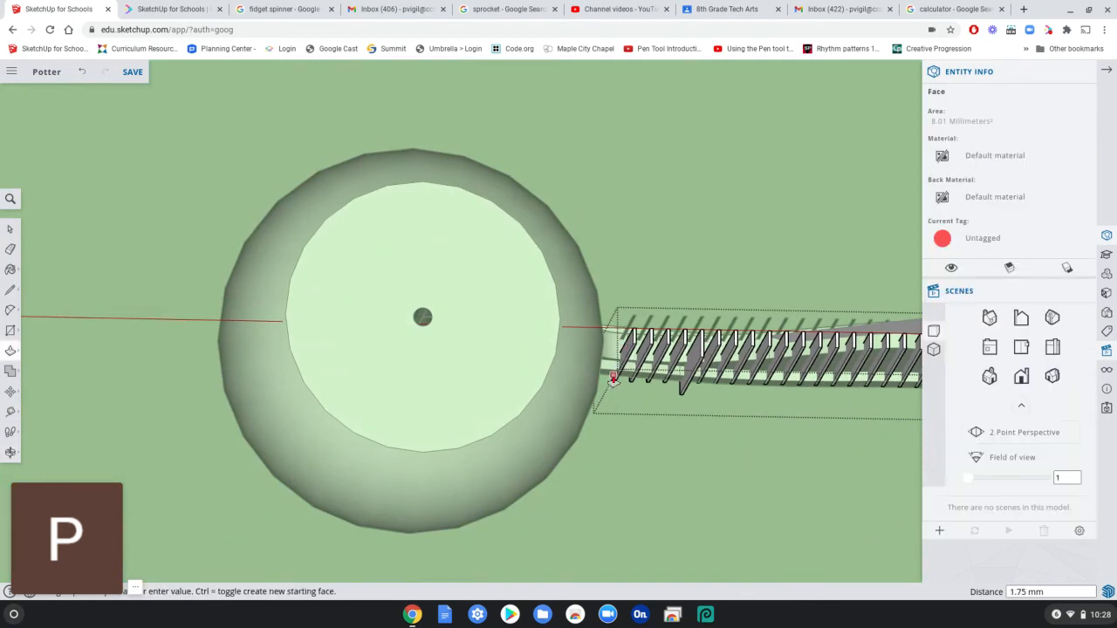
{"action": "left_click", "coordinate": [729, 460]}
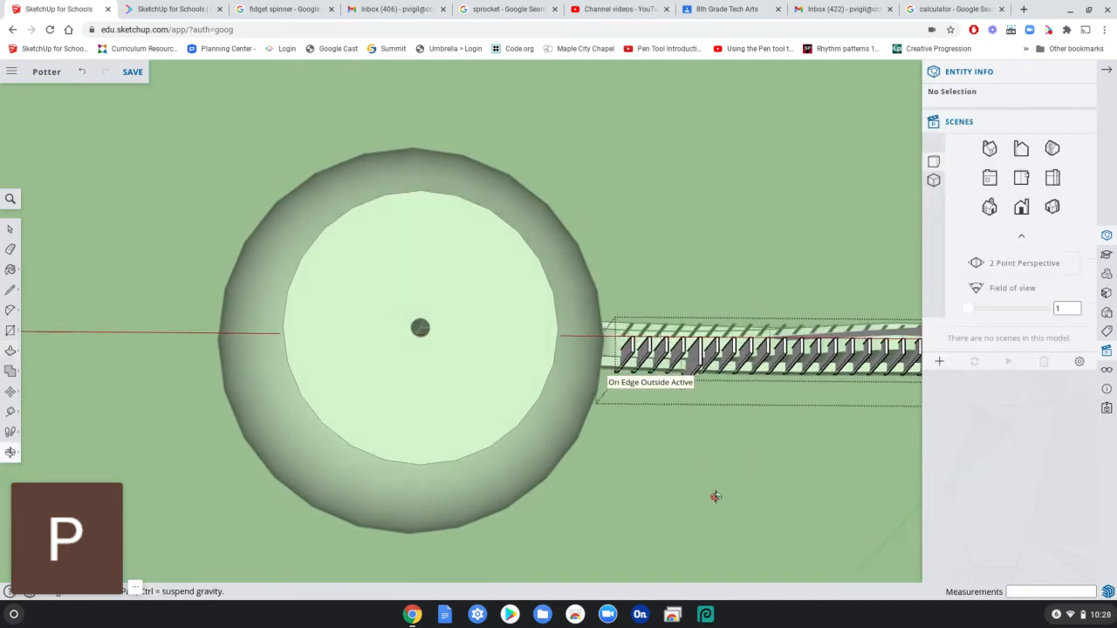
- Open the Ribs#1 component on the wing's underside and extrude the two ribs nearest the ball 1.75 mm, away from the upper ribs
{"action": "middle_click_drag", "start_coordinate": [721, 474], "coordinate": [507, 404]}
{"action": "left_click", "coordinate": [12, 230]}
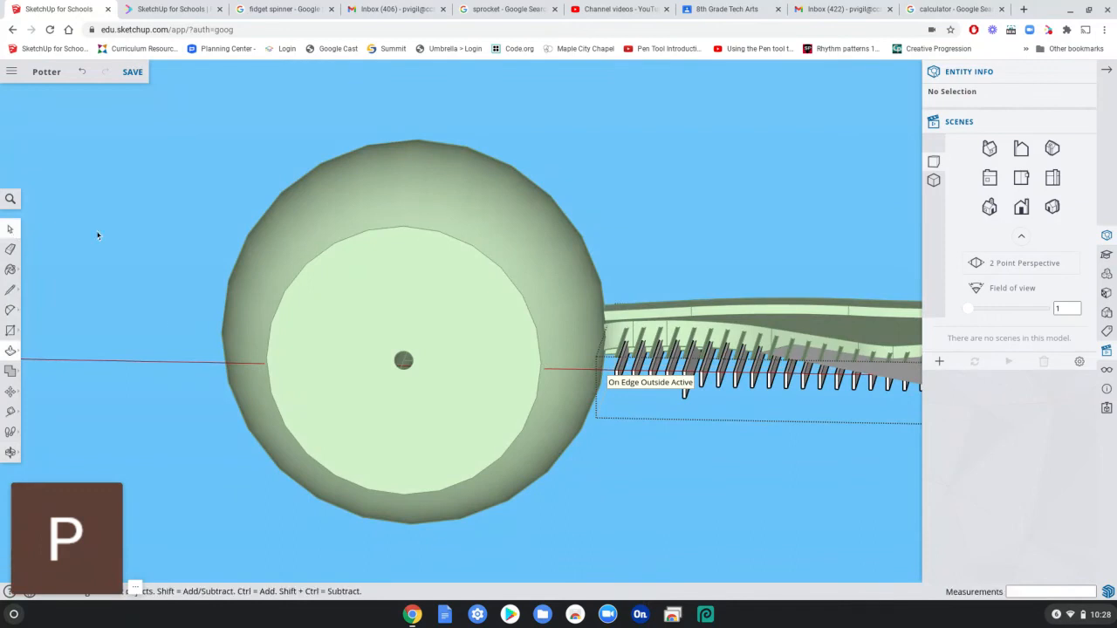
{"action": "left_click", "coordinate": [639, 232]}
{"action": "double_click", "coordinate": [623, 349]}
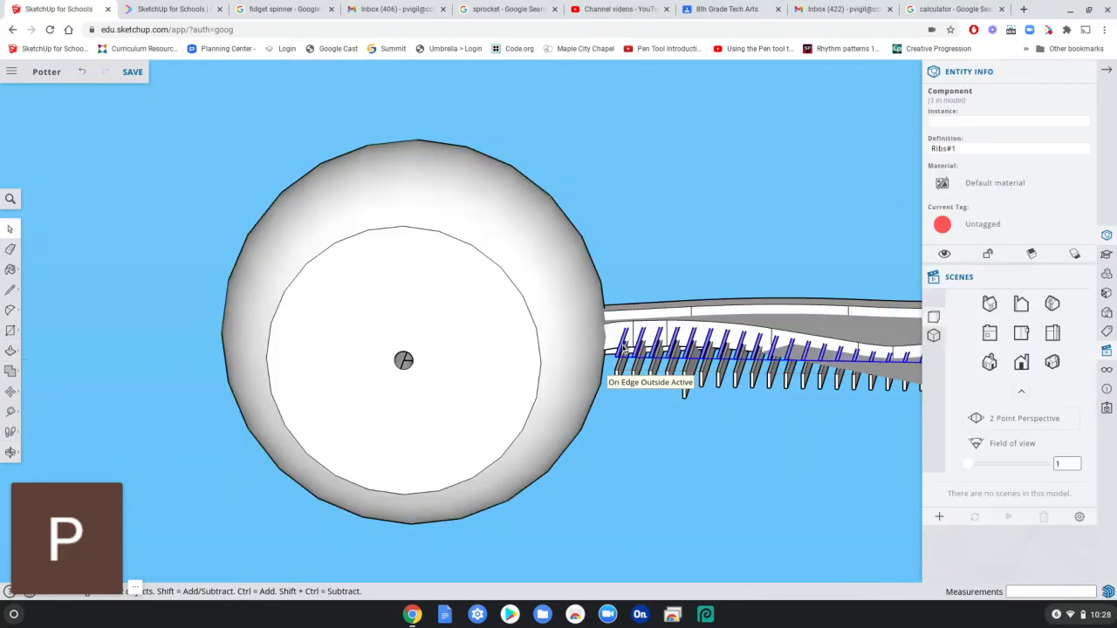
{"action": "left_click", "coordinate": [8, 349]}
{"action": "scroll", "coordinate": [614, 356], "scroll_direction": "up", "scroll_amount": 5}
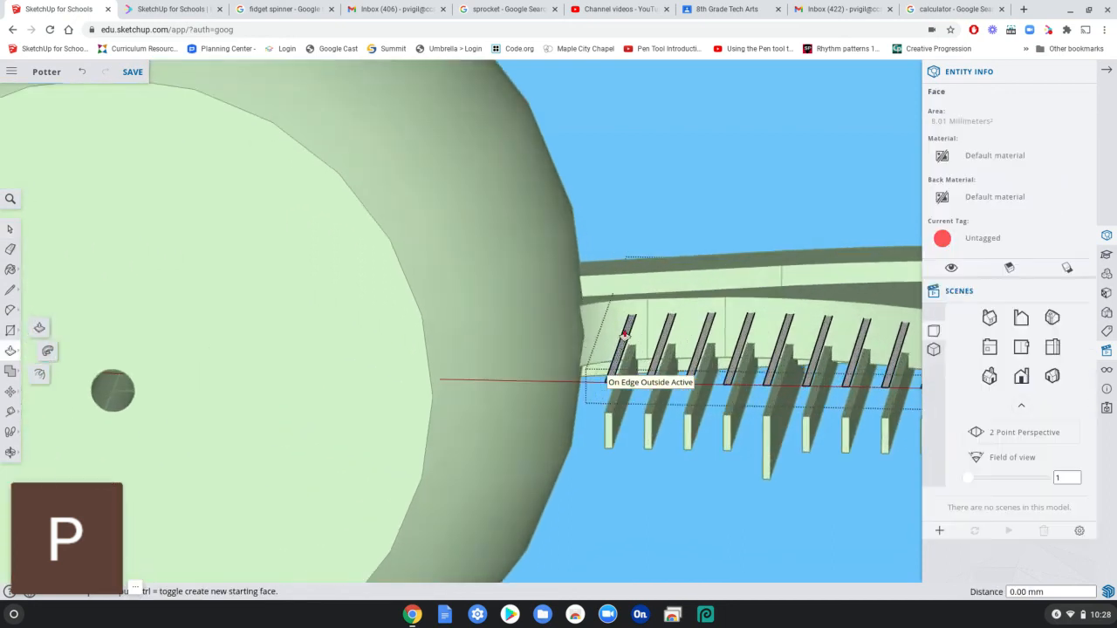
{"action": "left_click", "coordinate": [625, 343]}
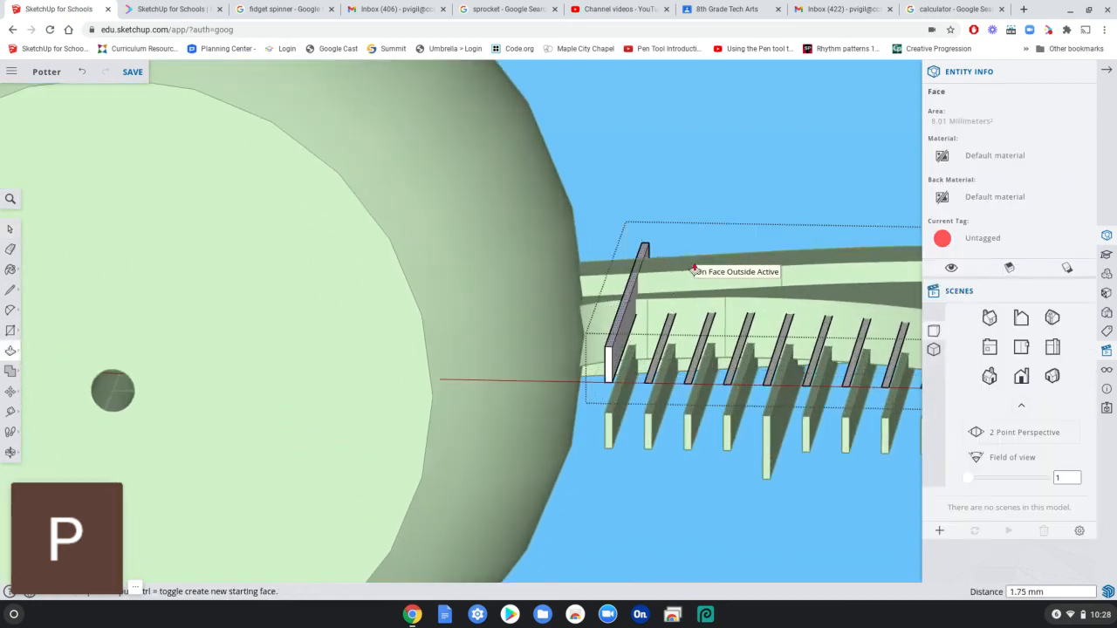
{"action": "double_click", "coordinate": [670, 330]}
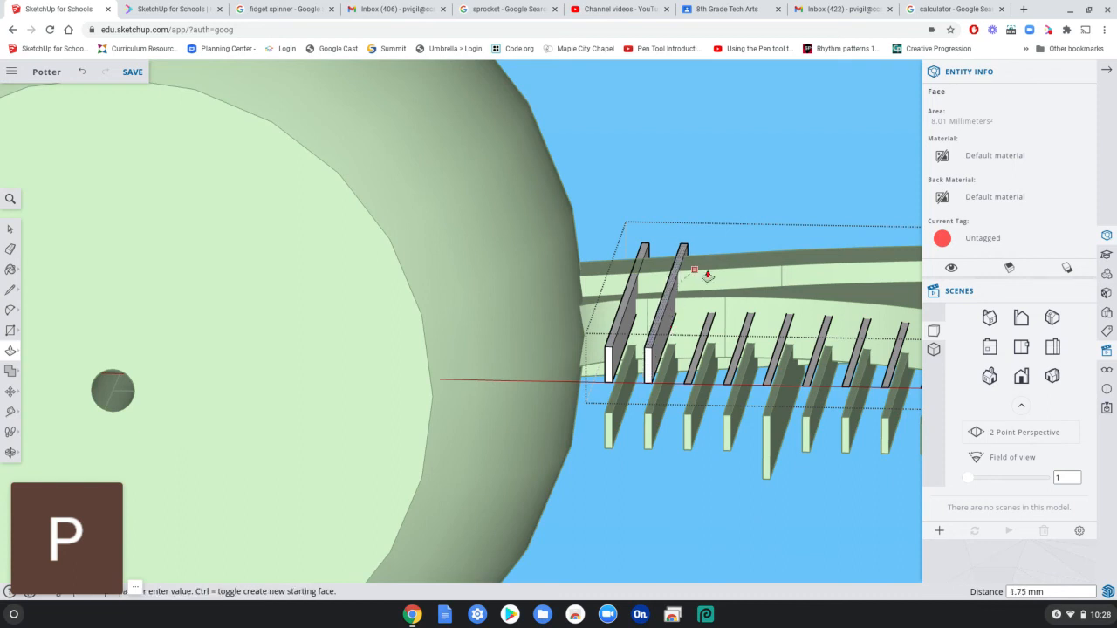
- Extrude the third through seventh underside ribs from the ball 1.75 mm each, referencing the wing part's outer face
{"action": "double_click", "coordinate": [709, 328]}
{"action": "left_click", "coordinate": [742, 343]}
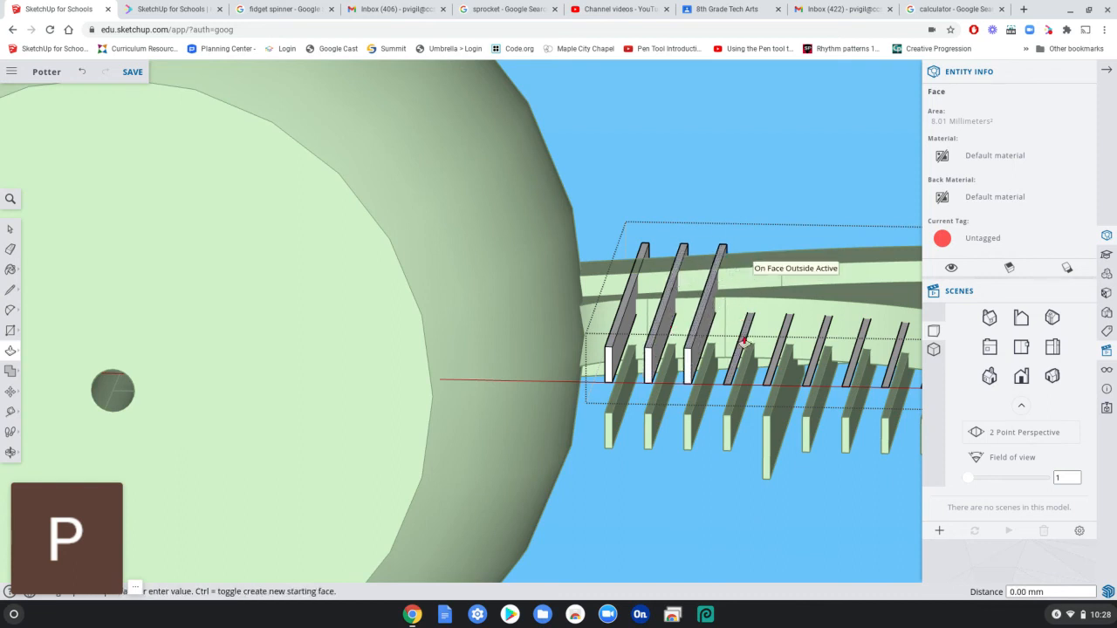
{"action": "left_click", "coordinate": [796, 267]}
{"action": "left_click", "coordinate": [781, 341]}
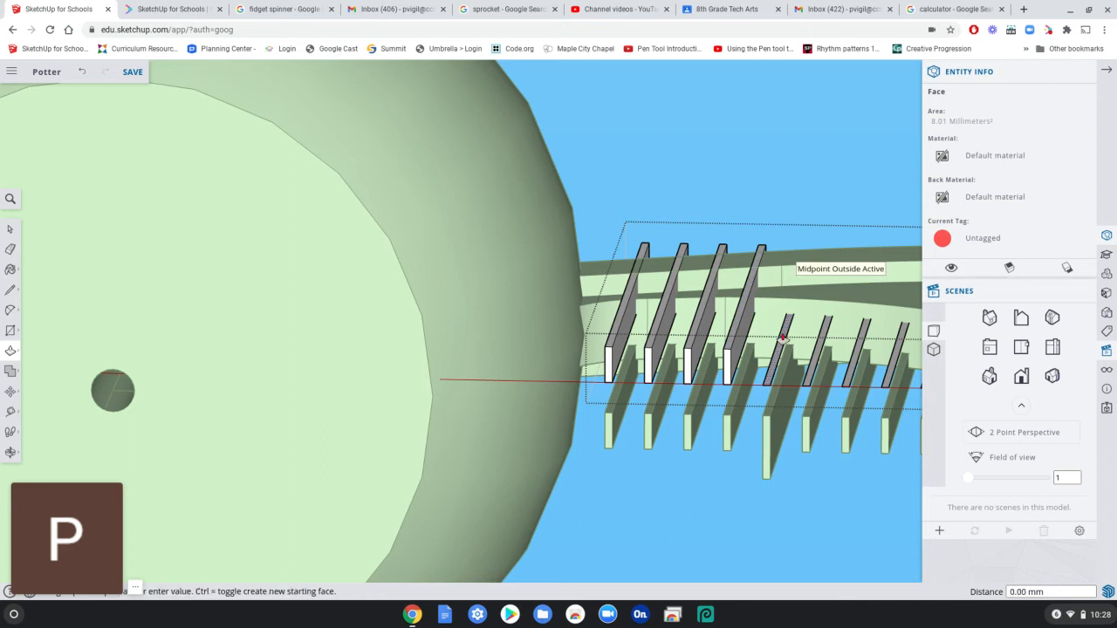
{"action": "double_click", "coordinate": [820, 343]}
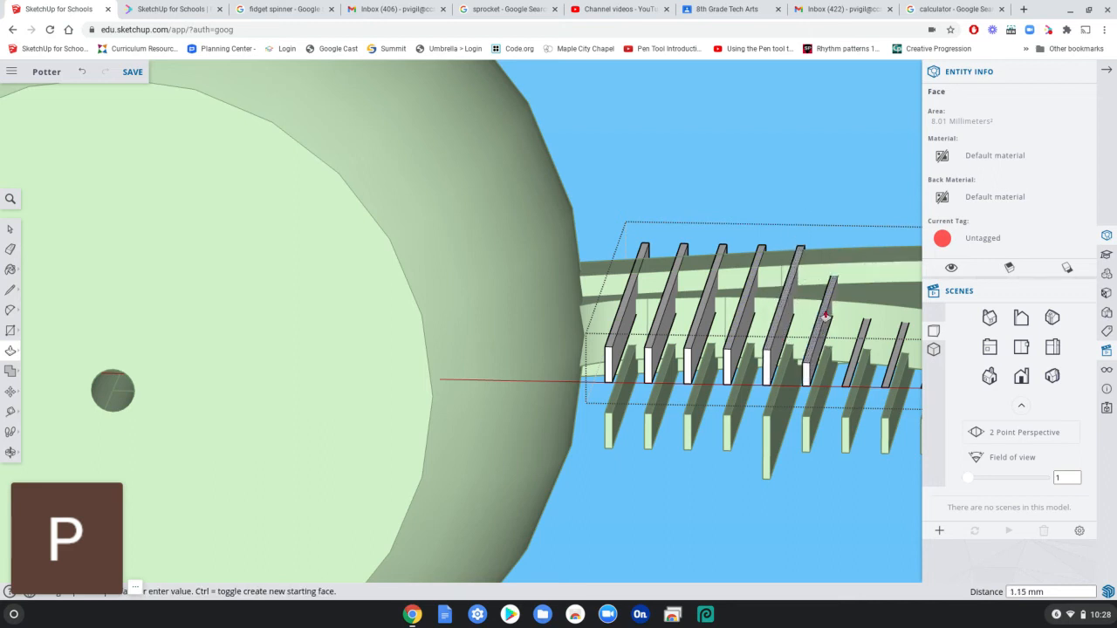
{"action": "left_click", "coordinate": [858, 355]}
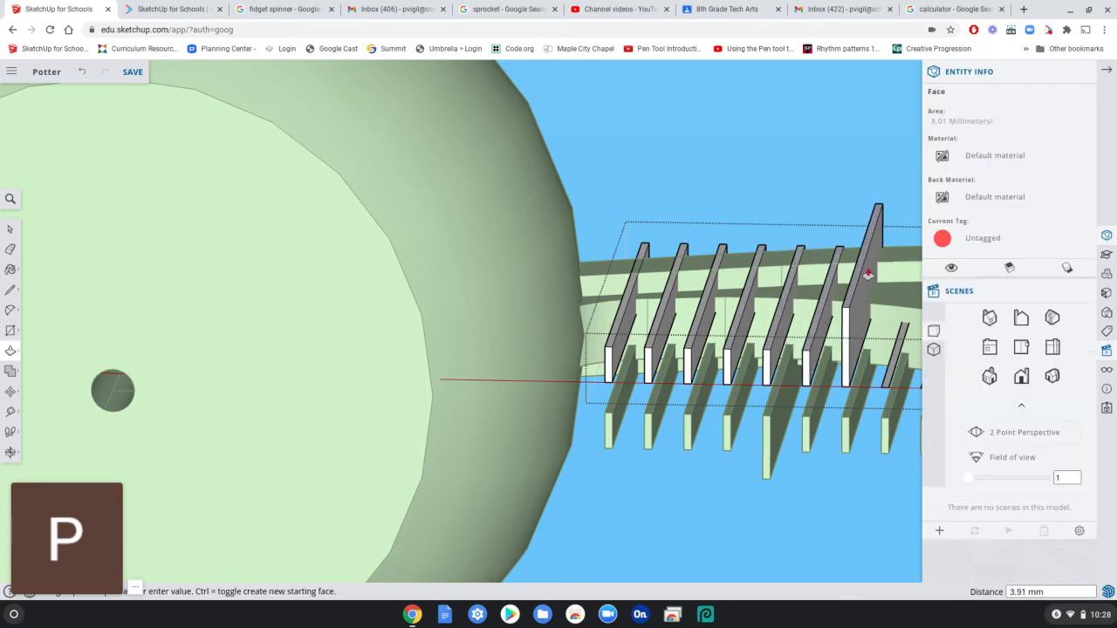
- Extrude the 8th through 11th underside ribs from the ball 1.75 mm each
{"action": "middle_click_drag", "start_coordinate": [876, 357], "coordinate": [385, 345], "text": "shift"}
{"action": "left_click", "coordinate": [404, 347]}
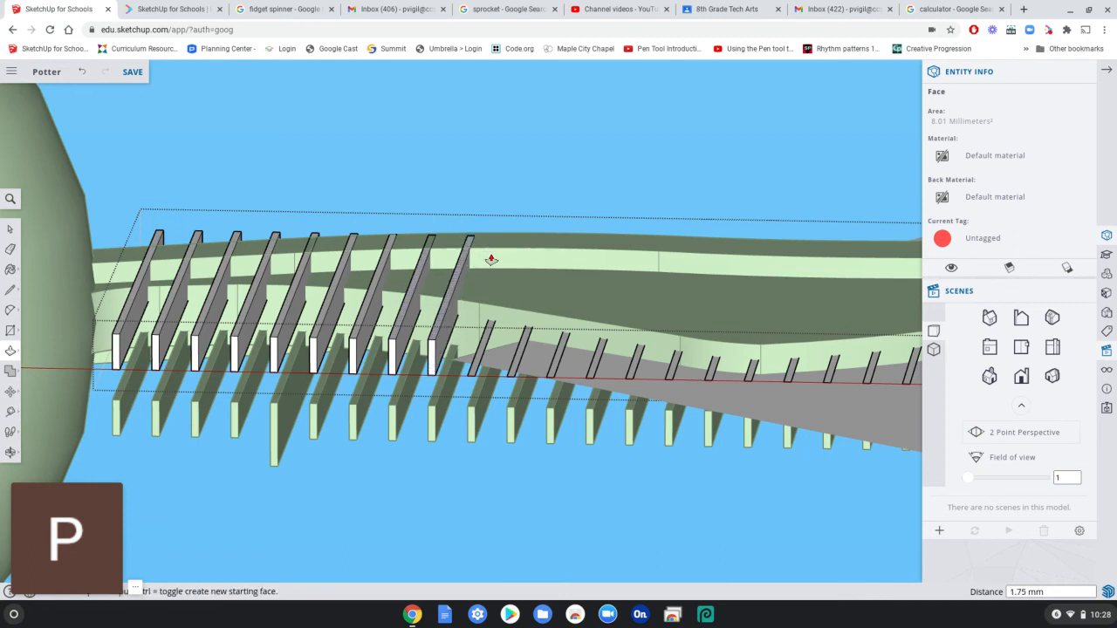
{"action": "left_click", "coordinate": [480, 360]}
{"action": "left_click", "coordinate": [482, 357]}
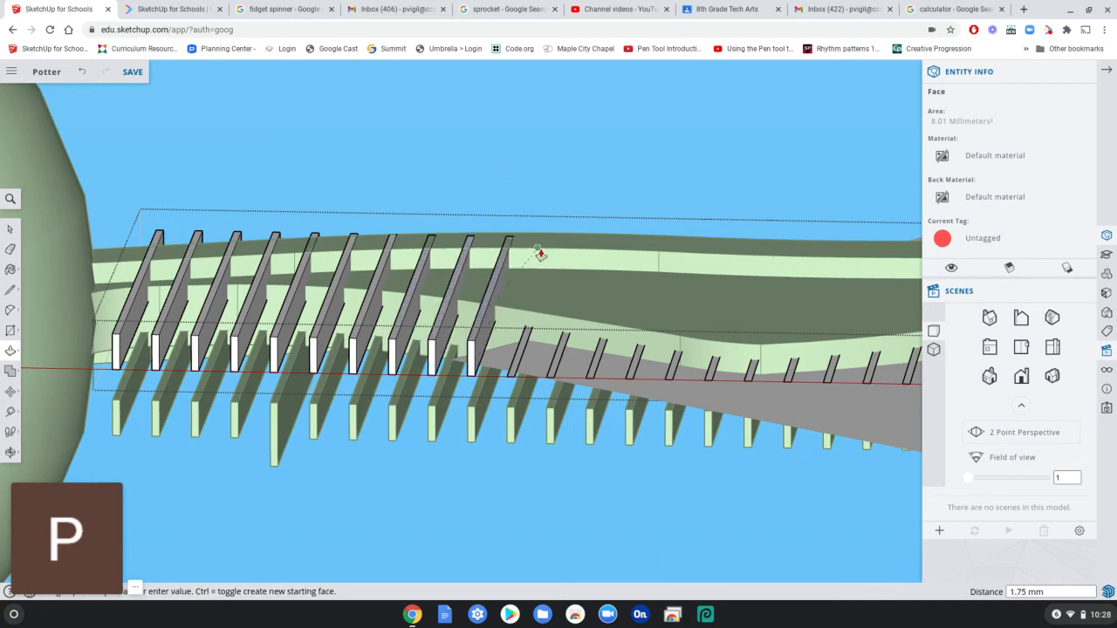
{"action": "double_click", "coordinate": [527, 336]}
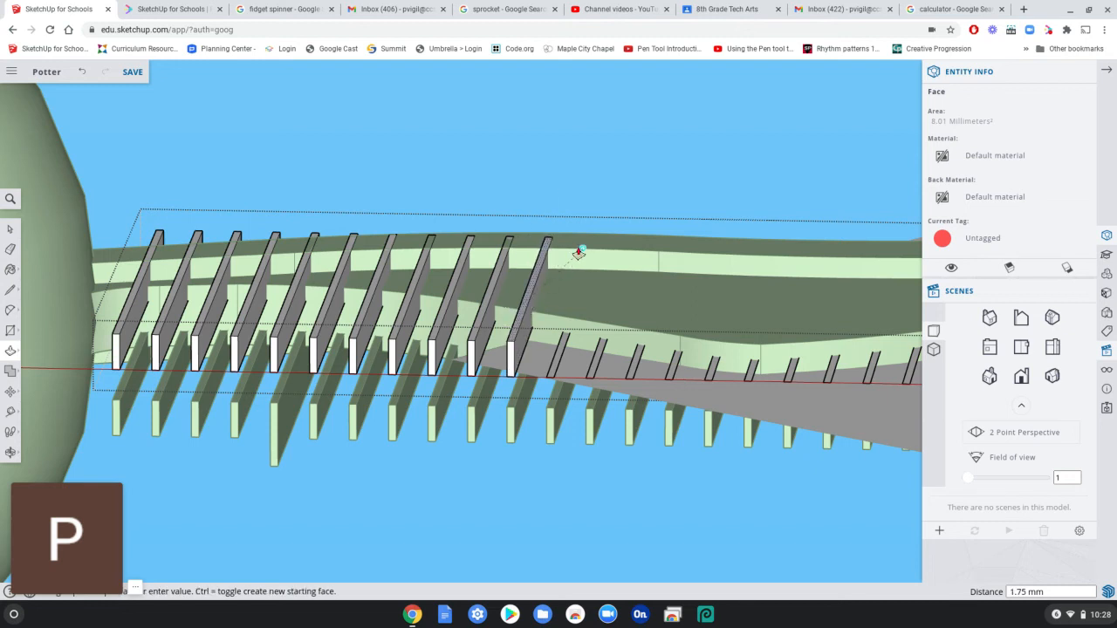
- Extrude the 12th, 13th and 14th underside ribs from the ball 1.75 mm each, level with the wing part's outer face
{"action": "left_click", "coordinate": [562, 366]}
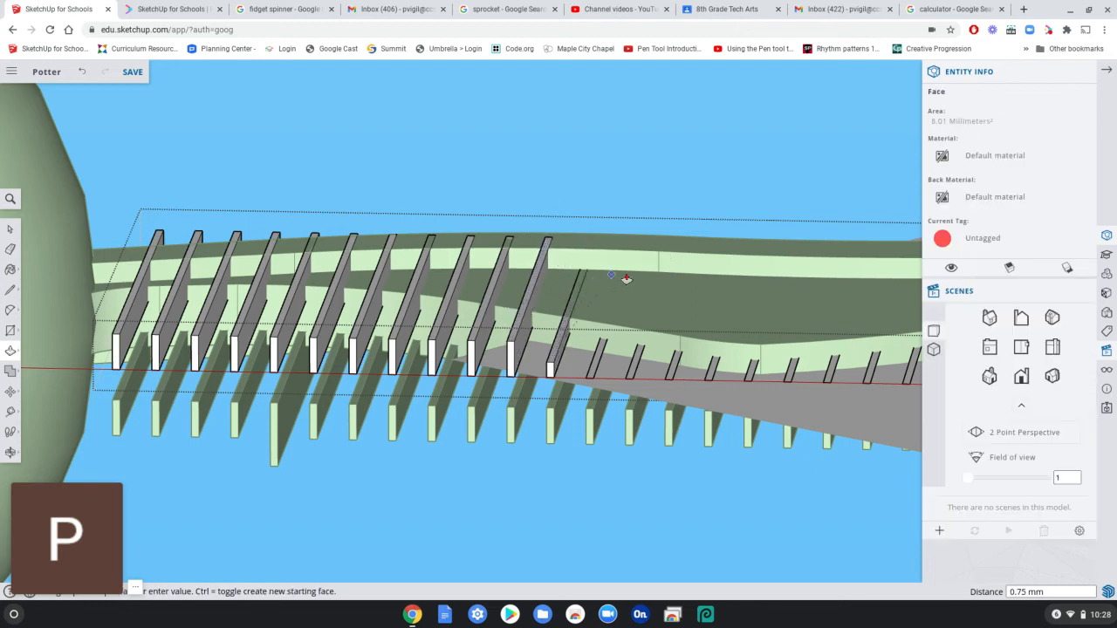
{"action": "left_click", "coordinate": [592, 373]}
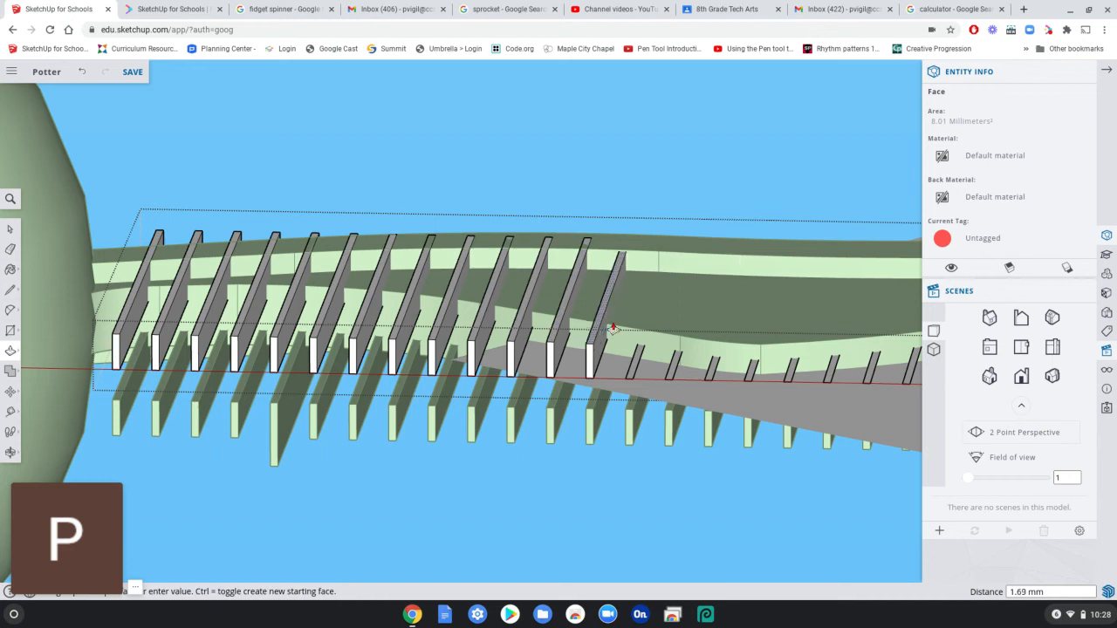
{"action": "left_click", "coordinate": [681, 255]}
{"action": "left_click", "coordinate": [633, 368]}
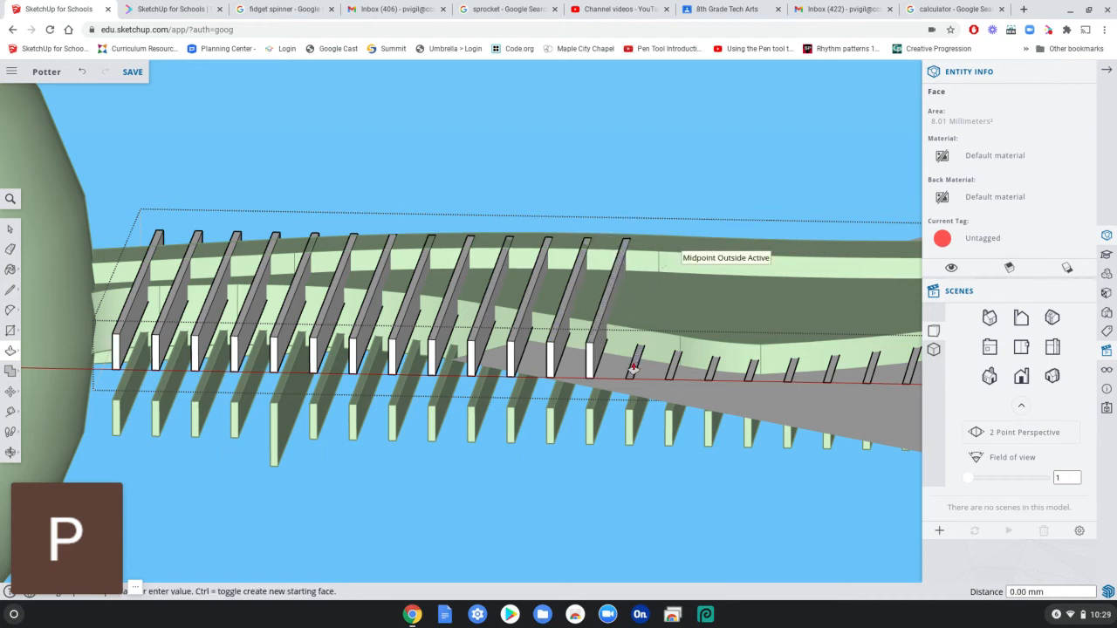
{"action": "left_click", "coordinate": [721, 256]}
- Extrude the 15th through 18th underside ribs from the ball 1.75 mm each, continuing toward the wing's outer end
{"action": "left_click", "coordinate": [671, 374]}
{"action": "left_click", "coordinate": [751, 258]}
{"action": "left_click", "coordinate": [719, 368]}
{"action": "left_click", "coordinate": [788, 254]}
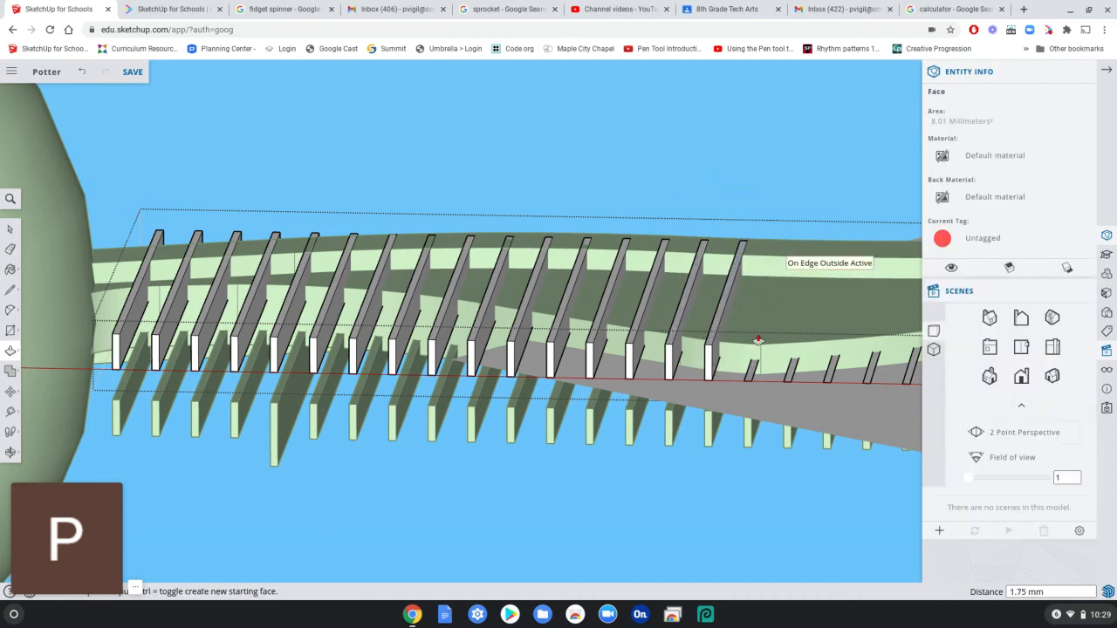
{"action": "left_click", "coordinate": [751, 377]}
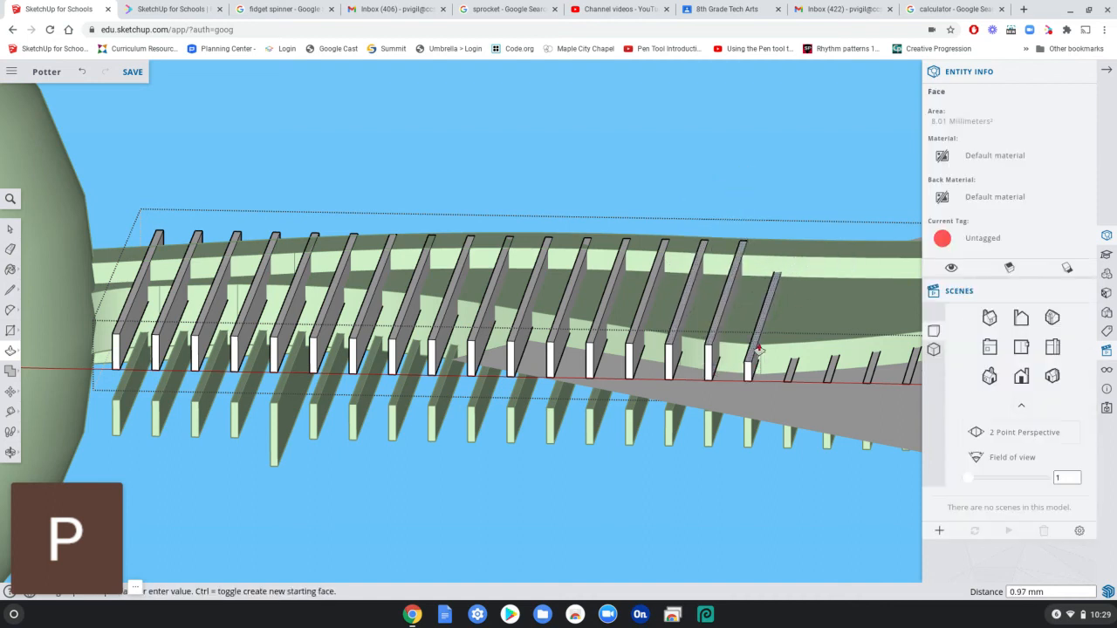
{"action": "left_click", "coordinate": [812, 288]}
{"action": "left_click", "coordinate": [788, 381]}
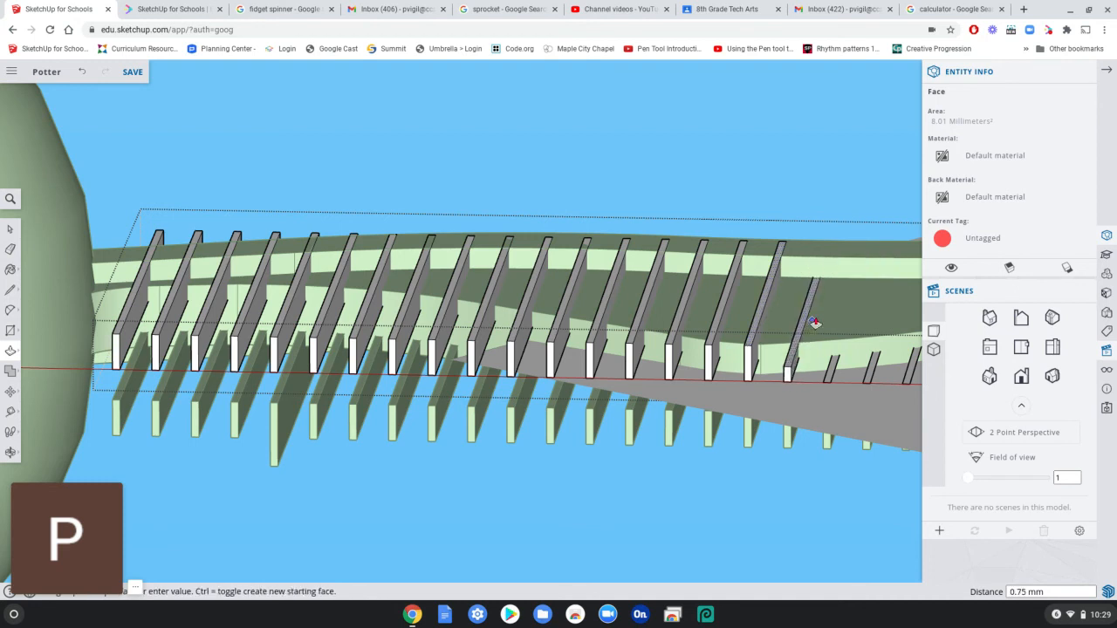
{"action": "left_click", "coordinate": [860, 259]}
- Extrude the 19th, 20th and 21st underside ribs from the ball 1.75 mm each
{"action": "left_click", "coordinate": [830, 381]}
{"action": "middle_click_drag", "start_coordinate": [874, 347], "coordinate": [443, 369], "text": "shift"}
{"action": "left_click", "coordinate": [444, 381]}
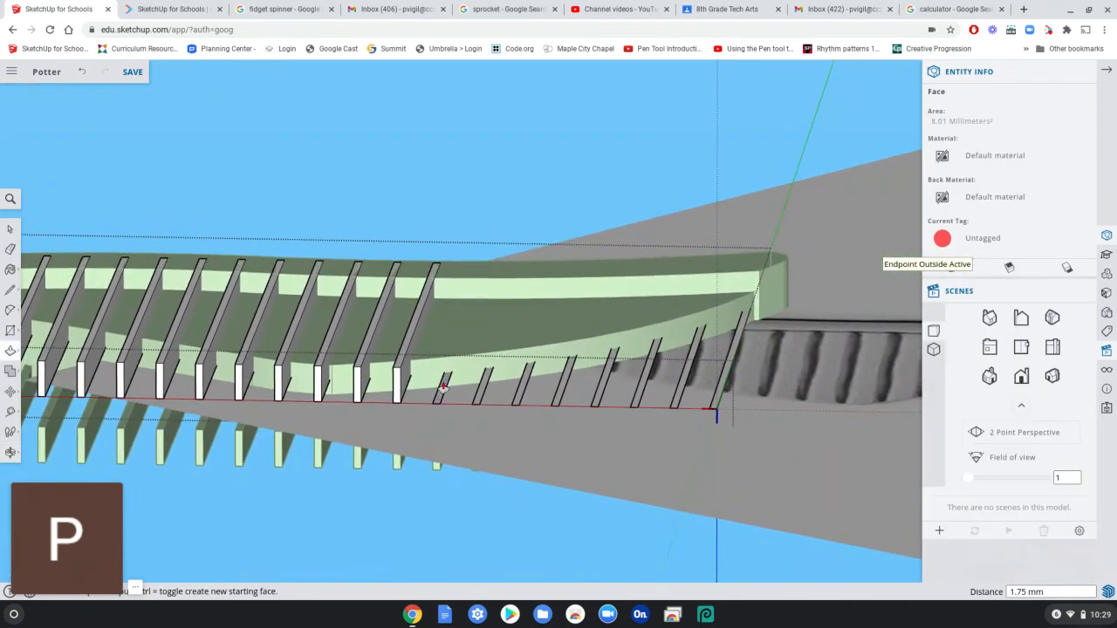
{"action": "left_click", "coordinate": [497, 270]}
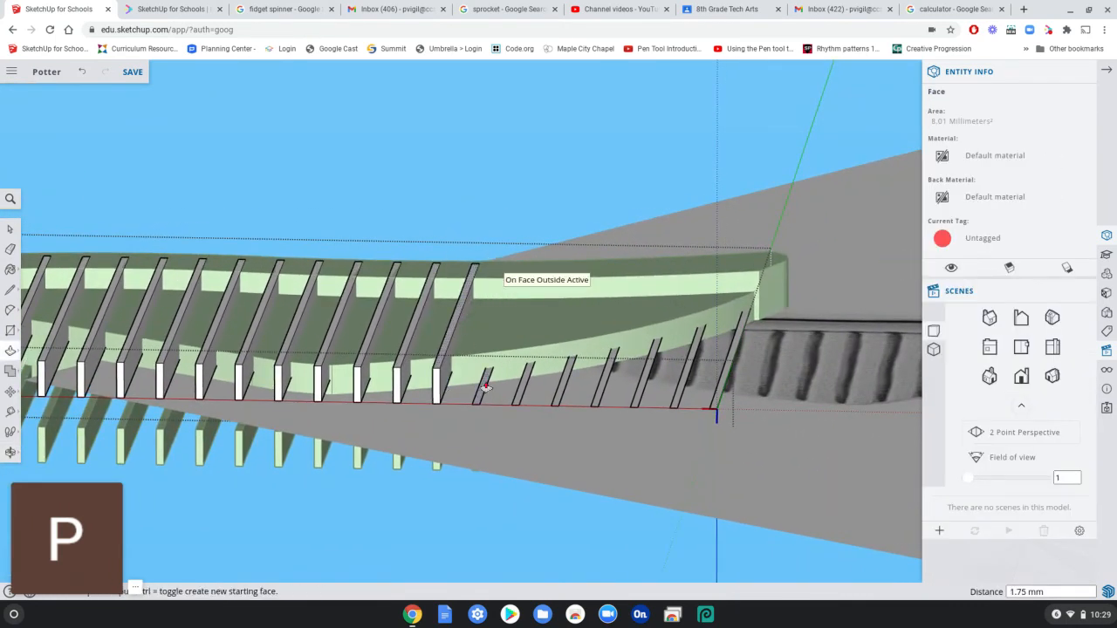
{"action": "left_click", "coordinate": [489, 382]}
{"action": "left_click", "coordinate": [523, 273]}
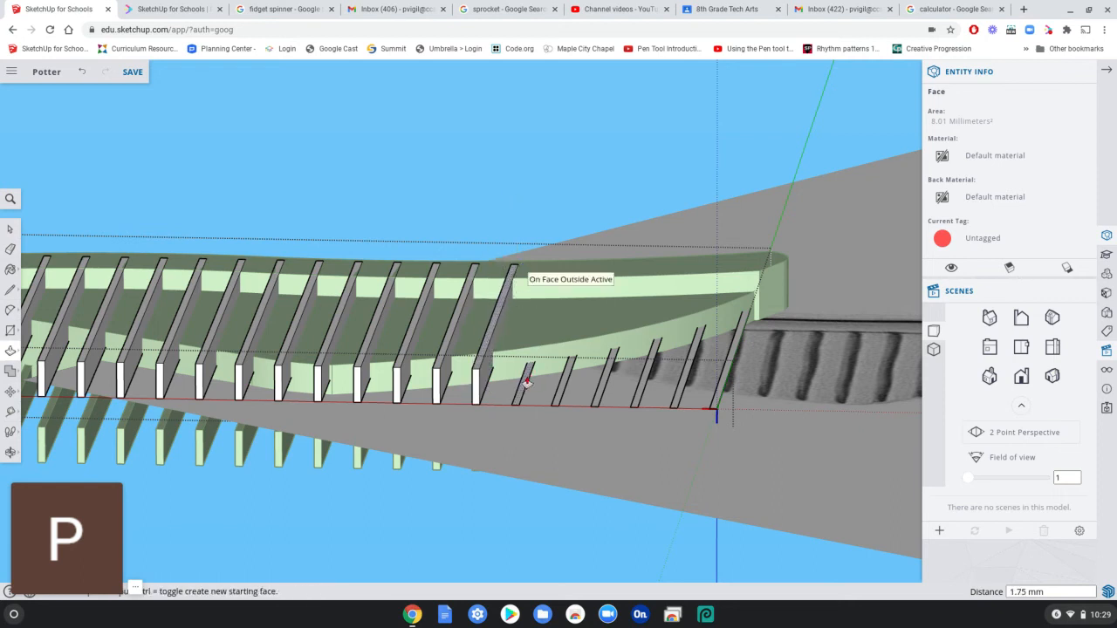
- Raise the 22nd through 25th underside ribs from the ball by 1.75 mm each, referencing the wing part's outer face
{"action": "left_click", "coordinate": [527, 382]}
{"action": "left_click", "coordinate": [585, 276]}
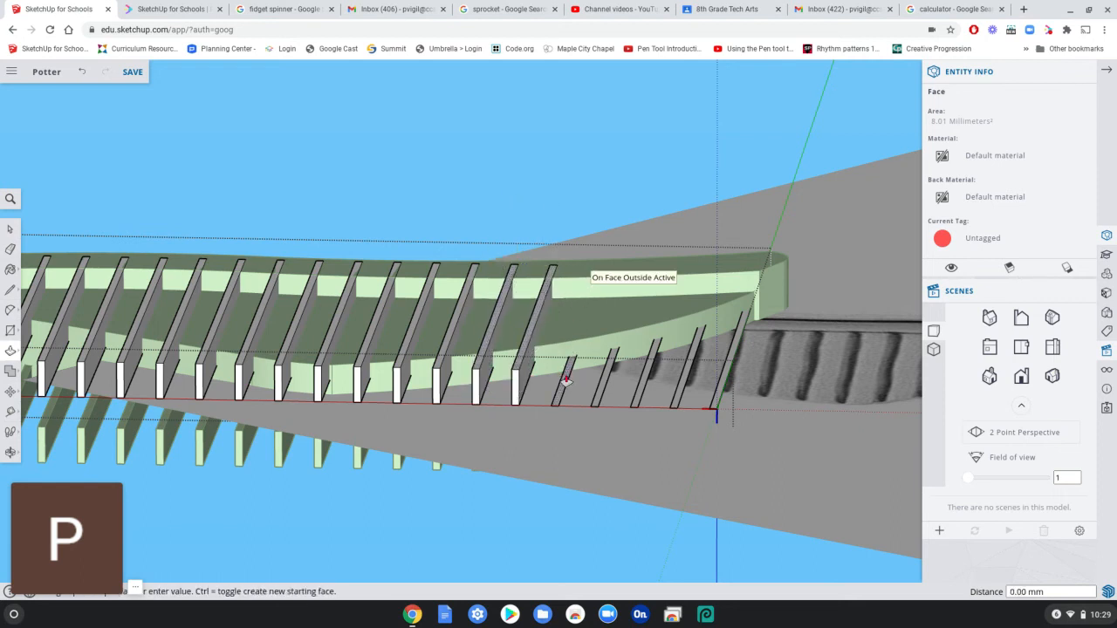
{"action": "left_click", "coordinate": [566, 382]}
{"action": "left_click", "coordinate": [618, 311]}
{"action": "left_click", "coordinate": [647, 381]}
{"action": "left_click", "coordinate": [688, 291]}
- Extrude the underside rib second from the outer end about 3.97 mm and the outermost rib 1.75 mm
{"action": "left_click", "coordinate": [697, 361]}
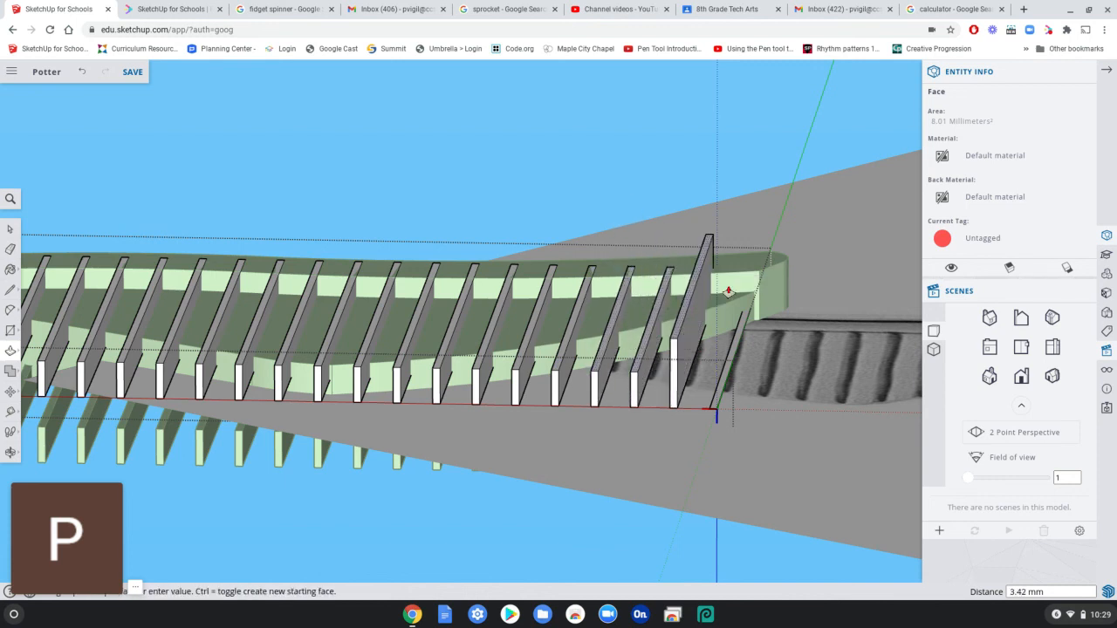
{"action": "left_click", "coordinate": [735, 283]}
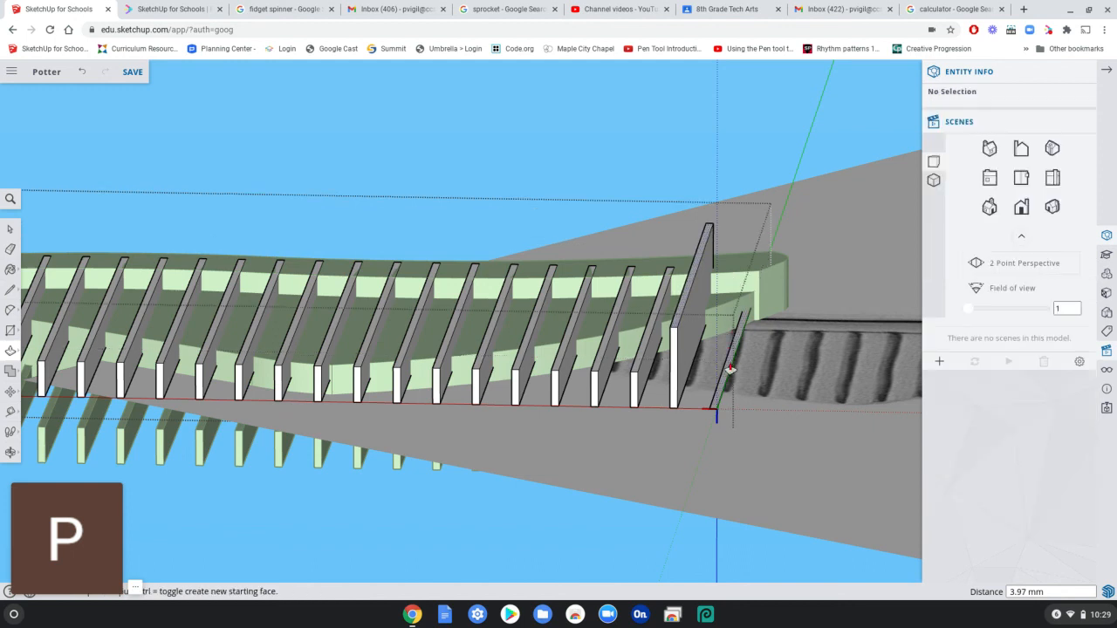
{"action": "left_click", "coordinate": [731, 370]}
{"action": "left_click", "coordinate": [753, 273]}
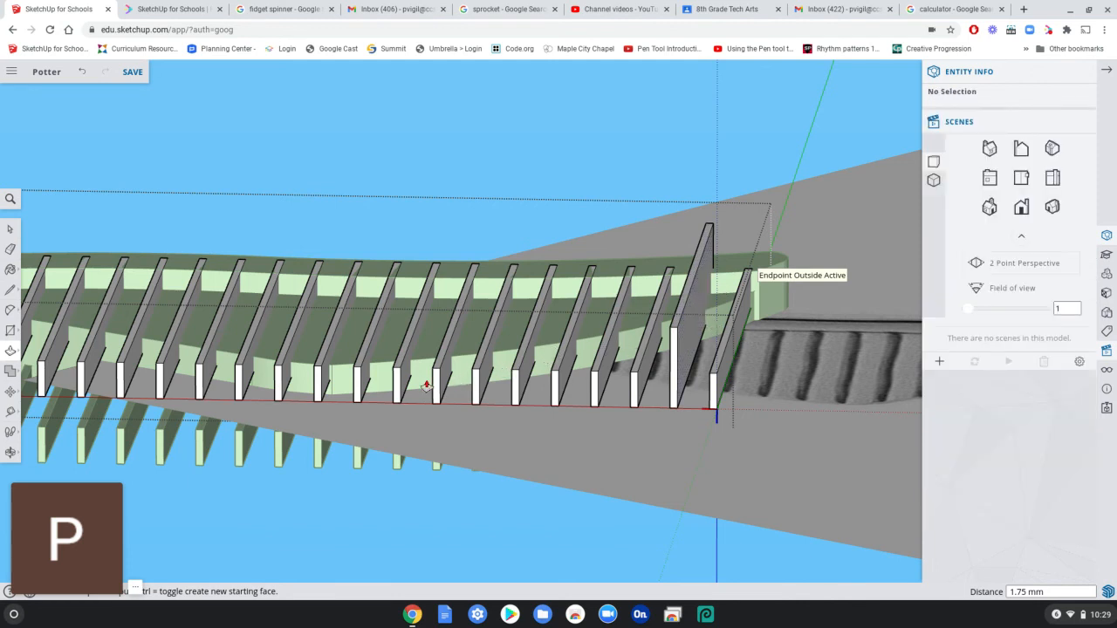
{"action": "scroll", "coordinate": [427, 385], "scroll_direction": "down", "scroll_amount": 5}
{"action": "middle_click_drag", "start_coordinate": [401, 480], "coordinate": [478, 409]}
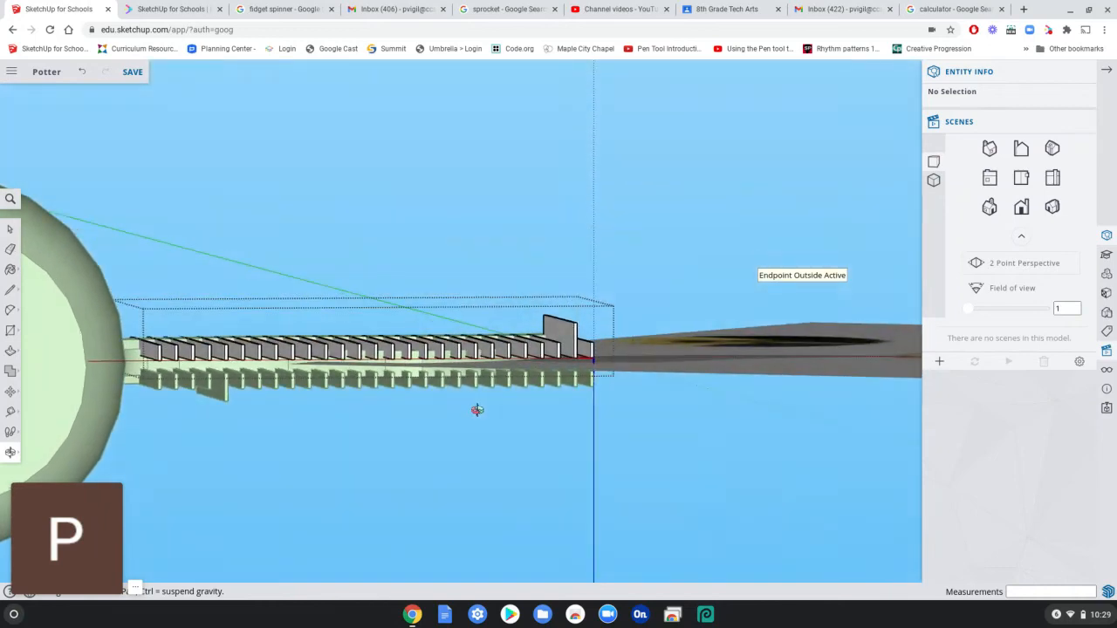
- Finish editing the underside rib component after checking its extruded ribs from the side
{"action": "key", "text": "p"}
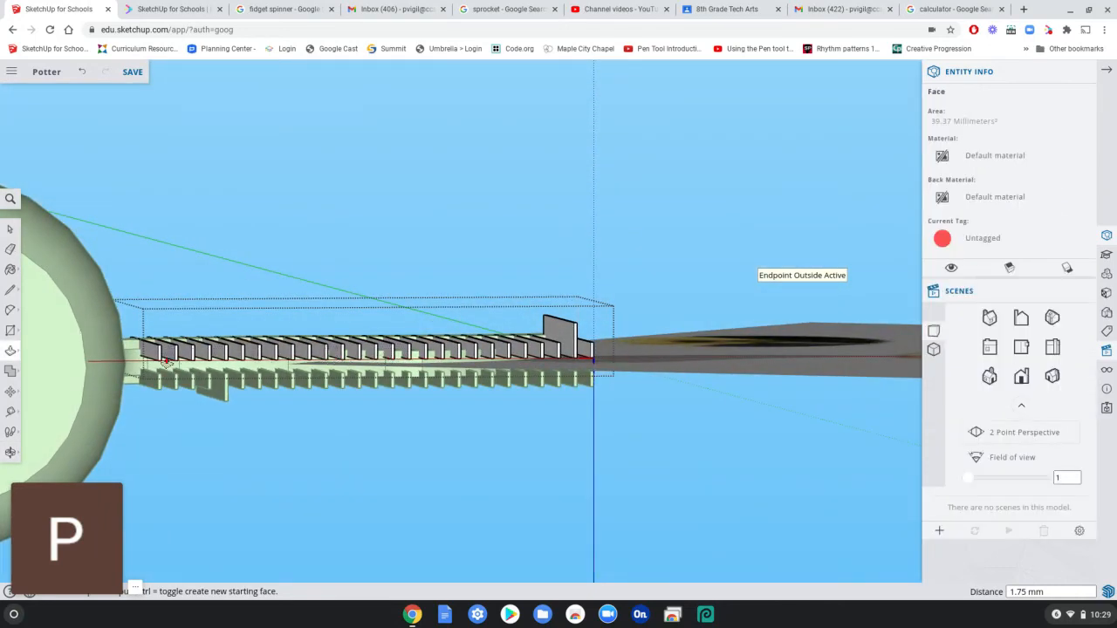
{"action": "scroll", "coordinate": [228, 371], "scroll_direction": "up", "scroll_amount": 3}
{"action": "middle_click_drag", "start_coordinate": [235, 373], "coordinate": [182, 375]}
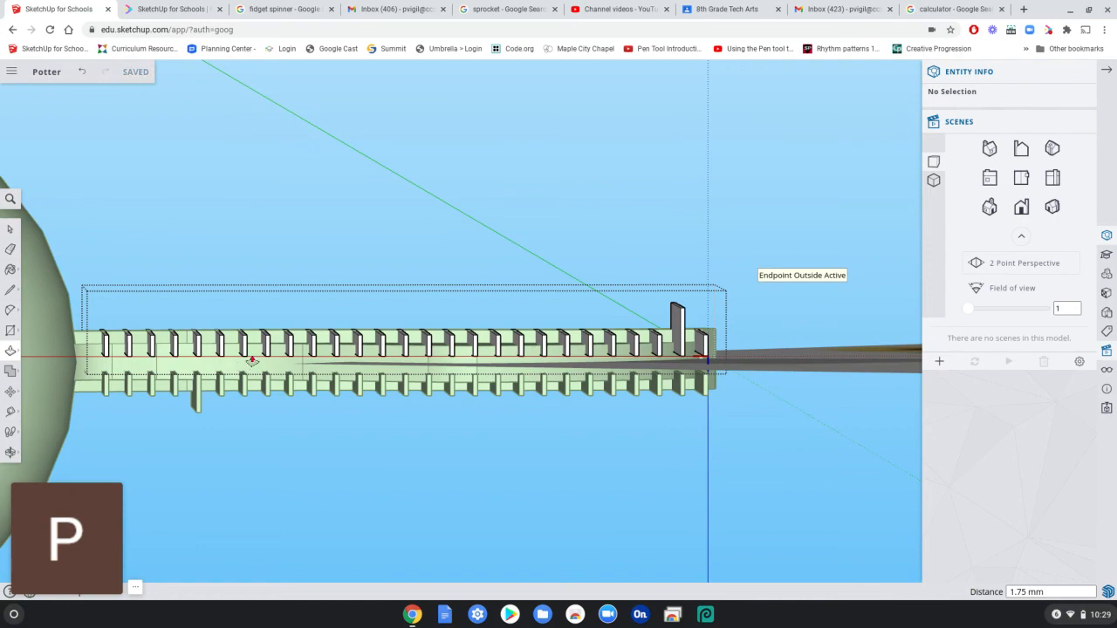
{"action": "scroll", "coordinate": [305, 399], "scroll_direction": "down", "scroll_amount": 3}
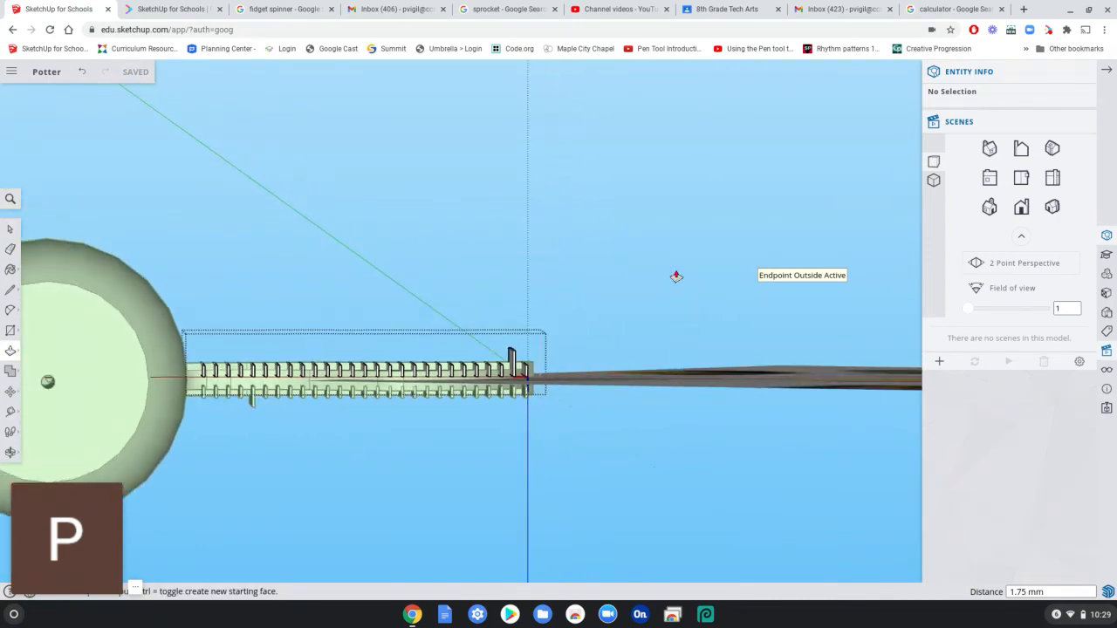
{"action": "middle_click_drag", "start_coordinate": [669, 260], "coordinate": [406, 581]}
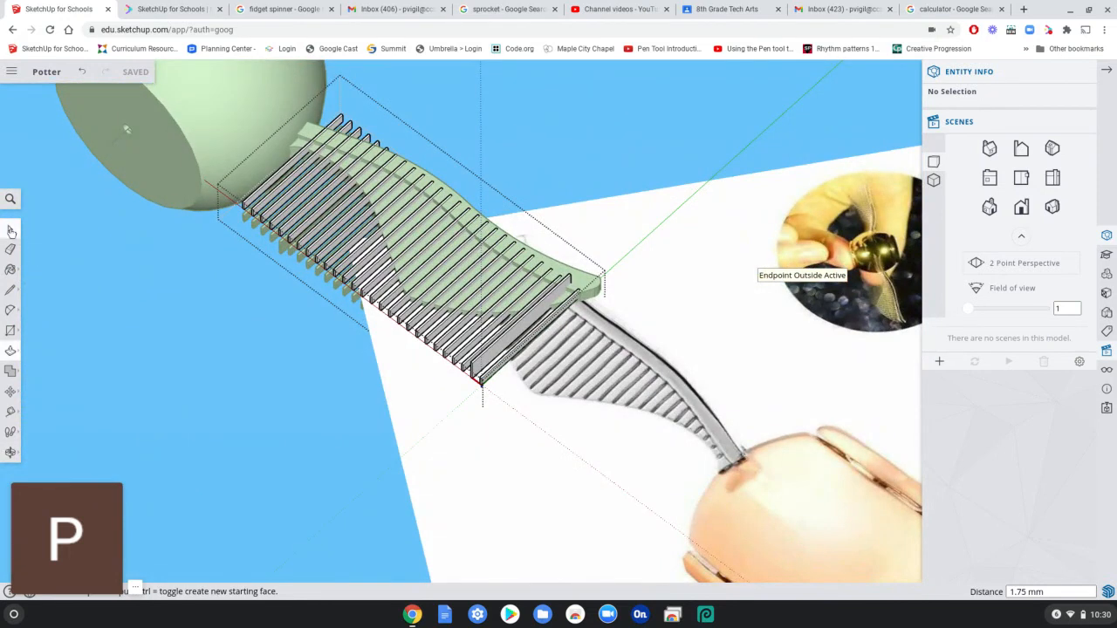
{"action": "left_click", "coordinate": [10, 229]}
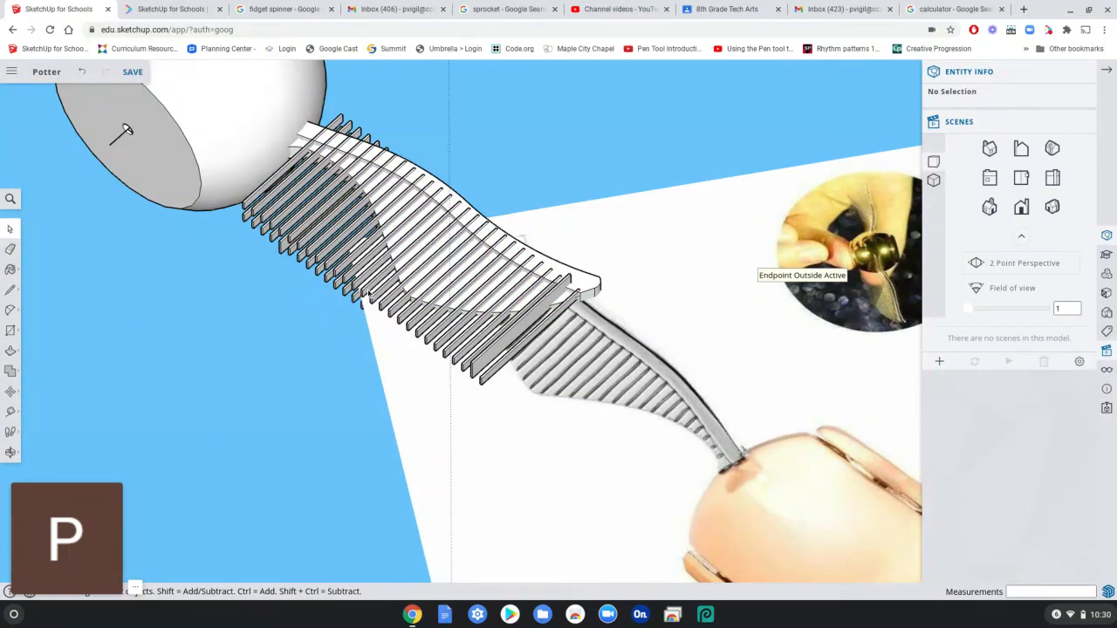
- Check the entity information of the two rib components on either side of the feather
{"action": "left_click", "coordinate": [359, 291]}
{"action": "left_click", "coordinate": [337, 298]}
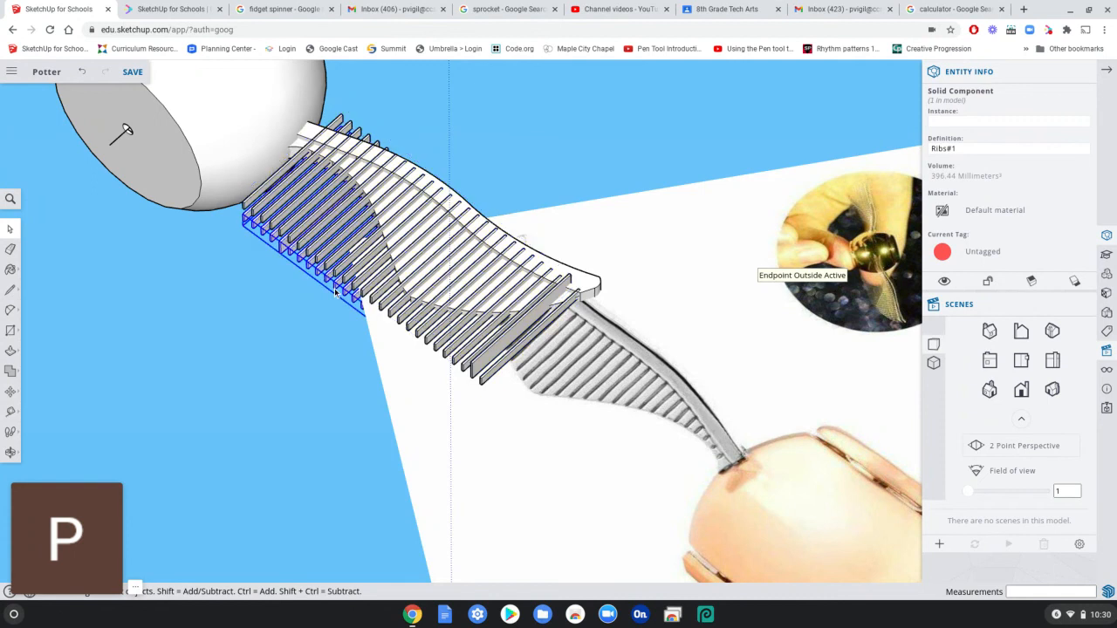
{"action": "left_click", "coordinate": [481, 299]}
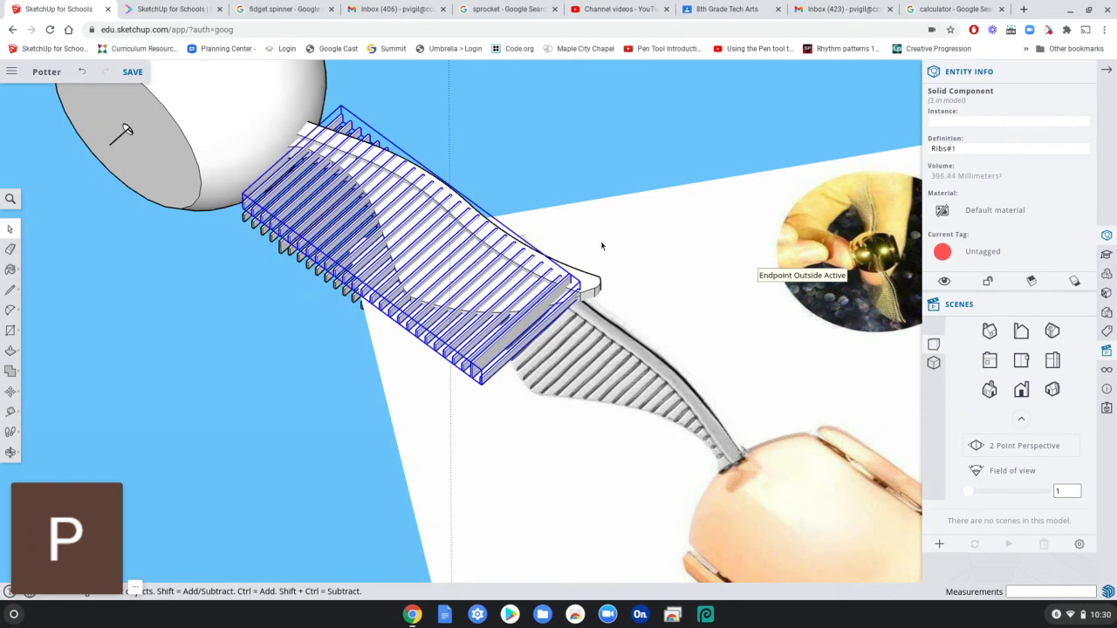
{"action": "left_click", "coordinate": [143, 346]}
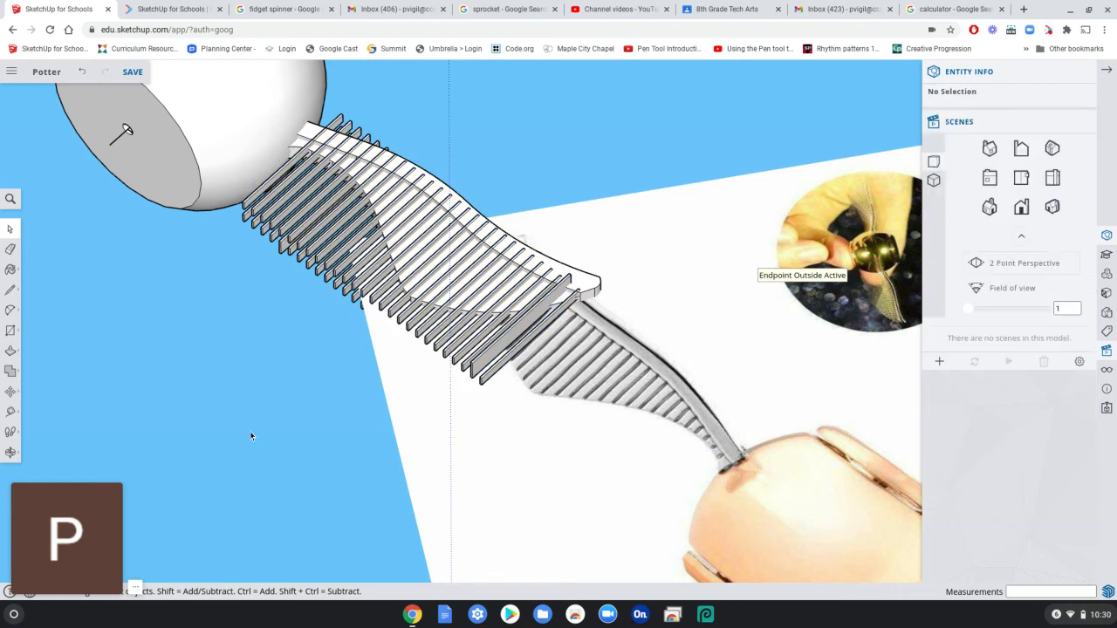
- Move both rib components and the feather together 100 mm along the green axis, away from the ball
{"action": "scroll", "coordinate": [345, 413], "scroll_direction": "down", "scroll_amount": 5}
{"action": "mouse_move", "coordinate": [324, 451]}
{"action": "middle_mouse_down"}
{"action": "mouse_move", "coordinate": [489, 449]}
{"action": "mouse_move", "coordinate": [486, 355]}
{"action": "mouse_move", "coordinate": [511, 476]}
{"action": "mouse_move", "coordinate": [287, 463]}
{"action": "mouse_move", "coordinate": [205, 373]}
{"action": "mouse_move", "coordinate": [110, 365]}
{"action": "mouse_move", "coordinate": [284, 360]}
{"action": "mouse_move", "coordinate": [194, 380]}
{"action": "middle_mouse_up"}
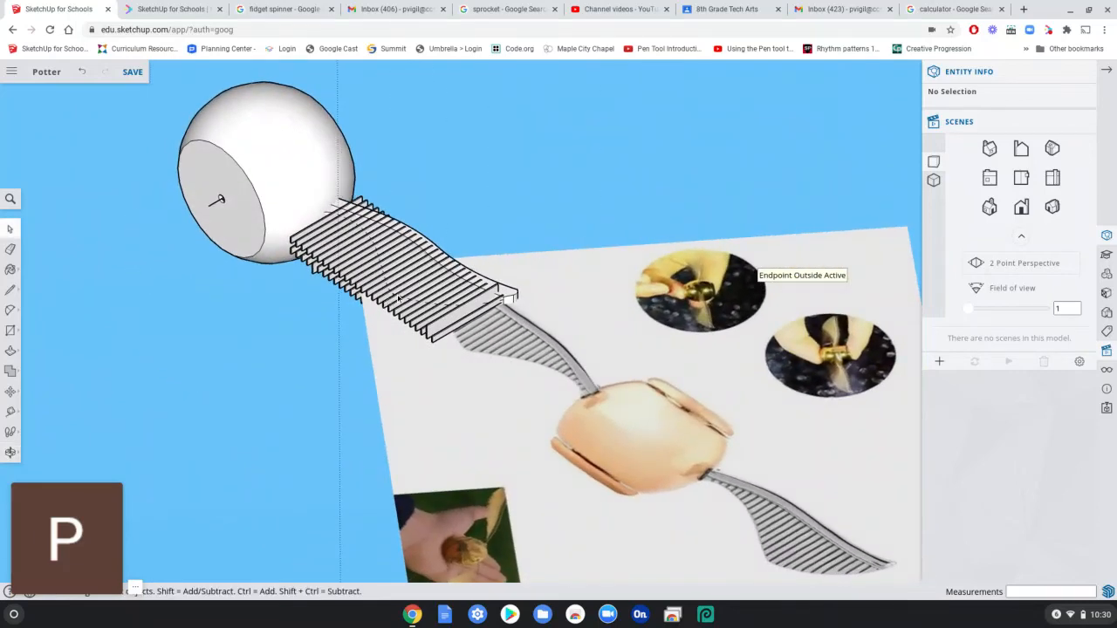
{"action": "left_click", "coordinate": [410, 288]}
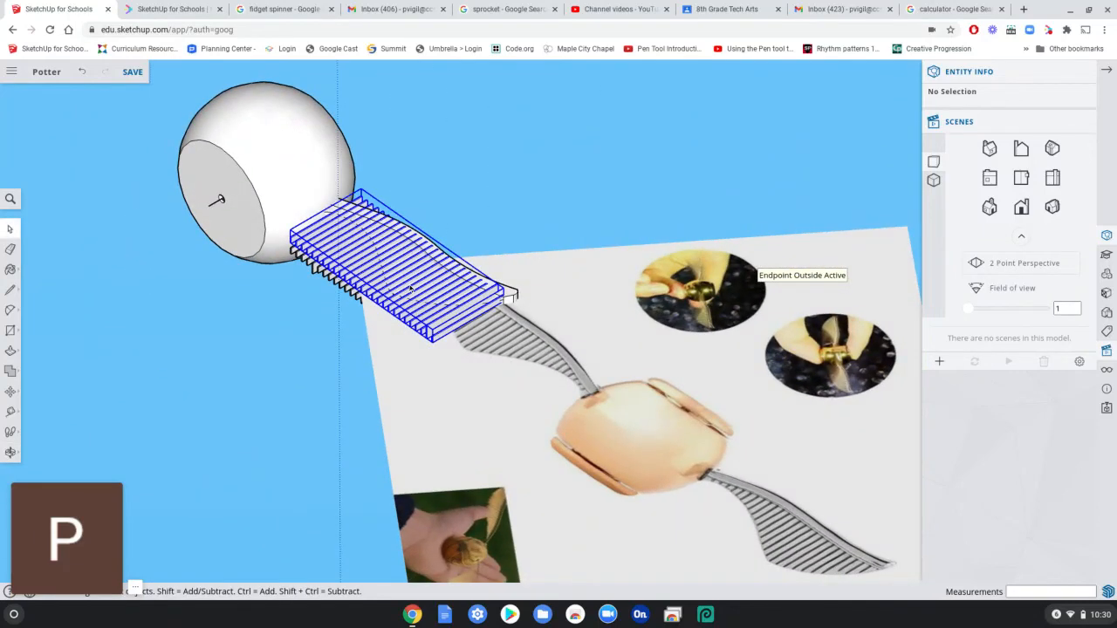
{"action": "left_click", "coordinate": [348, 295], "text": "shift"}
{"action": "middle_click_drag", "start_coordinate": [471, 350], "coordinate": [710, 419]}
{"action": "scroll", "coordinate": [376, 368], "scroll_direction": "up", "scroll_amount": 3}
{"action": "scroll", "coordinate": [375, 368], "scroll_direction": "up", "scroll_amount": 3}
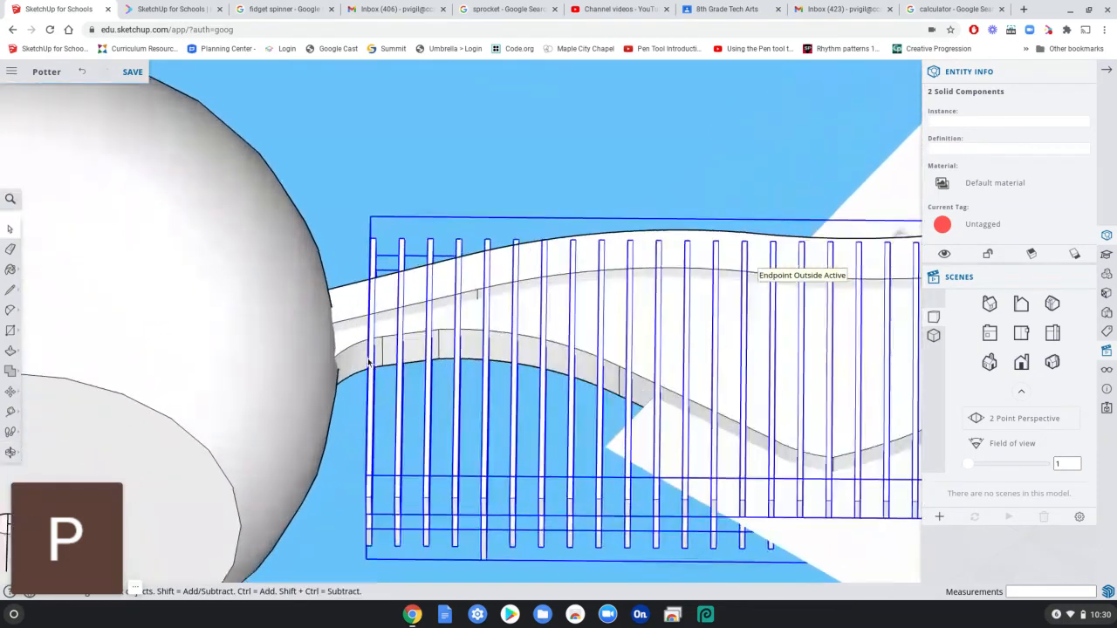
{"action": "scroll", "coordinate": [354, 350], "scroll_direction": "down", "scroll_amount": 6}
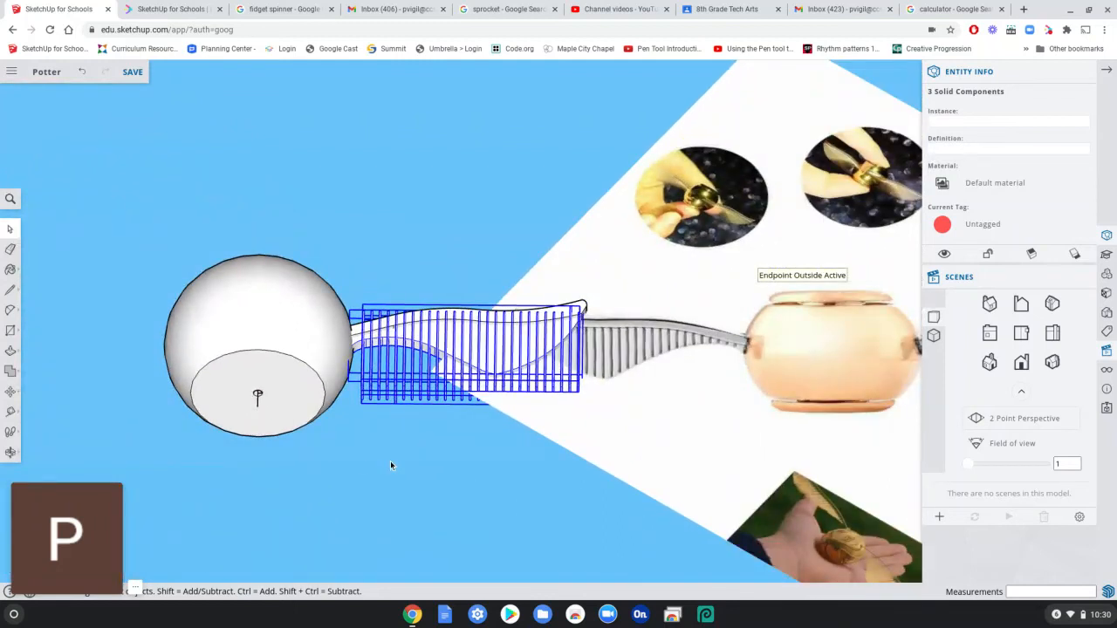
{"action": "left_click", "coordinate": [12, 393]}
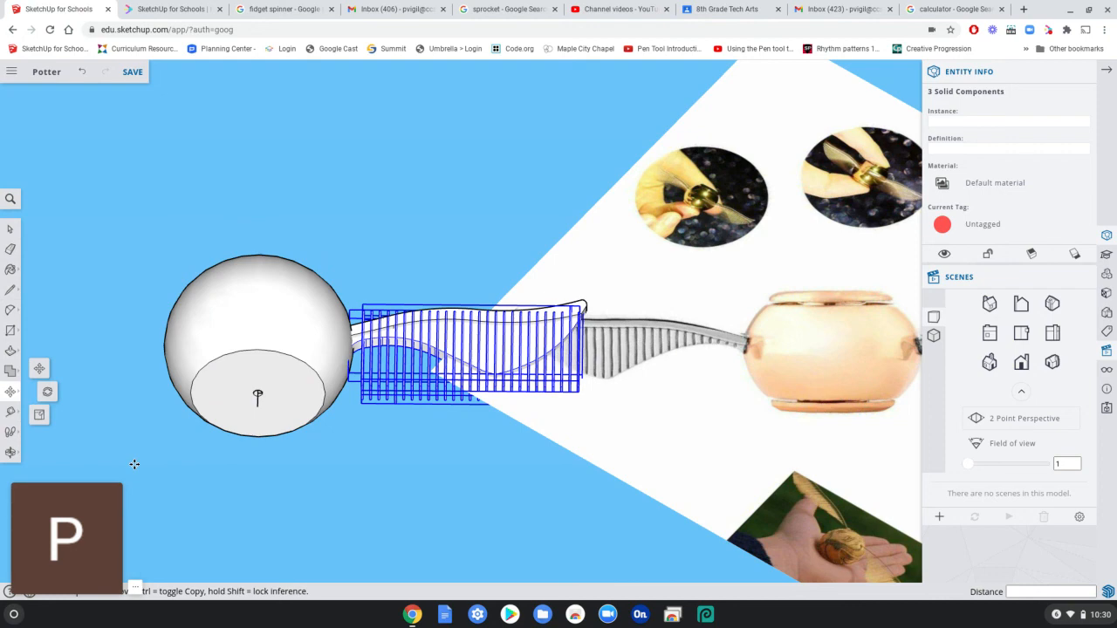
{"action": "left_click_drag", "start_coordinate": [402, 346], "coordinate": [412, 201]}
{"action": "scroll", "coordinate": [412, 201], "scroll_direction": "down", "scroll_amount": 2}
{"action": "middle_click_drag", "start_coordinate": [412, 201], "coordinate": [376, 463], "text": "shift"}
{"action": "left_click_drag", "start_coordinate": [377, 467], "coordinate": [394, 245]}
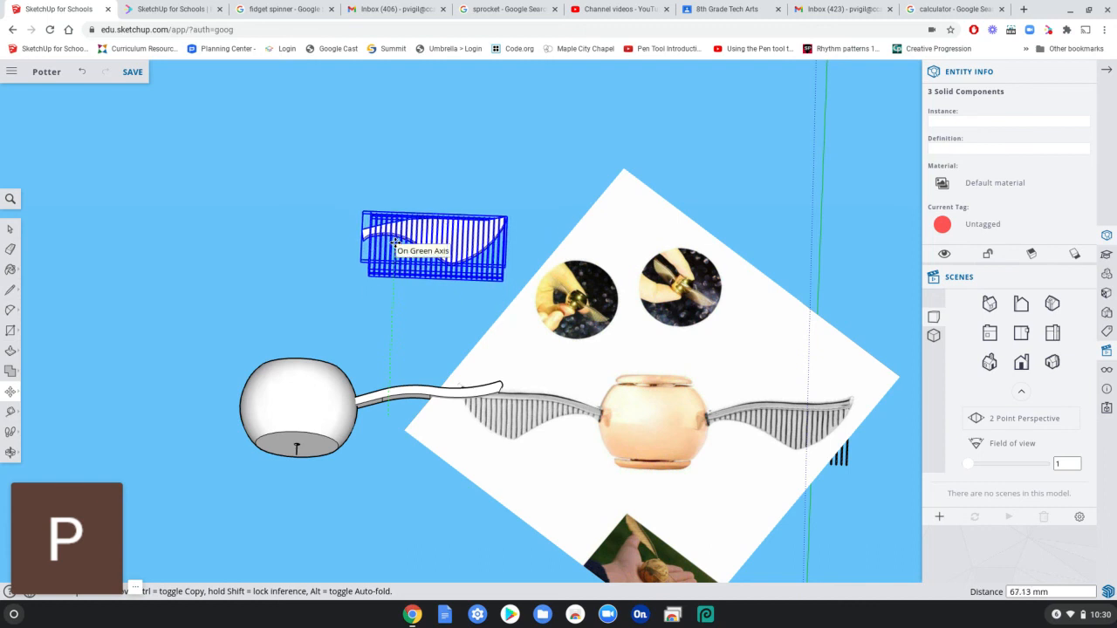
{"action": "type", "text": "100"}
{"action": "key", "text": "Return"}
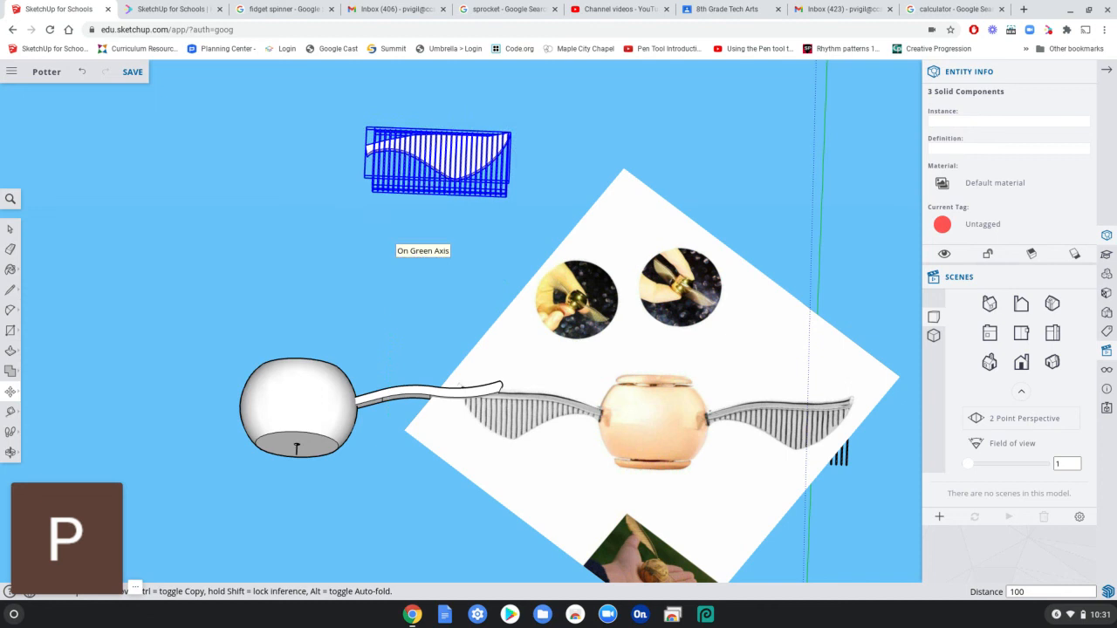
- Clear the selection and examine the relocated feather and ribs up close from several angles
{"action": "scroll", "coordinate": [632, 184], "scroll_direction": "down", "scroll_amount": 5}
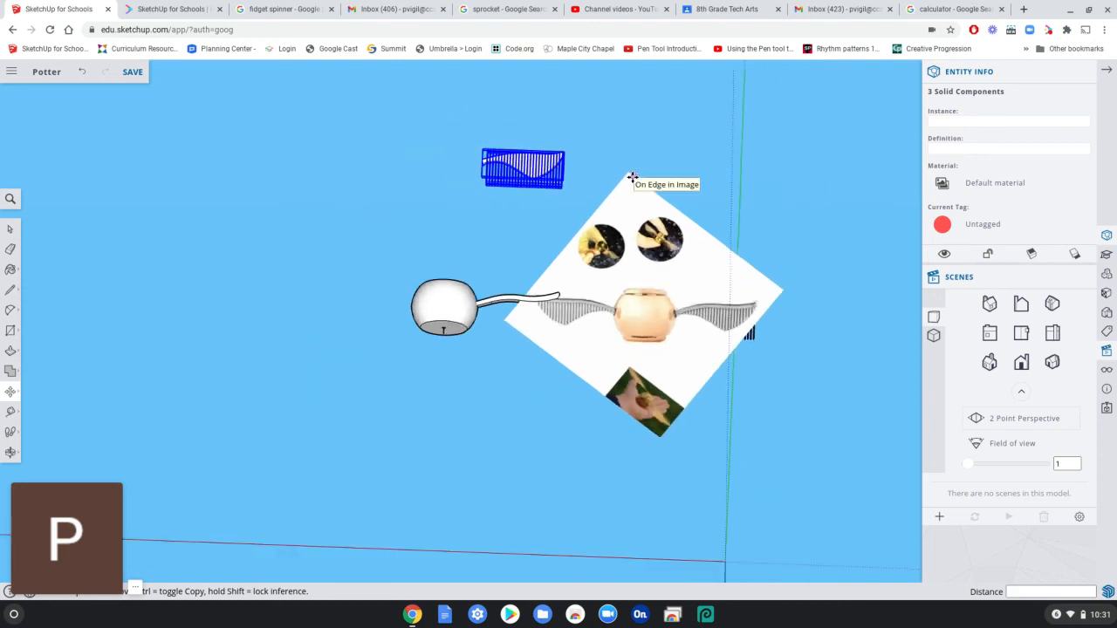
{"action": "middle_click_drag", "start_coordinate": [778, 312], "coordinate": [749, 520]}
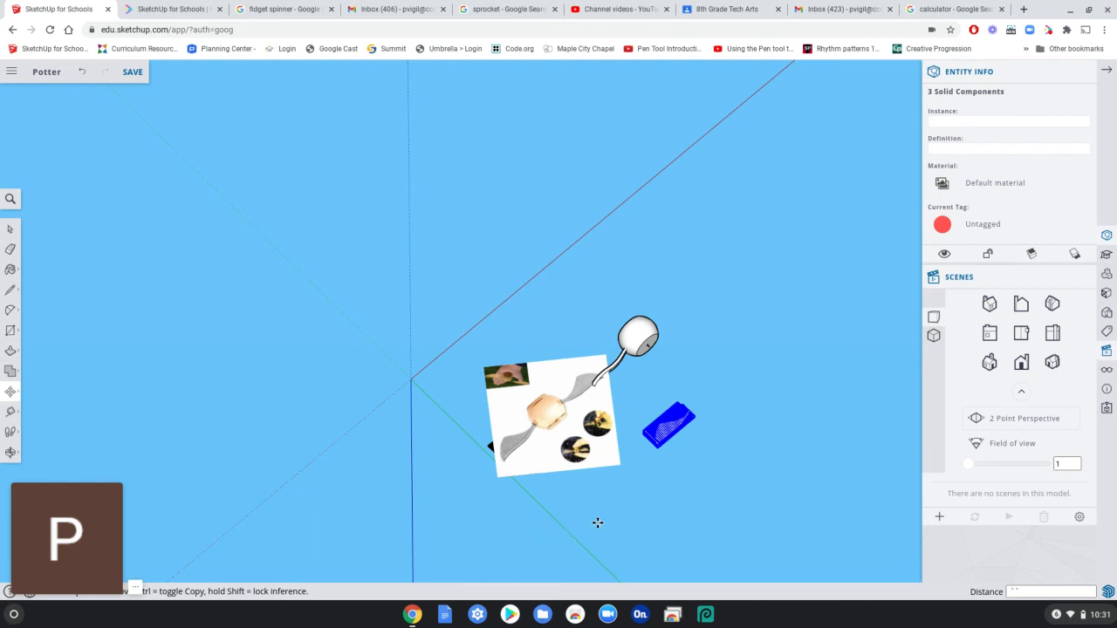
{"action": "left_click", "coordinate": [11, 226]}
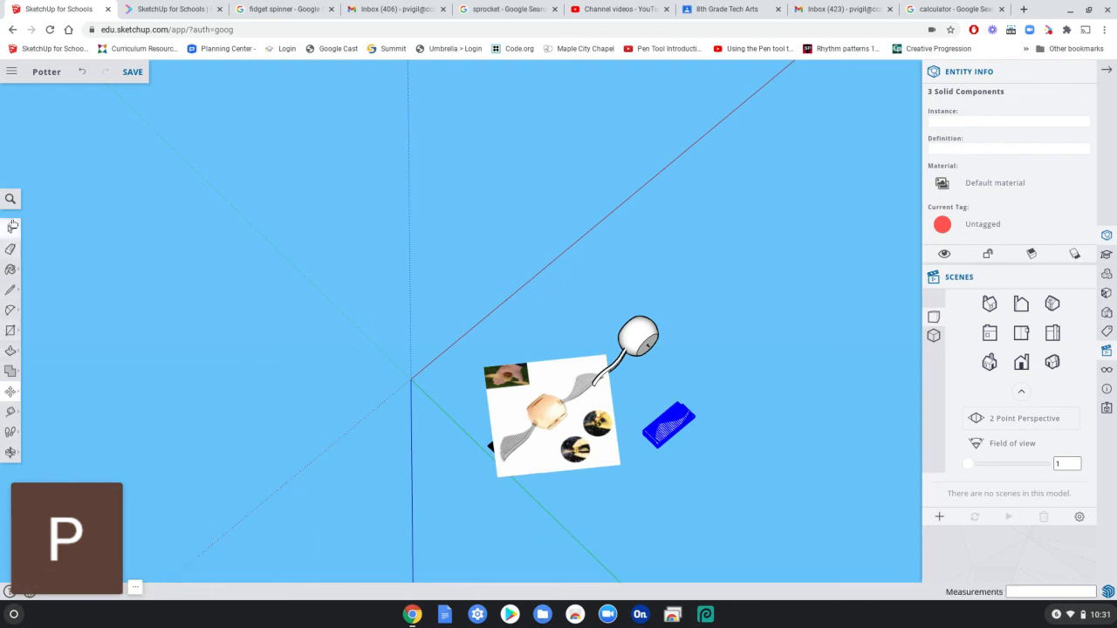
{"action": "scroll", "coordinate": [691, 448], "scroll_direction": "up", "scroll_amount": 3}
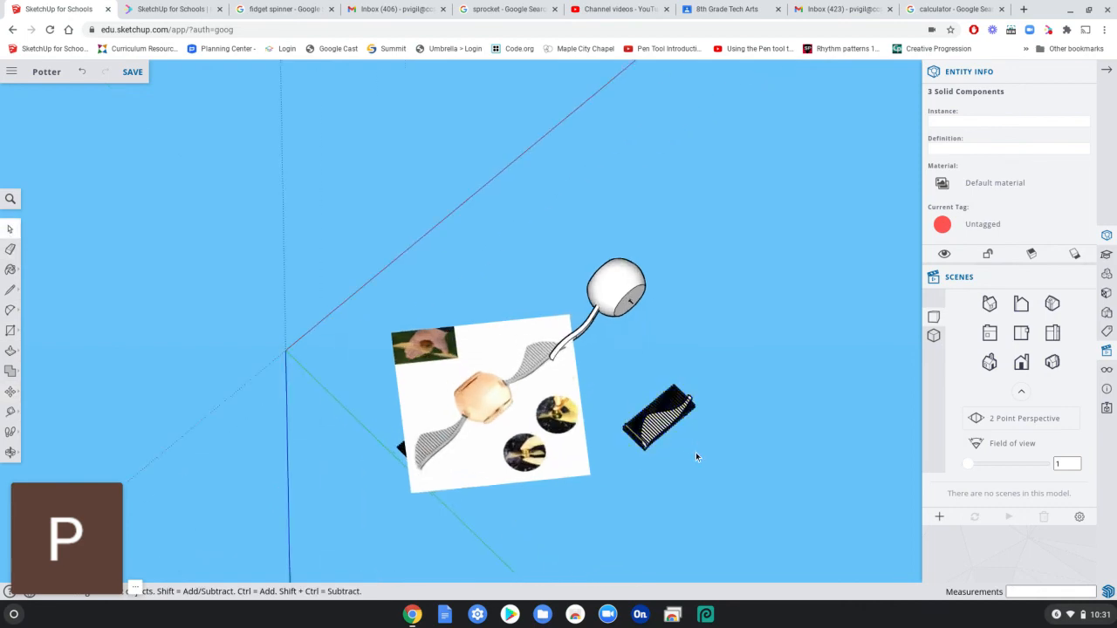
{"action": "left_click", "coordinate": [696, 453]}
{"action": "middle_click_drag", "start_coordinate": [655, 512], "coordinate": [604, 478]}
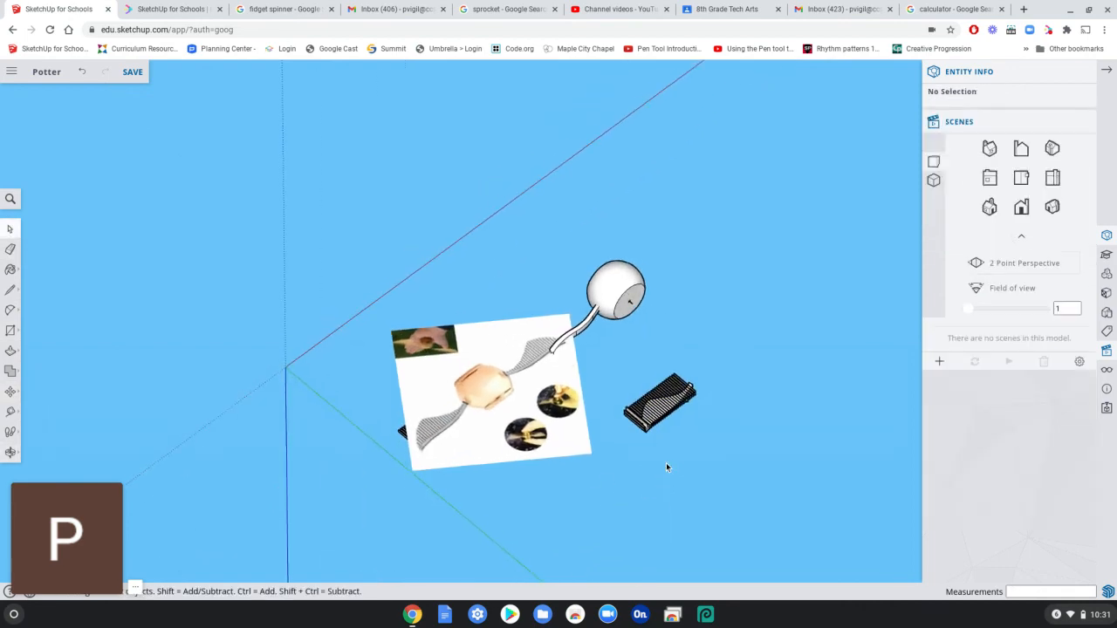
{"action": "scroll", "coordinate": [666, 467], "scroll_direction": "up", "scroll_amount": 5}
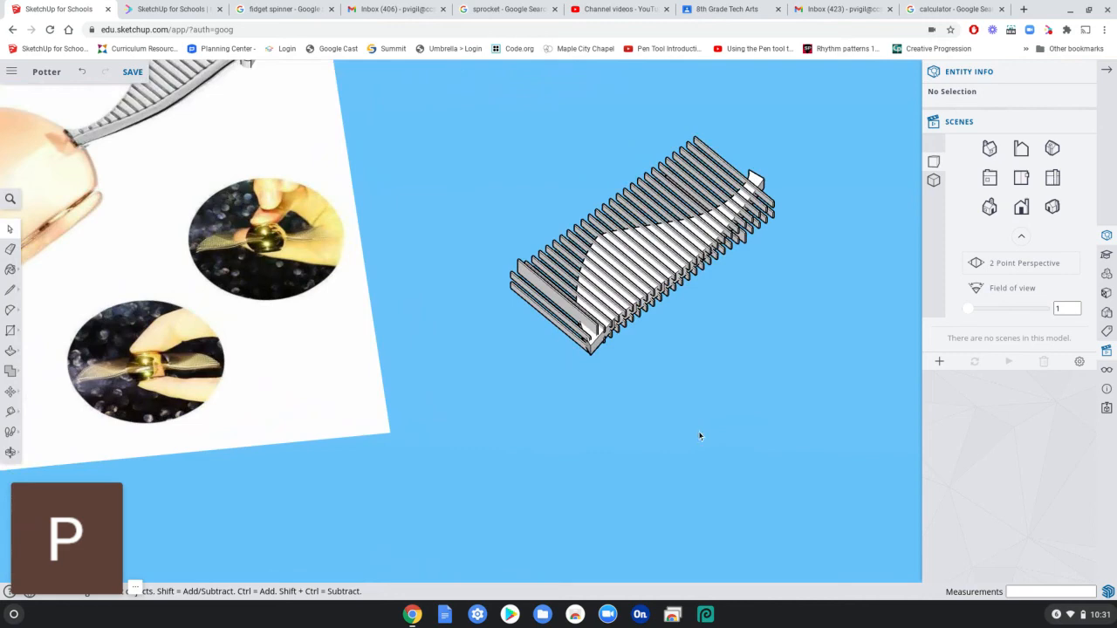
{"action": "middle_click_drag", "start_coordinate": [738, 401], "coordinate": [489, 282]}
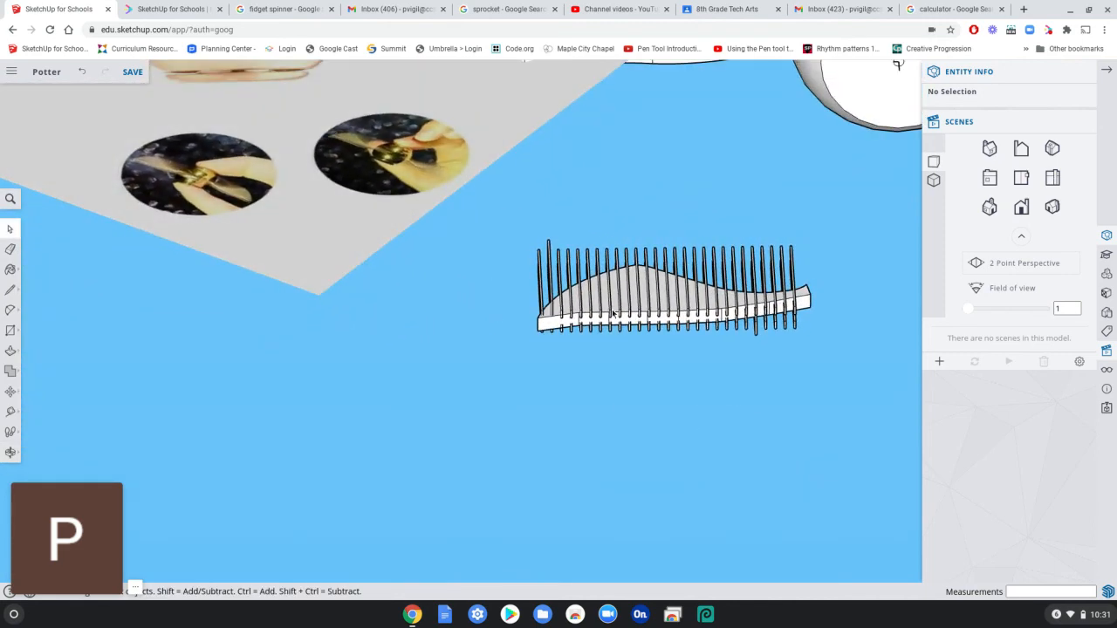
- Check in the entity information whether Ribs#1, Ribs and Feather are each solid components
{"action": "left_click", "coordinate": [792, 271]}
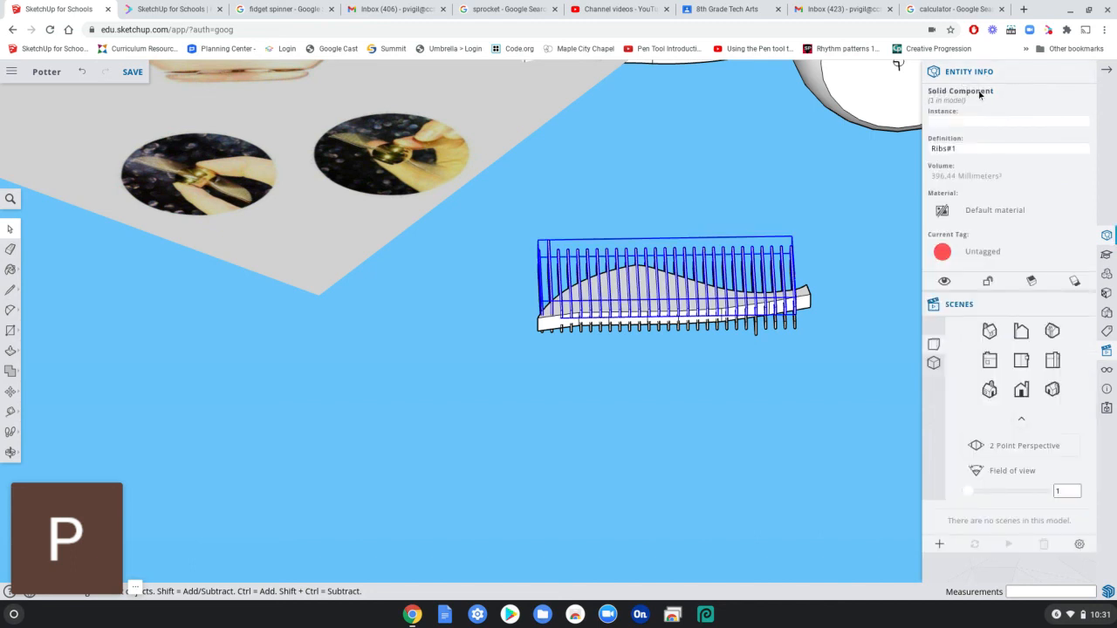
{"action": "scroll", "coordinate": [788, 278], "scroll_direction": "up", "scroll_amount": 5}
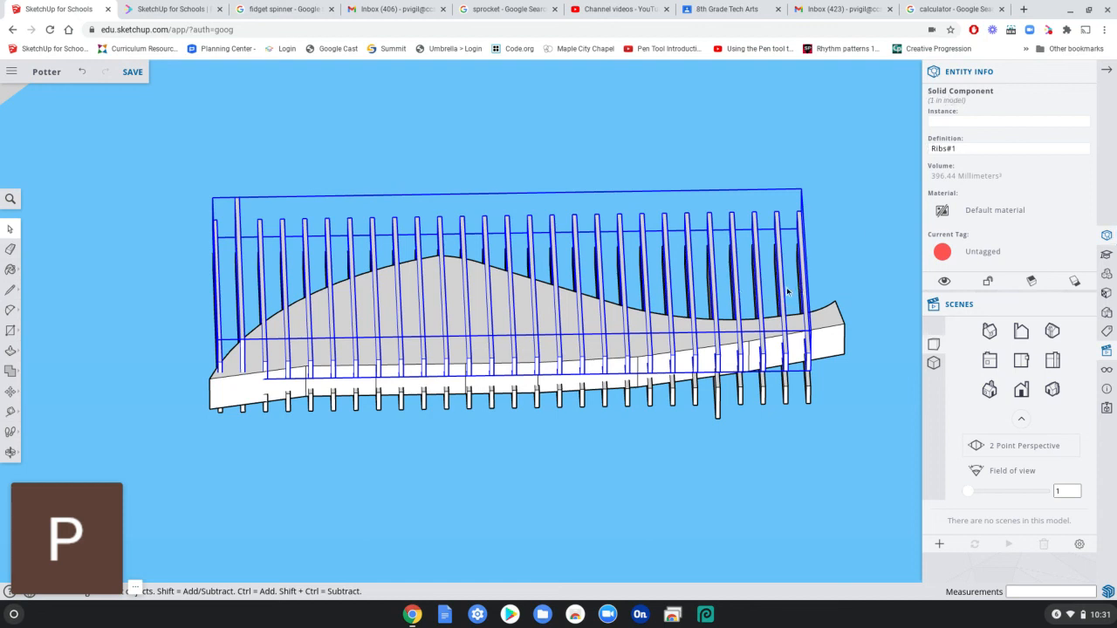
{"action": "left_click", "coordinate": [788, 398]}
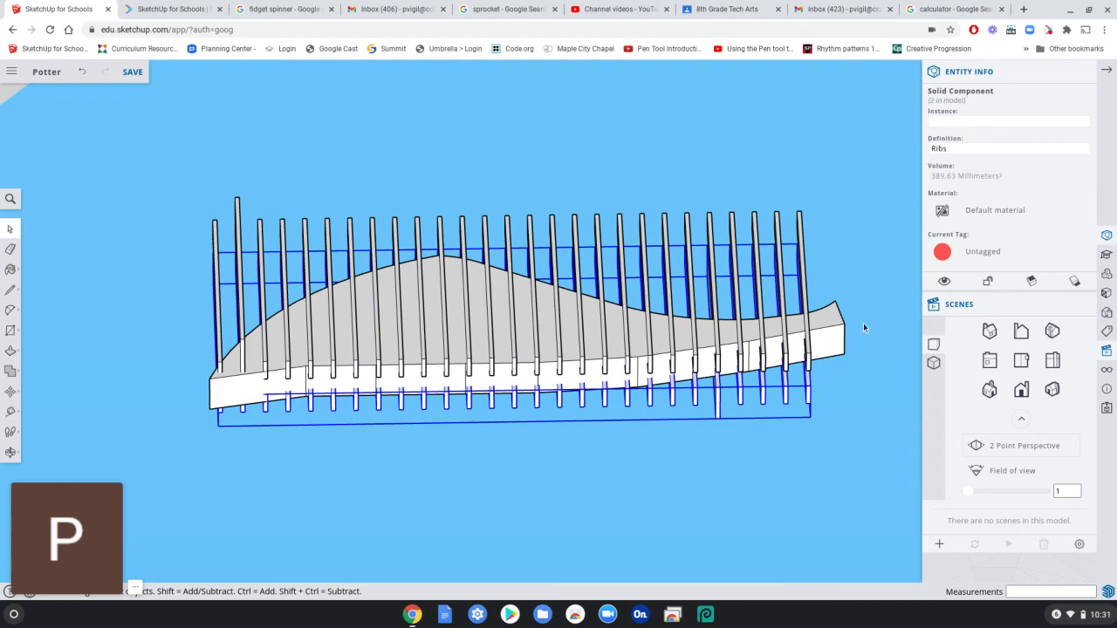
{"action": "left_click", "coordinate": [832, 349]}
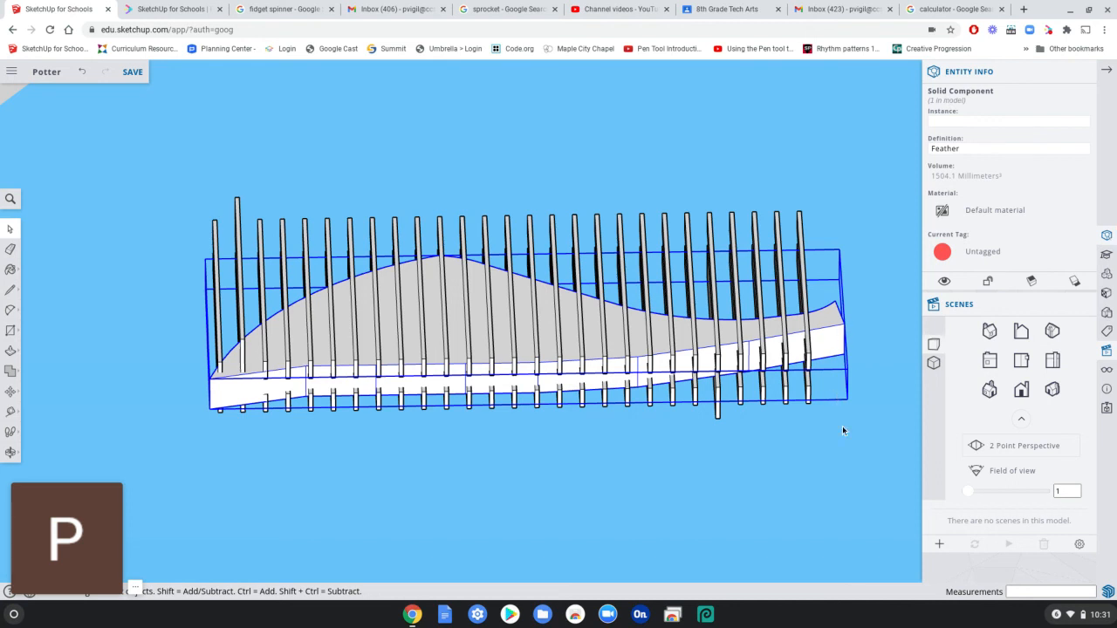
{"action": "middle_click_drag", "start_coordinate": [843, 443], "coordinate": [635, 368]}
{"action": "left_click", "coordinate": [609, 328]}
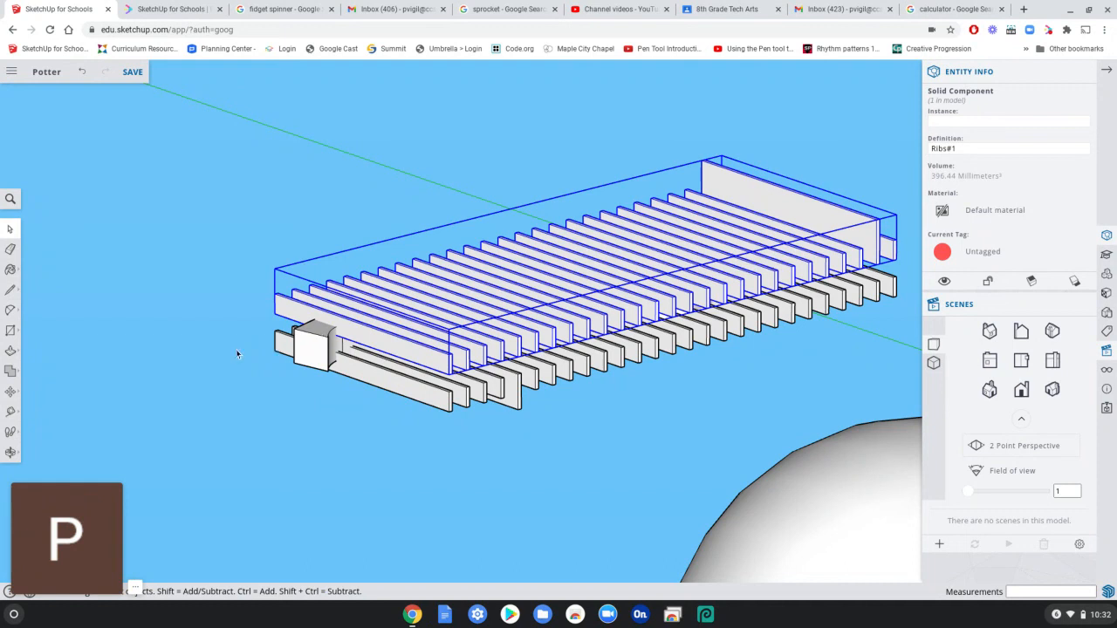
{"action": "left_click", "coordinate": [173, 362]}
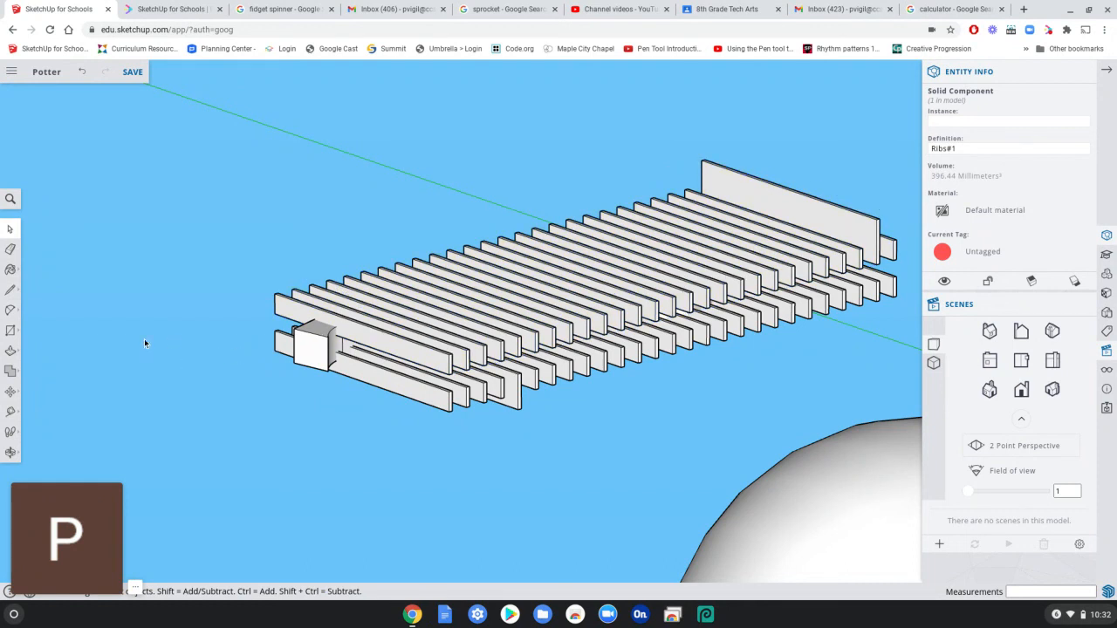
- Try to subtract the Feather component from the Ribs#1 component
{"action": "left_click", "coordinate": [11, 373]}
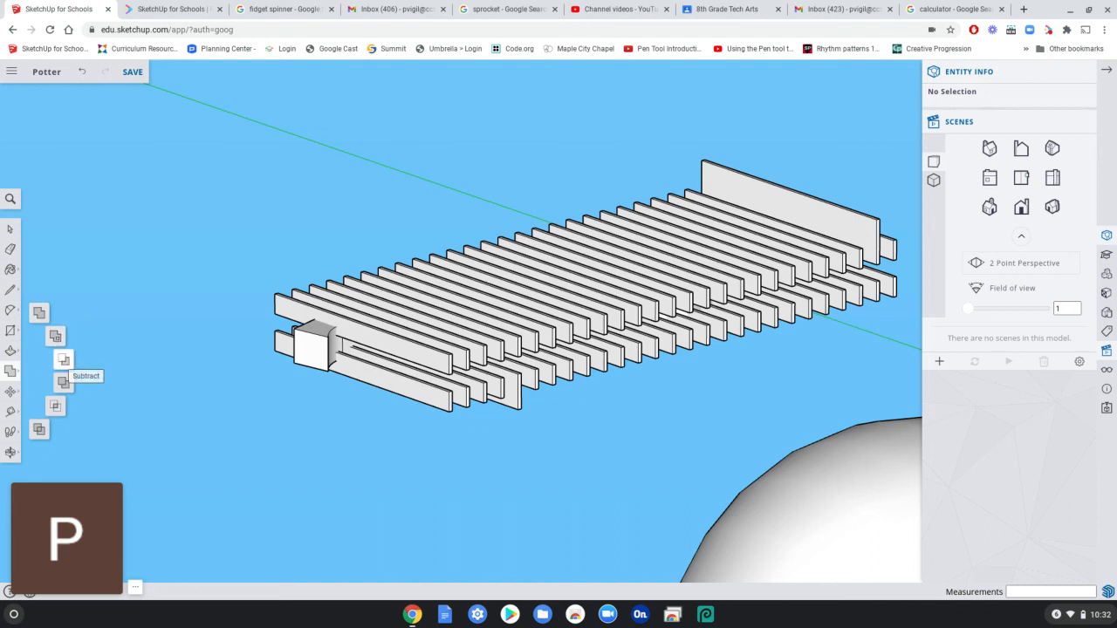
{"action": "left_click", "coordinate": [63, 359]}
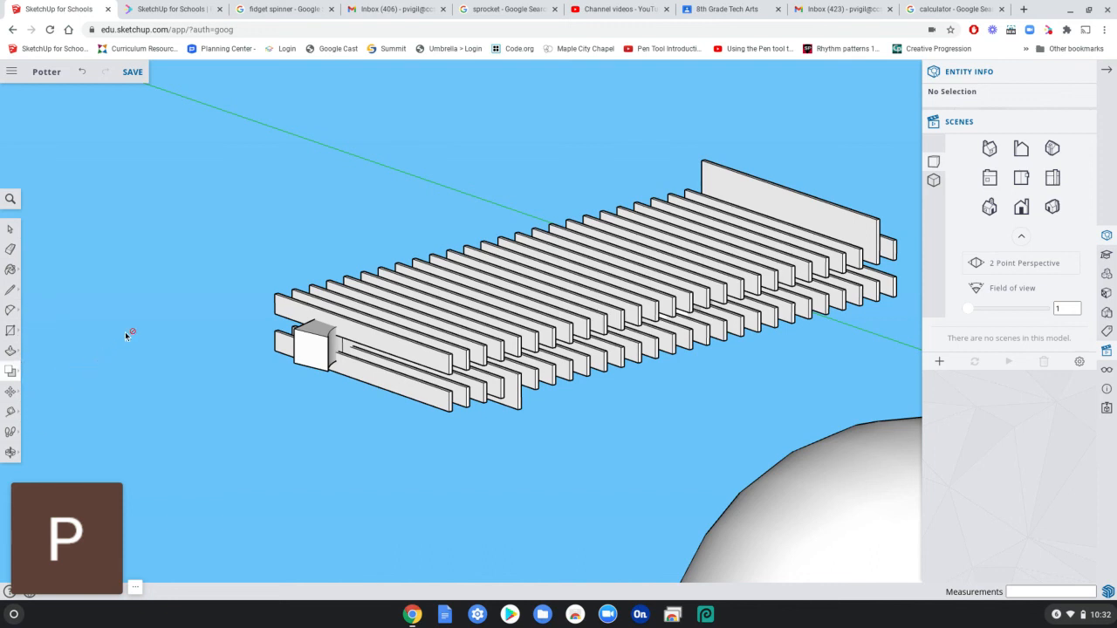
{"action": "left_click", "coordinate": [321, 346]}
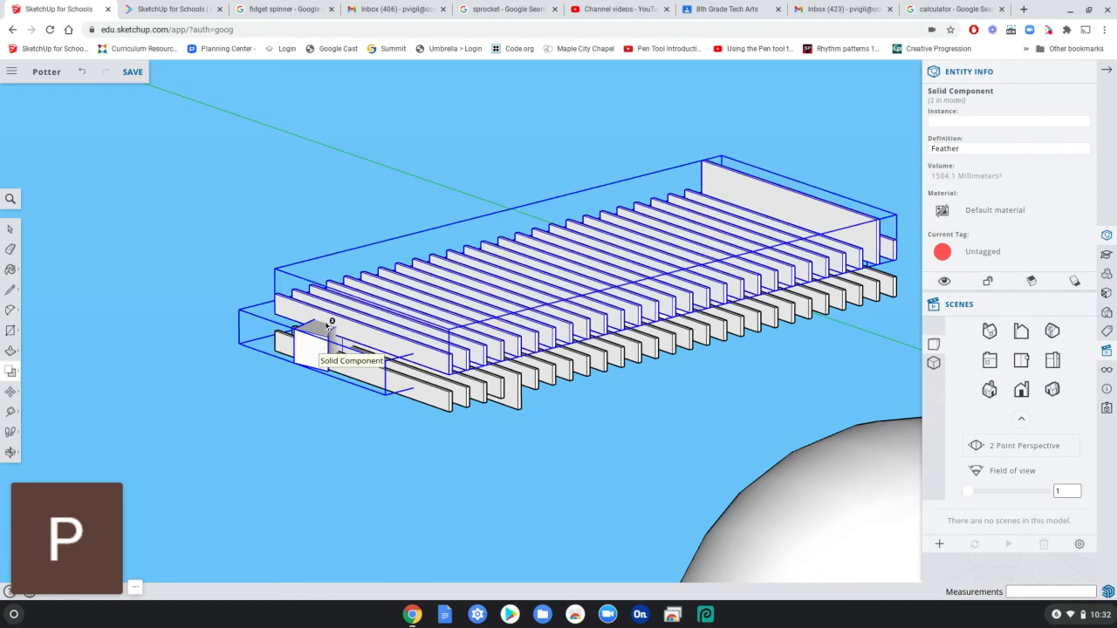
{"action": "left_click", "coordinate": [354, 315]}
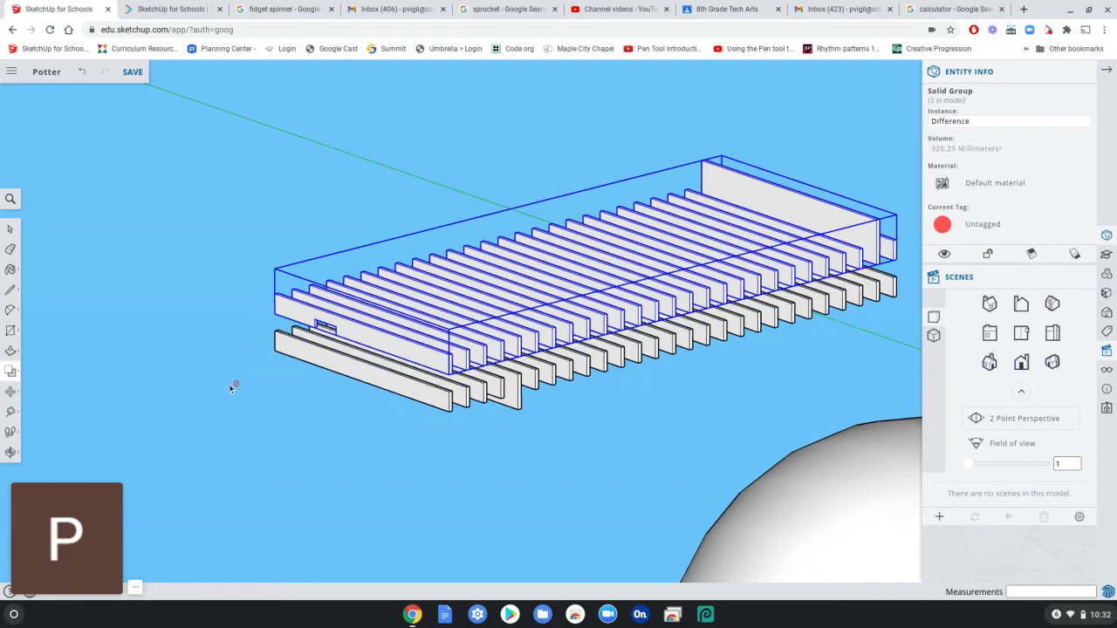
- Examine the cut ribs and undo the feather subtraction
{"action": "middle_click_drag", "start_coordinate": [255, 440], "coordinate": [387, 392]}
{"action": "scroll", "coordinate": [388, 393], "scroll_direction": "down", "scroll_amount": 5}
{"action": "middle_click_drag", "start_coordinate": [204, 500], "coordinate": [278, 476]}
{"action": "middle_click_drag", "start_coordinate": [146, 486], "coordinate": [135, 498]}
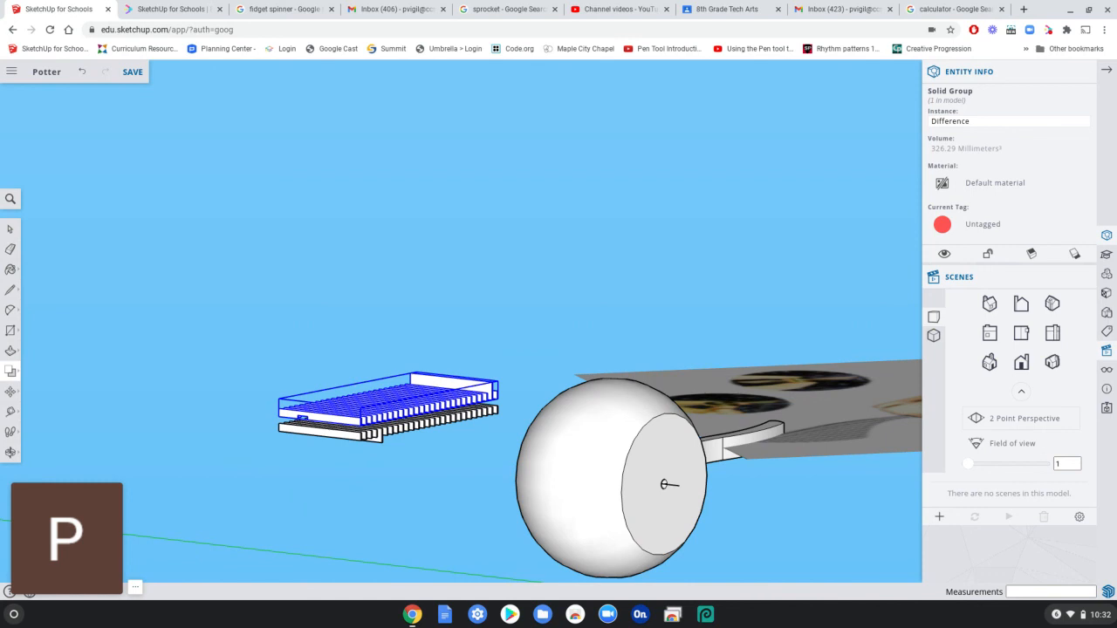
{"action": "key", "text": "ctrl+z"}
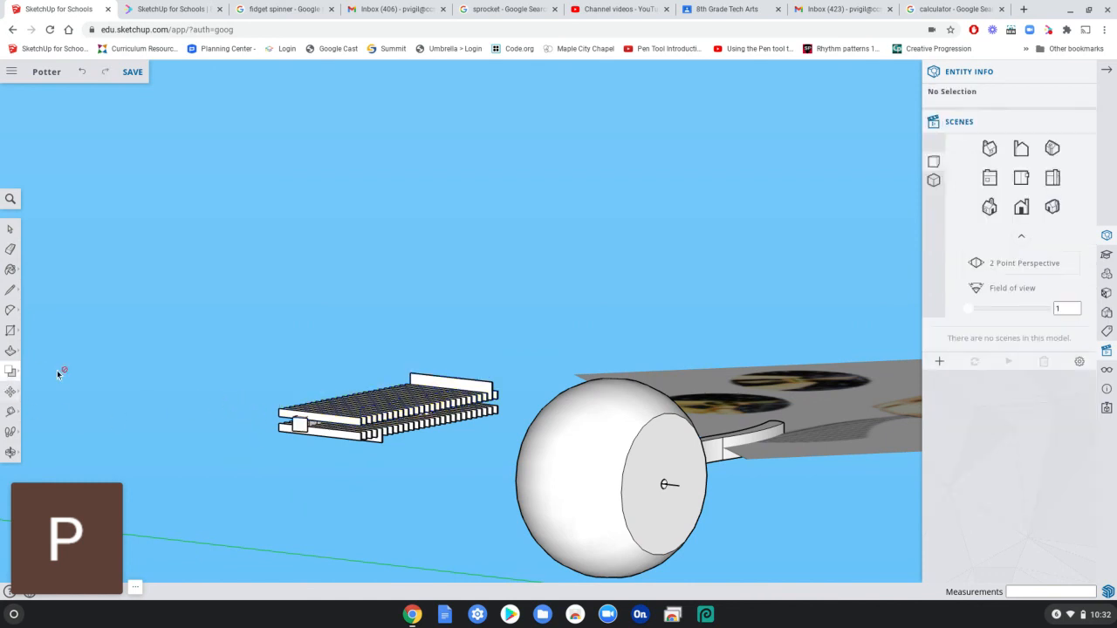
- Subtract the Ribs#1 component from the Feather component to cut grooves into its upper face
{"action": "scroll", "coordinate": [341, 407], "scroll_direction": "up", "scroll_amount": 5}
{"action": "left_click", "coordinate": [335, 421]}
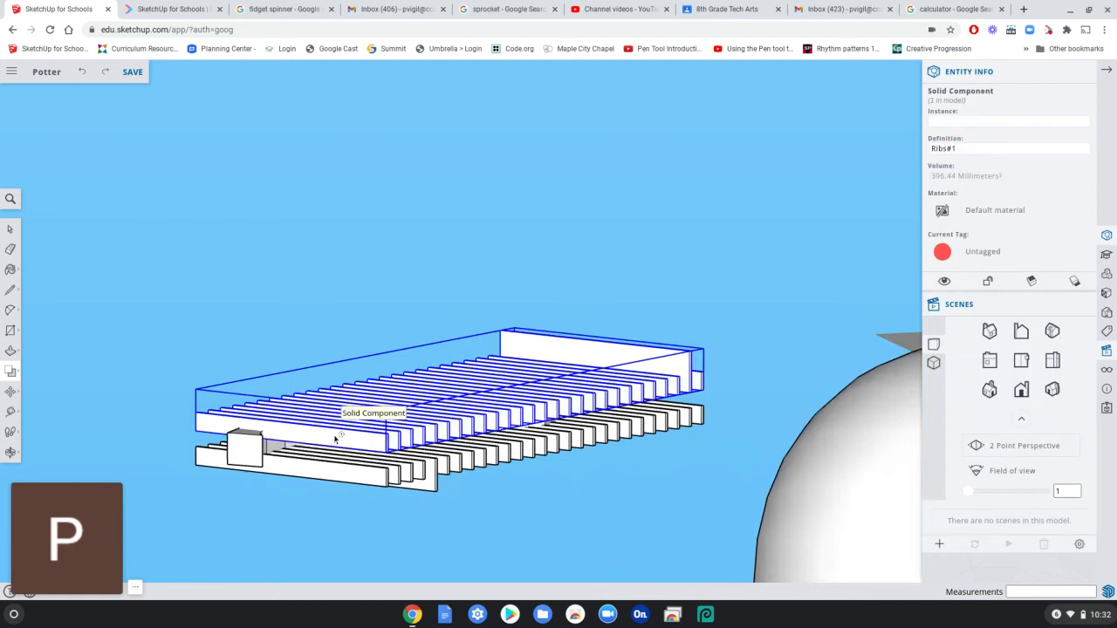
{"action": "left_click", "coordinate": [250, 450]}
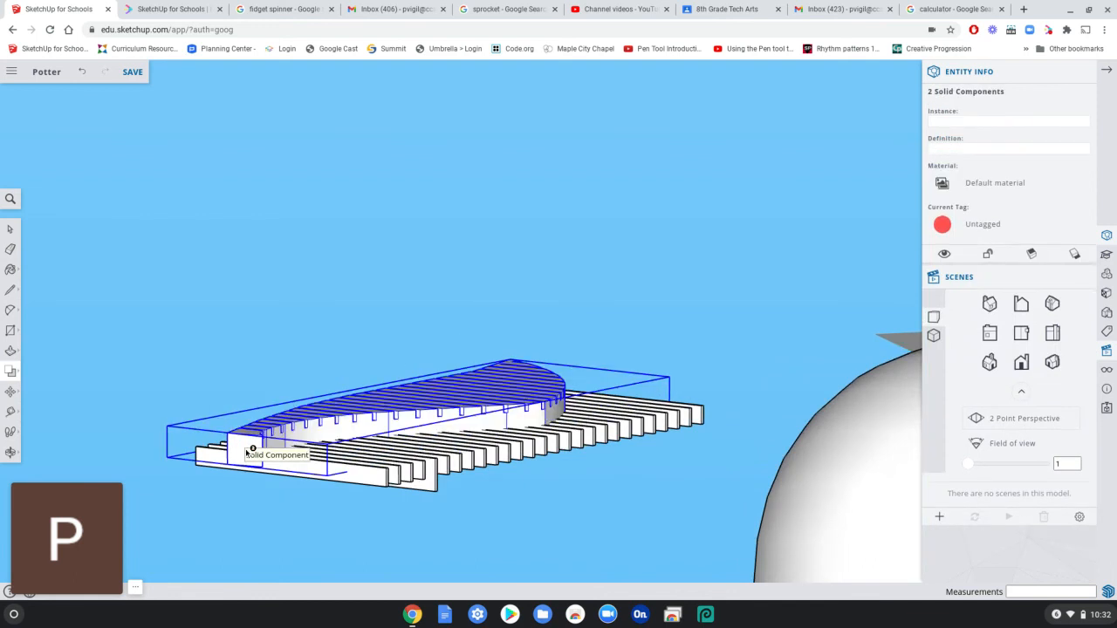
{"action": "middle_click_drag", "start_coordinate": [565, 325], "coordinate": [549, 374]}
{"action": "scroll", "coordinate": [524, 379], "scroll_direction": "up", "scroll_amount": 3}
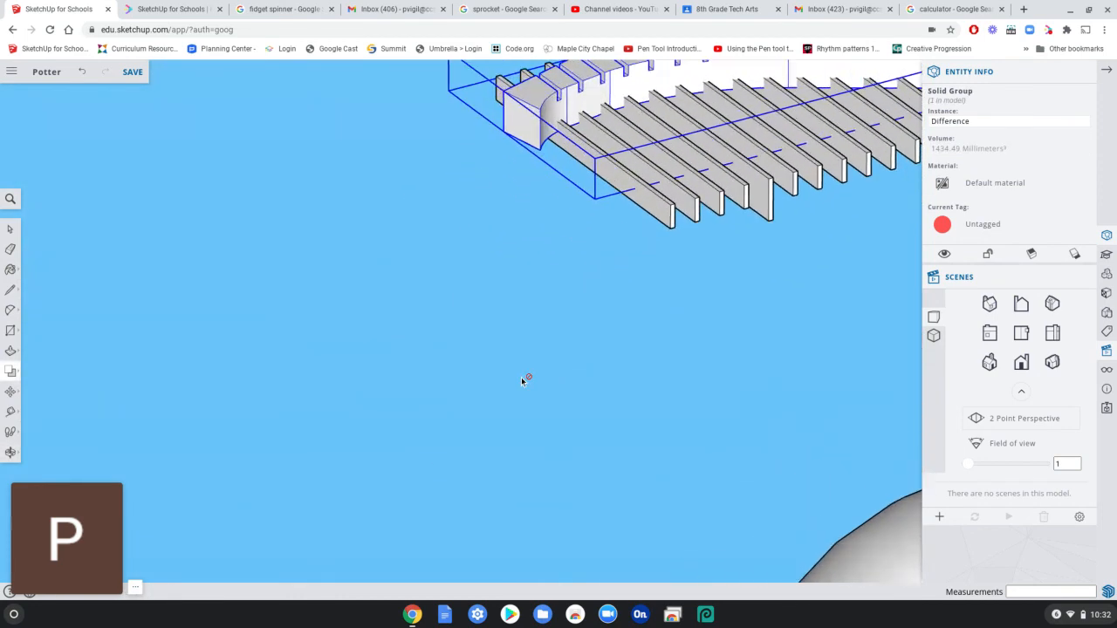
{"action": "scroll", "coordinate": [522, 380], "scroll_direction": "down", "scroll_amount": 5}
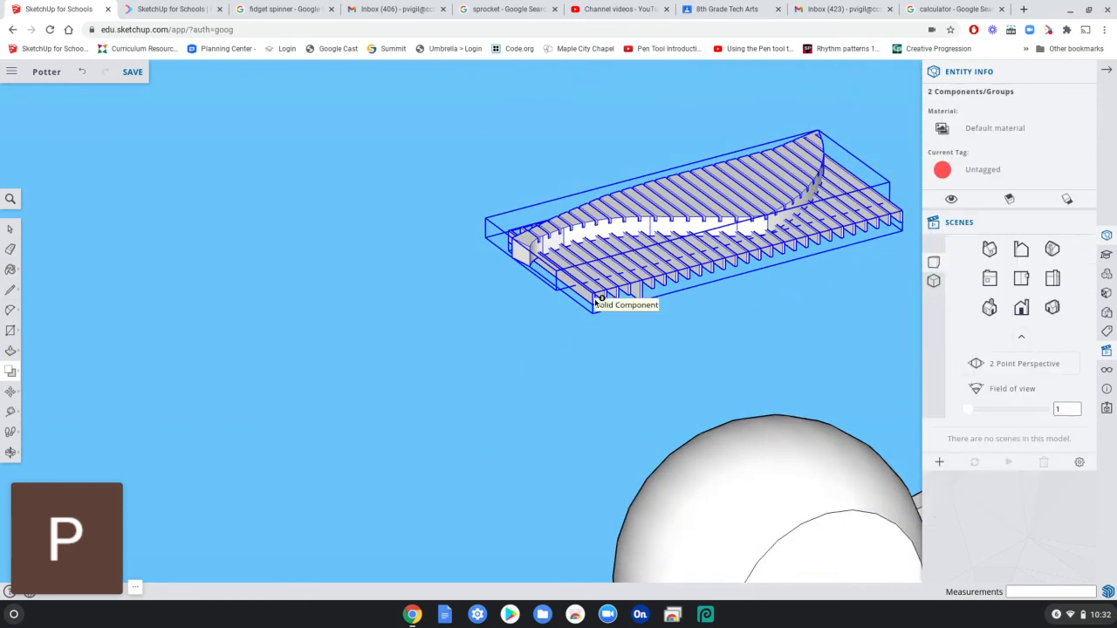
{"action": "left_click", "coordinate": [515, 247]}
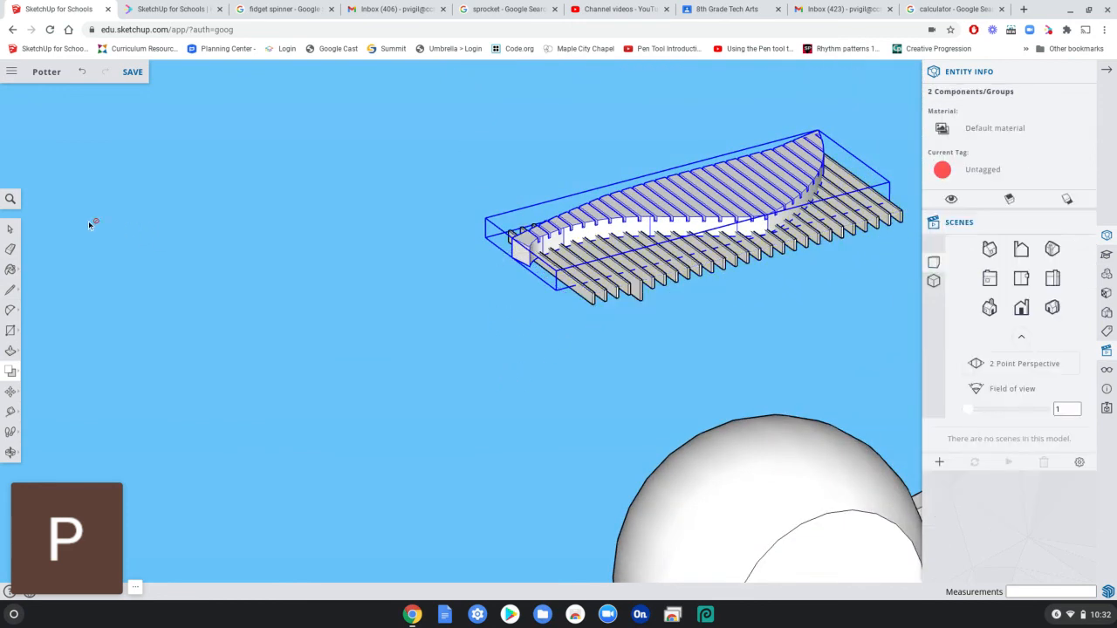
{"action": "left_click", "coordinate": [10, 229]}
{"action": "left_click", "coordinate": [447, 187]}
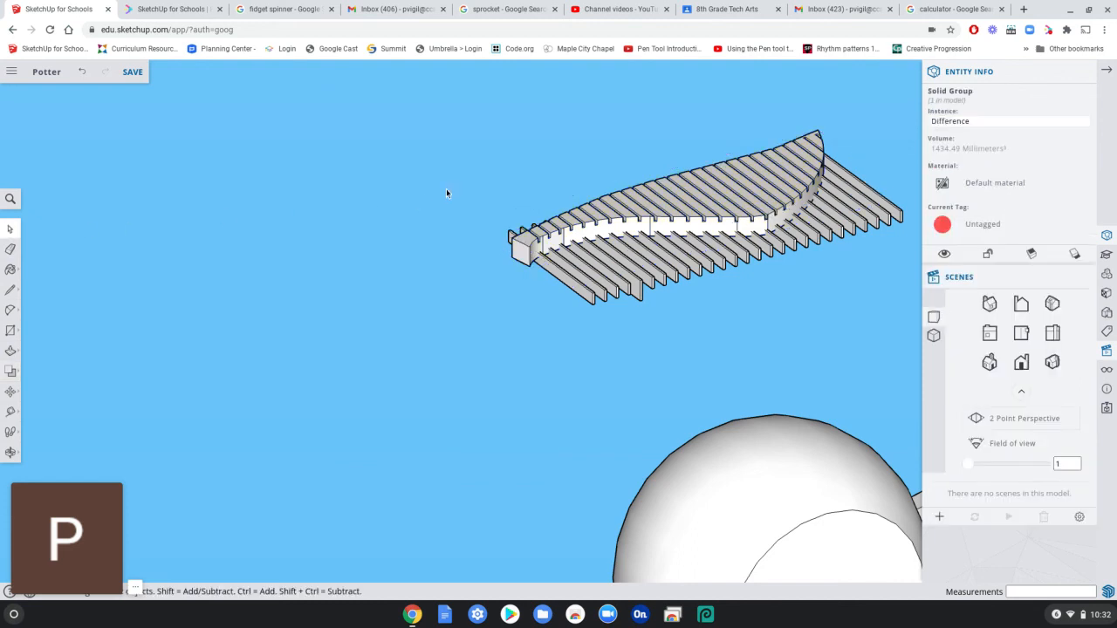
- Subtract the remaining Ribs component from the grooved feather to cut grooves into its other face
{"action": "left_click", "coordinate": [10, 371]}
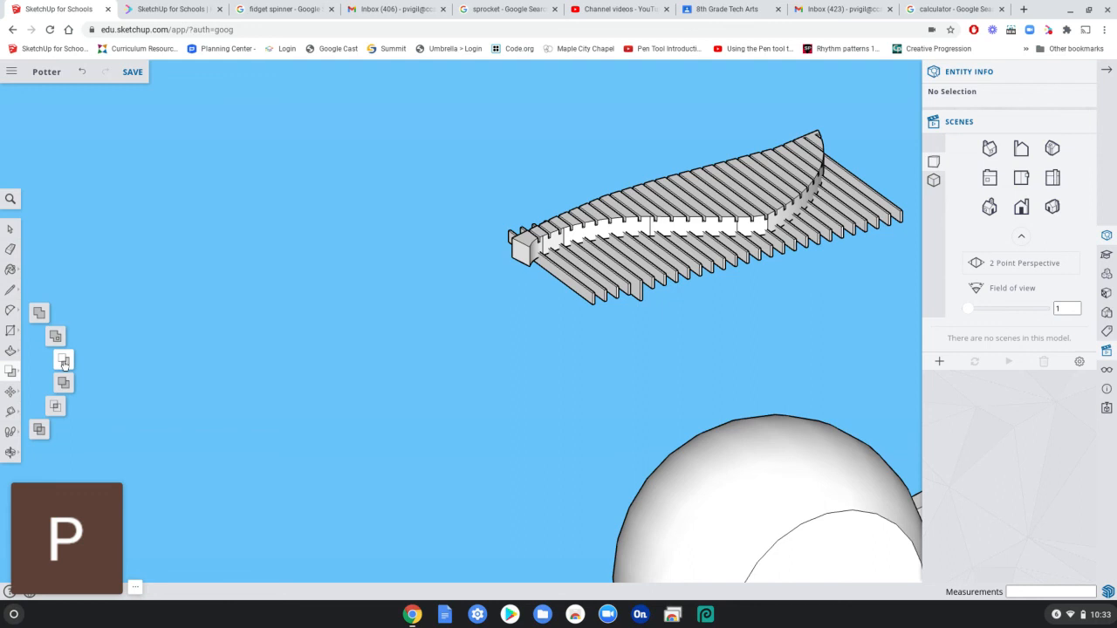
{"action": "left_click", "coordinate": [64, 365]}
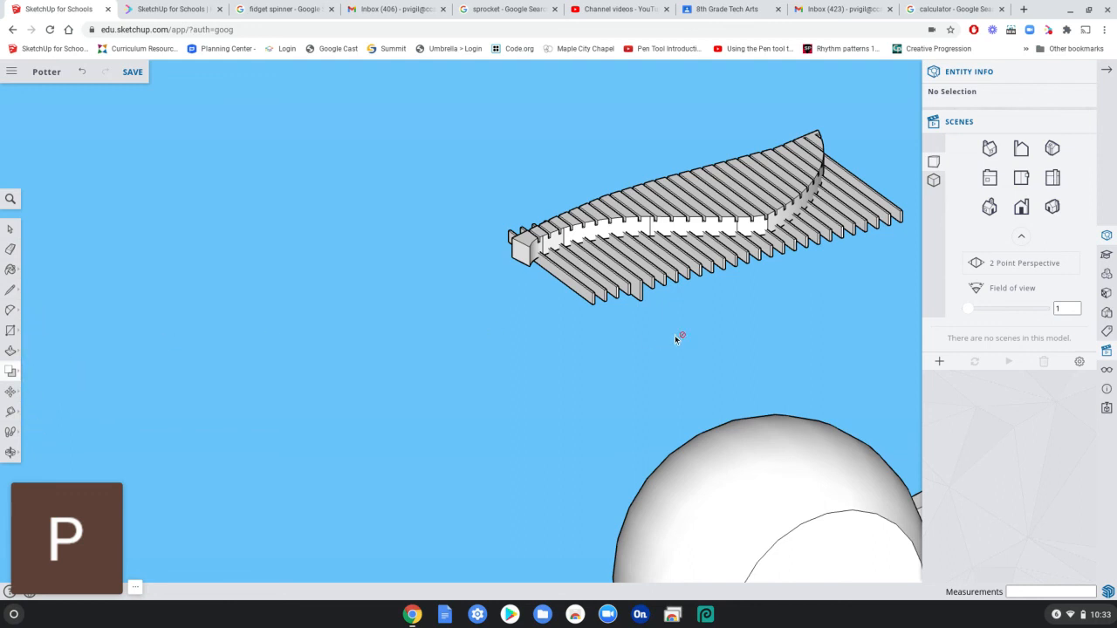
{"action": "left_click", "coordinate": [600, 301]}
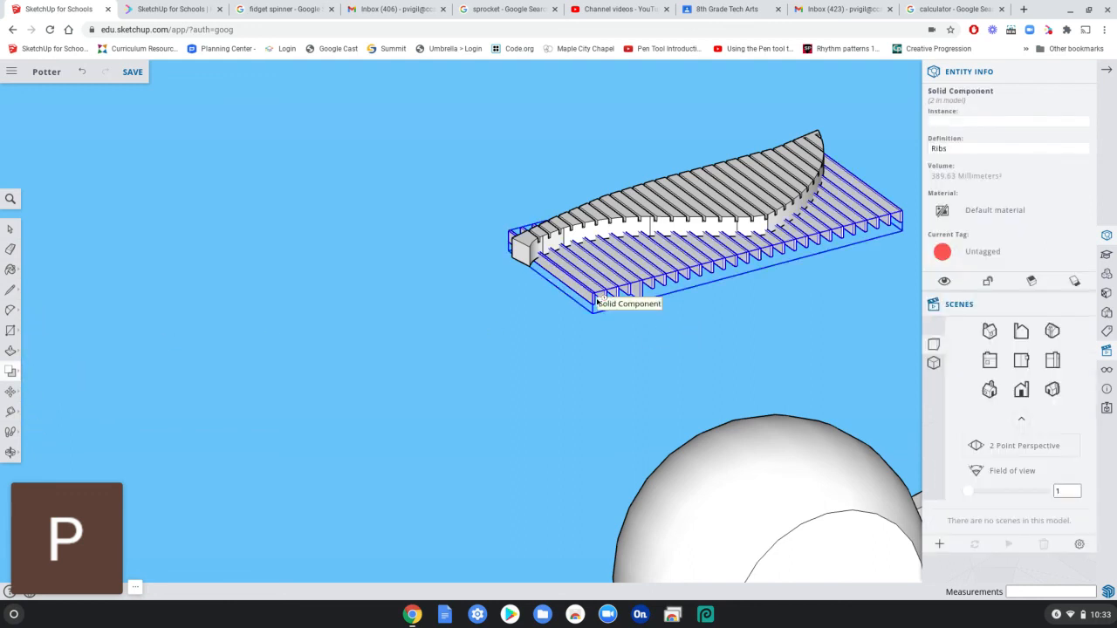
{"action": "left_click", "coordinate": [528, 255]}
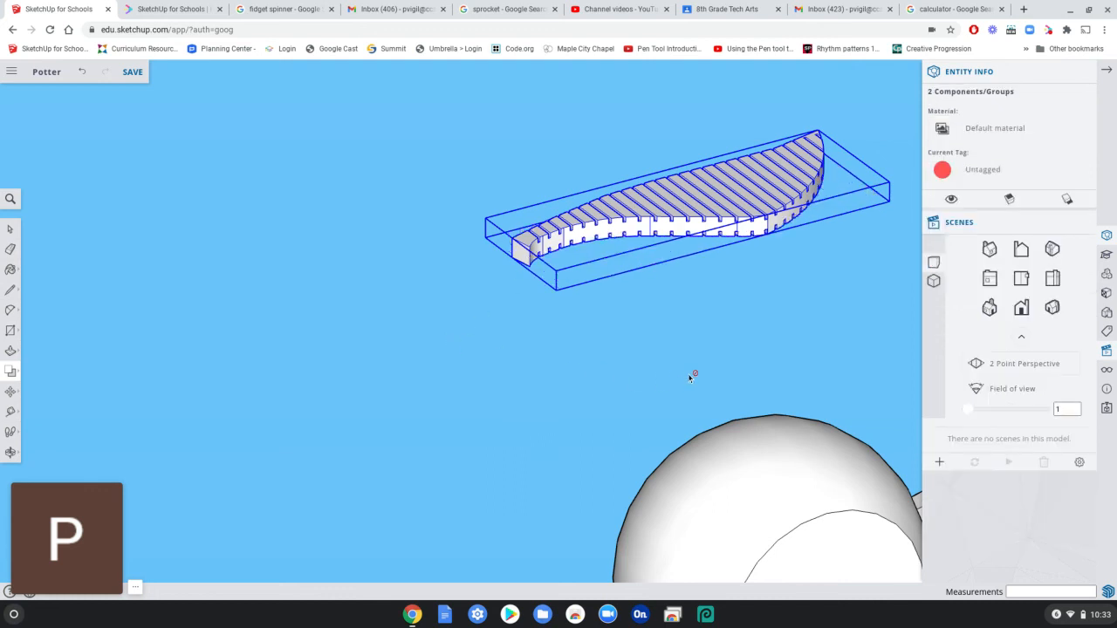
- Move the grooved feather 100 mm along the green axis, back against the wing edge beside the ball
{"action": "scroll", "coordinate": [690, 377], "scroll_direction": "down", "scroll_amount": 2}
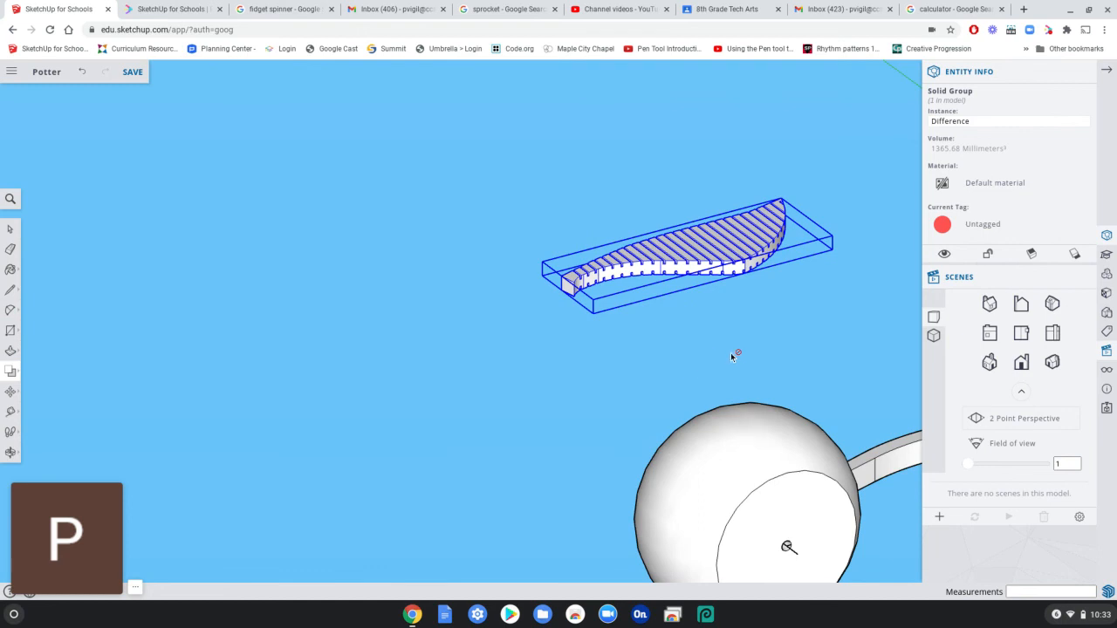
{"action": "scroll", "coordinate": [741, 337], "scroll_direction": "down", "scroll_amount": 2}
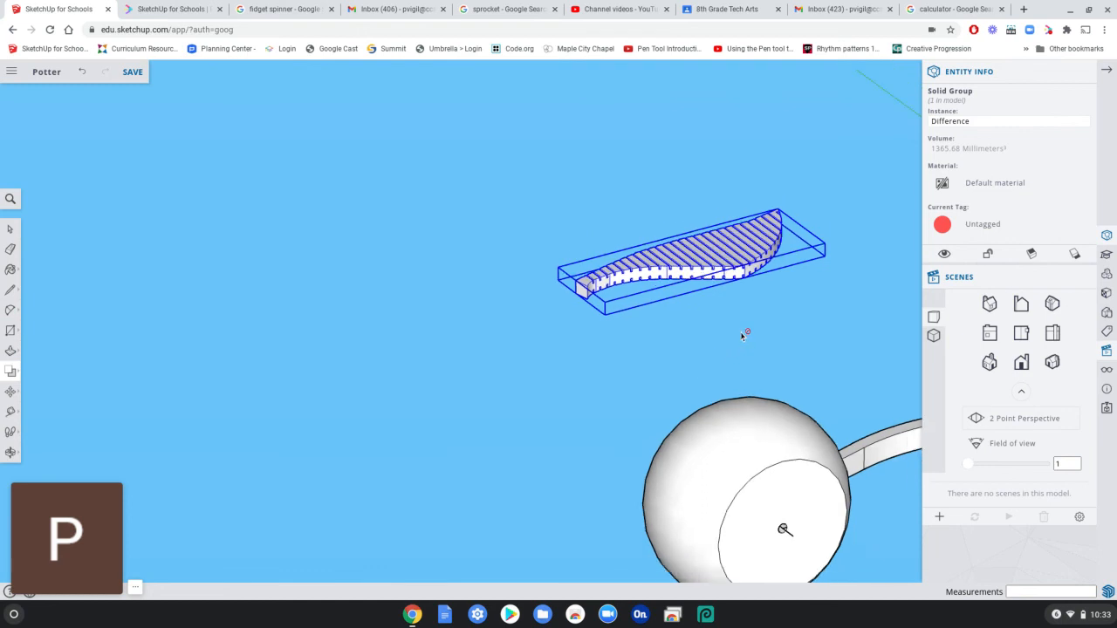
{"action": "middle_click_drag", "start_coordinate": [740, 341], "coordinate": [838, 428]}
{"action": "scroll", "coordinate": [773, 471], "scroll_direction": "down", "scroll_amount": 5}
{"action": "scroll", "coordinate": [841, 419], "scroll_direction": "up", "scroll_amount": 4}
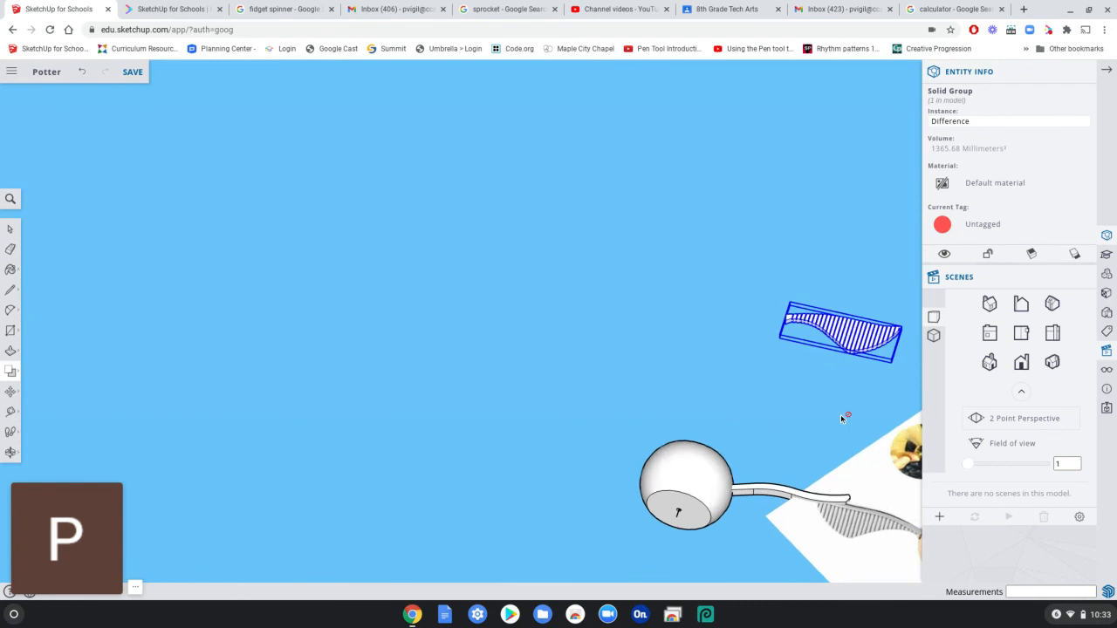
{"action": "scroll", "coordinate": [843, 417], "scroll_direction": "down", "scroll_amount": 2}
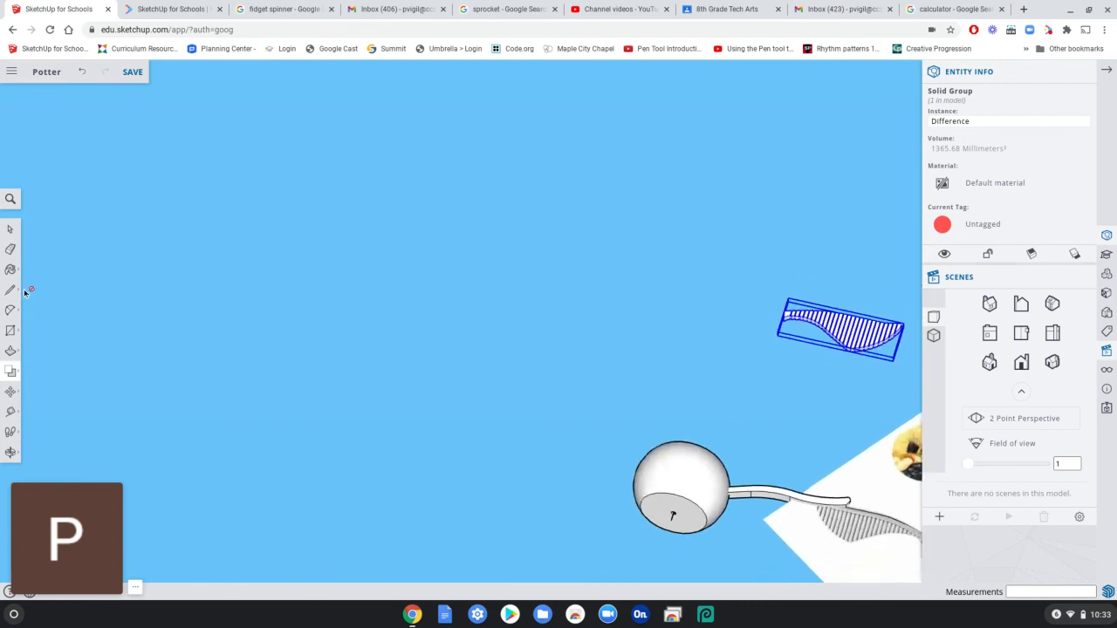
{"action": "left_click", "coordinate": [11, 229]}
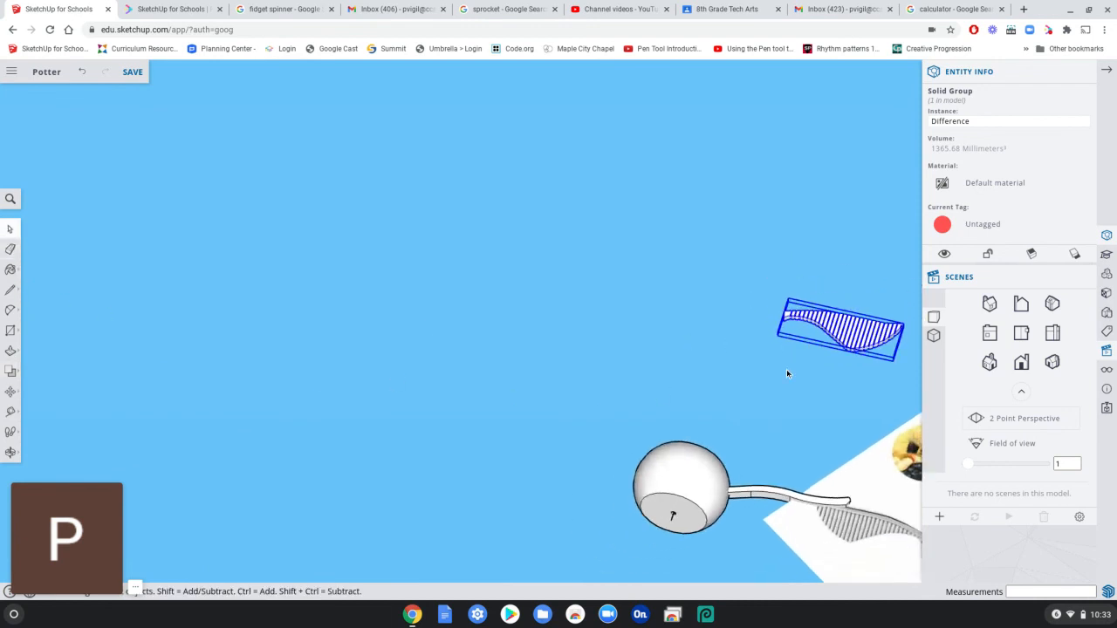
{"action": "left_click", "coordinate": [13, 395]}
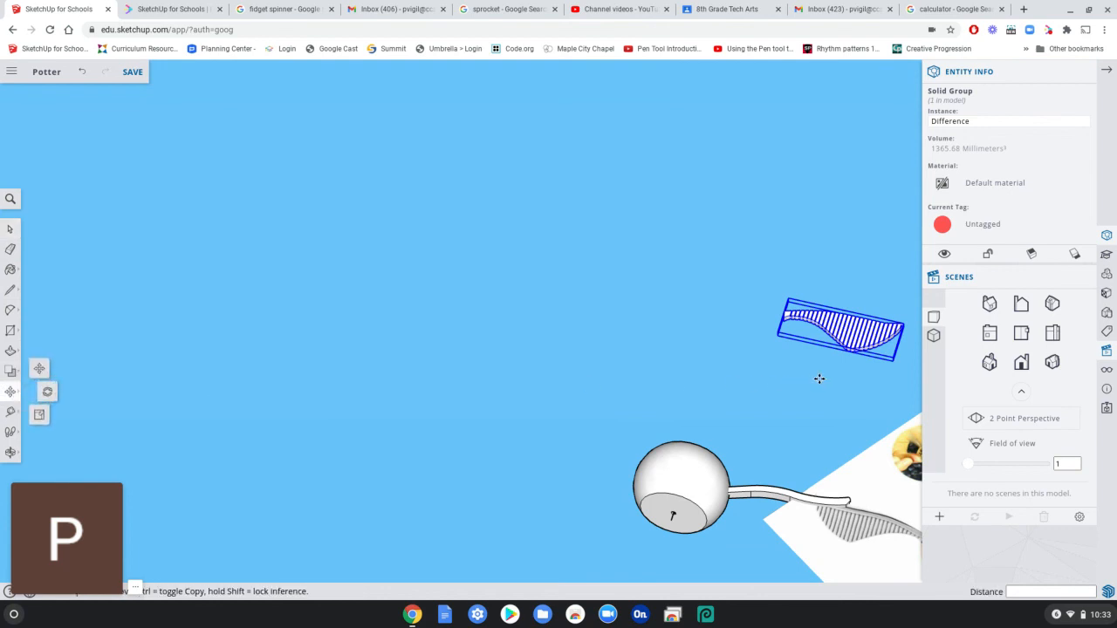
{"action": "left_click", "coordinate": [873, 352]}
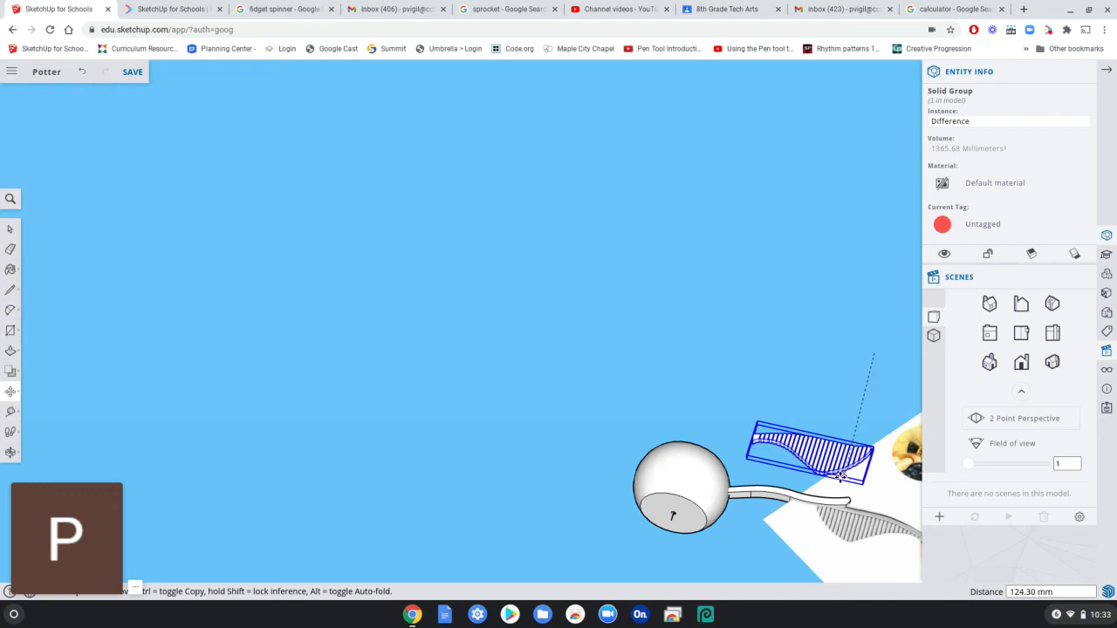
{"action": "scroll", "coordinate": [829, 506], "scroll_direction": "down", "scroll_amount": 5}
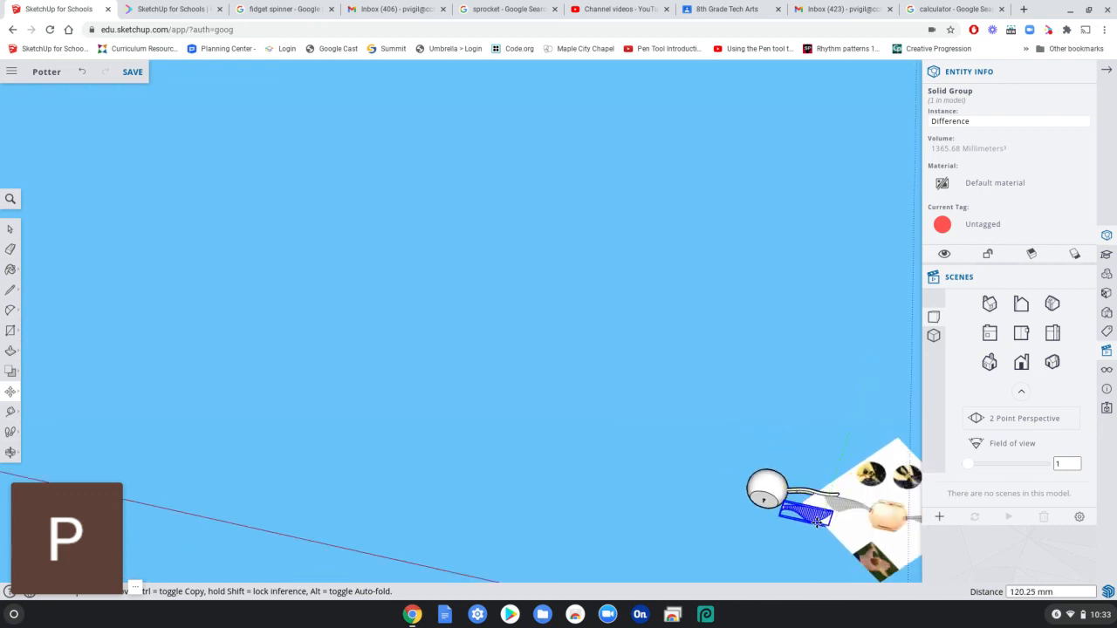
{"action": "type", "text": "100"}
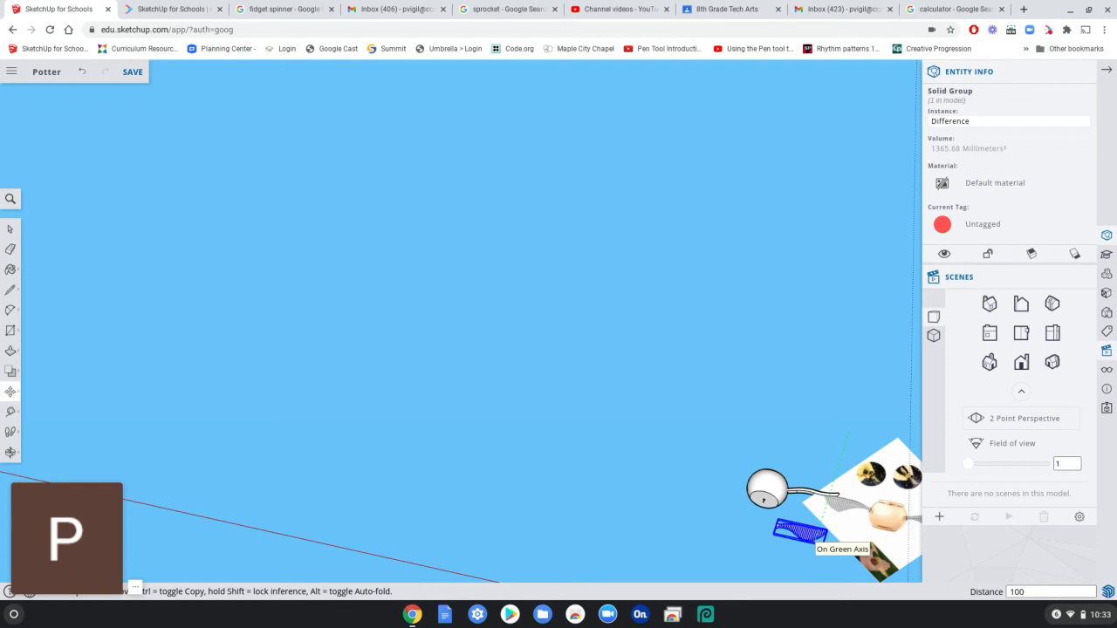
{"action": "key", "text": "Return"}
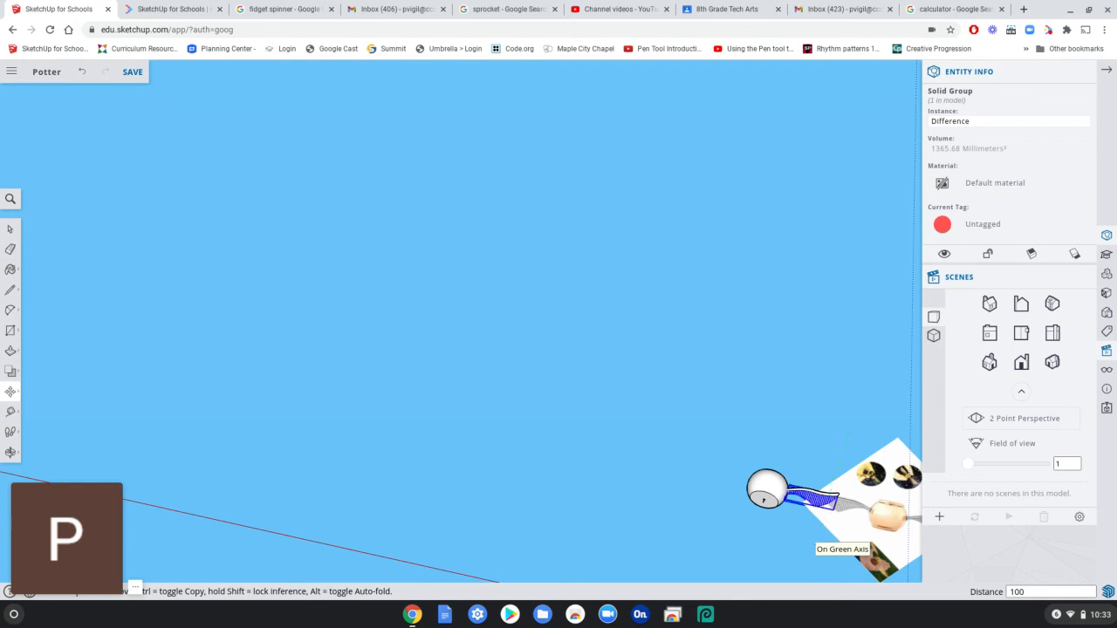
- Clear the selection and examine how the grooved feather meets the wing edge and ball from several angles
{"action": "mouse_move", "coordinate": [820, 556]}
{"action": "middle_mouse_down"}
{"action": "mouse_move", "coordinate": [508, 543]}
{"action": "mouse_move", "coordinate": [882, 553]}
{"action": "mouse_move", "coordinate": [812, 559]}
{"action": "middle_mouse_up"}
{"action": "key", "text": "m"}
{"action": "left_click", "coordinate": [11, 229]}
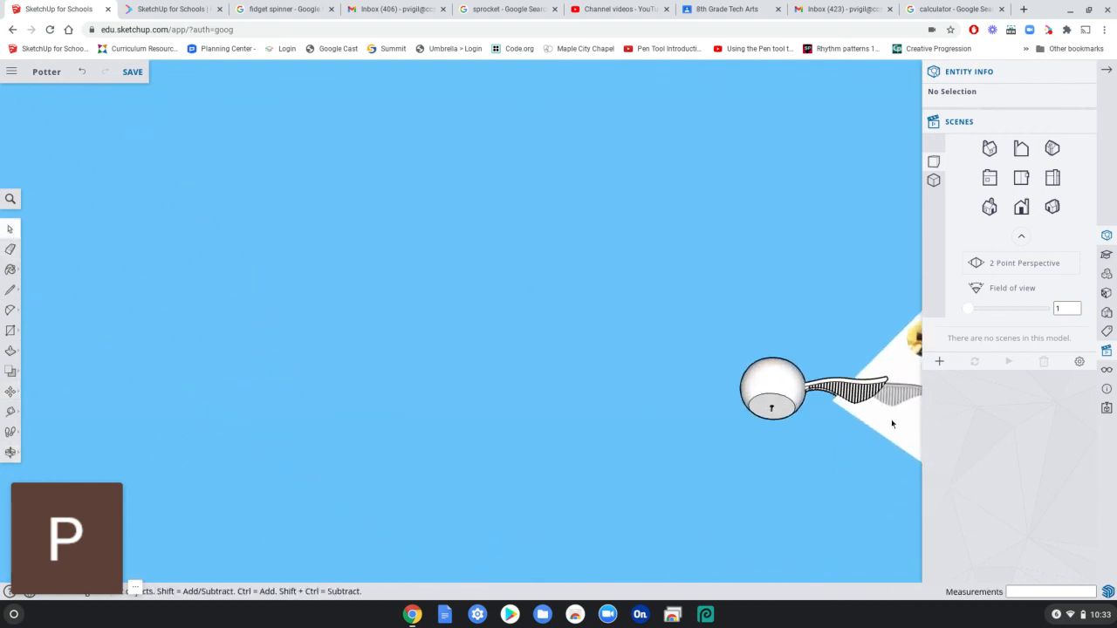
{"action": "scroll", "coordinate": [878, 418], "scroll_direction": "up", "scroll_amount": 2}
{"action": "middle_click_drag", "start_coordinate": [878, 423], "coordinate": [114, 363]}
{"action": "middle_click_drag", "start_coordinate": [545, 527], "coordinate": [346, 479]}
{"action": "middle_click_drag", "start_coordinate": [436, 316], "coordinate": [419, 454]}
{"action": "middle_click_drag", "start_coordinate": [497, 105], "coordinate": [503, 233]}
{"action": "mouse_move", "coordinate": [368, 398]}
{"action": "middle_mouse_down"}
{"action": "mouse_move", "coordinate": [257, 259]}
{"action": "mouse_move", "coordinate": [451, 431]}
{"action": "mouse_move", "coordinate": [669, 247]}
{"action": "mouse_move", "coordinate": [743, 357]}
{"action": "mouse_move", "coordinate": [646, 451]}
{"action": "mouse_move", "coordinate": [329, 386]}
{"action": "mouse_move", "coordinate": [225, 534]}
{"action": "mouse_move", "coordinate": [459, 219]}
{"action": "mouse_move", "coordinate": [367, 498]}
{"action": "mouse_move", "coordinate": [424, 267]}
{"action": "mouse_move", "coordinate": [383, 466]}
{"action": "mouse_move", "coordinate": [431, 97]}
{"action": "mouse_move", "coordinate": [401, 154]}
{"action": "mouse_move", "coordinate": [380, 140]}
{"action": "mouse_move", "coordinate": [393, 122]}
{"action": "middle_mouse_up"}
- Check in the entity information whether the Wing Edge component and the grooved feather group are each solid
{"action": "left_click", "coordinate": [358, 264]}
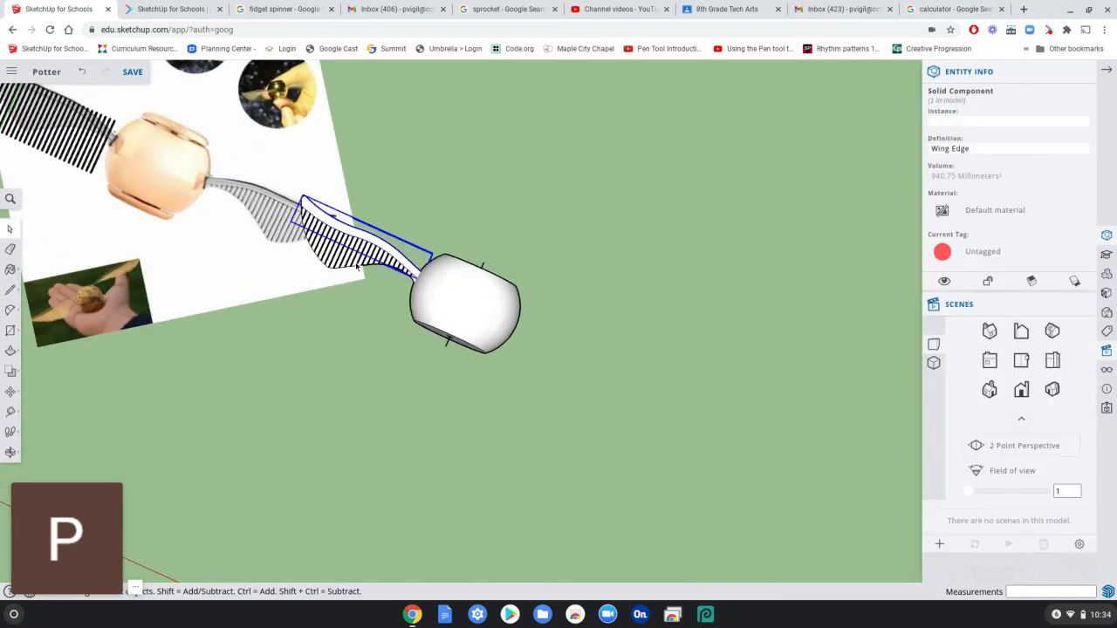
{"action": "left_click", "coordinate": [383, 249]}
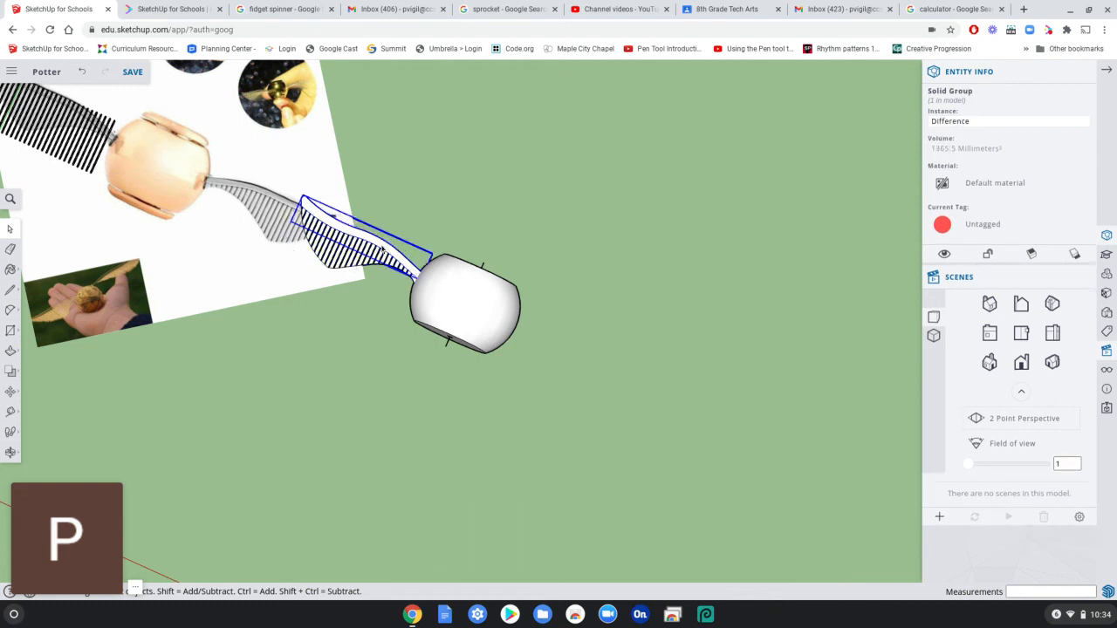
{"action": "left_click", "coordinate": [376, 254]}
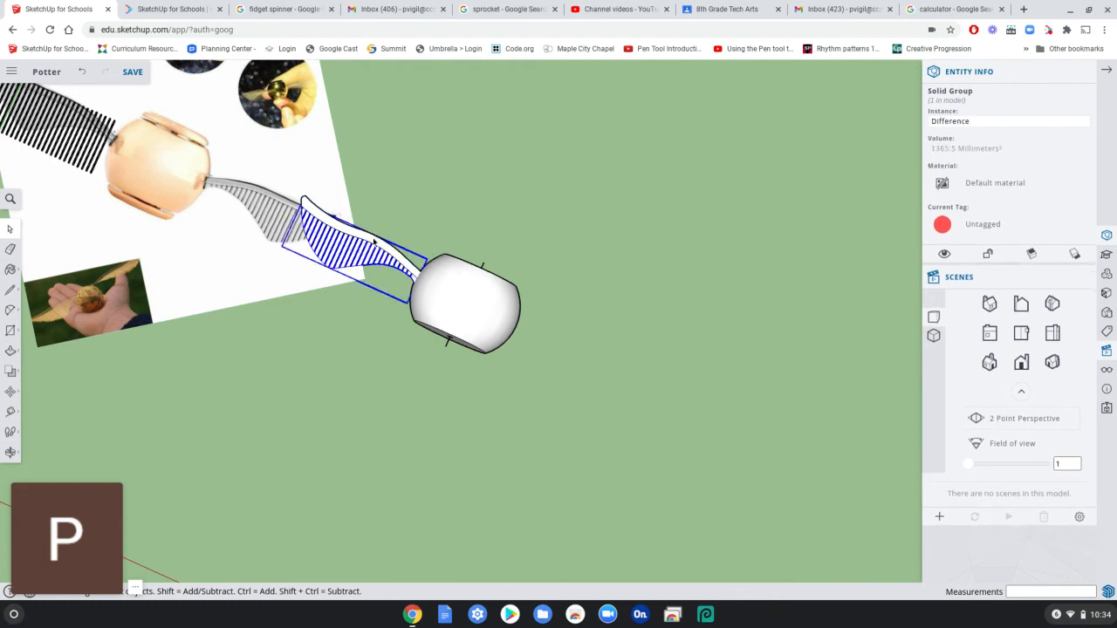
{"action": "left_click", "coordinate": [375, 243]}
{"action": "left_click", "coordinate": [440, 288]}
{"action": "left_click", "coordinate": [442, 292]}
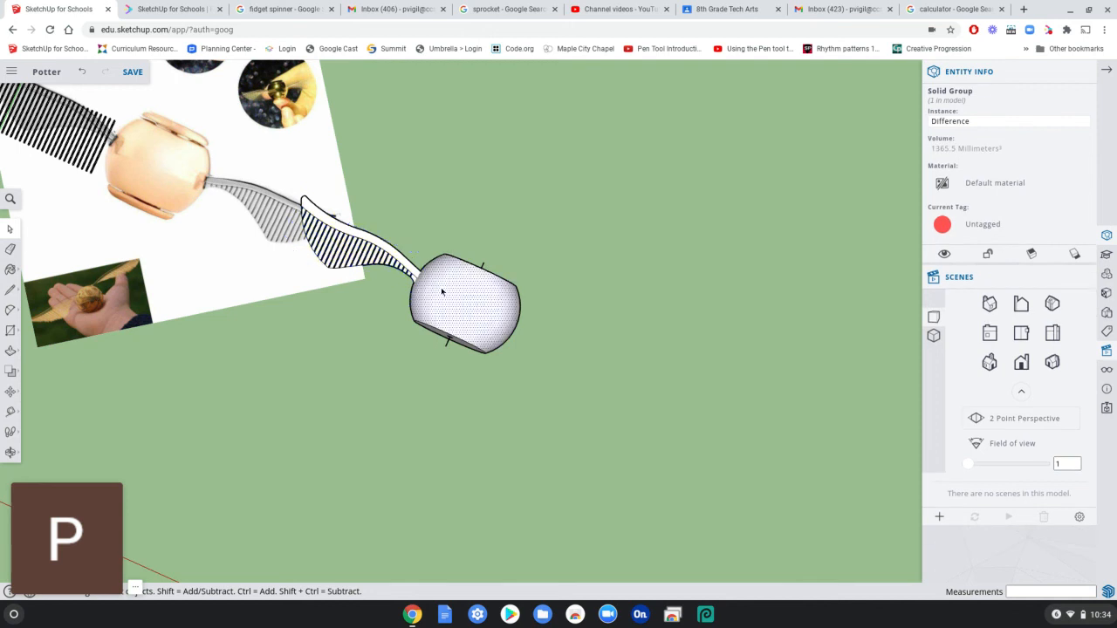
{"action": "left_click", "coordinate": [353, 256]}
{"action": "left_click", "coordinate": [373, 246]}
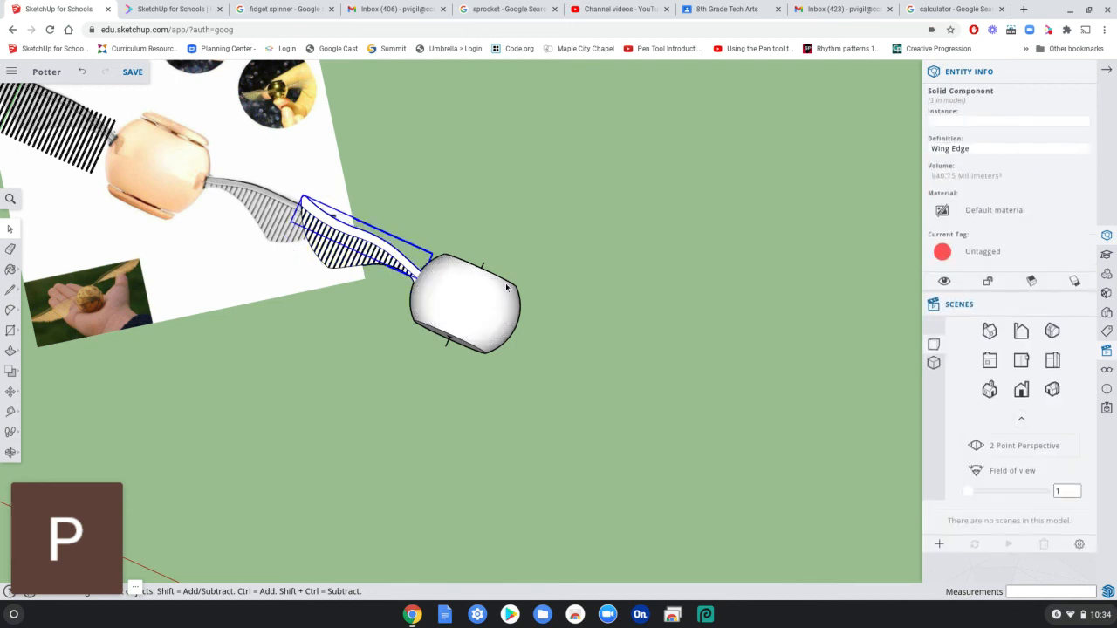
{"action": "left_click", "coordinate": [340, 257]}
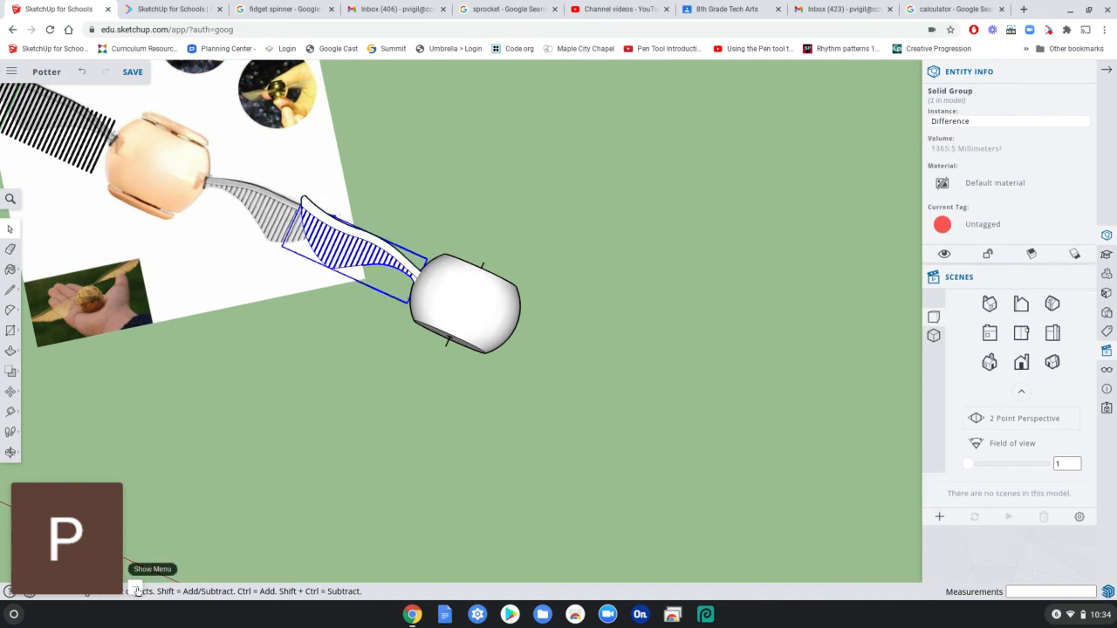